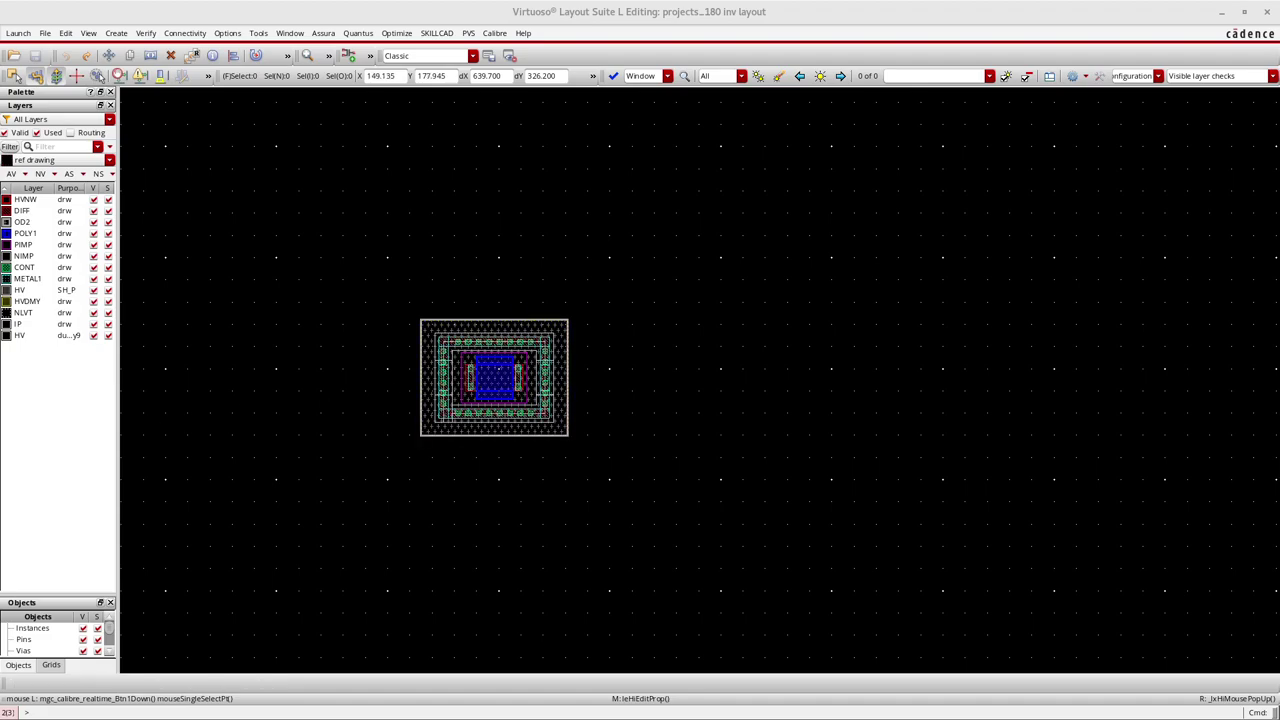
Bring up the Library Manager and list the low-voltage MOSFET cells (Mosfet_LV) of the tsmc18 library
{"action": "left_click", "coordinate": [15, 77]}
{"action": "left_click_drag", "start_coordinate": [567, 205], "coordinate": [549, 122]}
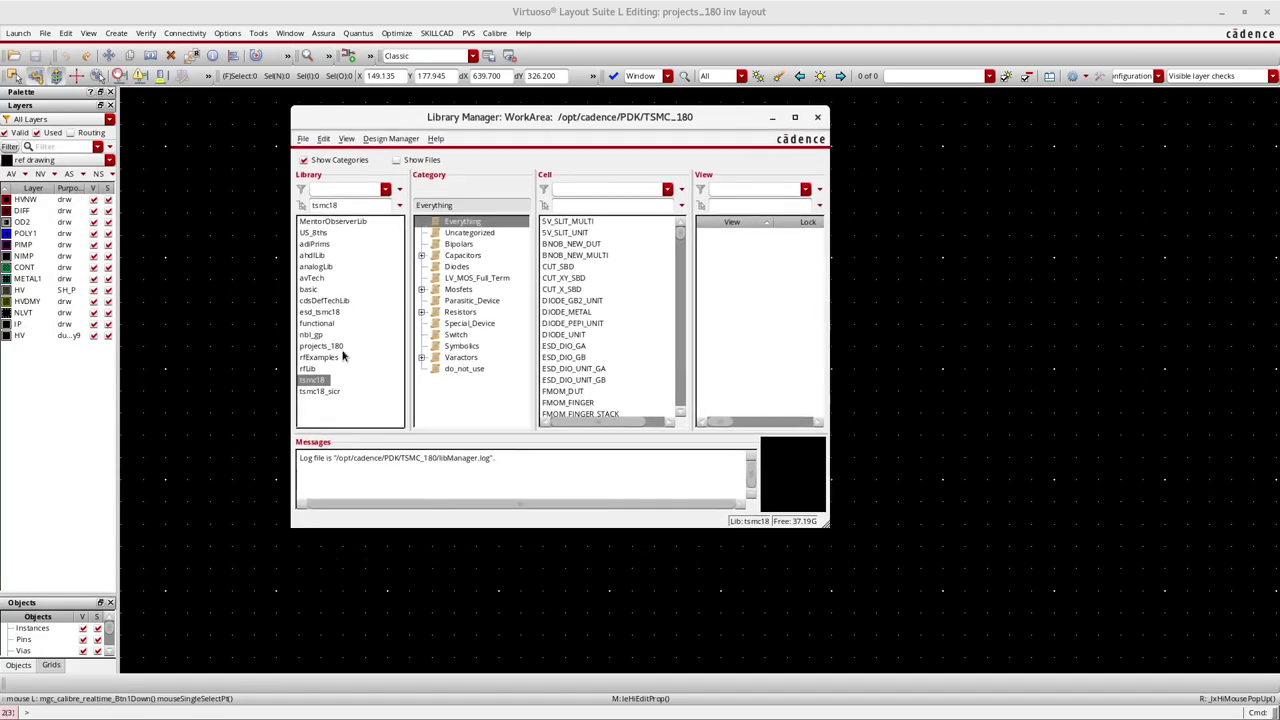
{"action": "left_click", "coordinate": [422, 289]}
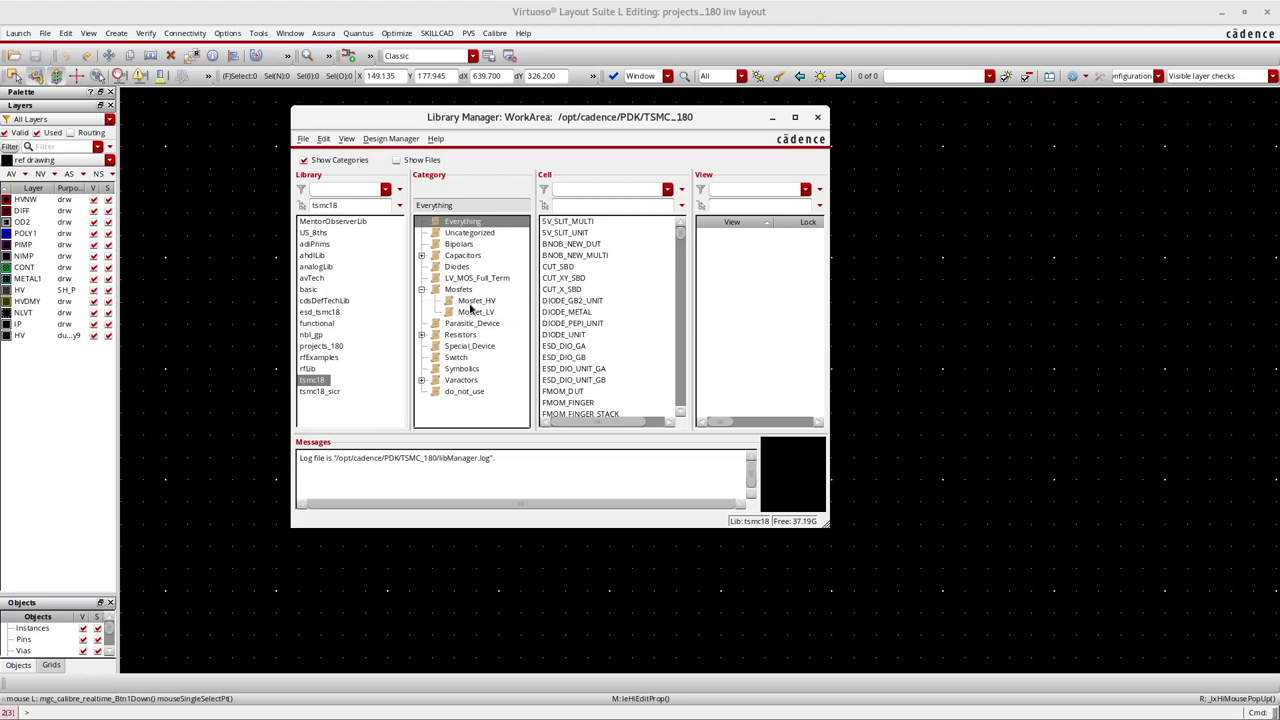
{"action": "left_click", "coordinate": [476, 312]}
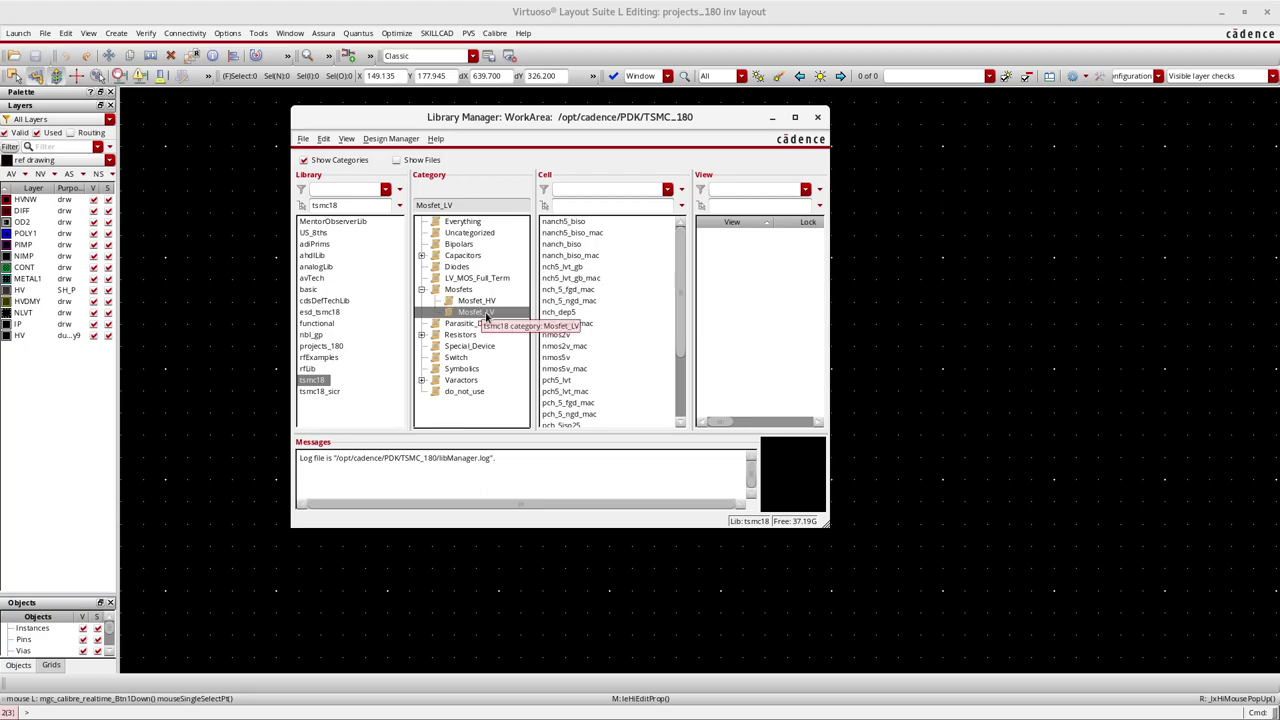
{"action": "left_click", "coordinate": [489, 302]}
{"action": "left_click", "coordinate": [477, 312]}
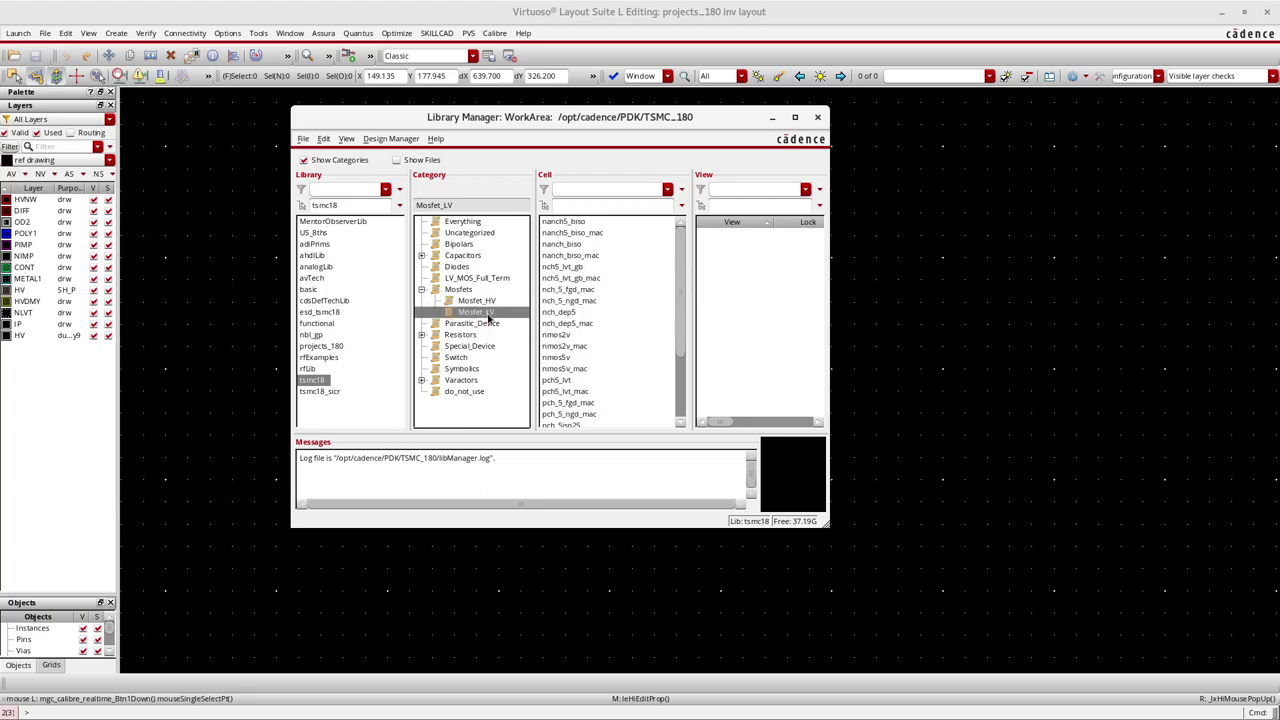
Open the layout view of the nmos2v cell
{"action": "left_click", "coordinate": [576, 223]}
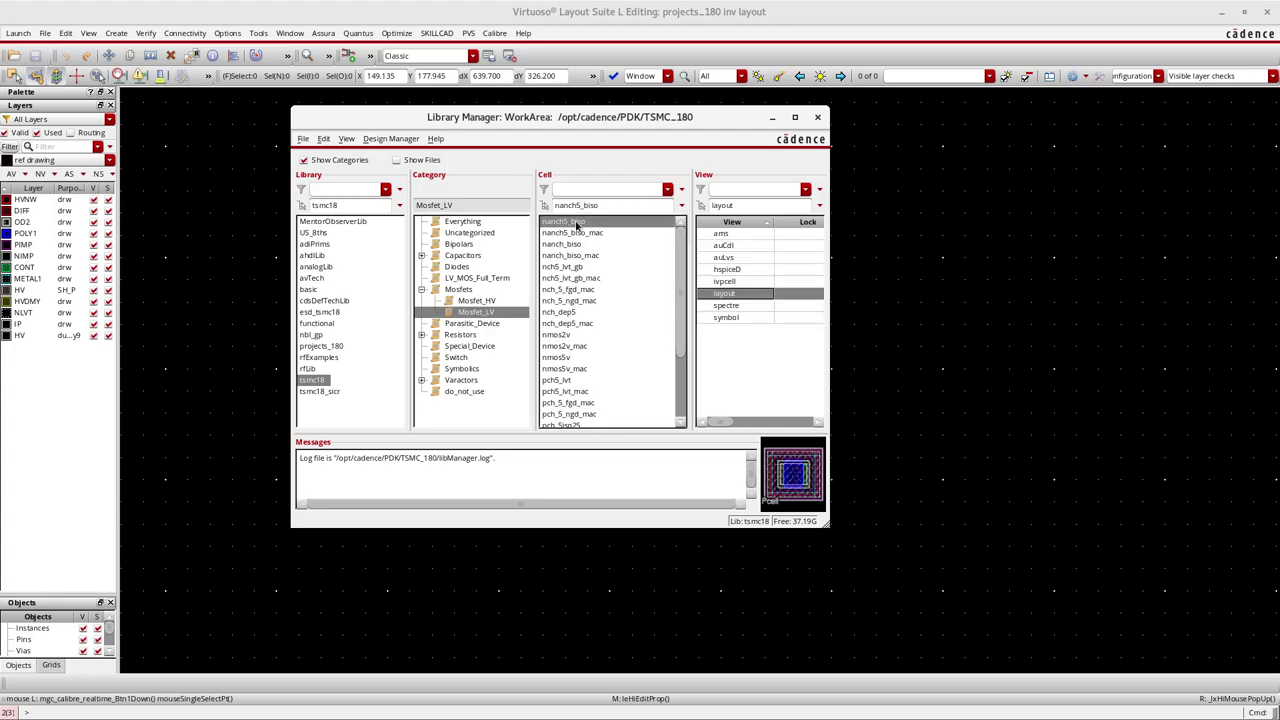
{"action": "left_click", "coordinate": [567, 337]}
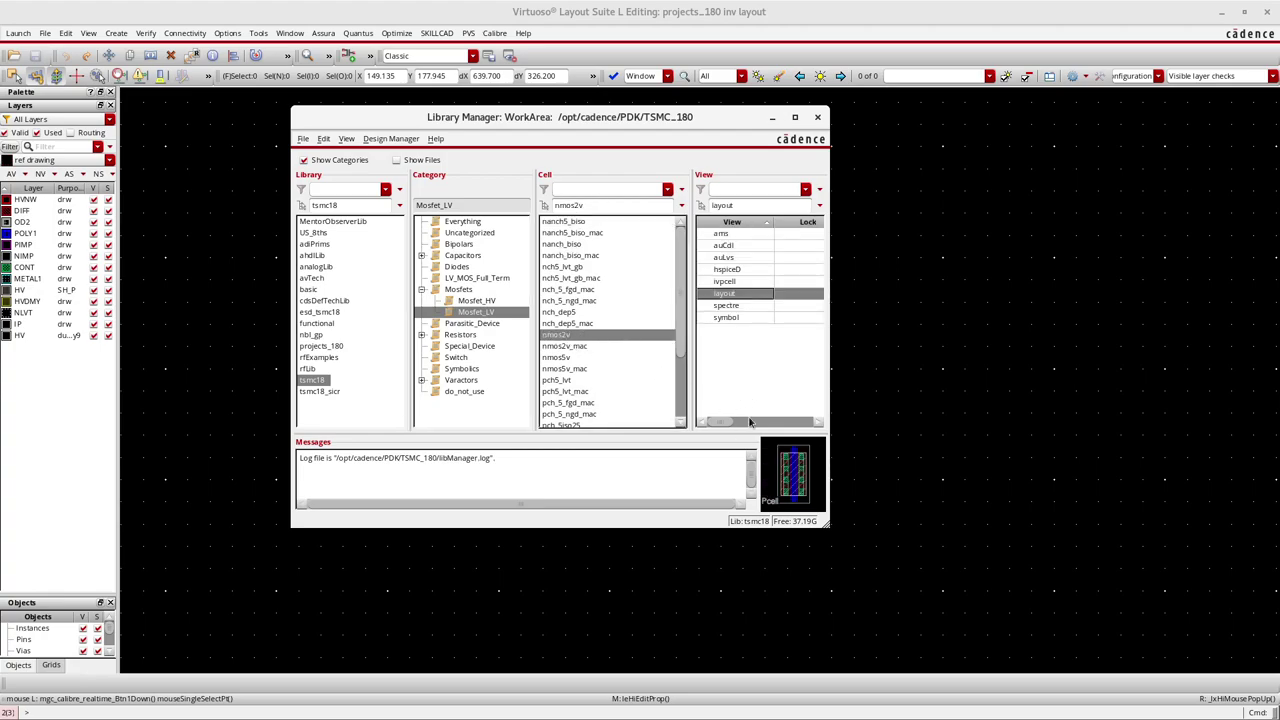
{"action": "double_click", "coordinate": [743, 296]}
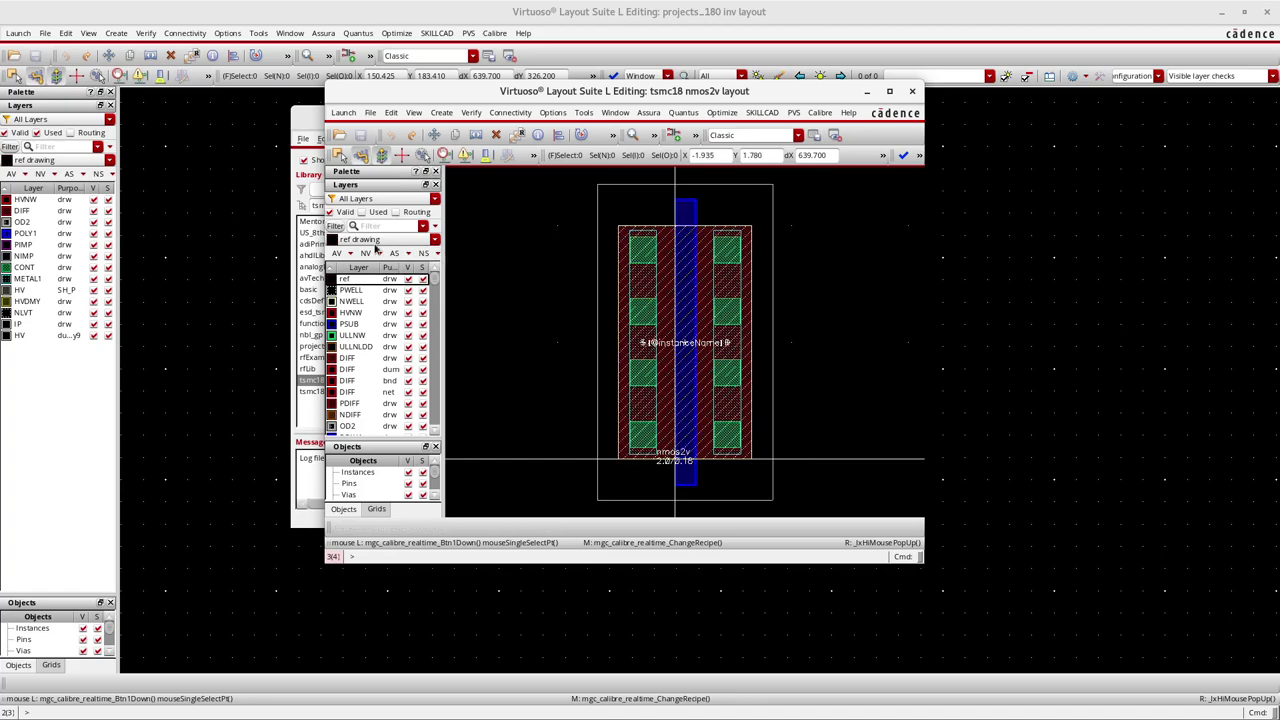
Restrict the layer list to used layers, inspect the nmos2v transistor layout and close it
{"action": "left_click", "coordinate": [364, 213]}
{"action": "scroll", "coordinate": [679, 366], "scroll_direction": "down", "scroll_amount": 2}
{"action": "scroll", "coordinate": [679, 370], "scroll_direction": "up", "scroll_amount": 2}
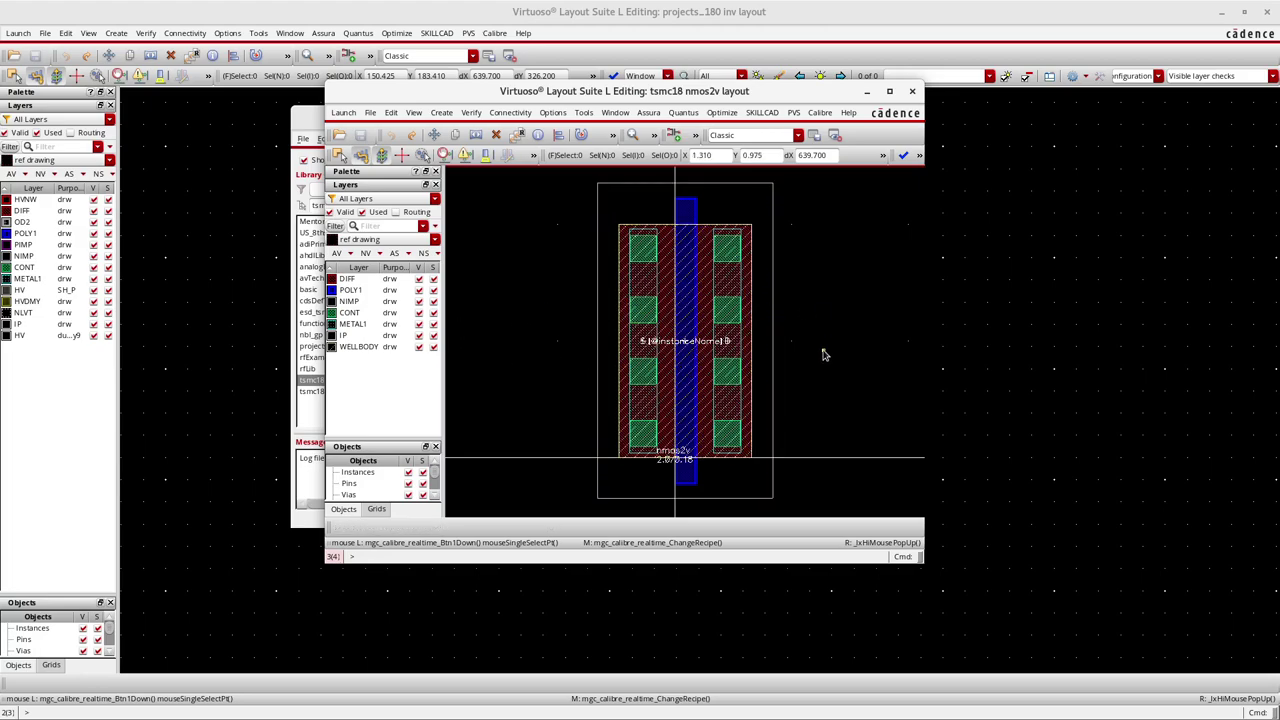
{"action": "left_click", "coordinate": [912, 91]}
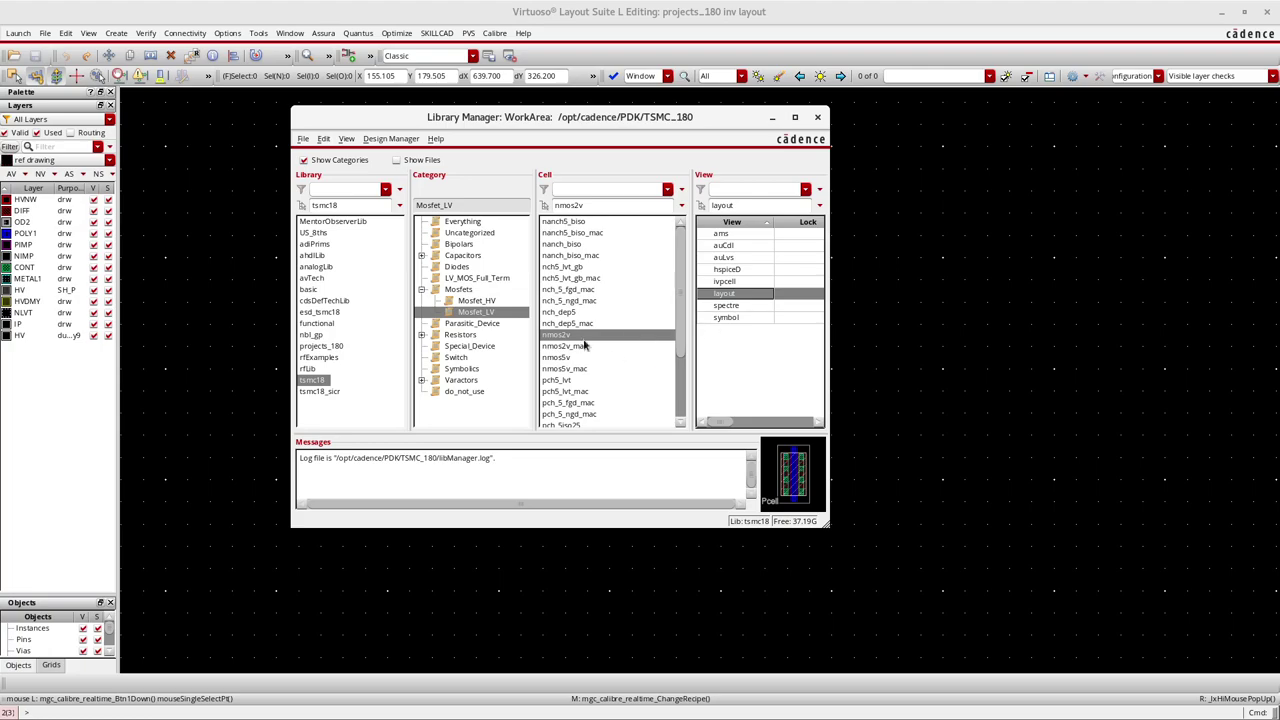
Open the layout view of the nanch5_biso cell in a maximized window with the whole device fitted
{"action": "scroll", "coordinate": [586, 350], "scroll_direction": "down", "scroll_amount": 3}
{"action": "scroll", "coordinate": [589, 410], "scroll_direction": "up", "scroll_amount": 4}
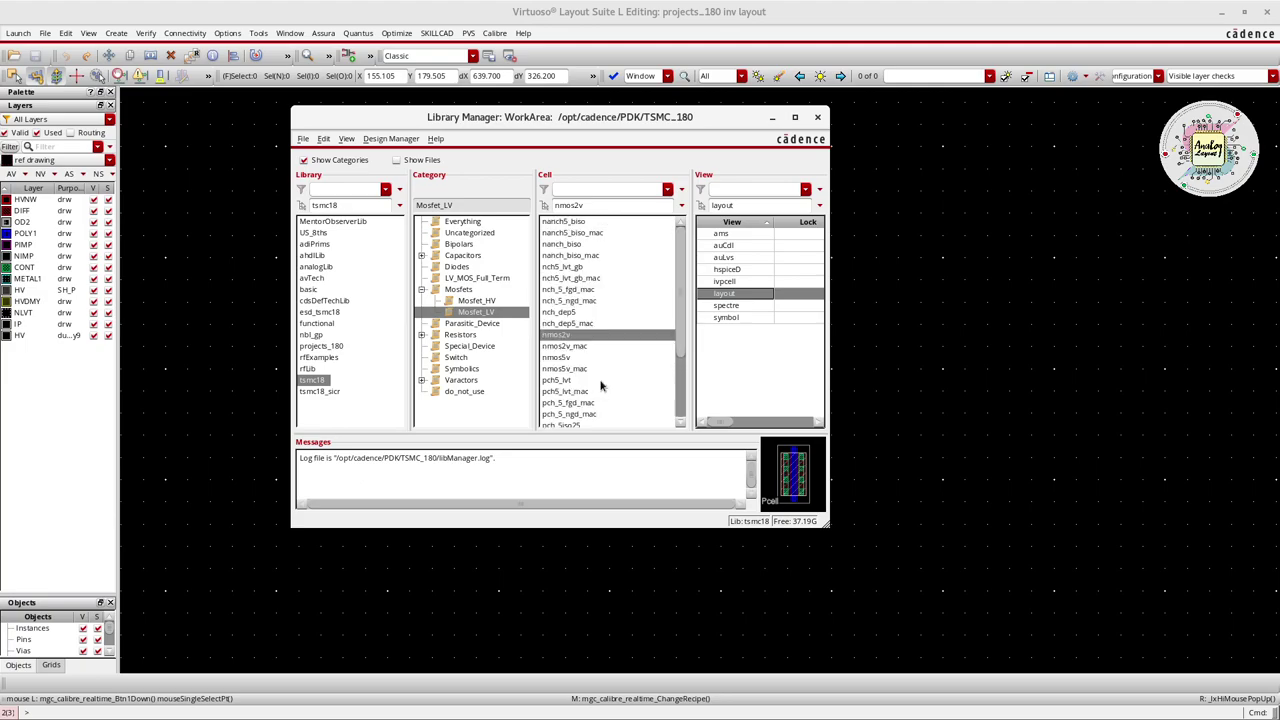
{"action": "left_click", "coordinate": [563, 221]}
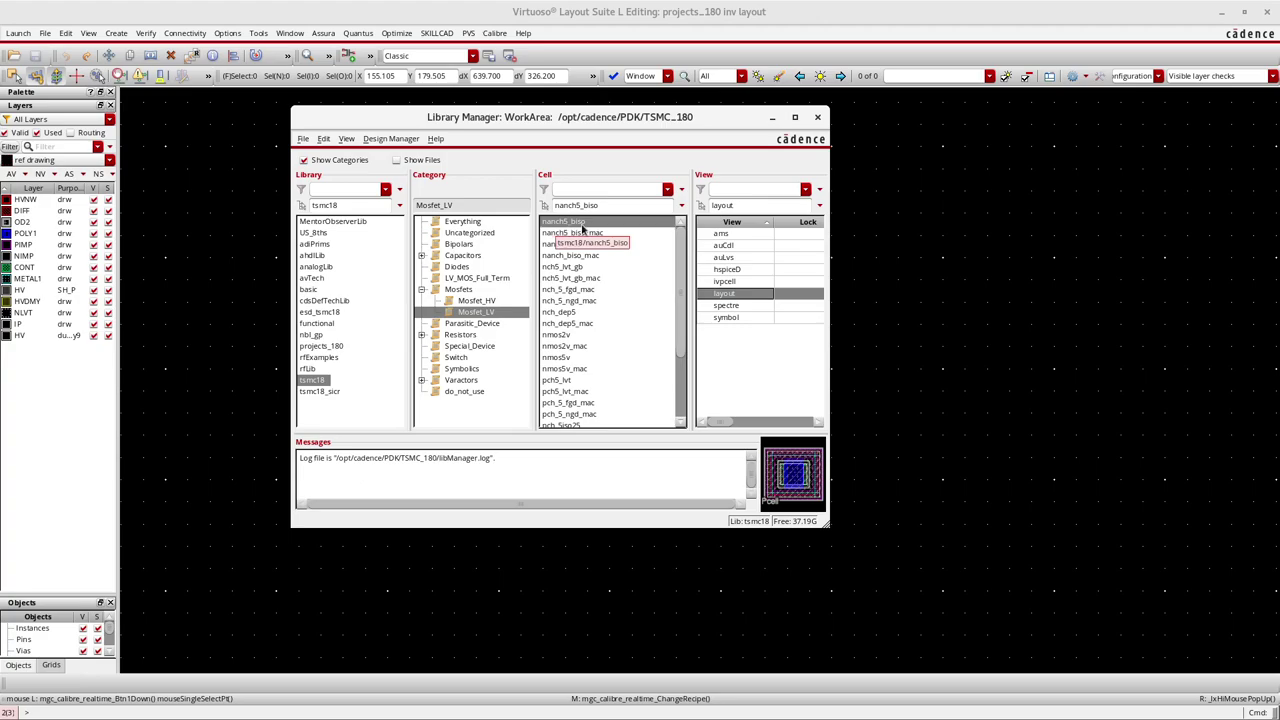
{"action": "double_click", "coordinate": [712, 293]}
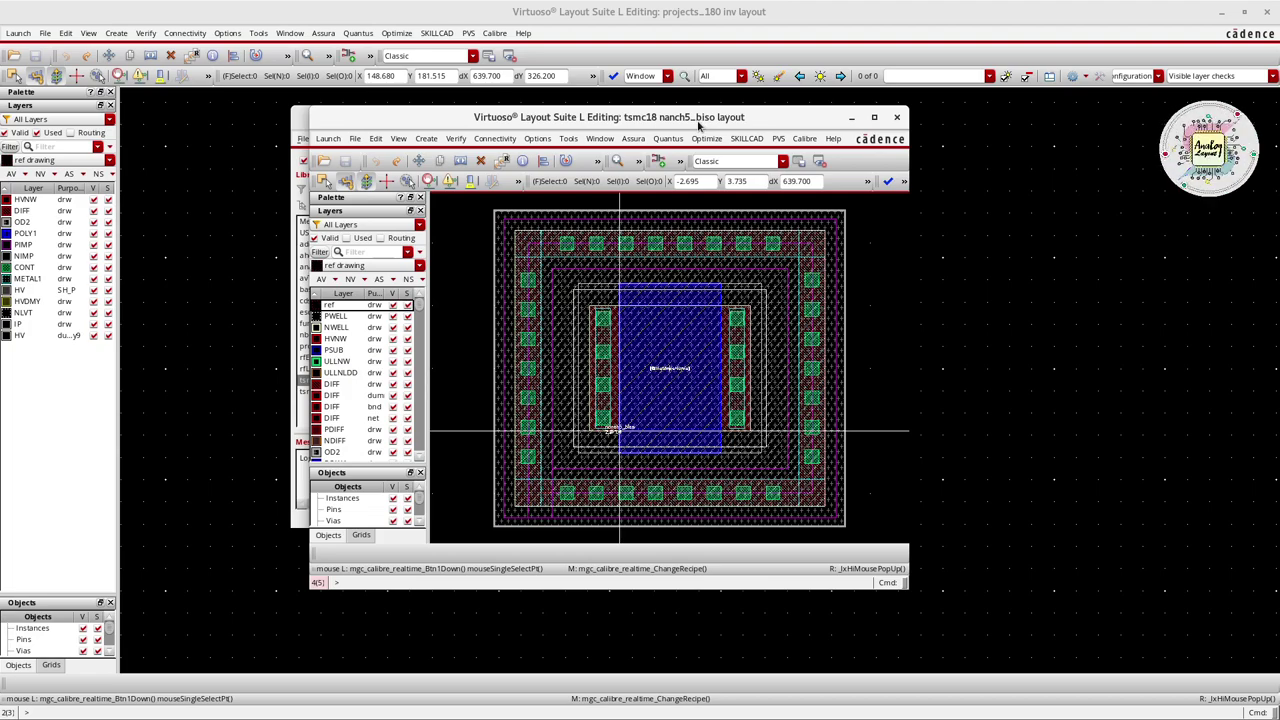
{"action": "left_click", "coordinate": [874, 117]}
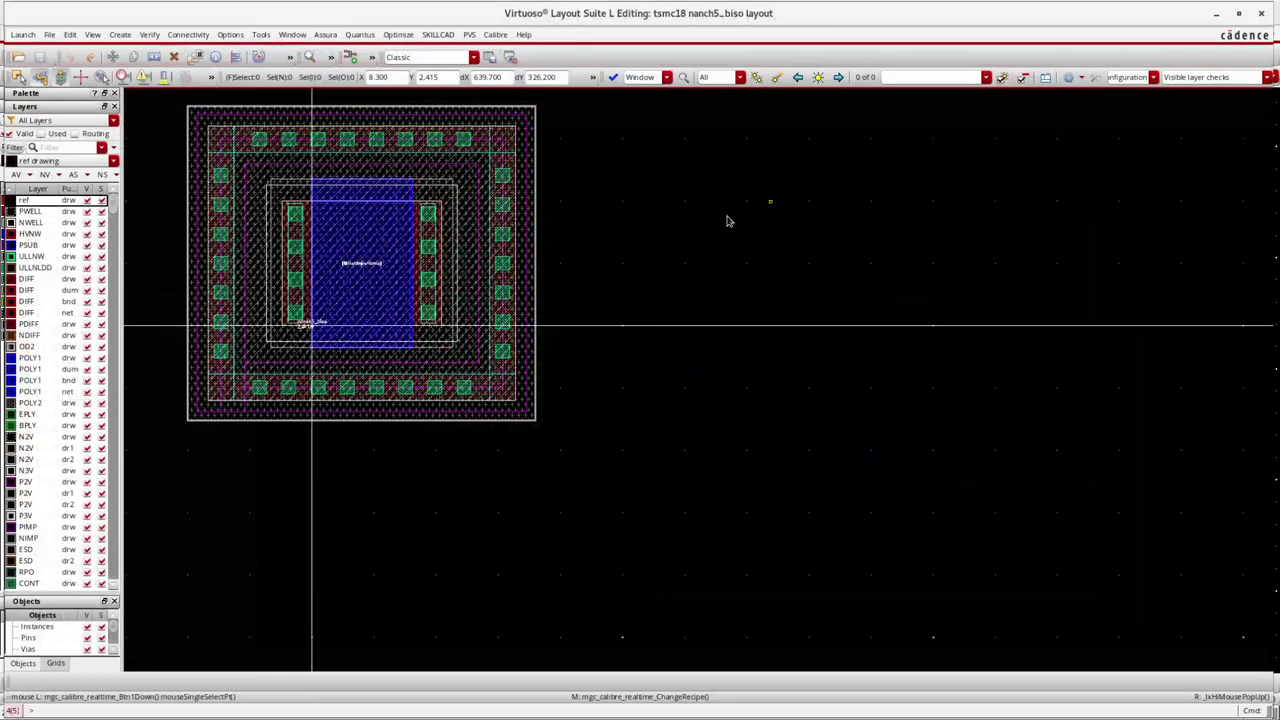
{"action": "key", "text": "f"}
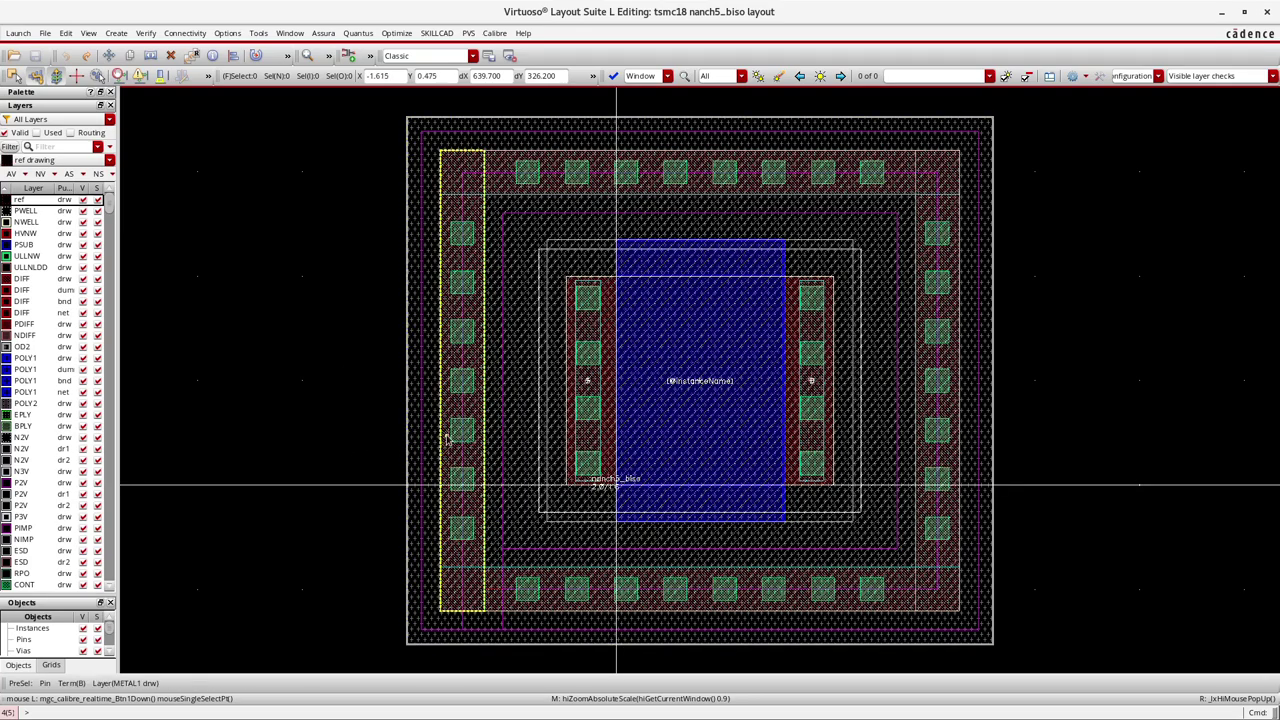
Examine the guard ring and the full set of shapes in the nanch5_biso layout, and close it
{"action": "left_click", "coordinate": [930, 257]}
{"action": "left_click", "coordinate": [1057, 274]}
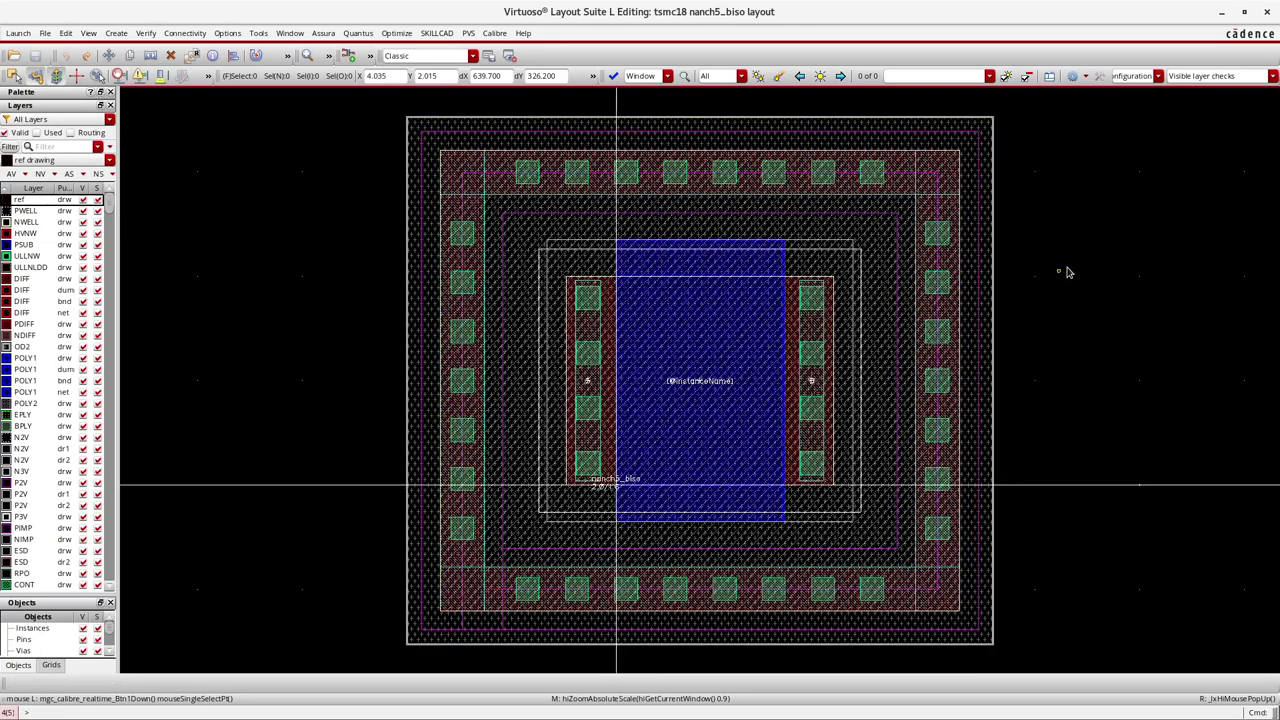
{"action": "left_click", "coordinate": [952, 263]}
{"action": "left_click", "coordinate": [1057, 272]}
{"action": "left_click_drag", "start_coordinate": [399, 96], "coordinate": [1050, 668]}
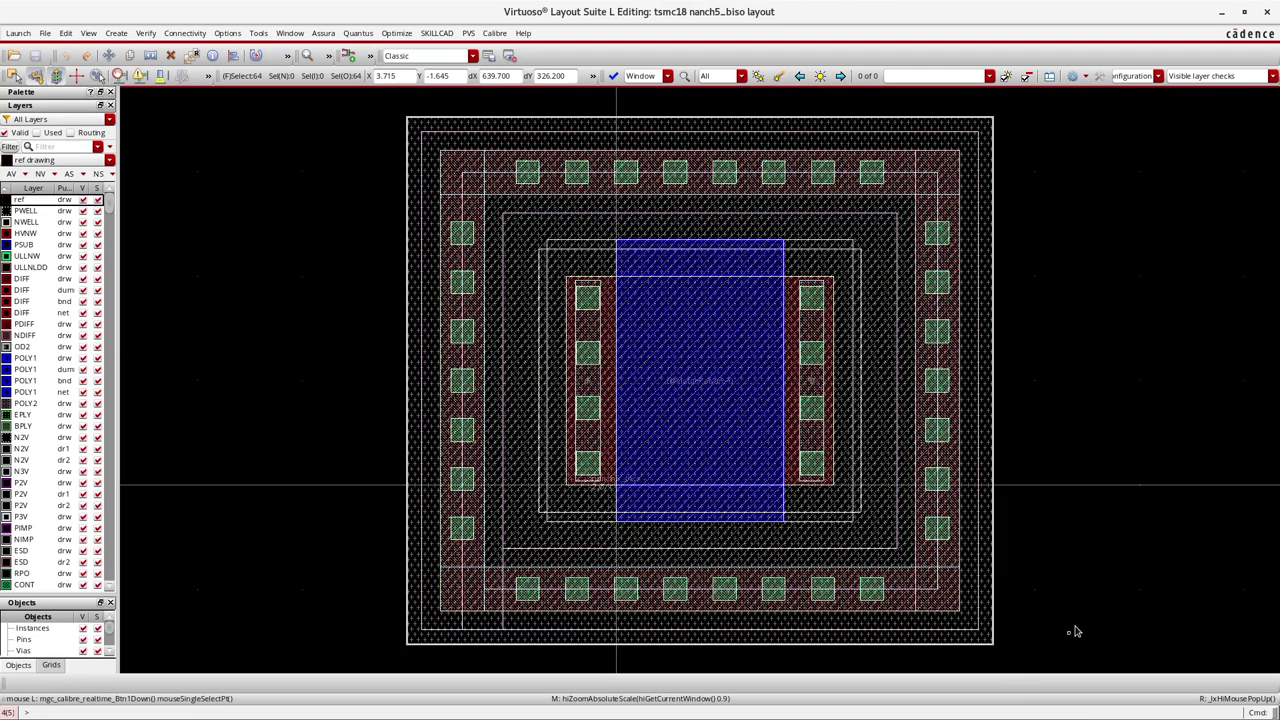
{"action": "left_click", "coordinate": [923, 410]}
{"action": "left_click", "coordinate": [925, 366]}
{"action": "left_click", "coordinate": [1062, 366]}
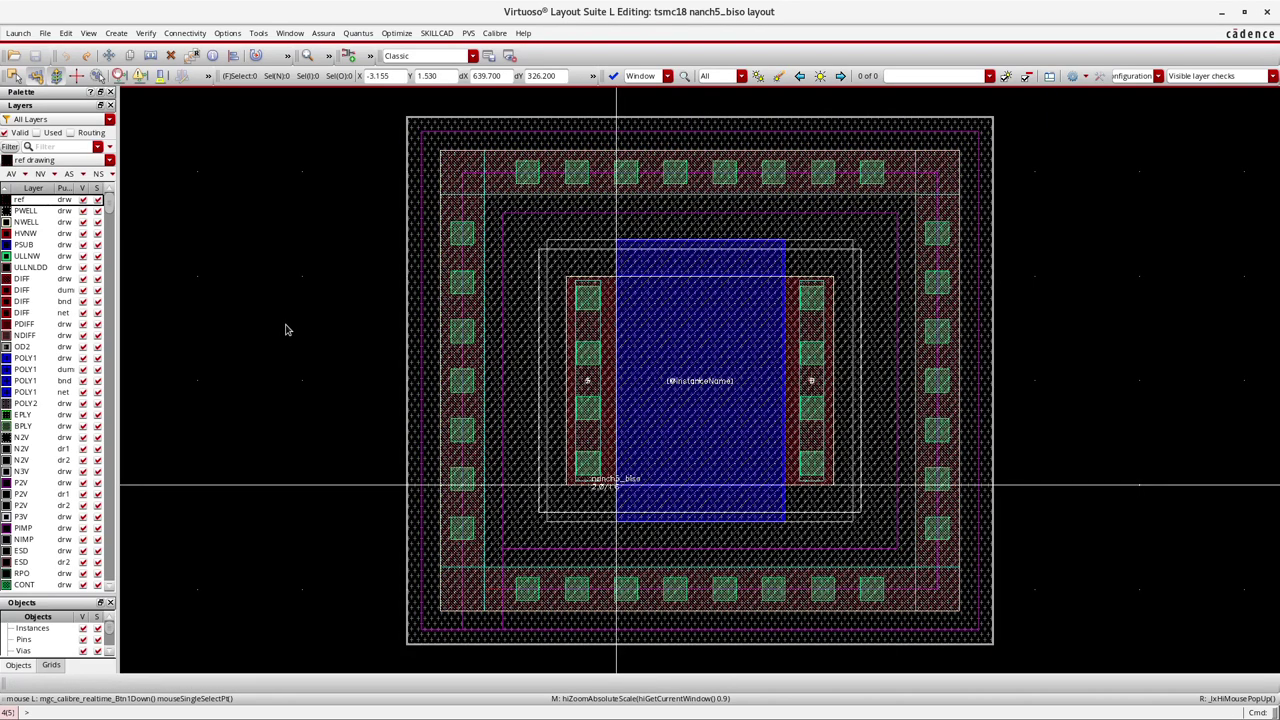
{"action": "key", "text": "shift+z"}
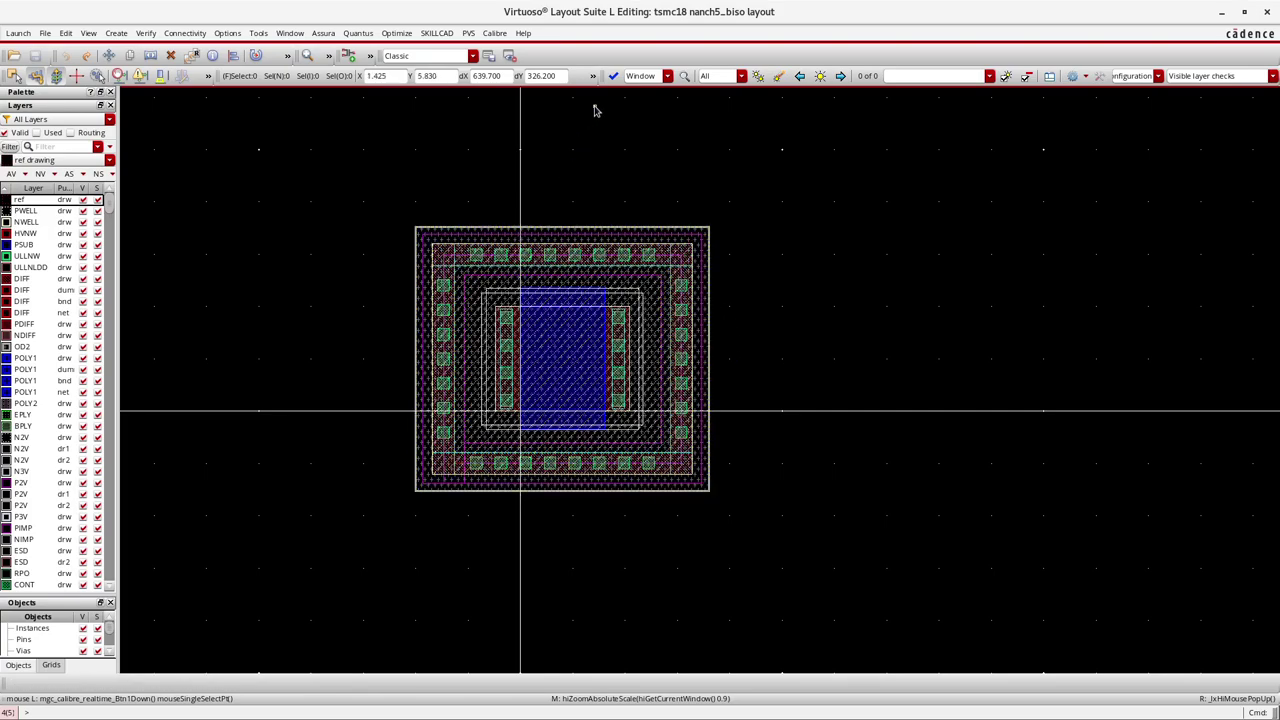
{"action": "left_click", "coordinate": [1266, 14]}
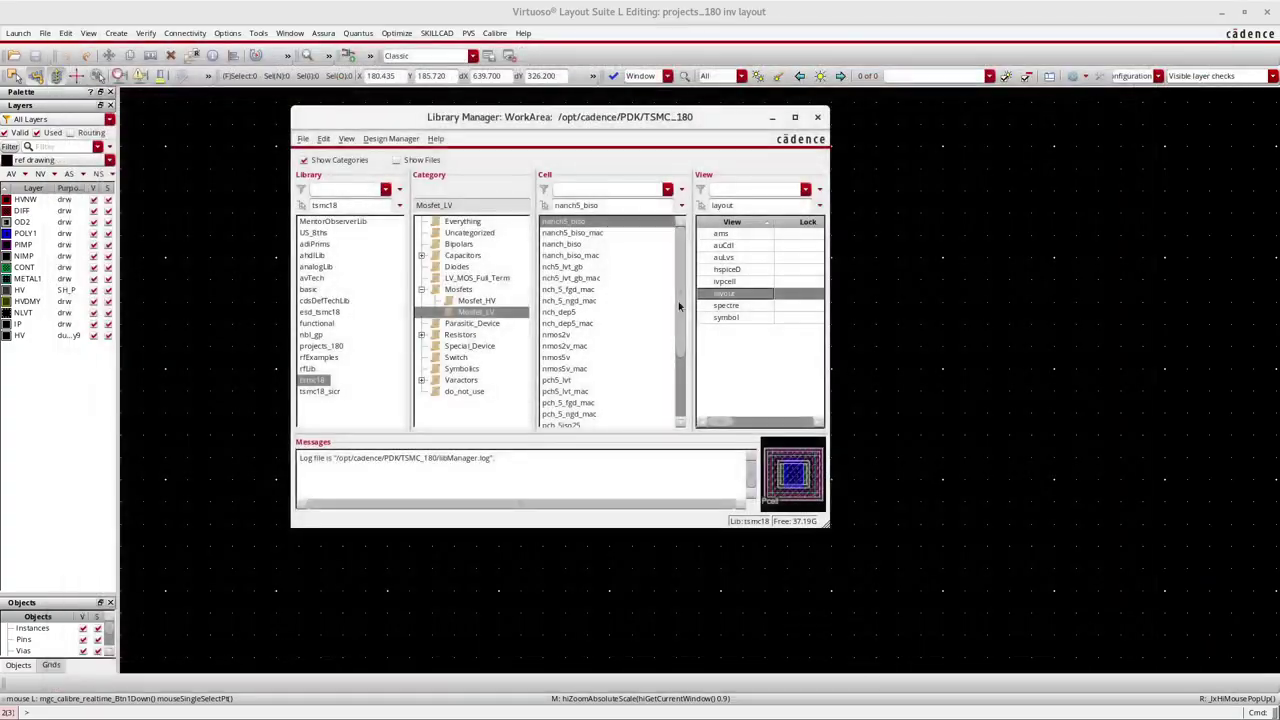
Browse the neighbouring low-voltage cells and open the nch5_lvt_gb_mac layout in a maximized window
{"action": "left_click", "coordinate": [575, 232]}
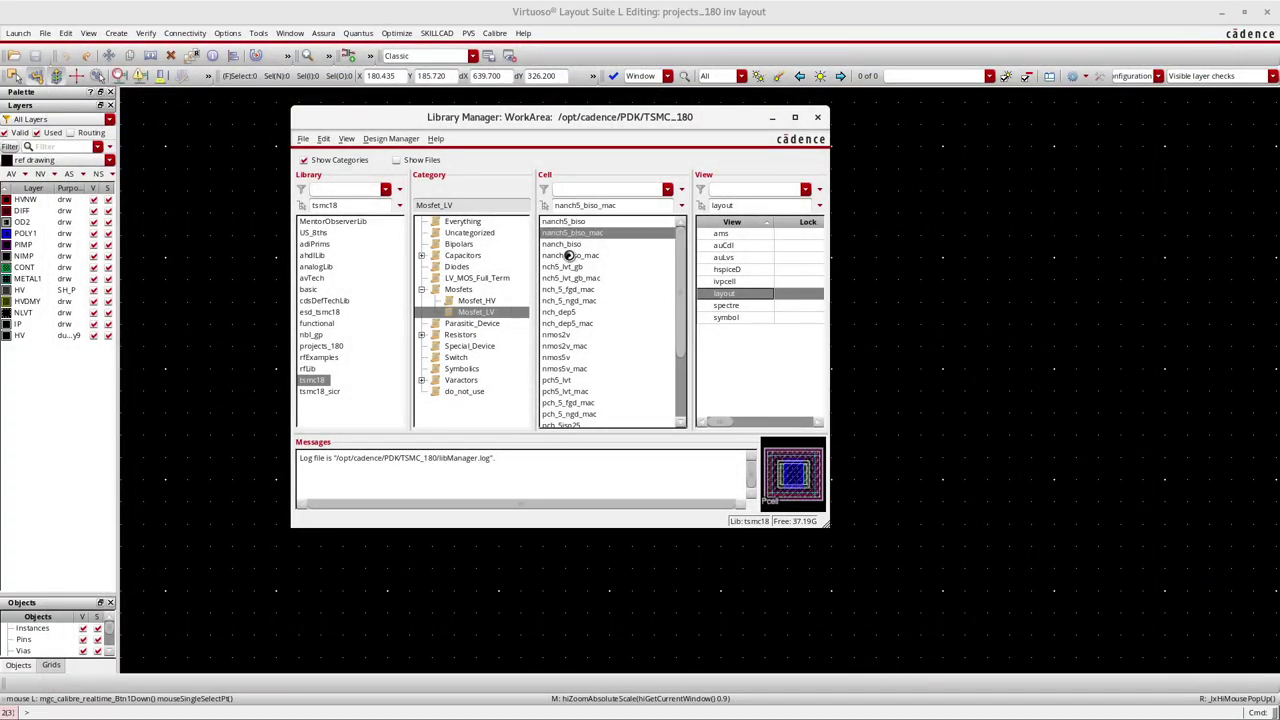
{"action": "left_click", "coordinate": [568, 255]}
{"action": "left_click", "coordinate": [577, 278]}
{"action": "left_click", "coordinate": [580, 266]}
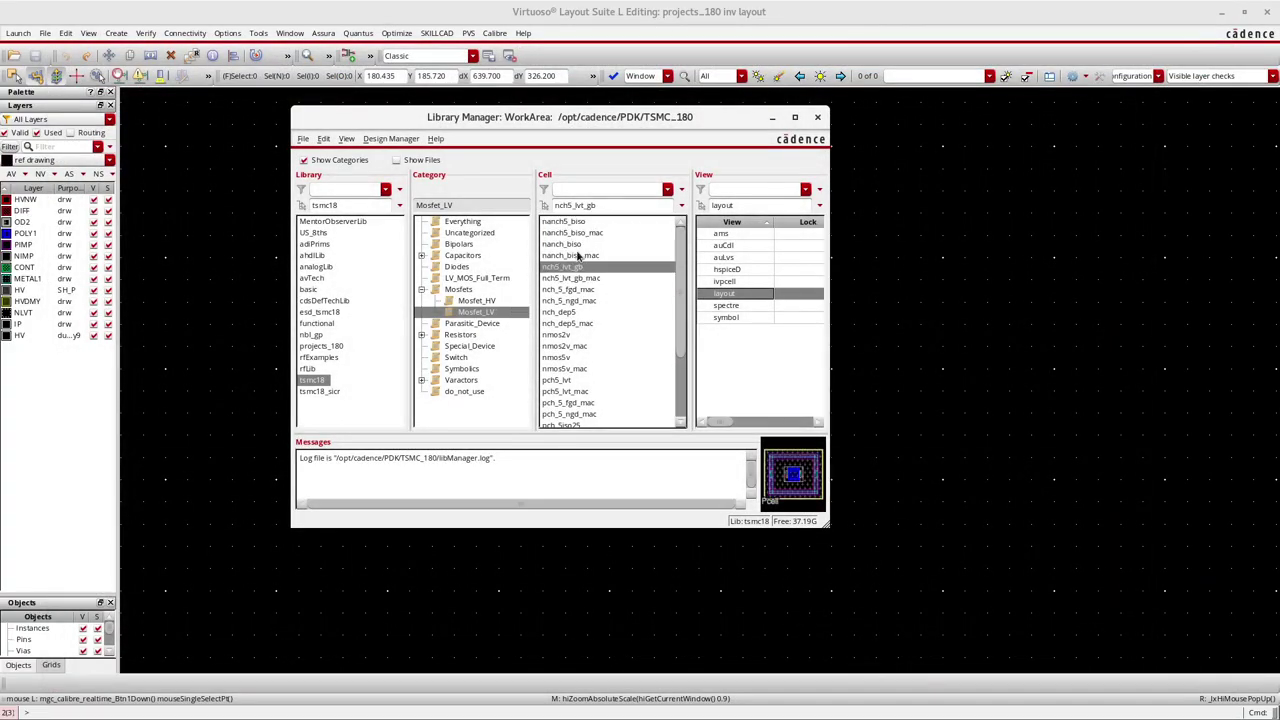
{"action": "left_click", "coordinate": [588, 278]}
{"action": "double_click", "coordinate": [722, 293]}
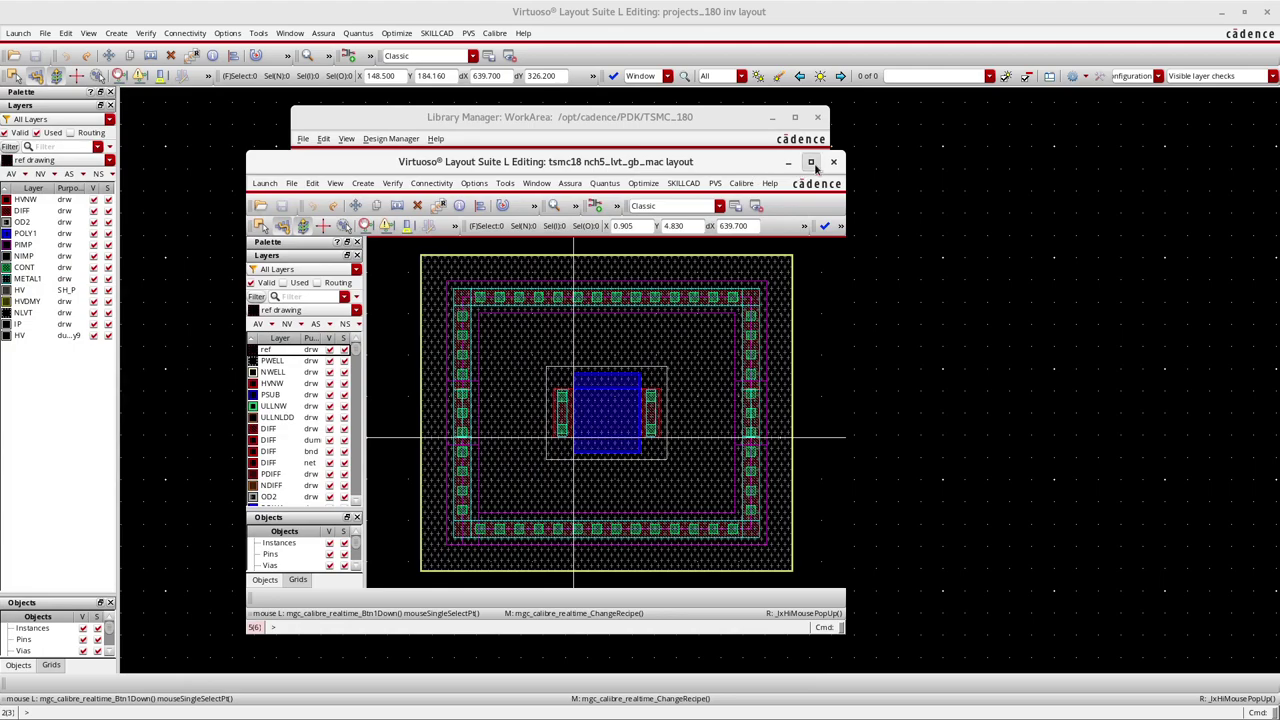
{"action": "left_click", "coordinate": [811, 162]}
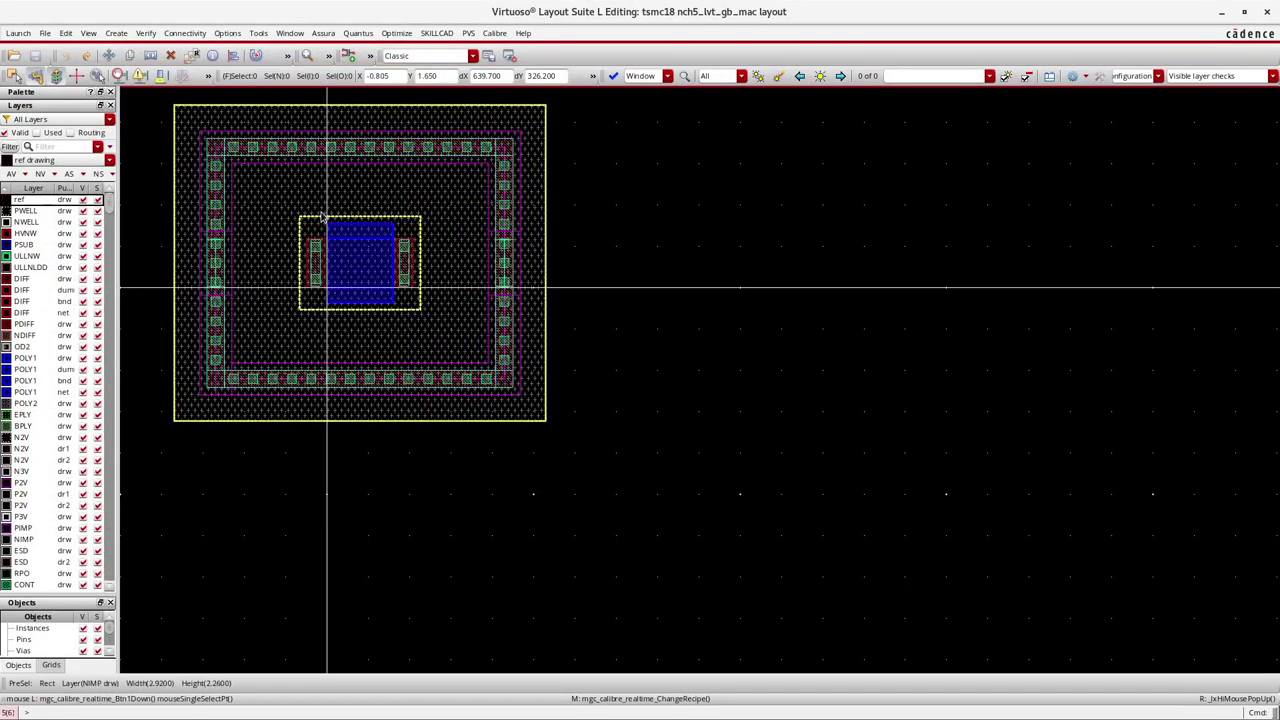
{"action": "scroll", "coordinate": [437, 260], "scroll_direction": "up", "scroll_amount": 1, "text": "ctrl"}
{"action": "scroll", "coordinate": [438, 276], "scroll_direction": "down", "scroll_amount": 1, "text": "ctrl"}
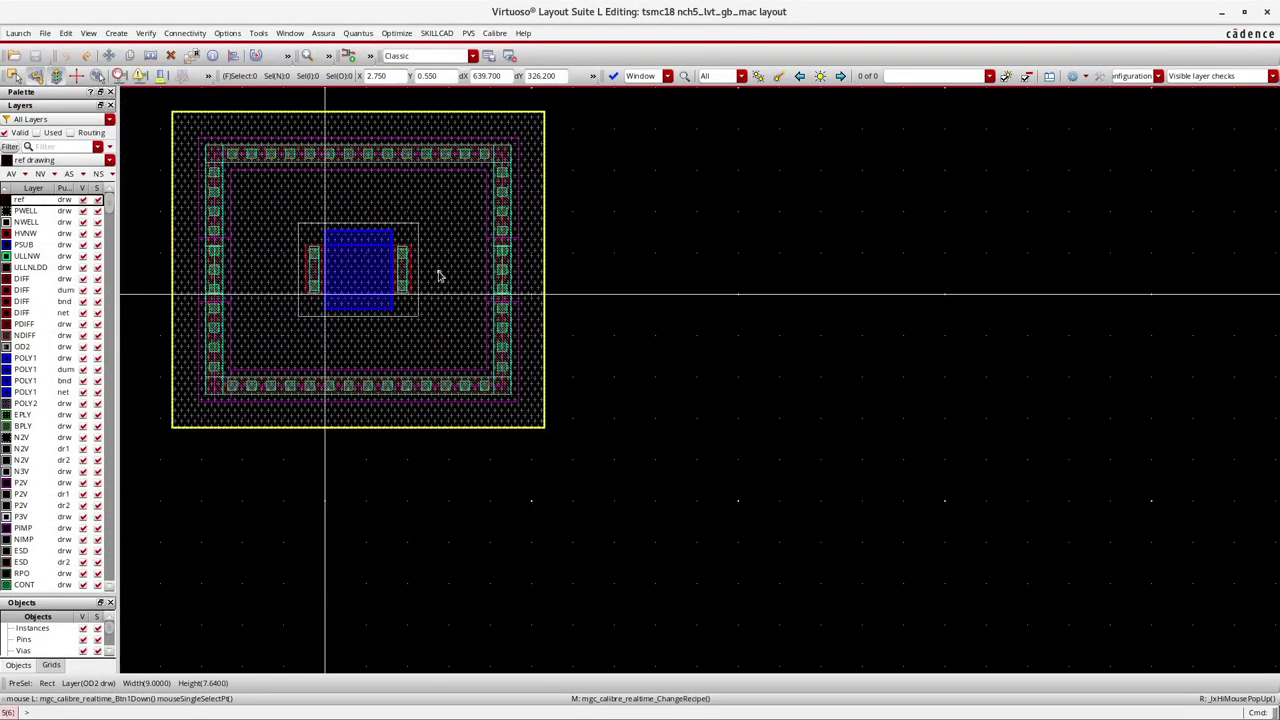
Measure the spacing from the drain contact and diffusion edge to the surrounding guard ring with rulers, and close the layout without saving
{"action": "key", "text": "k"}
{"action": "left_click", "coordinate": [401, 266]}
{"action": "left_click", "coordinate": [499, 268]}
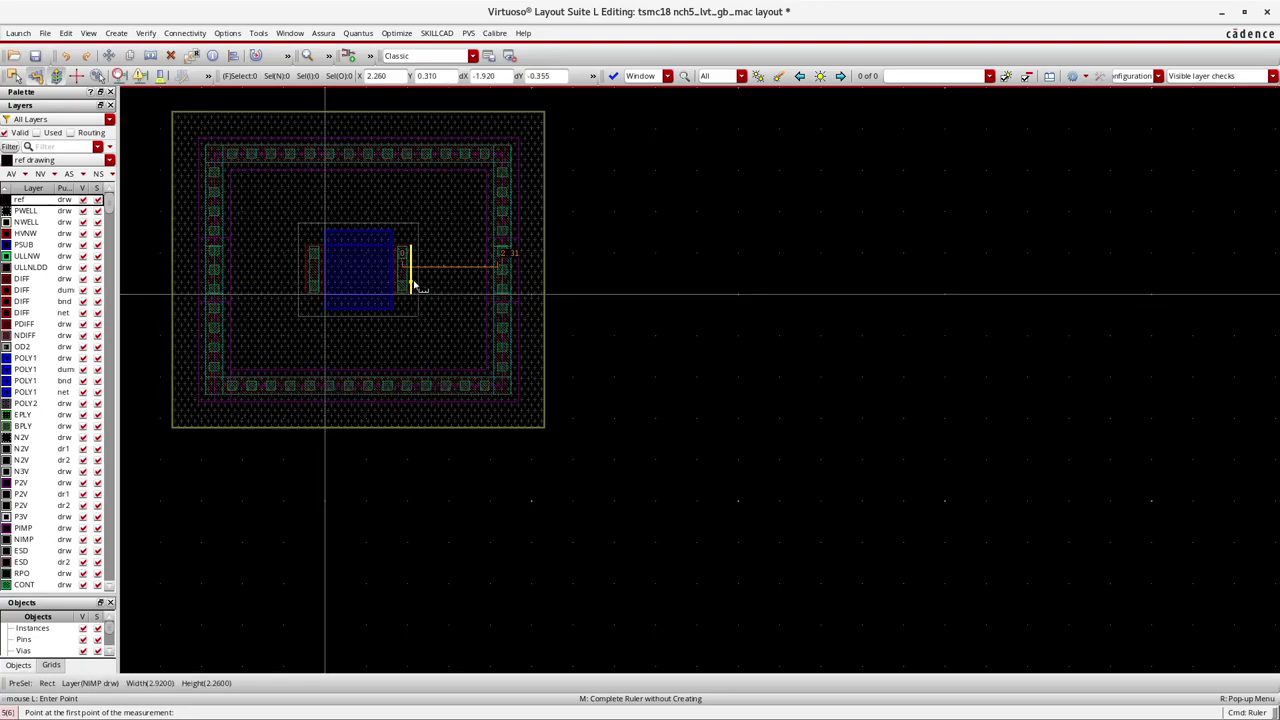
{"action": "scroll", "coordinate": [414, 277], "scroll_direction": "up", "scroll_amount": 5, "text": "ctrl"}
{"action": "left_click", "coordinate": [418, 334]}
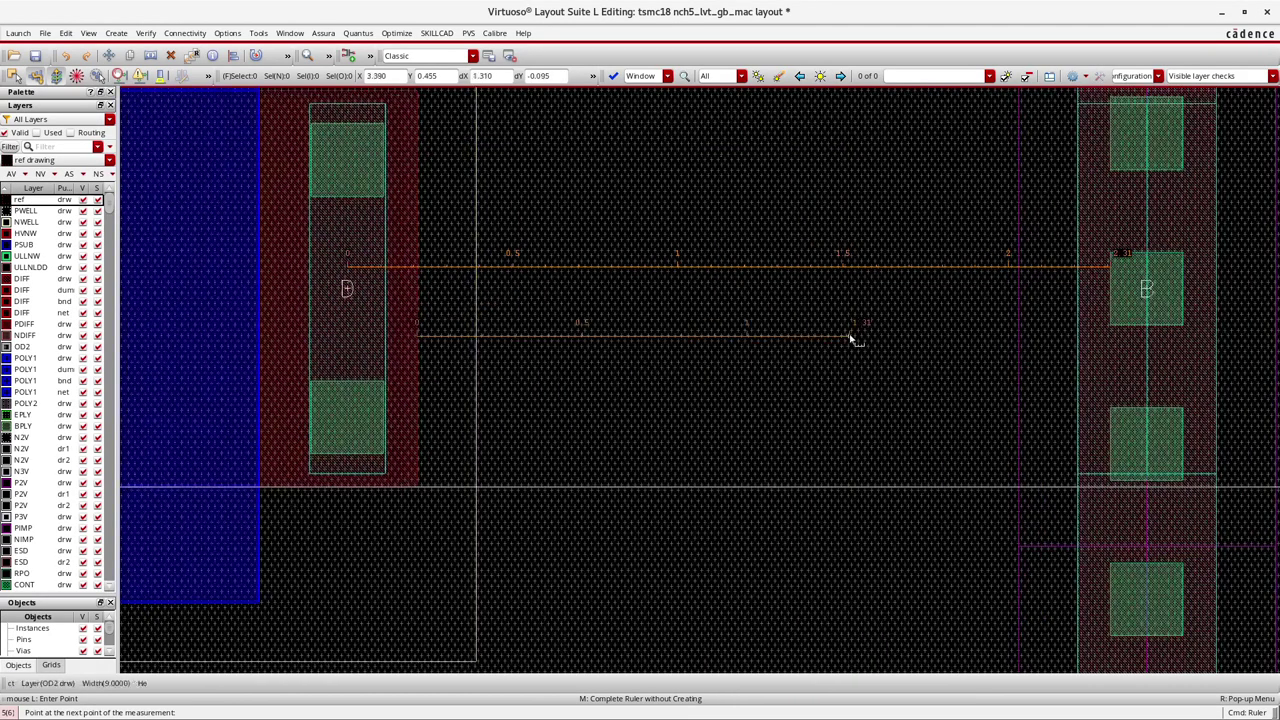
{"action": "left_click", "coordinate": [1078, 336]}
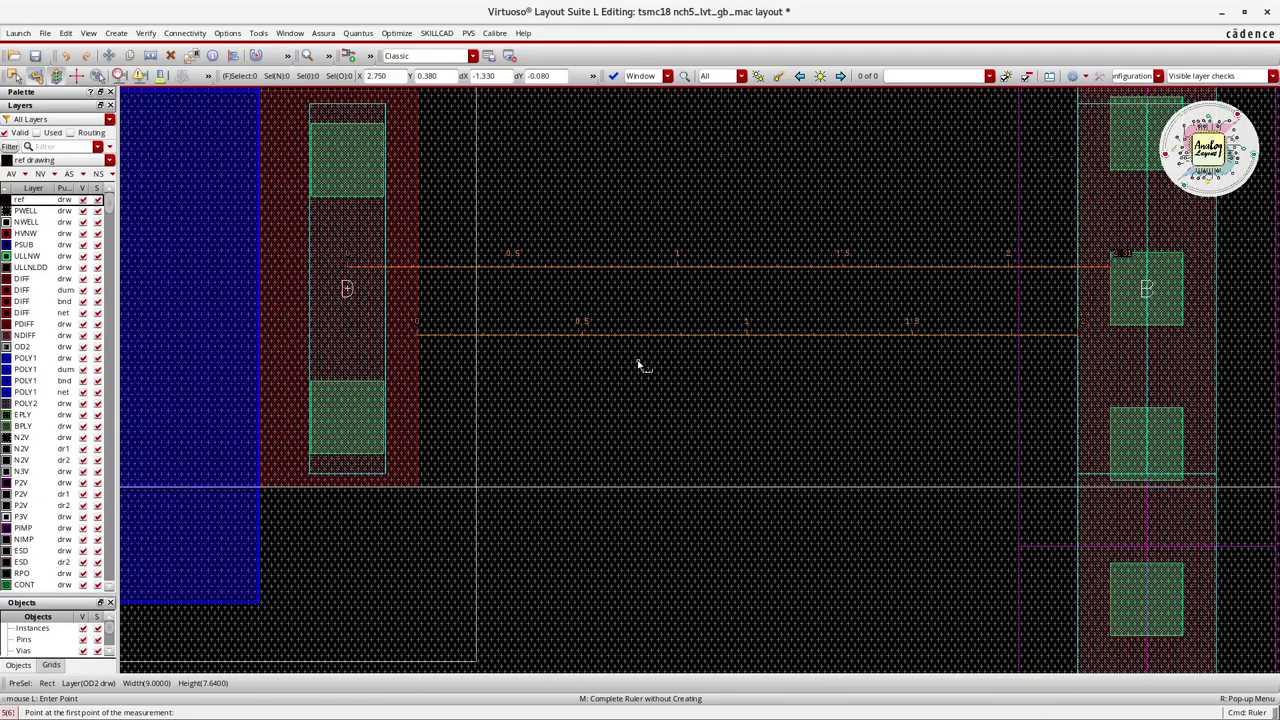
{"action": "scroll", "coordinate": [640, 365], "scroll_direction": "down", "scroll_amount": 1, "text": "ctrl"}
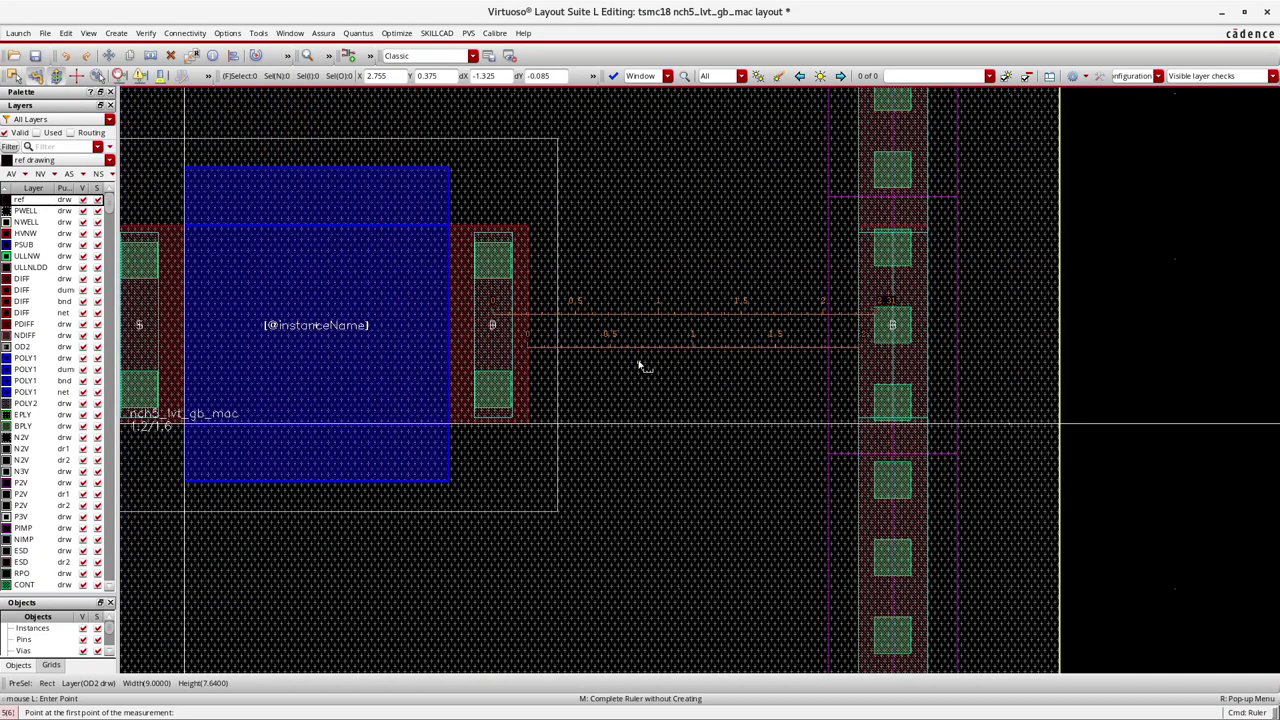
{"action": "scroll", "coordinate": [640, 365], "scroll_direction": "down", "scroll_amount": 1, "text": "ctrl"}
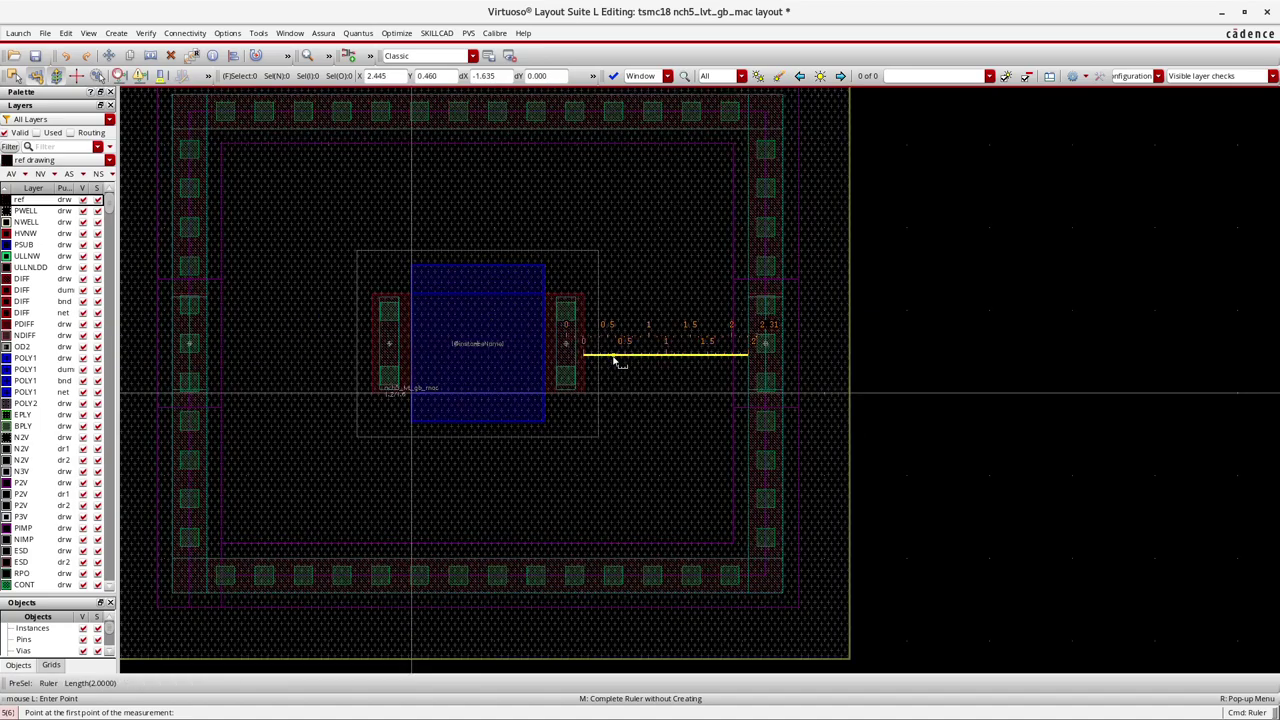
{"action": "left_click", "coordinate": [1266, 12]}
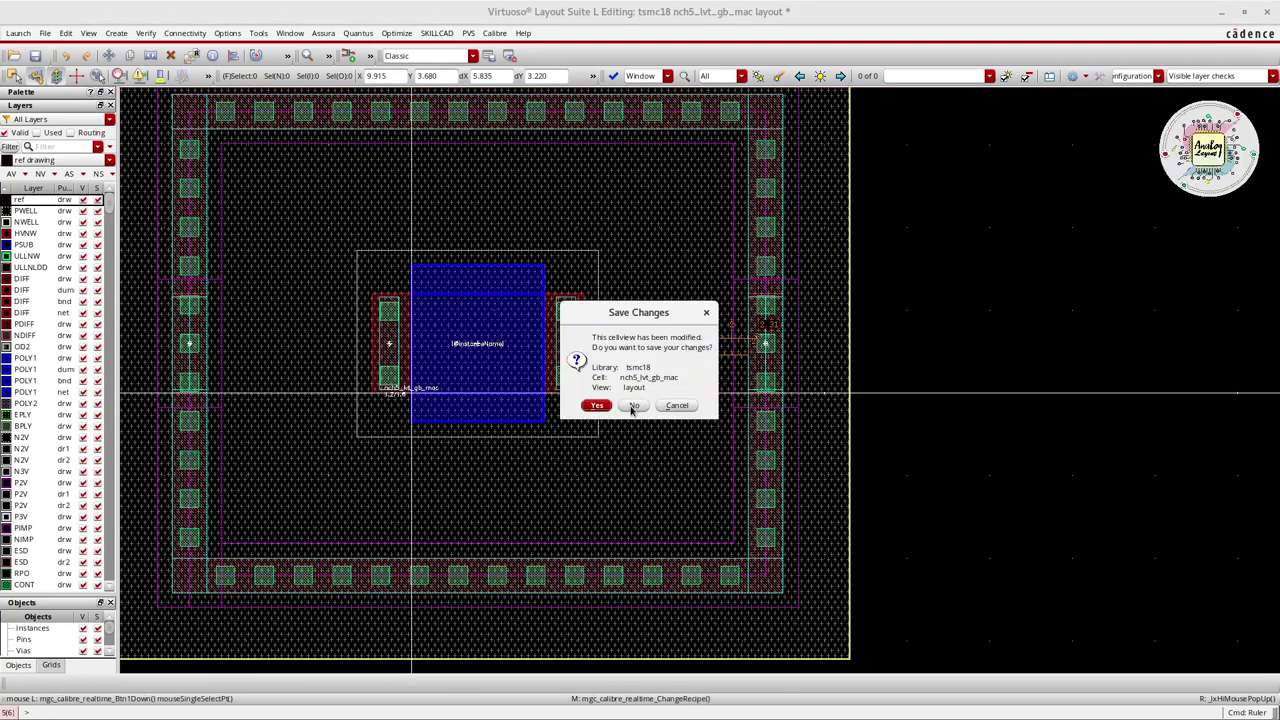
{"action": "left_click", "coordinate": [634, 405]}
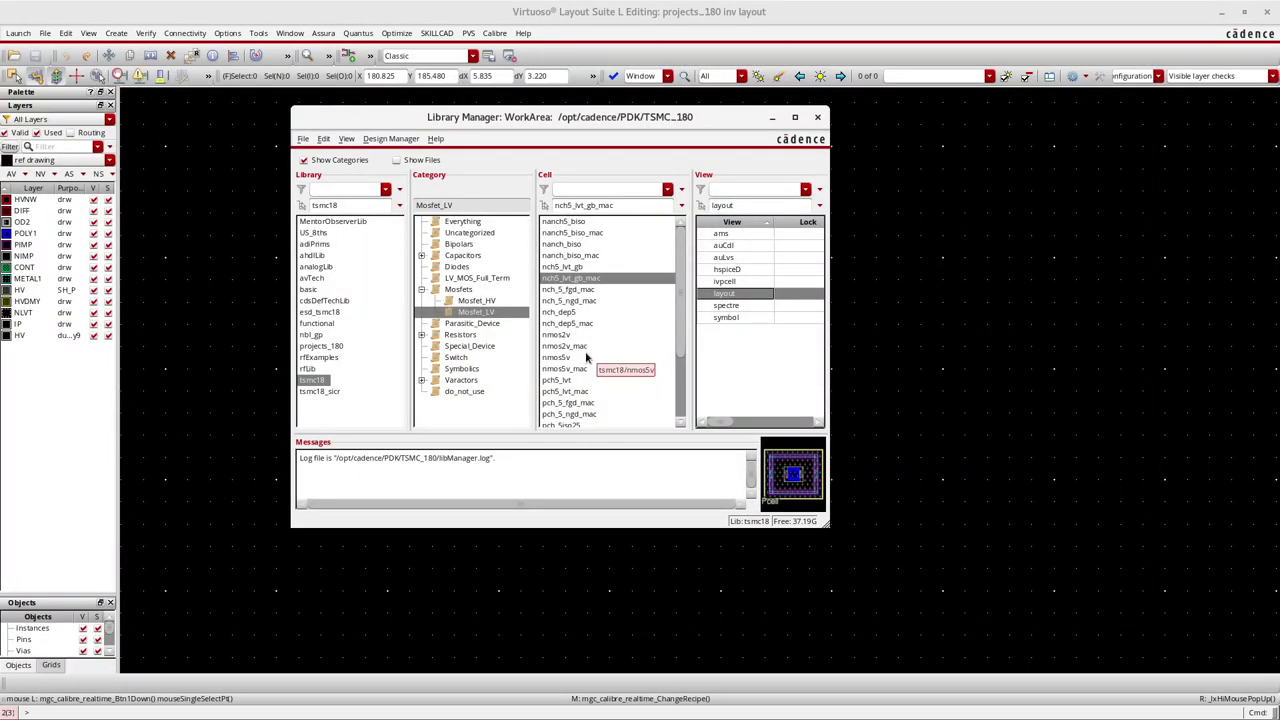
List the Mosfet_HV cells in an enlarged Library Manager window and select the symbol view of na6_g5a_nbl_mac
{"action": "left_click", "coordinate": [484, 302]}
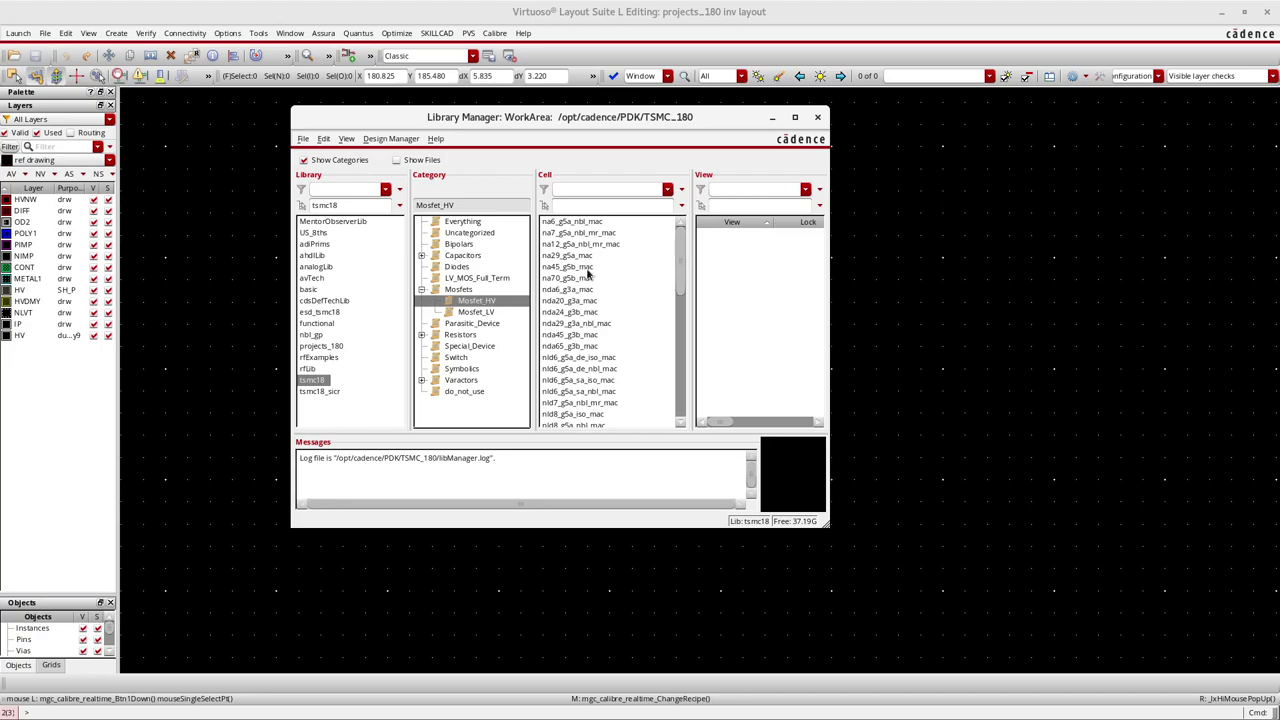
{"action": "left_click_drag", "start_coordinate": [828, 527], "coordinate": [887, 691]}
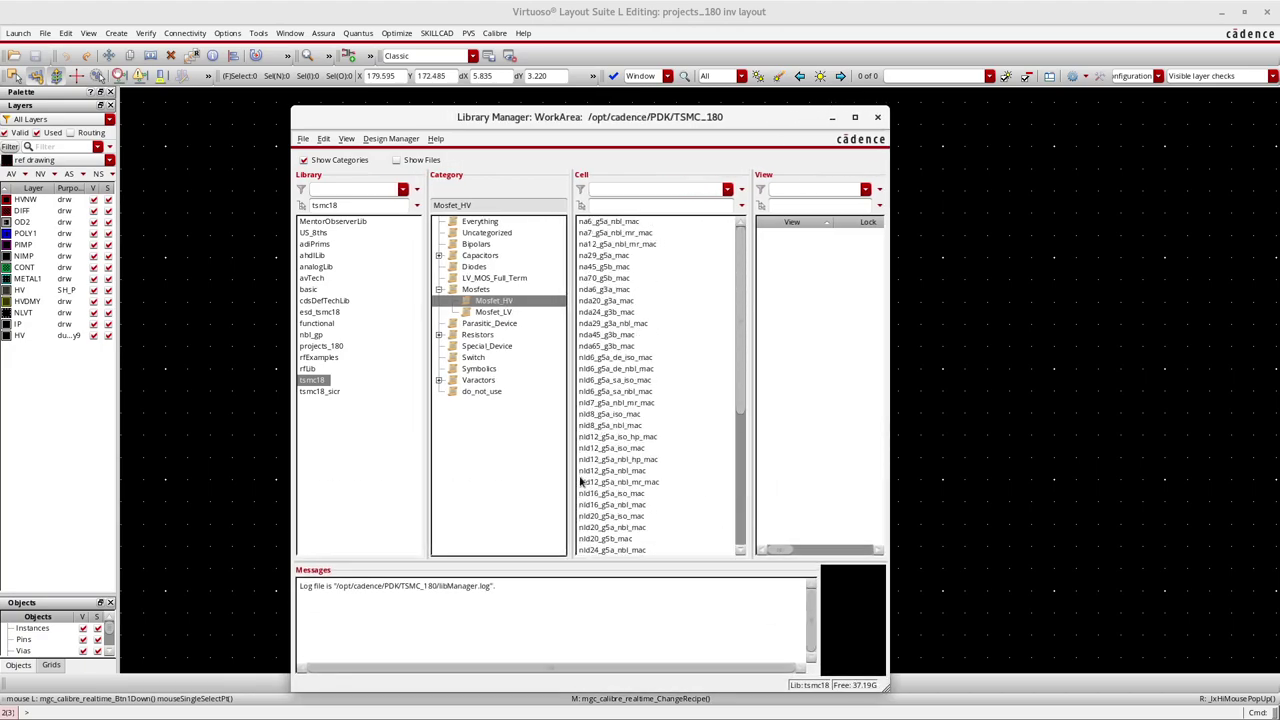
{"action": "left_click", "coordinate": [621, 224]}
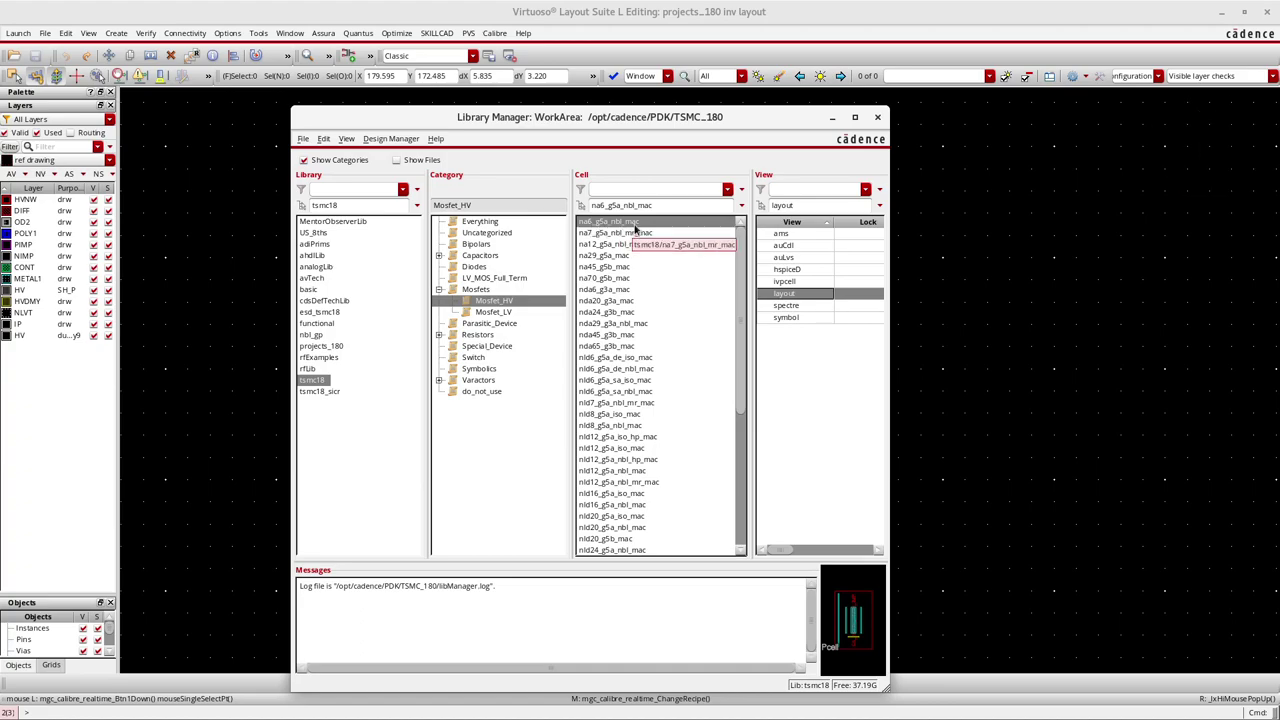
{"action": "left_click", "coordinate": [783, 318]}
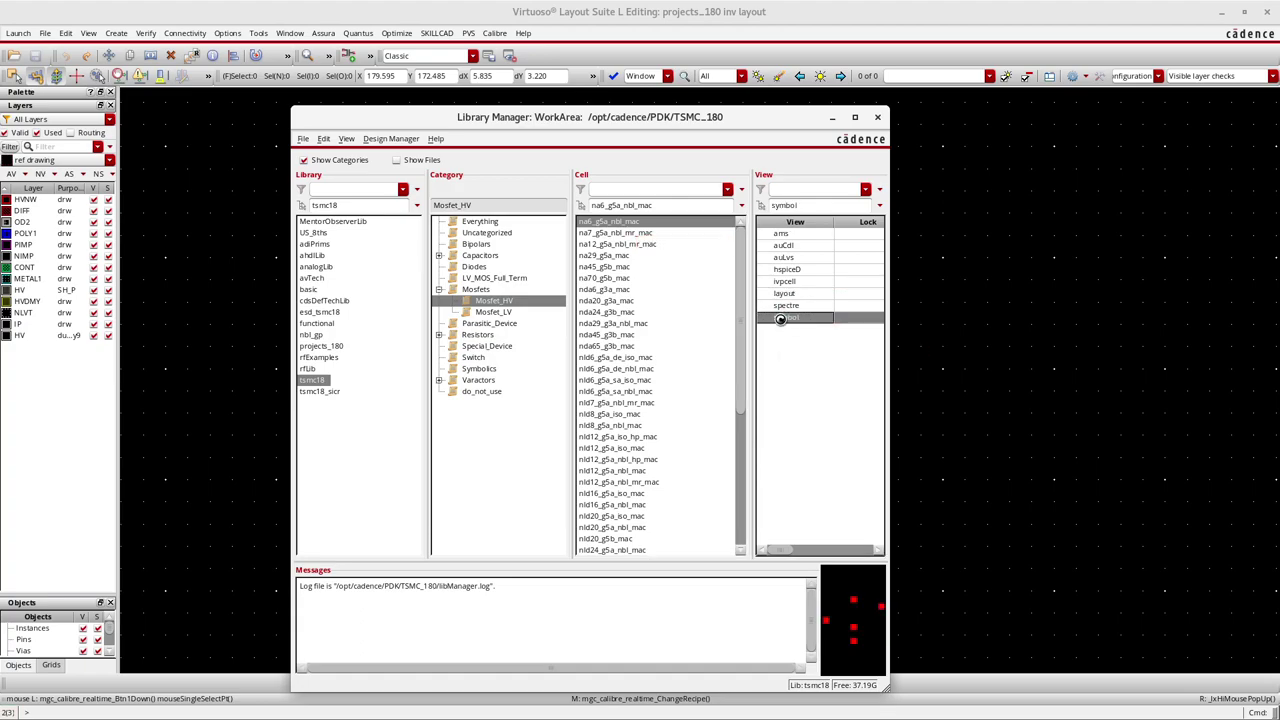
Open the na6_g5a_nbl_mac symbol in a maximized window, inspect its G, S, D, B and SUB pins, and close it
{"action": "left_click", "coordinate": [926, 93]}
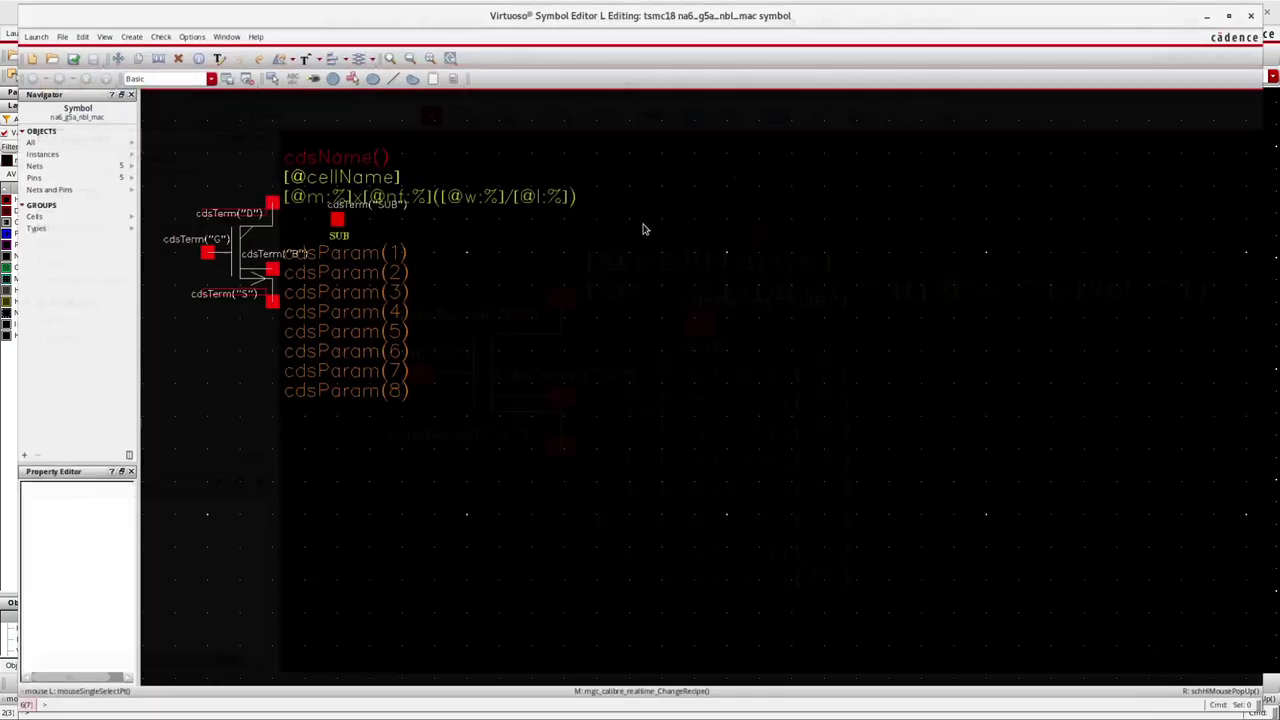
{"action": "key", "text": "f"}
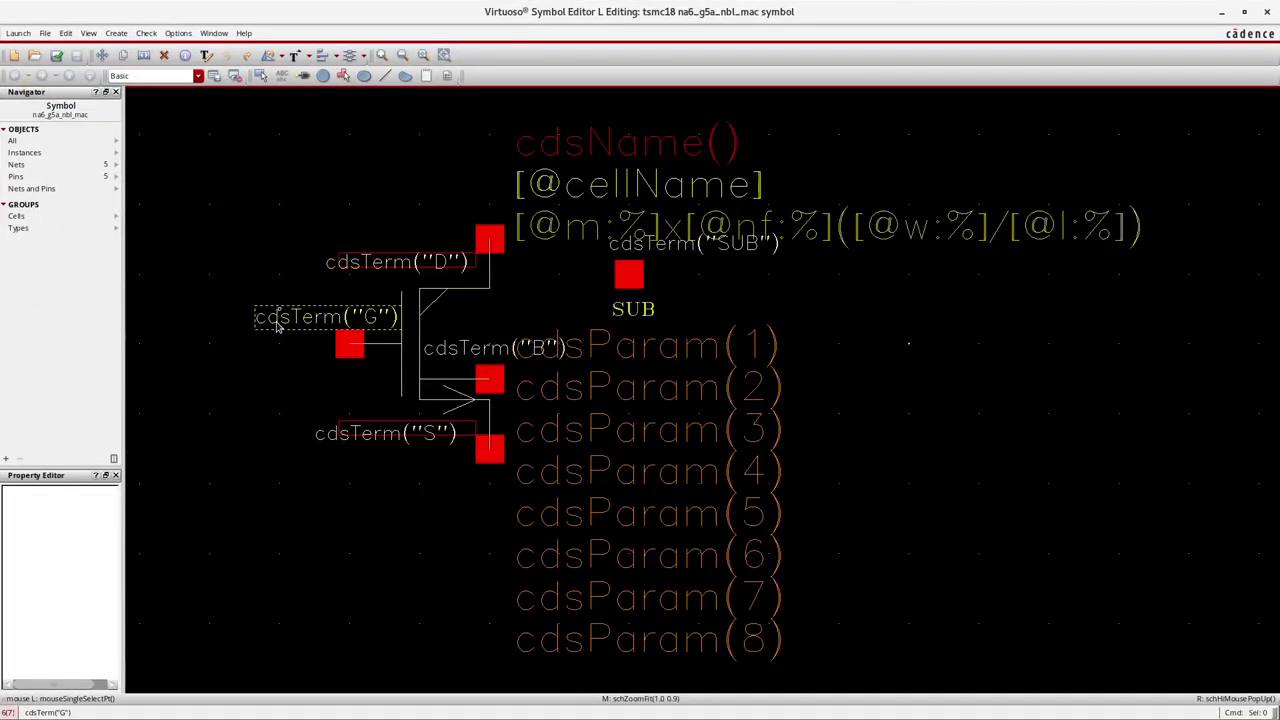
{"action": "left_click", "coordinate": [360, 340]}
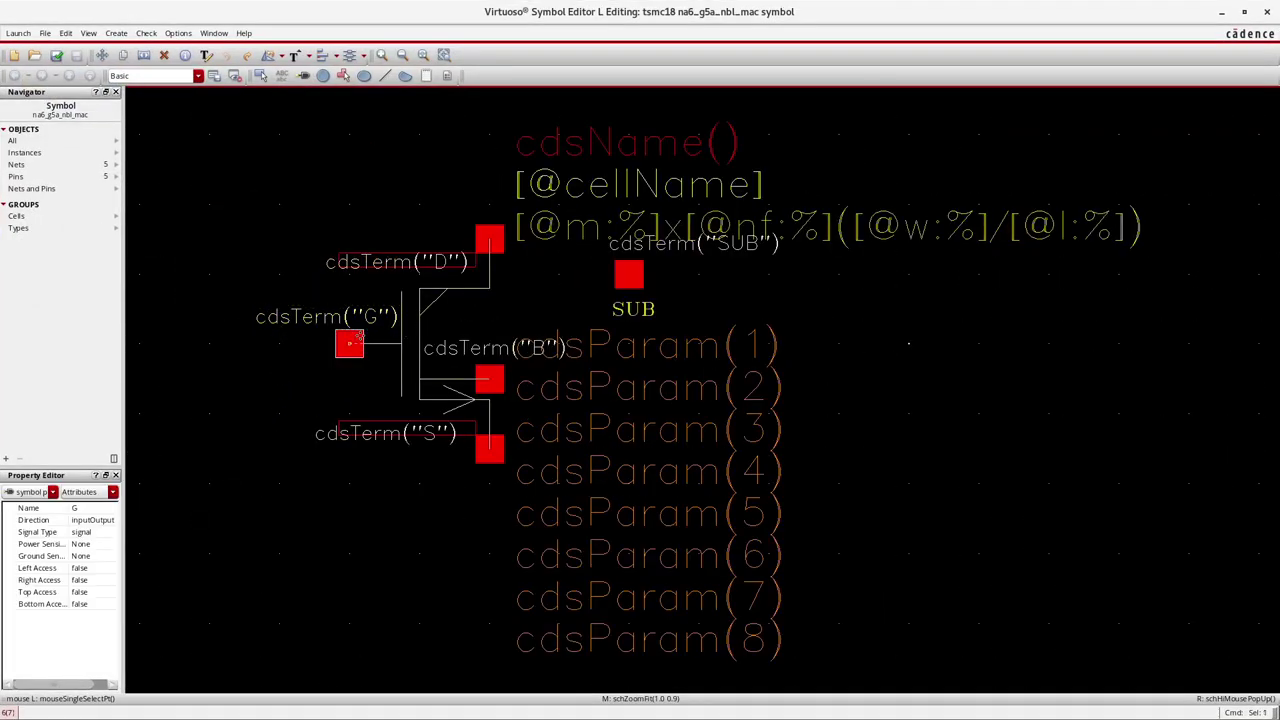
{"action": "left_click", "coordinate": [487, 451]}
{"action": "left_click", "coordinate": [492, 239]}
{"action": "left_click", "coordinate": [490, 380]}
{"action": "left_click", "coordinate": [628, 274]}
{"action": "left_click", "coordinate": [1267, 12]}
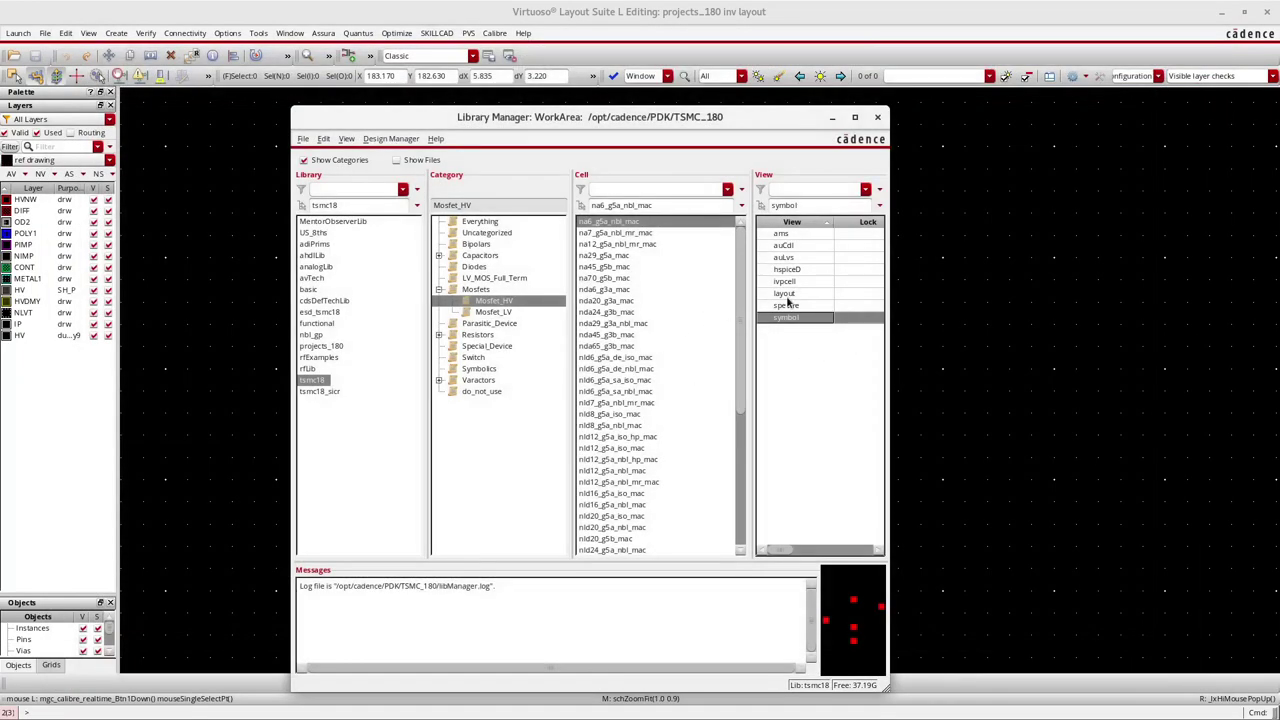
Open the na6_g5a_nbl_mac layout in a maximized window, fit it to view, and list only the used layers
{"action": "left_click", "coordinate": [789, 292]}
{"action": "double_click", "coordinate": [789, 290]}
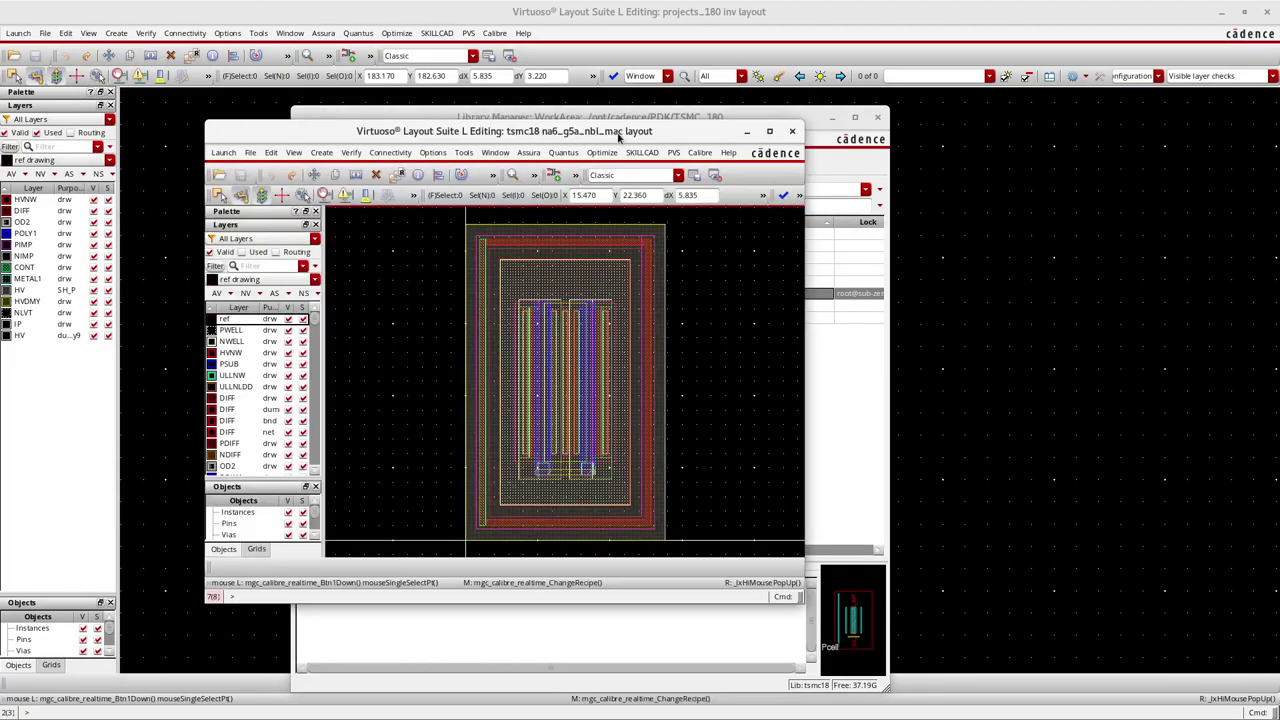
{"action": "double_click", "coordinate": [770, 131]}
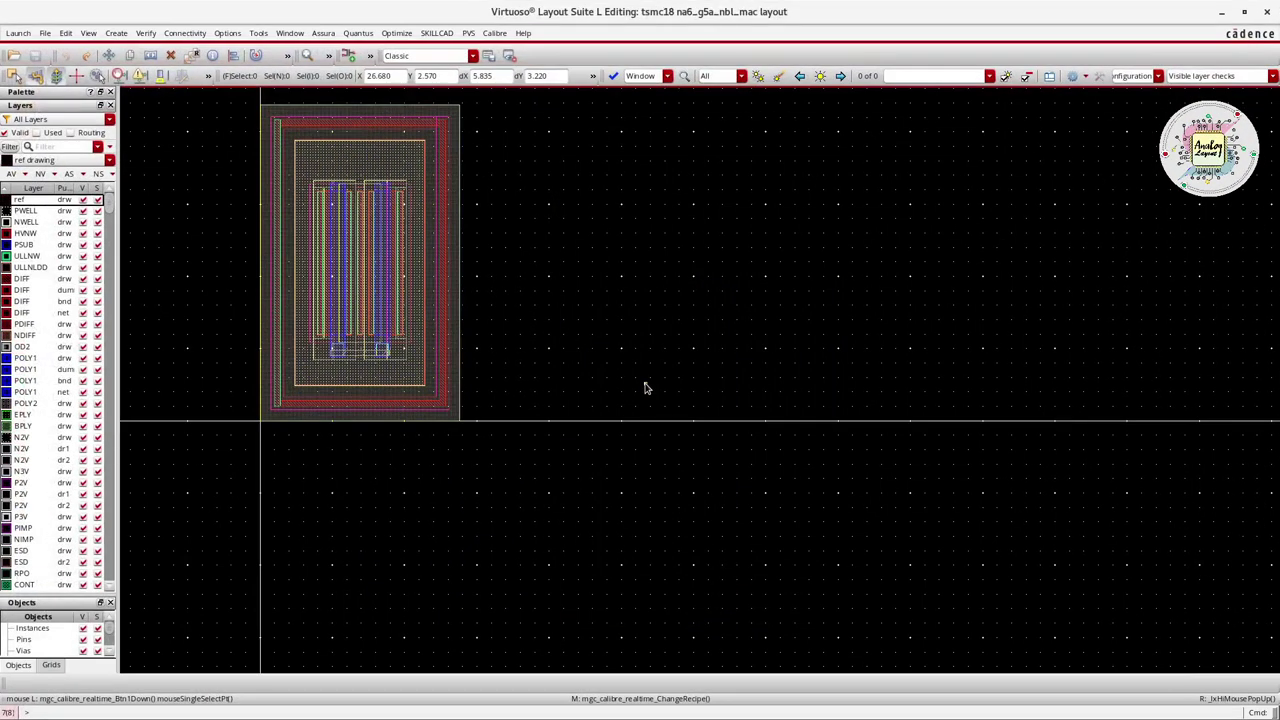
{"action": "key", "text": "f"}
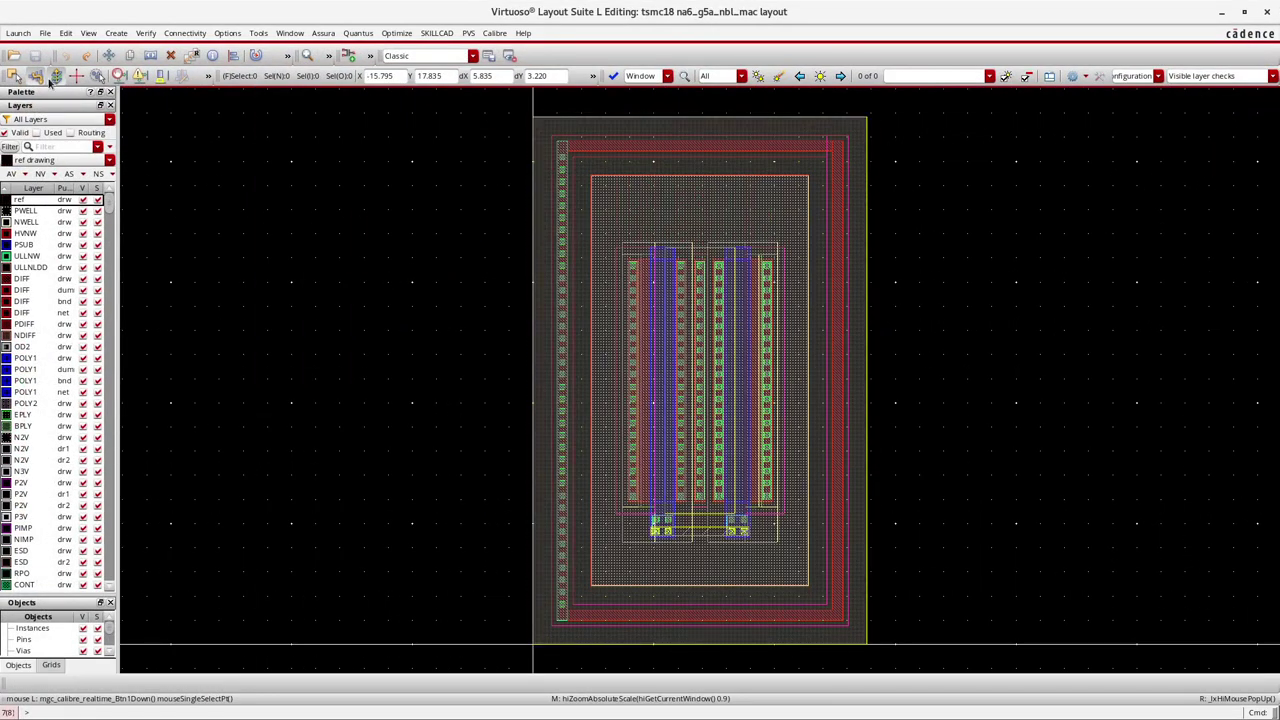
{"action": "left_click", "coordinate": [37, 133]}
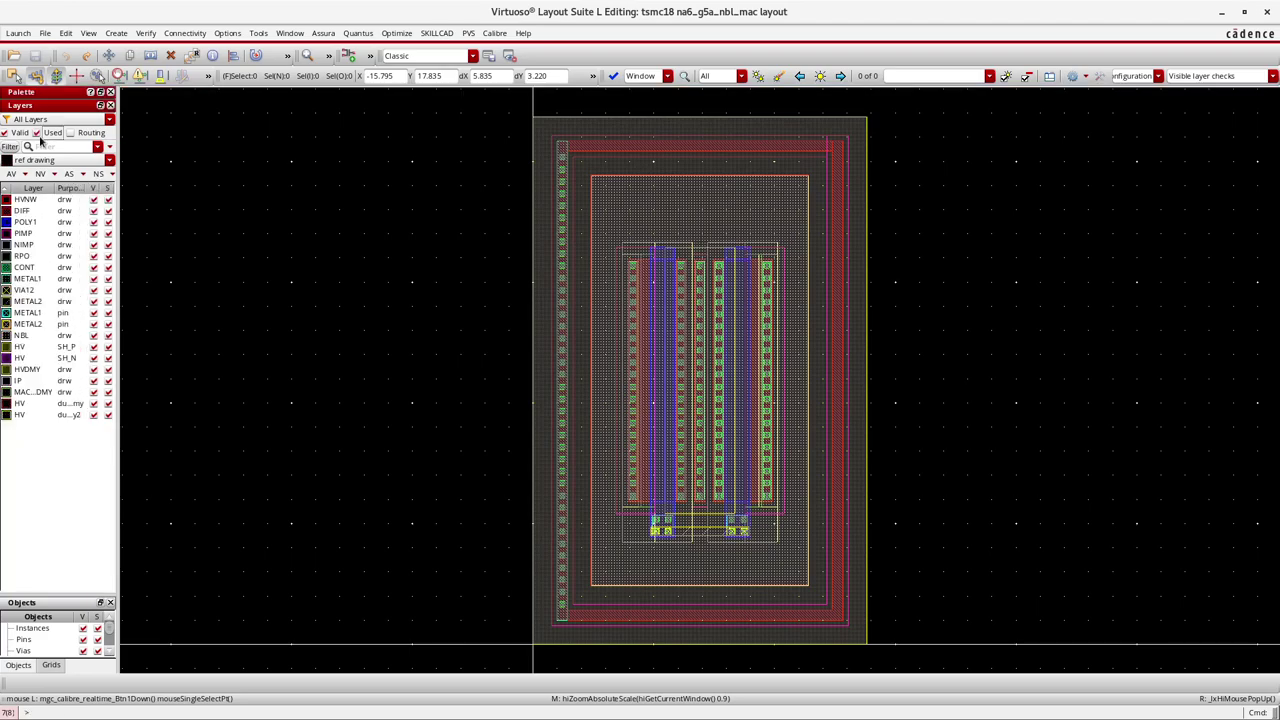
Hide every layer except HVNW, add DIFF, and examine the diffusion strips inside the HVNW boundary
{"action": "left_click", "coordinate": [36, 202]}
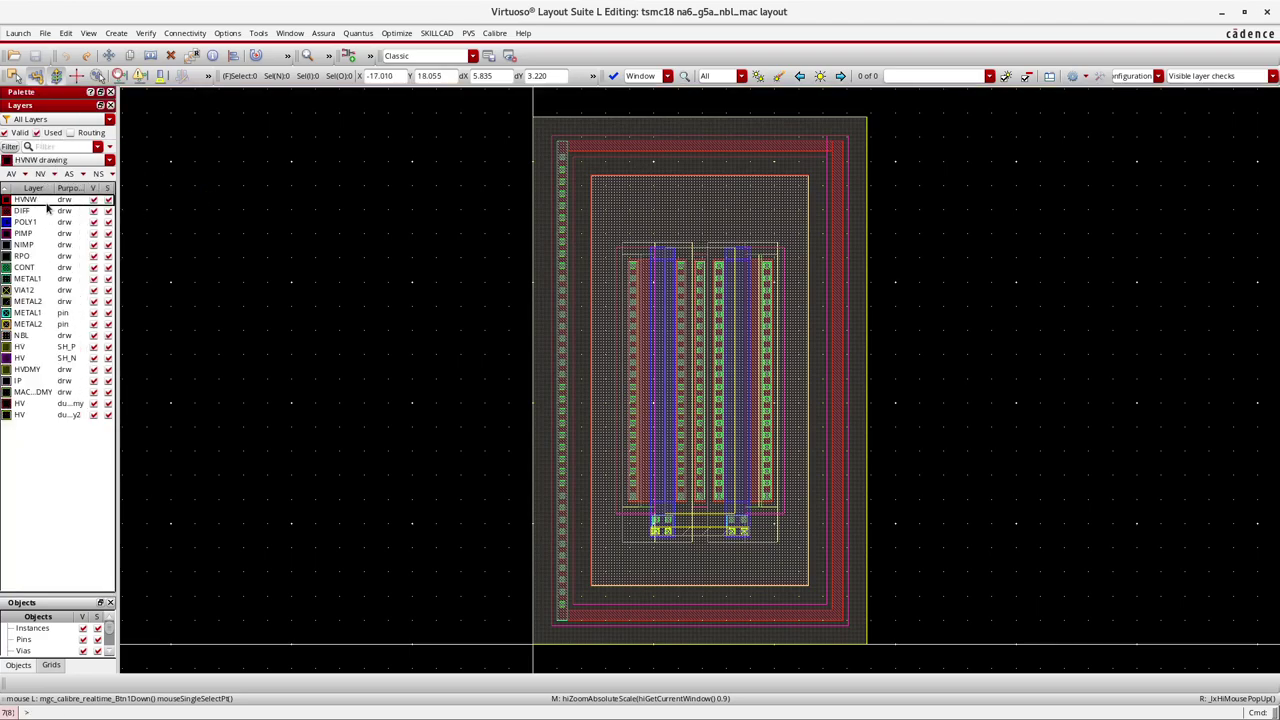
{"action": "left_click", "coordinate": [40, 173]}
{"action": "left_click", "coordinate": [583, 188]}
{"action": "key", "text": "ctrl+d"}
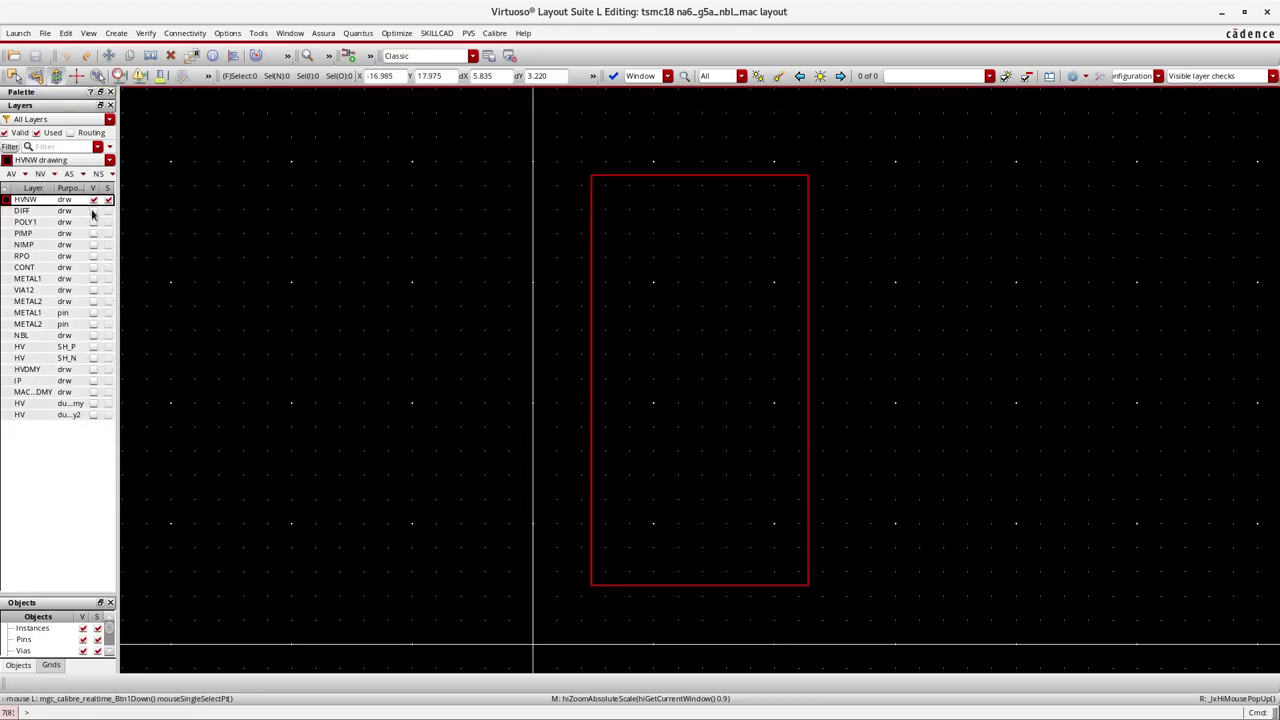
{"action": "left_click", "coordinate": [93, 211]}
{"action": "left_click_drag", "start_coordinate": [616, 247], "coordinate": [788, 520]}
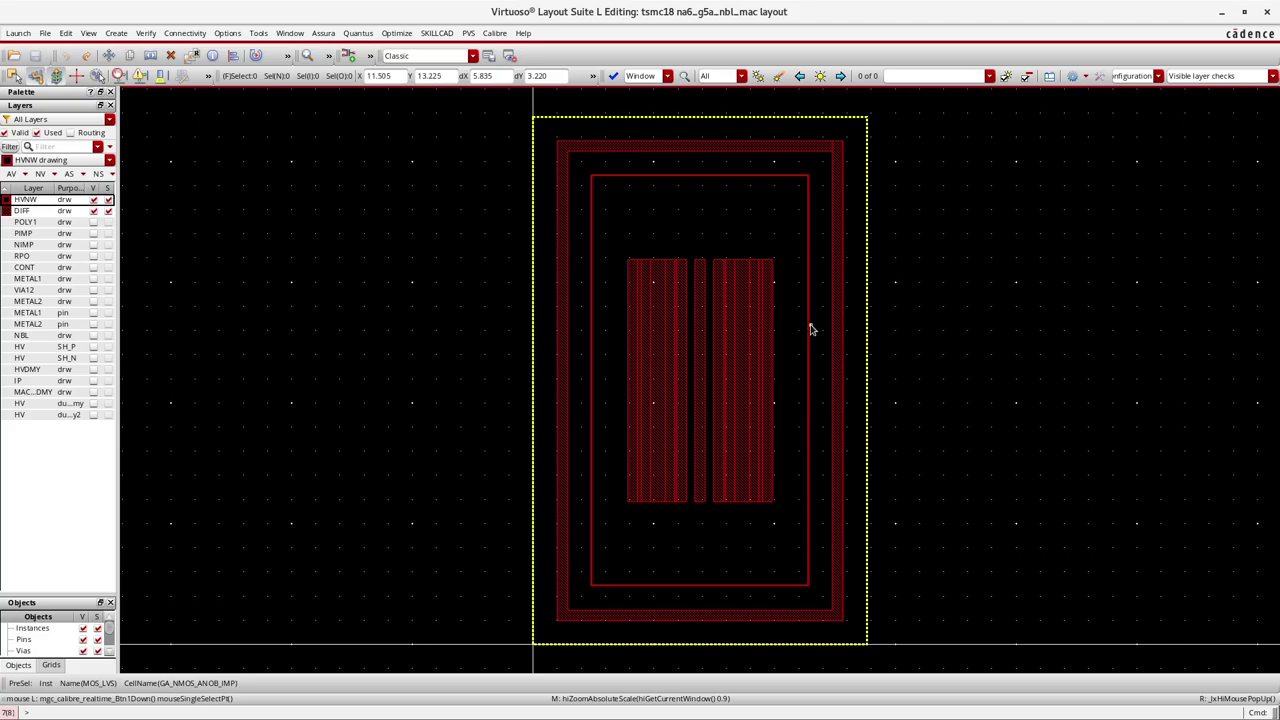
{"action": "left_click_drag", "start_coordinate": [806, 177], "coordinate": [822, 595]}
Make the POLY1, PIMP and NIMP layers visible and look closely at the central body strip between the gates
{"action": "left_click", "coordinate": [96, 222]}
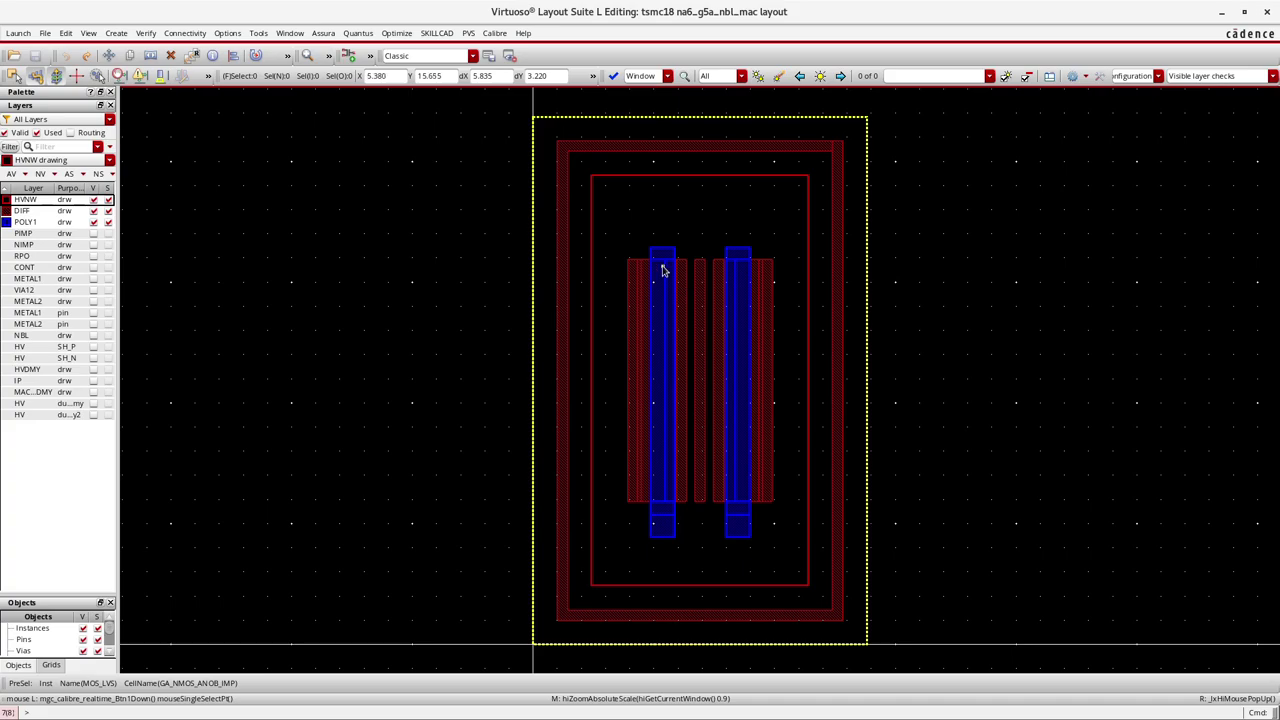
{"action": "left_click", "coordinate": [94, 234]}
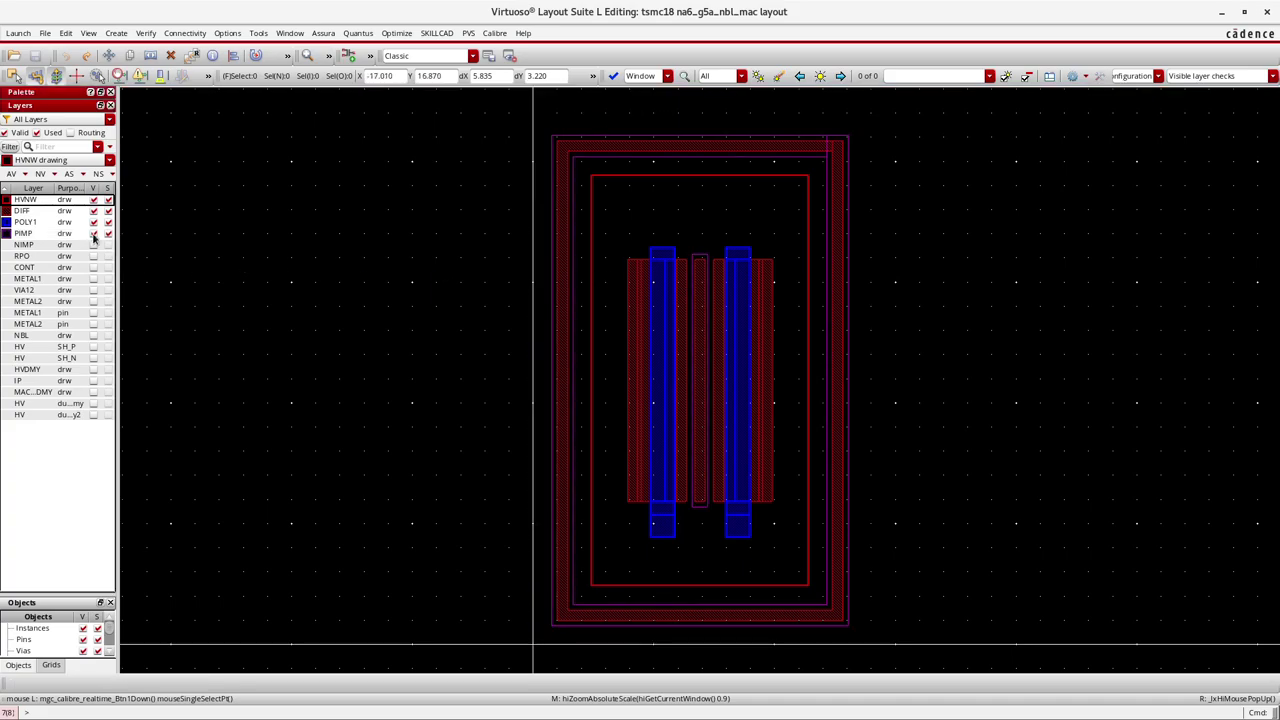
{"action": "scroll", "coordinate": [703, 300], "scroll_direction": "up", "scroll_amount": 3, "text": "ctrl"}
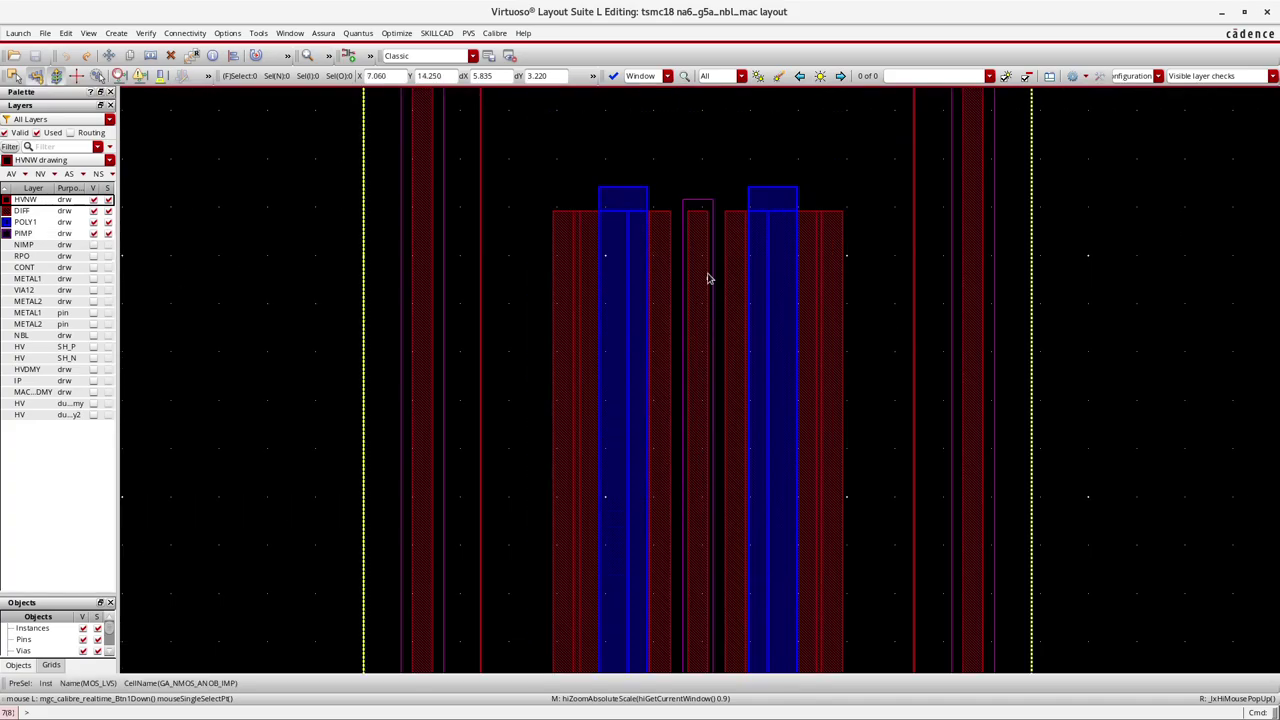
{"action": "scroll", "coordinate": [690, 226], "scroll_direction": "down", "scroll_amount": 3, "text": "ctrl"}
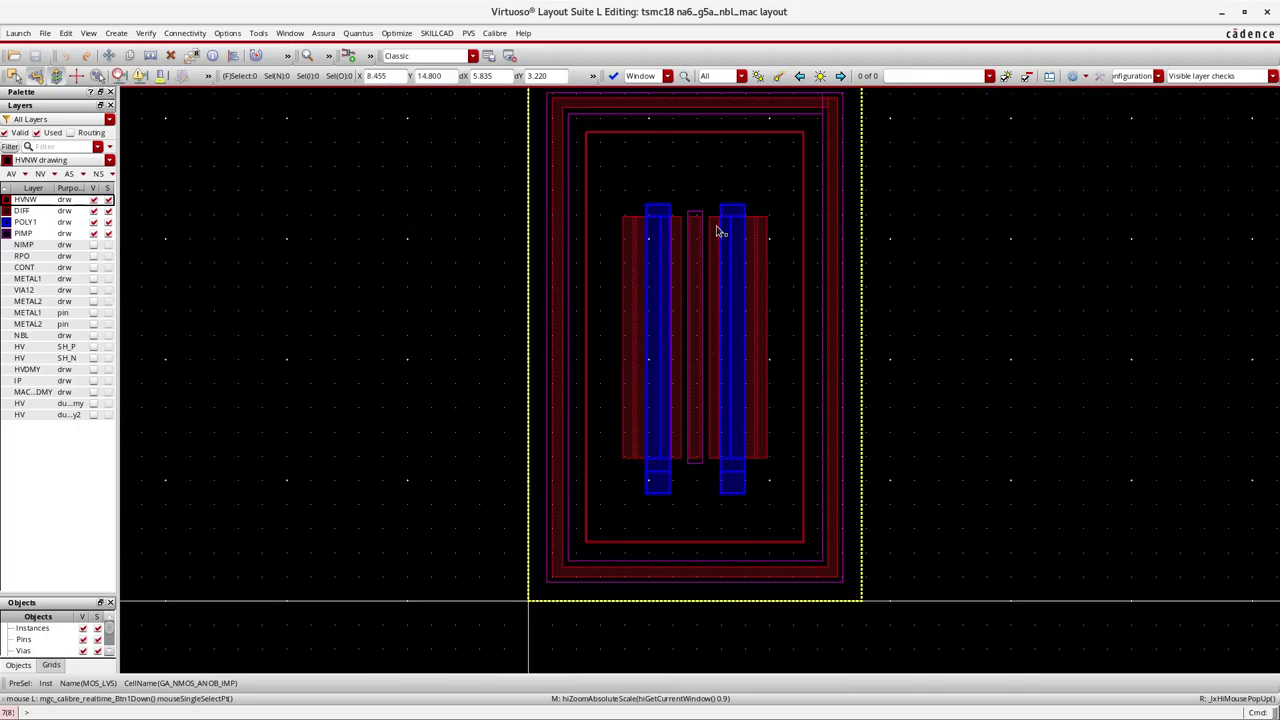
{"action": "left_click", "coordinate": [92, 245]}
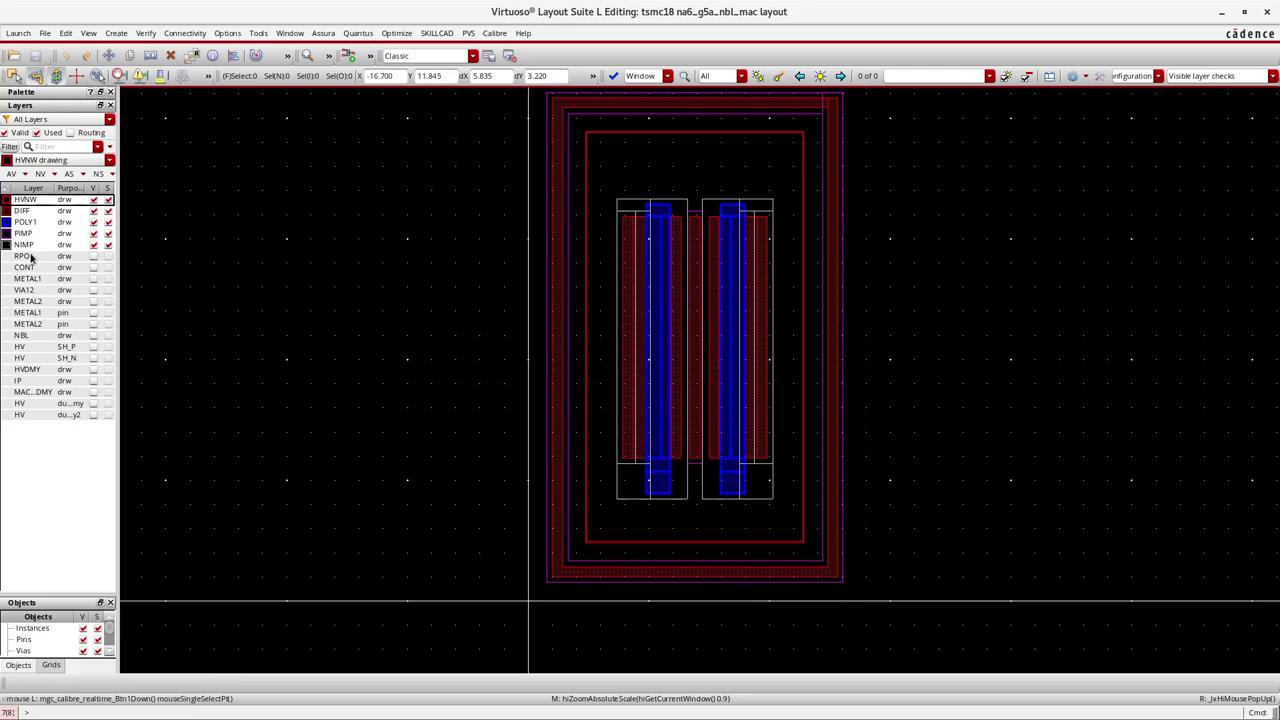
Make the RPO layer visible and examine where it overlaps the gate at both ends of the first finger
{"action": "left_click", "coordinate": [94, 256]}
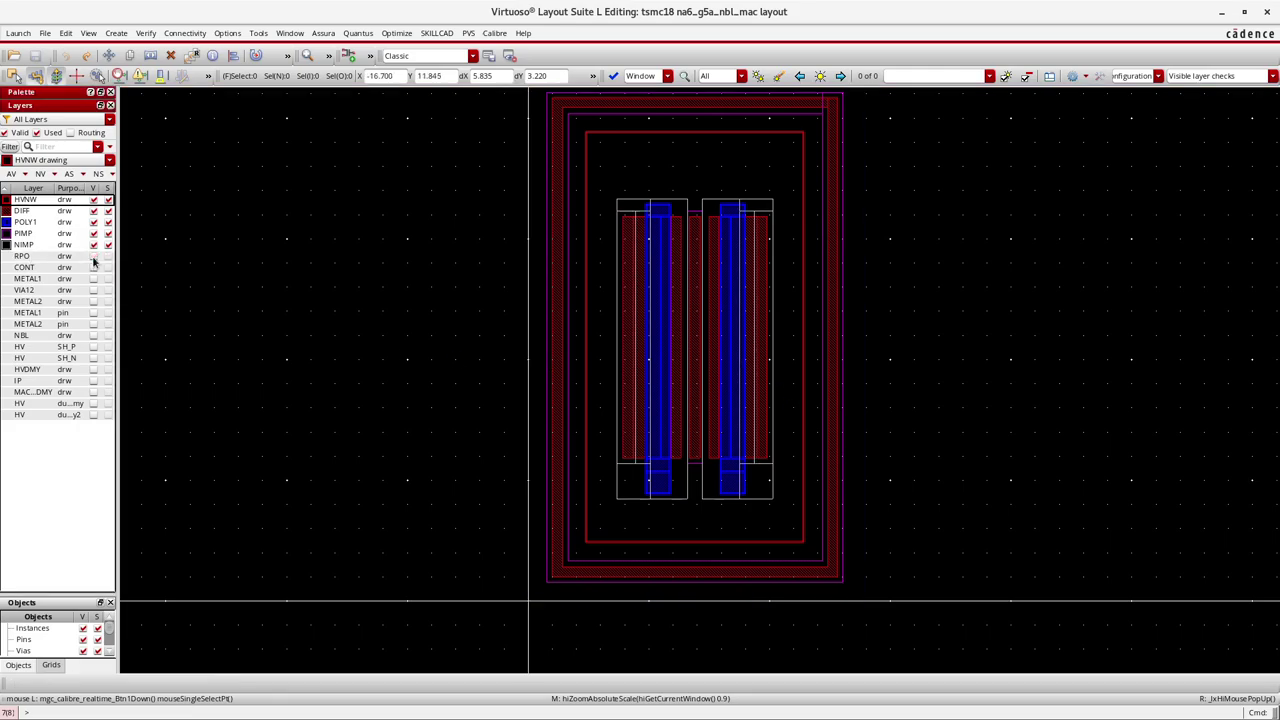
{"action": "scroll", "coordinate": [660, 237], "scroll_direction": "up", "scroll_amount": 2, "text": "ctrl"}
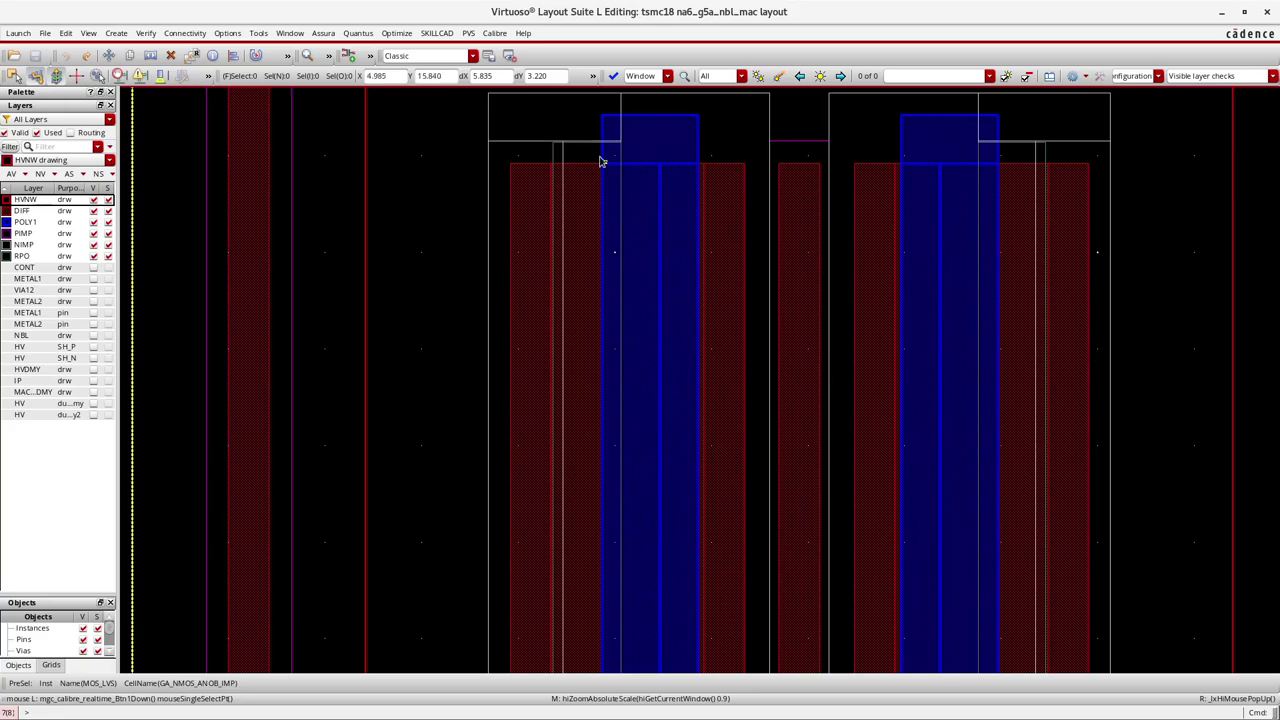
{"action": "left_click_drag", "start_coordinate": [534, 118], "coordinate": [624, 236]}
{"action": "scroll", "coordinate": [629, 243], "scroll_direction": "down", "scroll_amount": 1, "text": "ctrl"}
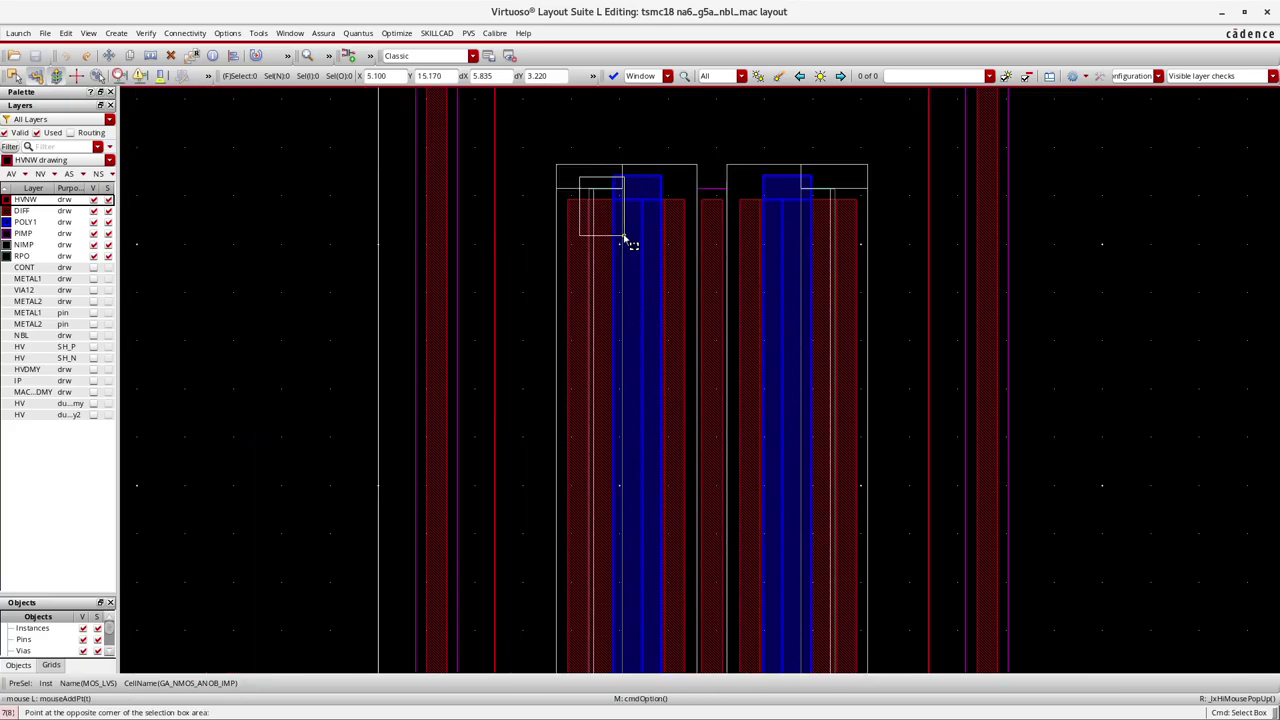
{"action": "scroll", "coordinate": [655, 358], "scroll_direction": "down", "scroll_amount": 1, "text": "ctrl"}
{"action": "left_click_drag", "start_coordinate": [650, 355], "coordinate": [646, 537]}
{"action": "scroll", "coordinate": [642, 525], "scroll_direction": "up", "scroll_amount": 2, "text": "ctrl"}
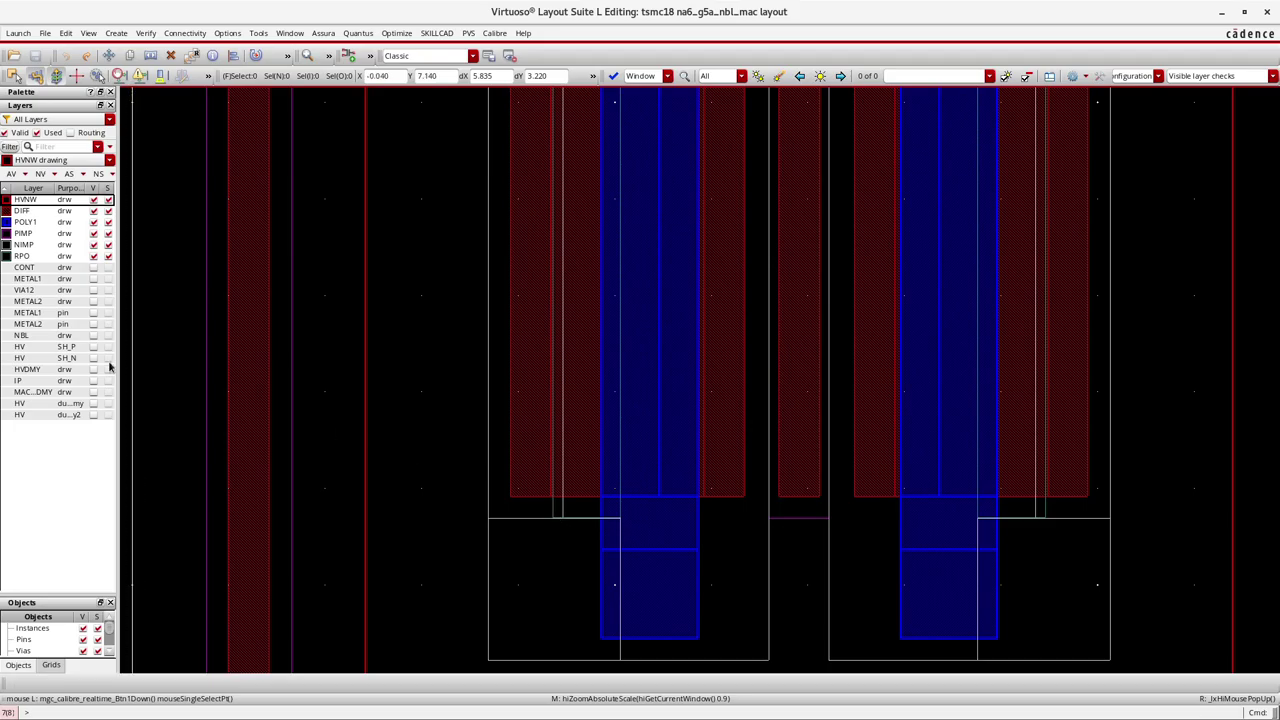
Isolate the RPO shapes by hiding all layers except HVNW and RPO, and turn DIFF back on
{"action": "left_click", "coordinate": [40, 173]}
{"action": "left_click", "coordinate": [96, 257]}
{"action": "scroll", "coordinate": [585, 377], "scroll_direction": "down", "scroll_amount": 2, "text": "ctrl"}
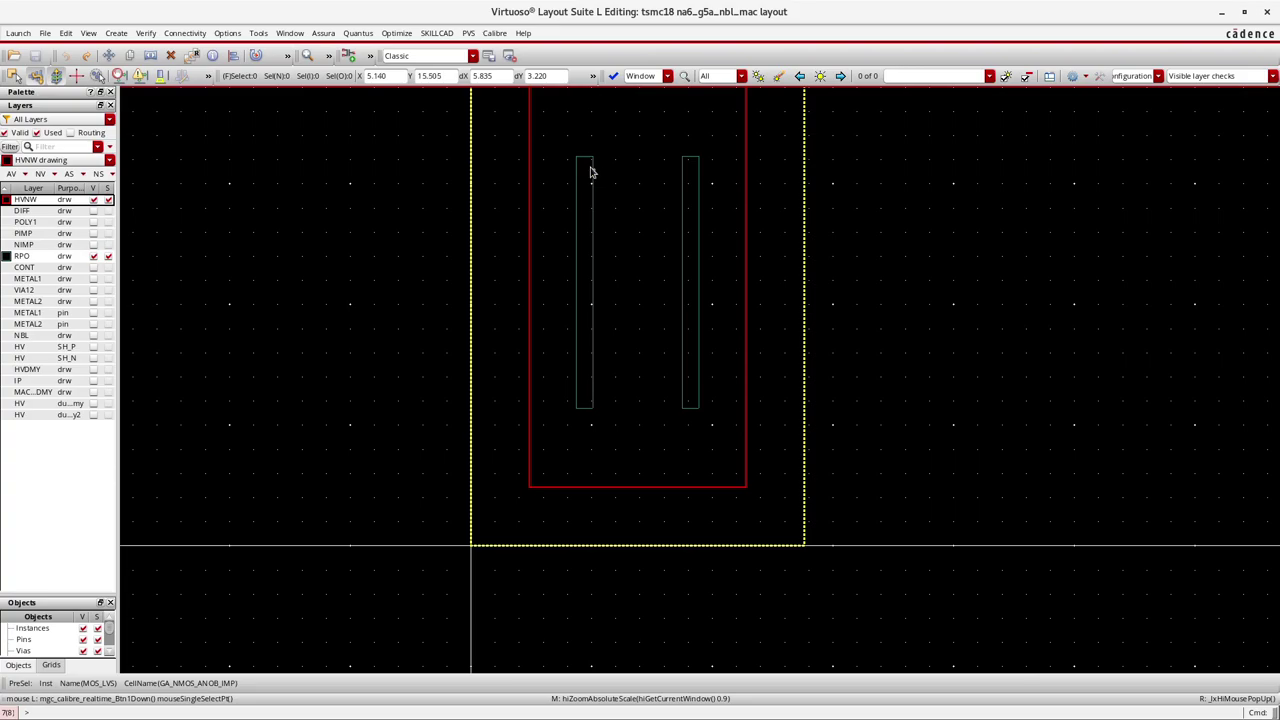
{"action": "left_click", "coordinate": [94, 211]}
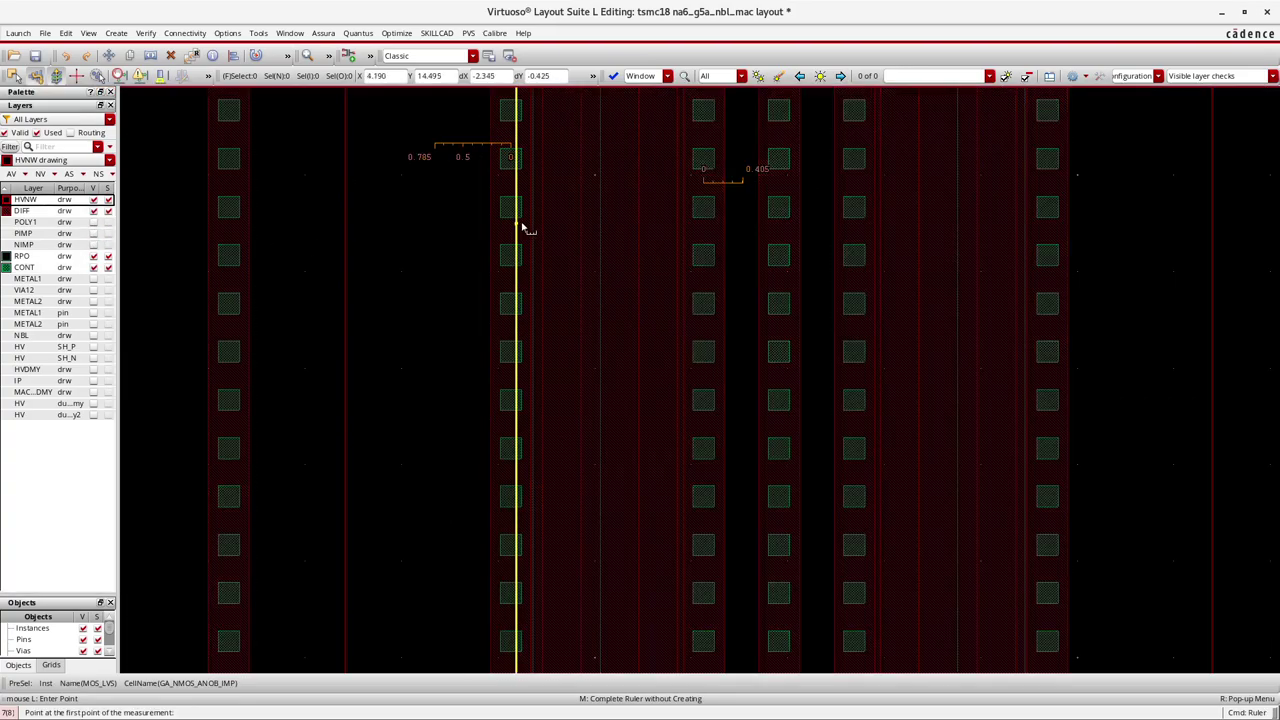
Measure the width of the RPO shape with a ruler at the upper end of the first finger
{"action": "scroll", "coordinate": [523, 229], "scroll_direction": "down", "scroll_amount": 2, "text": "ctrl"}
{"action": "scroll", "coordinate": [531, 205], "scroll_direction": "up", "scroll_amount": 2, "text": "ctrl"}
{"action": "scroll", "coordinate": [522, 197], "scroll_direction": "up", "scroll_amount": 1, "text": "ctrl"}
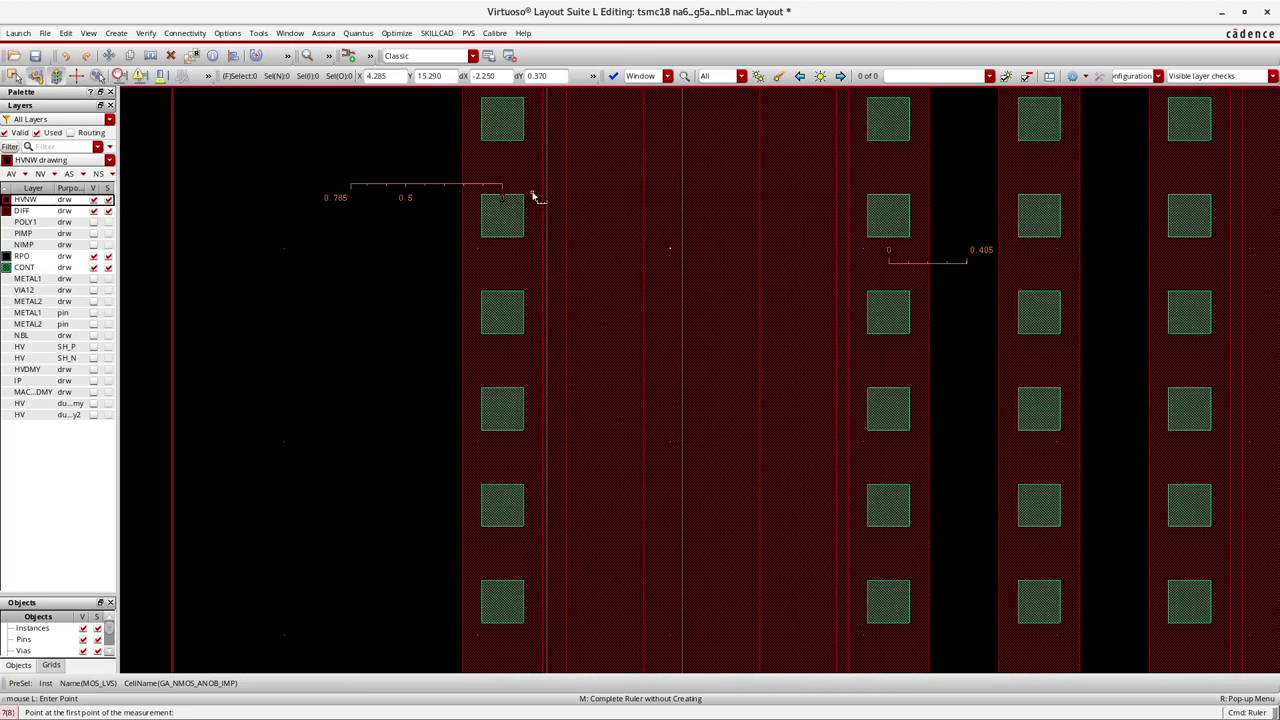
{"action": "scroll", "coordinate": [491, 194], "scroll_direction": "down", "scroll_amount": 1, "text": "ctrl"}
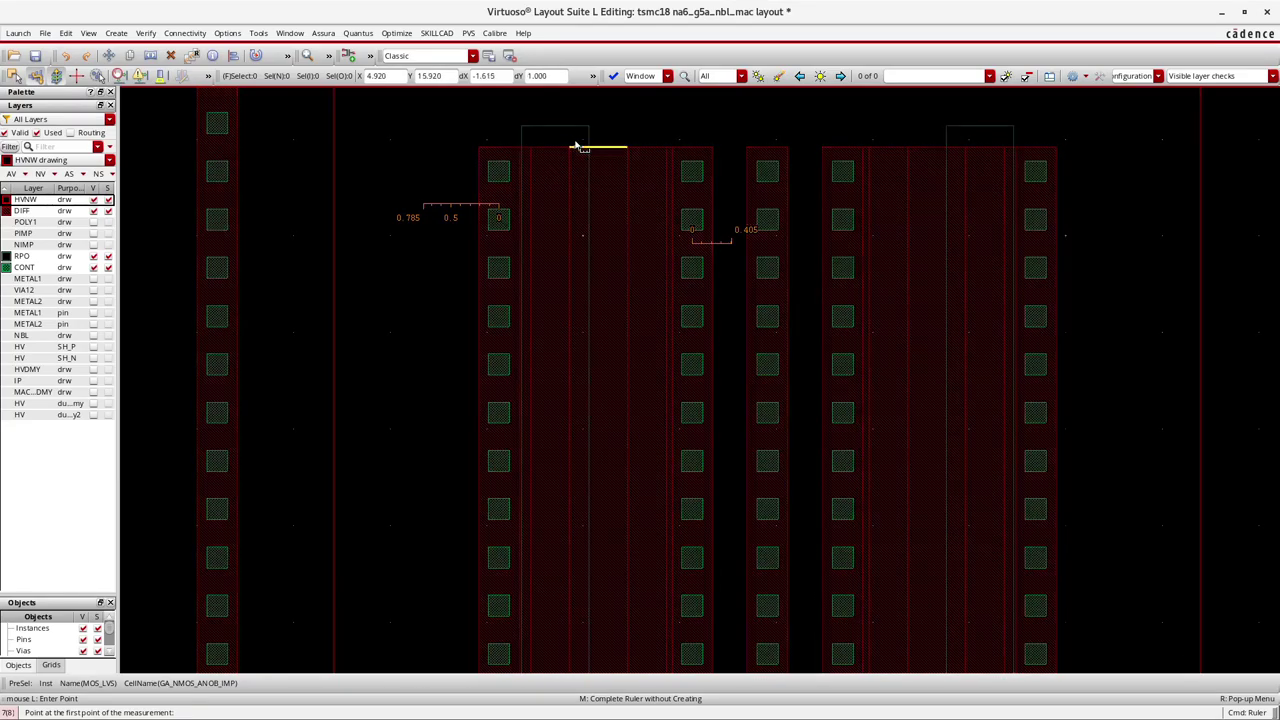
{"action": "left_click", "coordinate": [521, 132]}
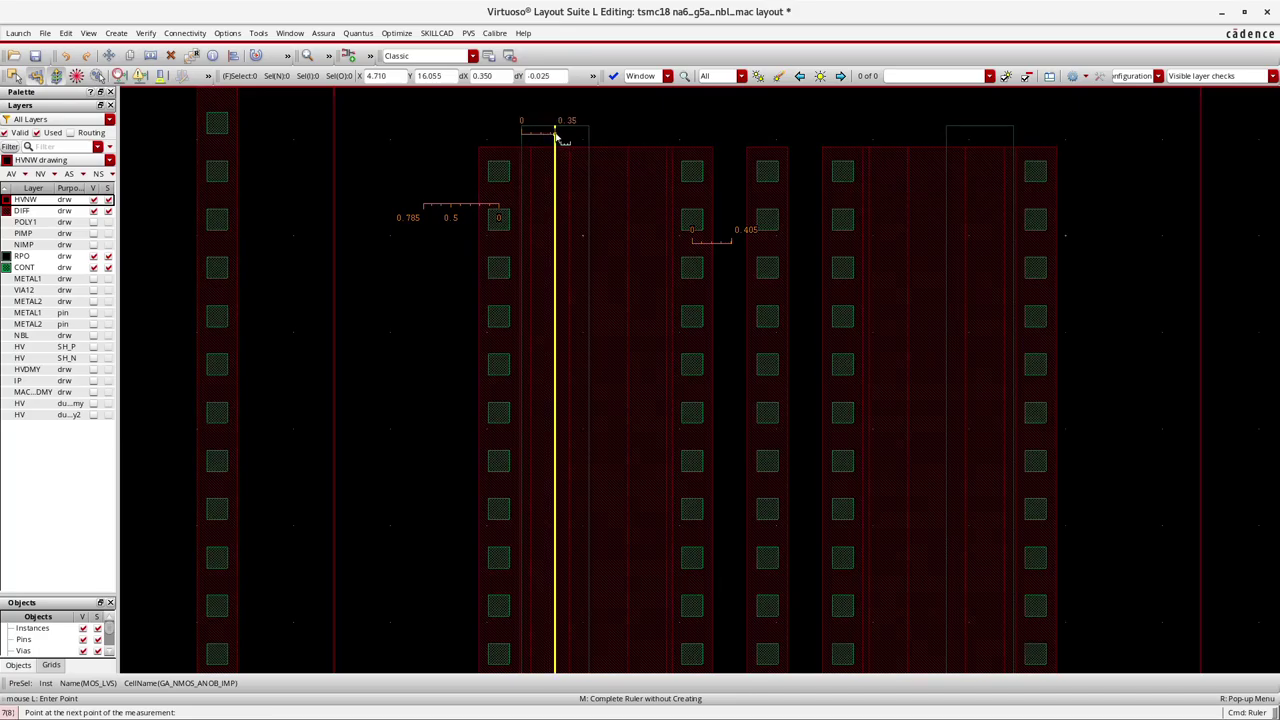
{"action": "left_click", "coordinate": [589, 133]}
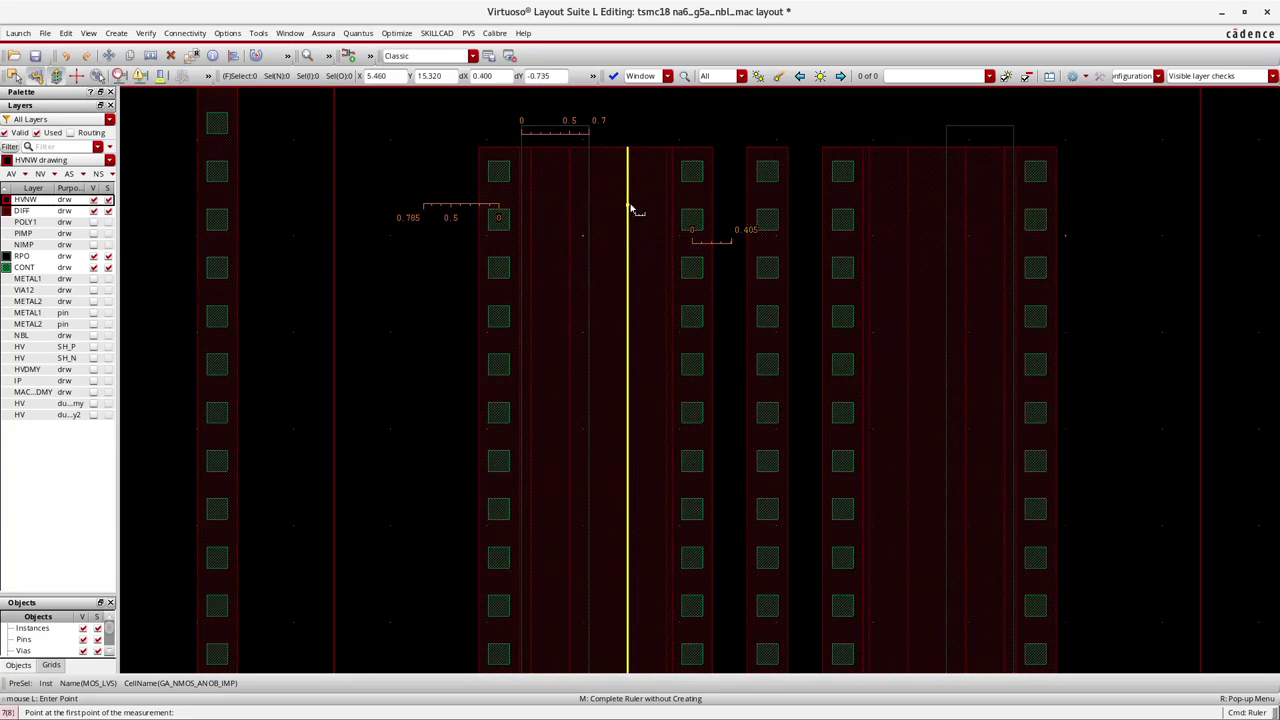
Measure the width of the same RPO shape with a ruler near the lower end of the first finger
{"action": "scroll", "coordinate": [630, 208], "scroll_direction": "down", "scroll_amount": 1, "text": "ctrl"}
{"action": "scroll", "coordinate": [580, 200], "scroll_direction": "down", "scroll_amount": 1, "text": "ctrl"}
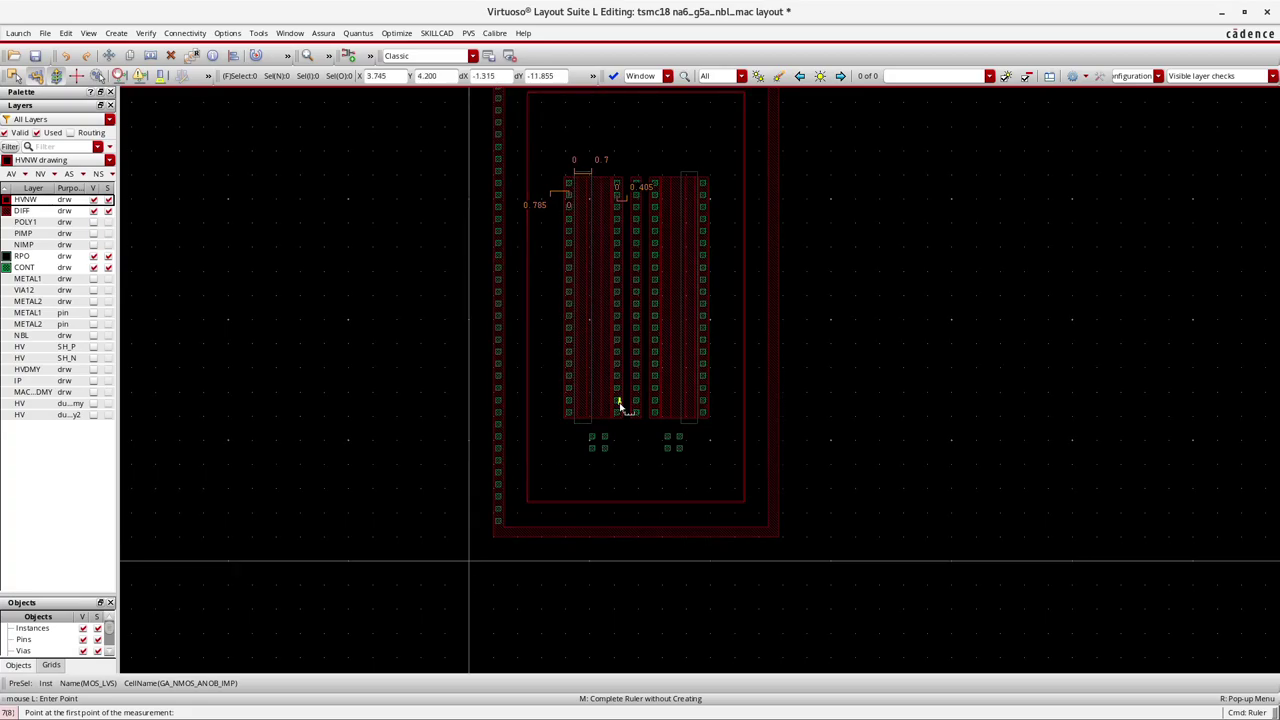
{"action": "scroll", "coordinate": [619, 405], "scroll_direction": "up", "scroll_amount": 1, "text": "ctrl"}
{"action": "scroll", "coordinate": [533, 452], "scroll_direction": "up", "scroll_amount": 1, "text": "ctrl"}
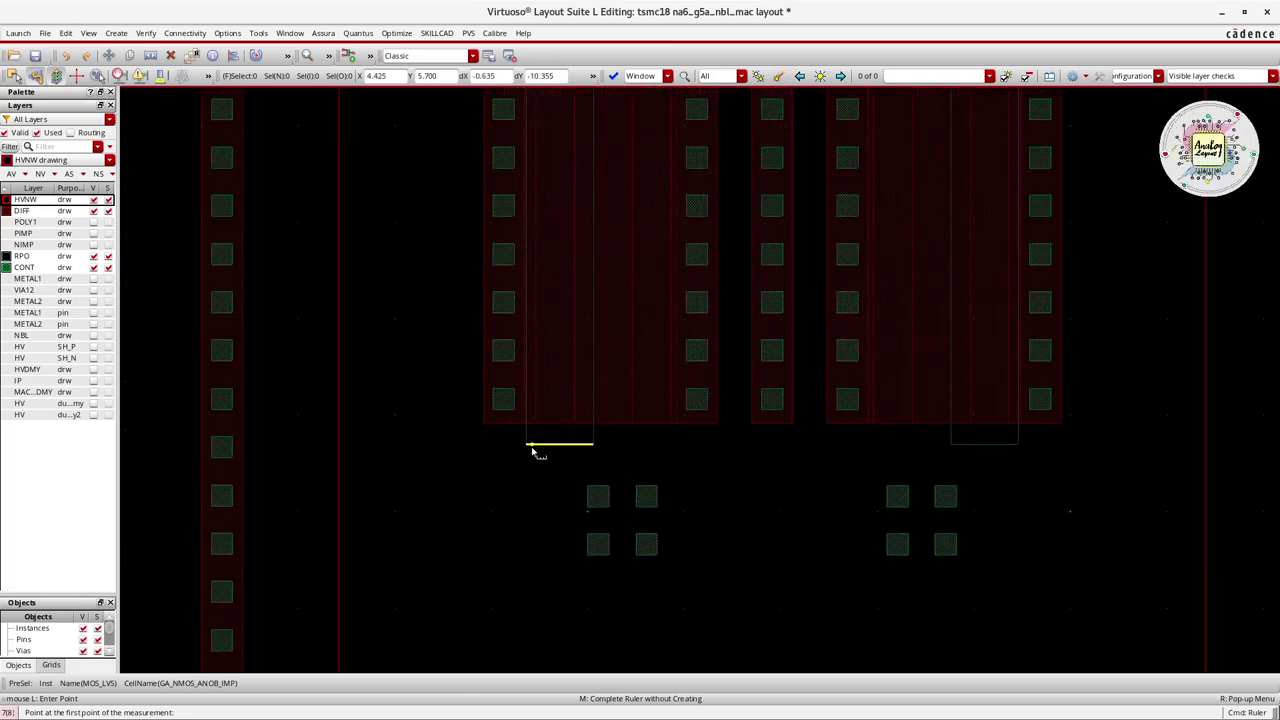
{"action": "left_click", "coordinate": [529, 384]}
{"action": "scroll", "coordinate": [531, 383], "scroll_direction": "up", "scroll_amount": 1, "text": "ctrl"}
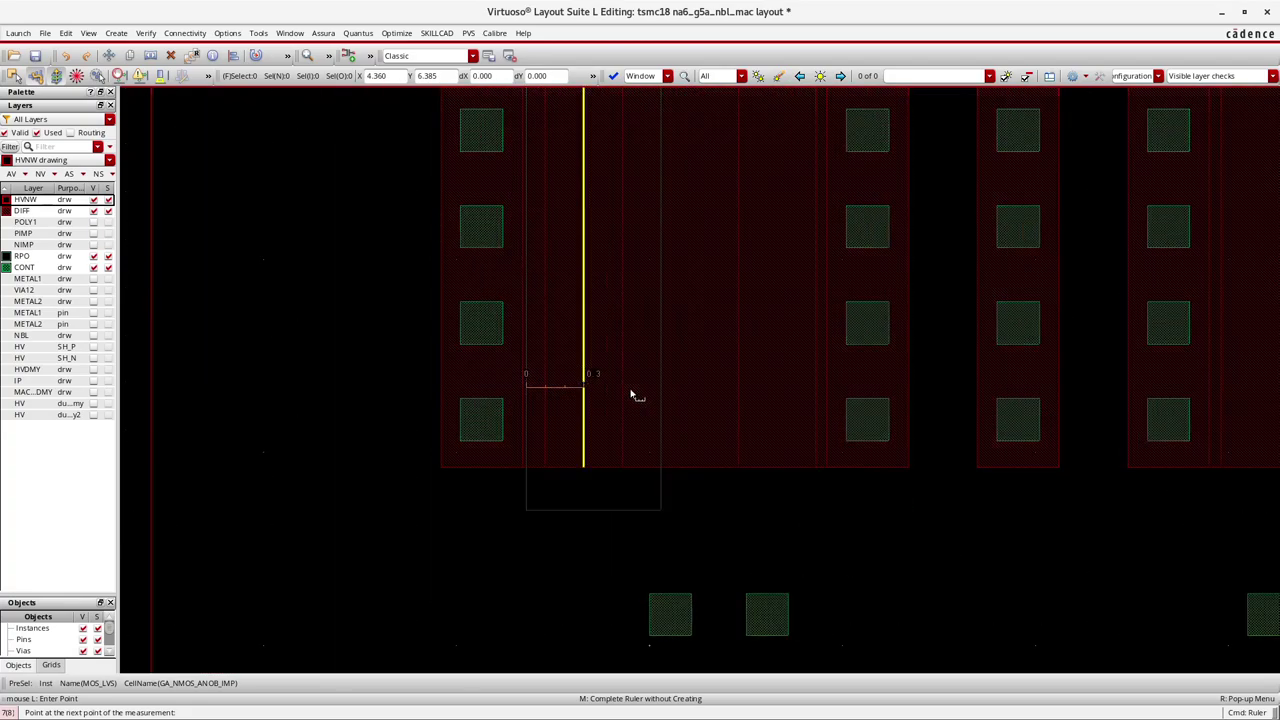
{"action": "left_click", "coordinate": [660, 390]}
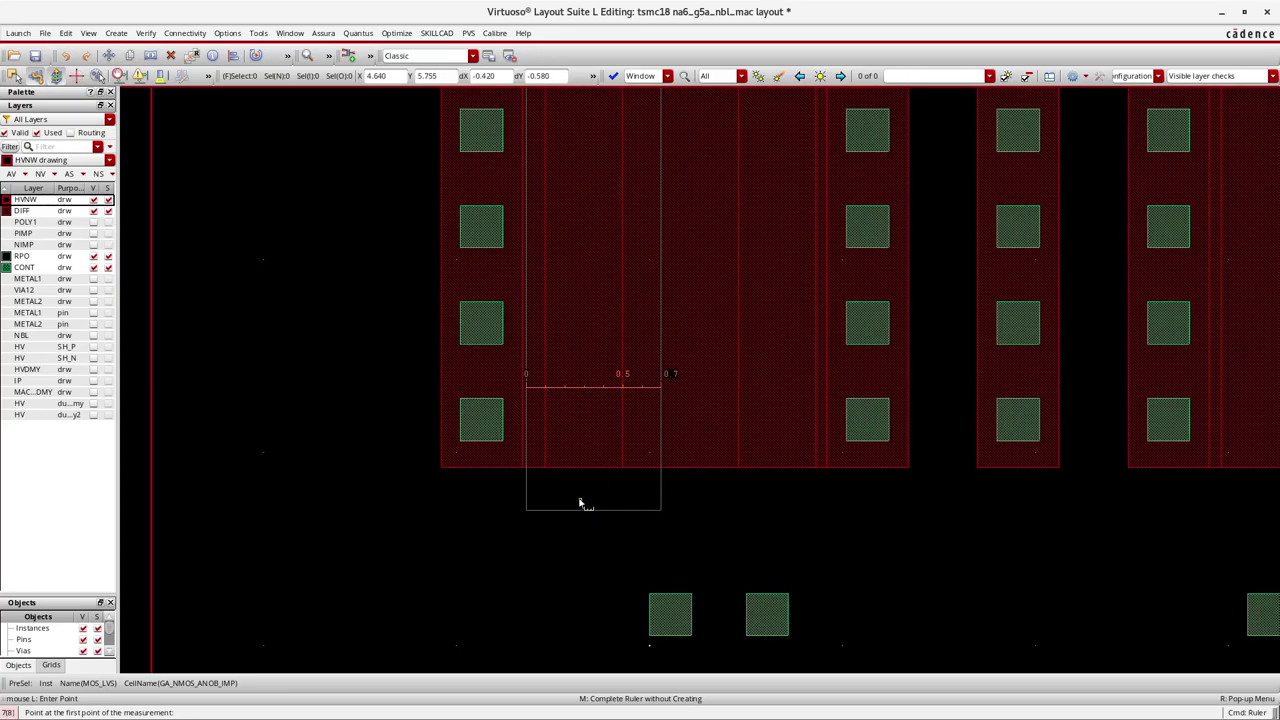
{"action": "scroll", "coordinate": [567, 503], "scroll_direction": "down", "scroll_amount": 2, "text": "ctrl"}
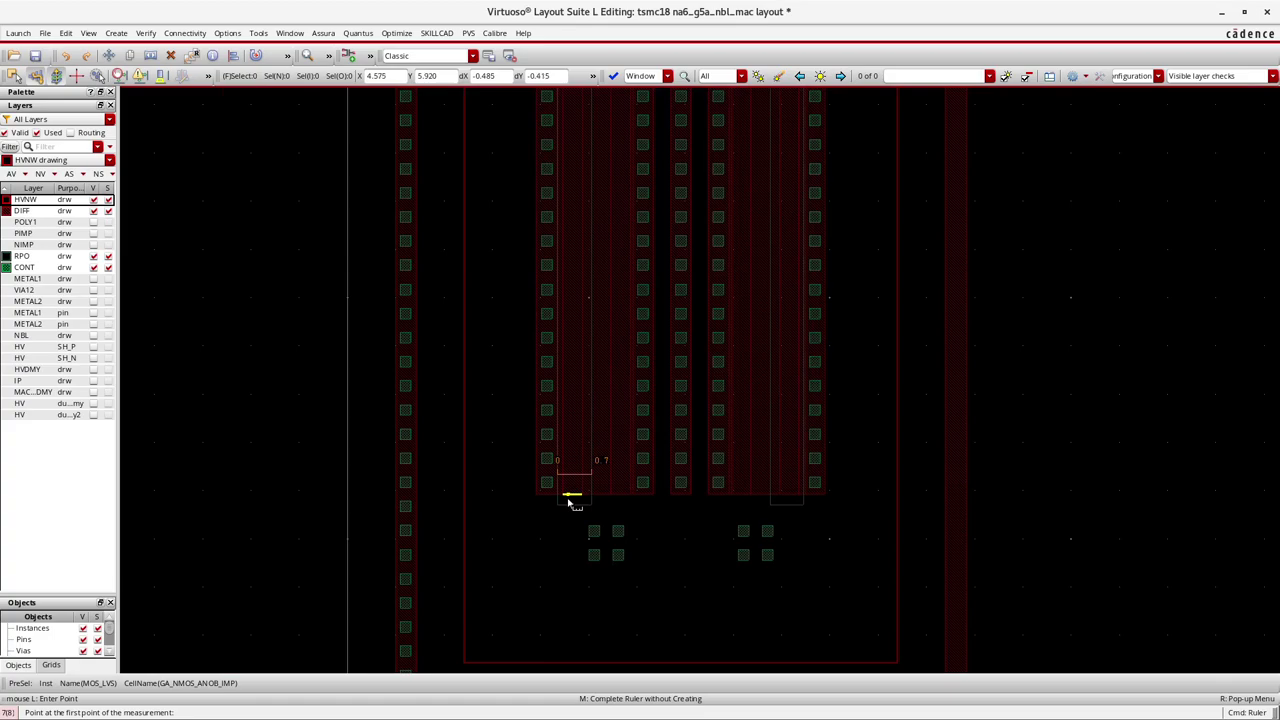
Make the METAL1, VIA12 and NBL layers visible and inspect the metal over the contact columns
{"action": "left_click", "coordinate": [94, 279]}
{"action": "scroll", "coordinate": [553, 410], "scroll_direction": "down", "scroll_amount": 1, "text": "ctrl"}
{"action": "scroll", "coordinate": [631, 297], "scroll_direction": "up", "scroll_amount": 2}
{"action": "scroll", "coordinate": [609, 219], "scroll_direction": "up", "scroll_amount": 1, "text": "ctrl"}
{"action": "scroll", "coordinate": [520, 250], "scroll_direction": "down", "scroll_amount": 2, "text": "ctrl"}
{"action": "scroll", "coordinate": [465, 295], "scroll_direction": "up", "scroll_amount": 2, "text": "ctrl"}
{"action": "scroll", "coordinate": [519, 315], "scroll_direction": "up", "scroll_amount": 1, "text": "ctrl"}
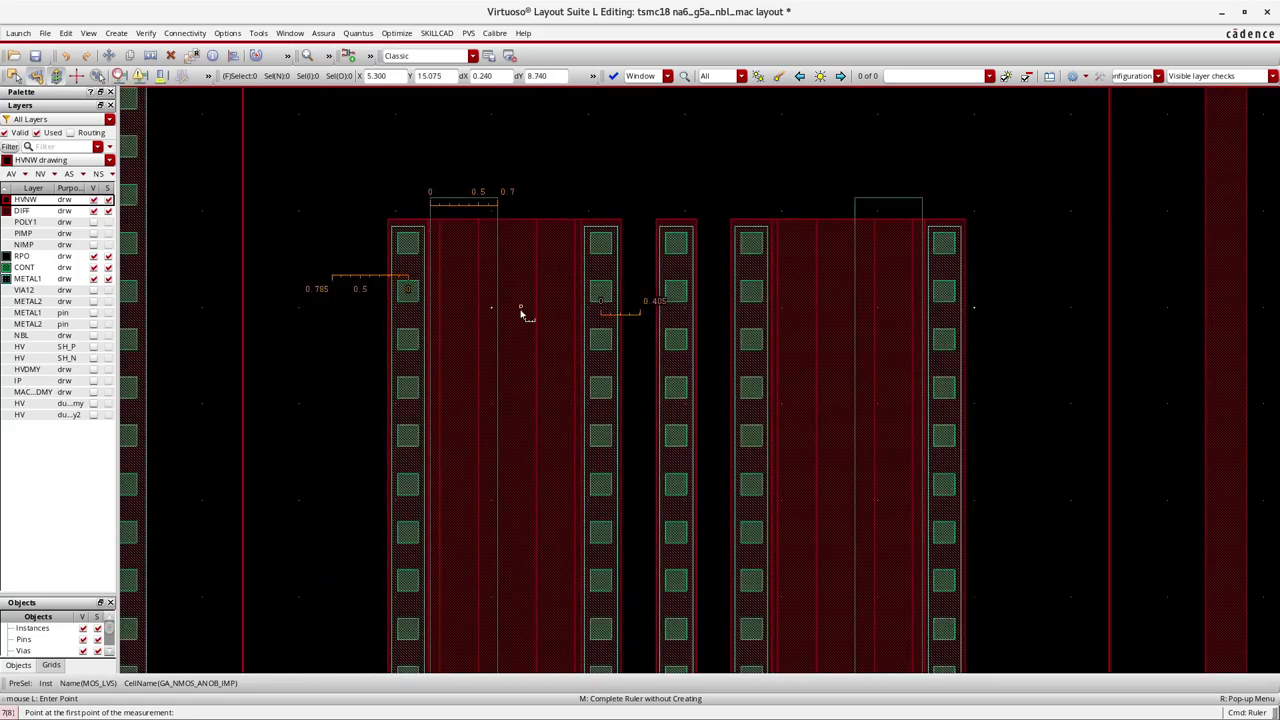
{"action": "left_click", "coordinate": [94, 290]}
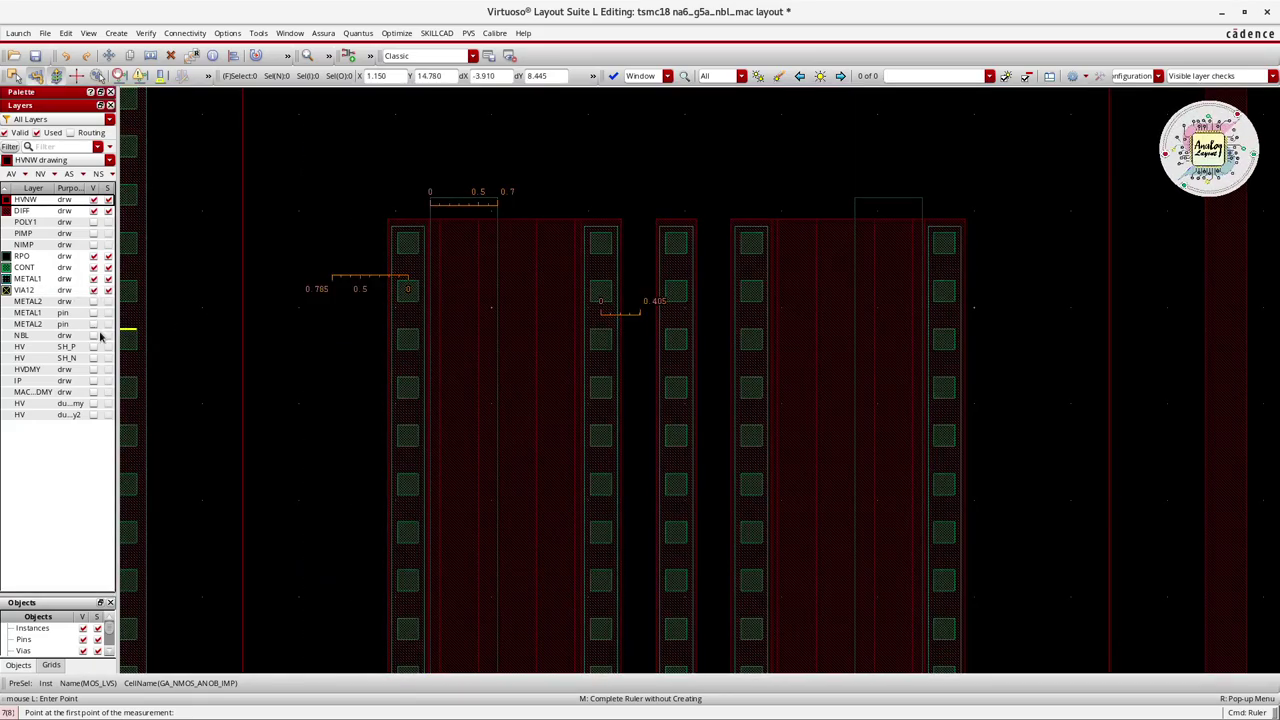
{"action": "left_click", "coordinate": [95, 338]}
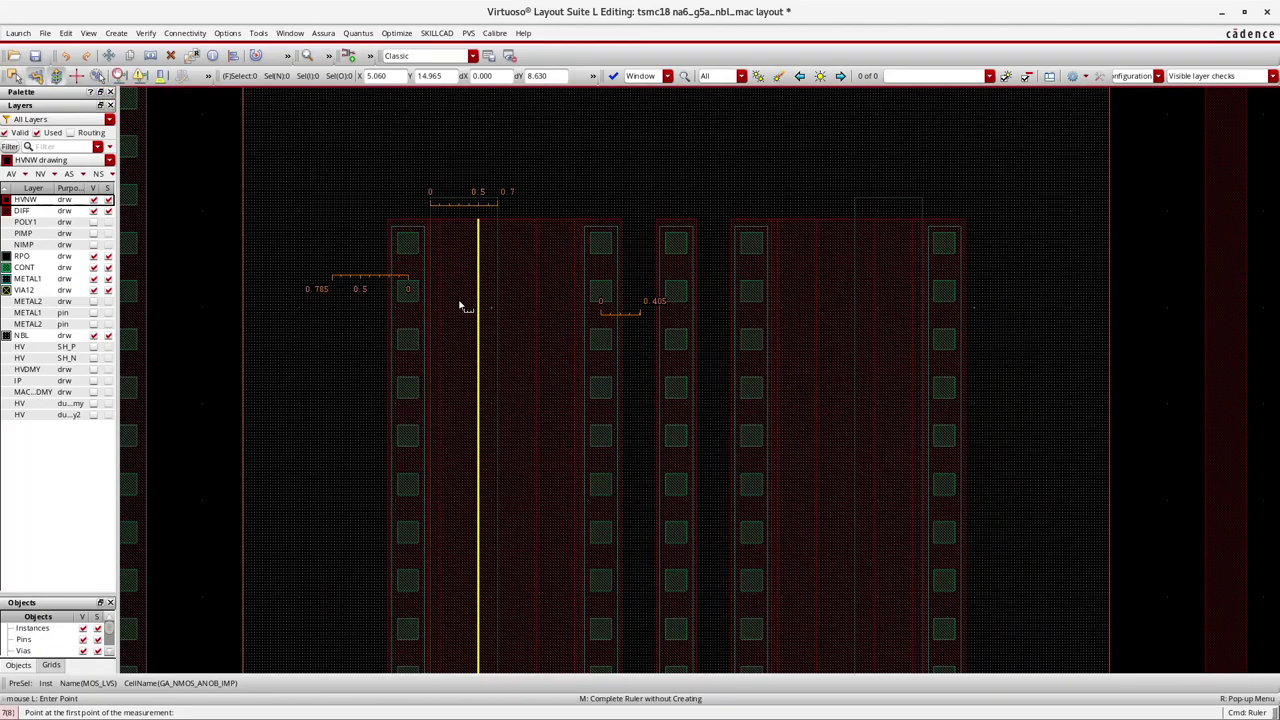
Measure the full width of the NBL region with a ruler above the device fingers
{"action": "scroll", "coordinate": [460, 306], "scroll_direction": "down", "scroll_amount": 3, "text": "ctrl"}
{"action": "scroll", "coordinate": [405, 220], "scroll_direction": "up", "scroll_amount": 2, "text": "ctrl"}
{"action": "left_click", "coordinate": [405, 246]}
{"action": "left_click", "coordinate": [838, 246]}
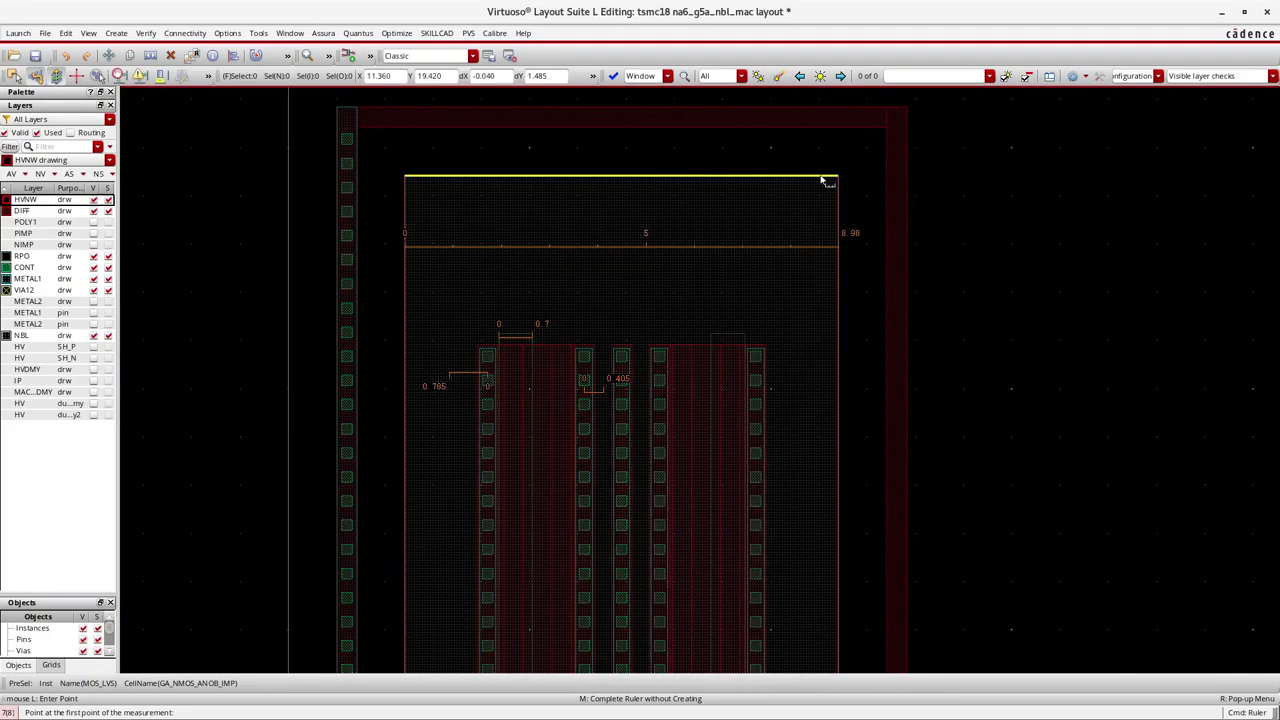
Measure the full height of the NBL region with a vertical ruler along its right-hand side
{"action": "scroll", "coordinate": [812, 195], "scroll_direction": "down", "scroll_amount": 1, "text": "ctrl"}
{"action": "left_click", "coordinate": [818, 186]}
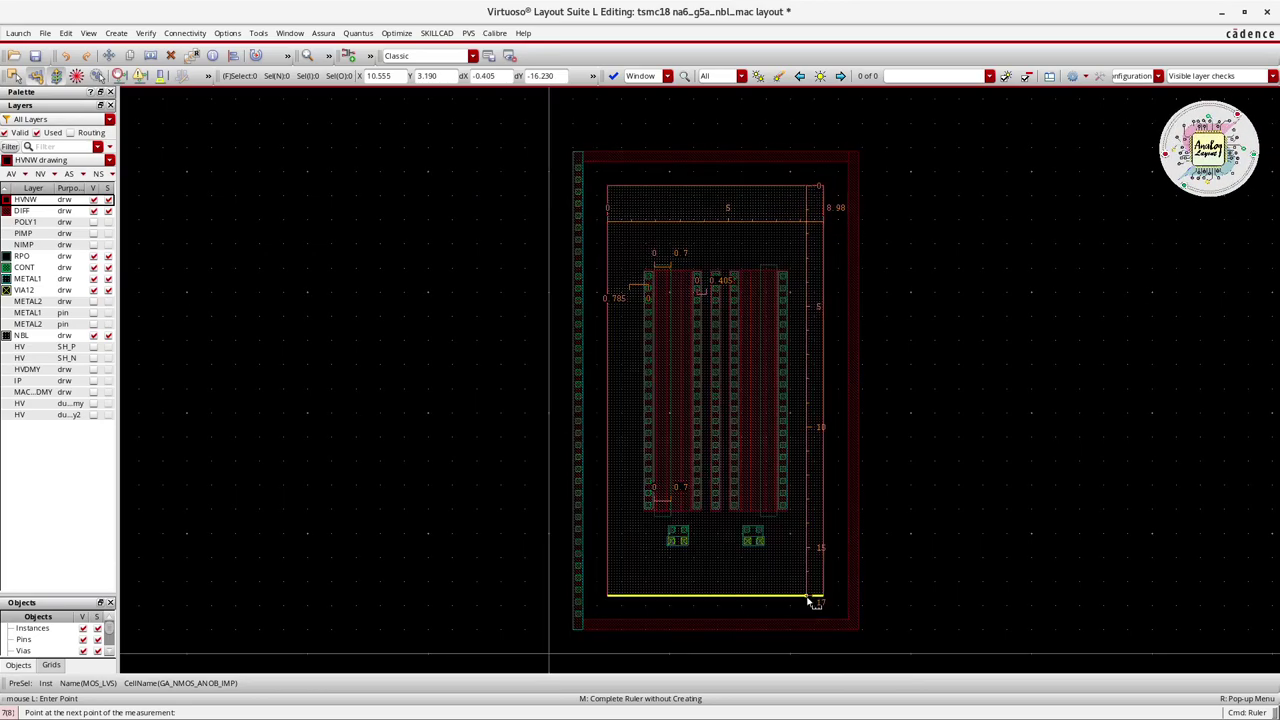
{"action": "left_click", "coordinate": [810, 597]}
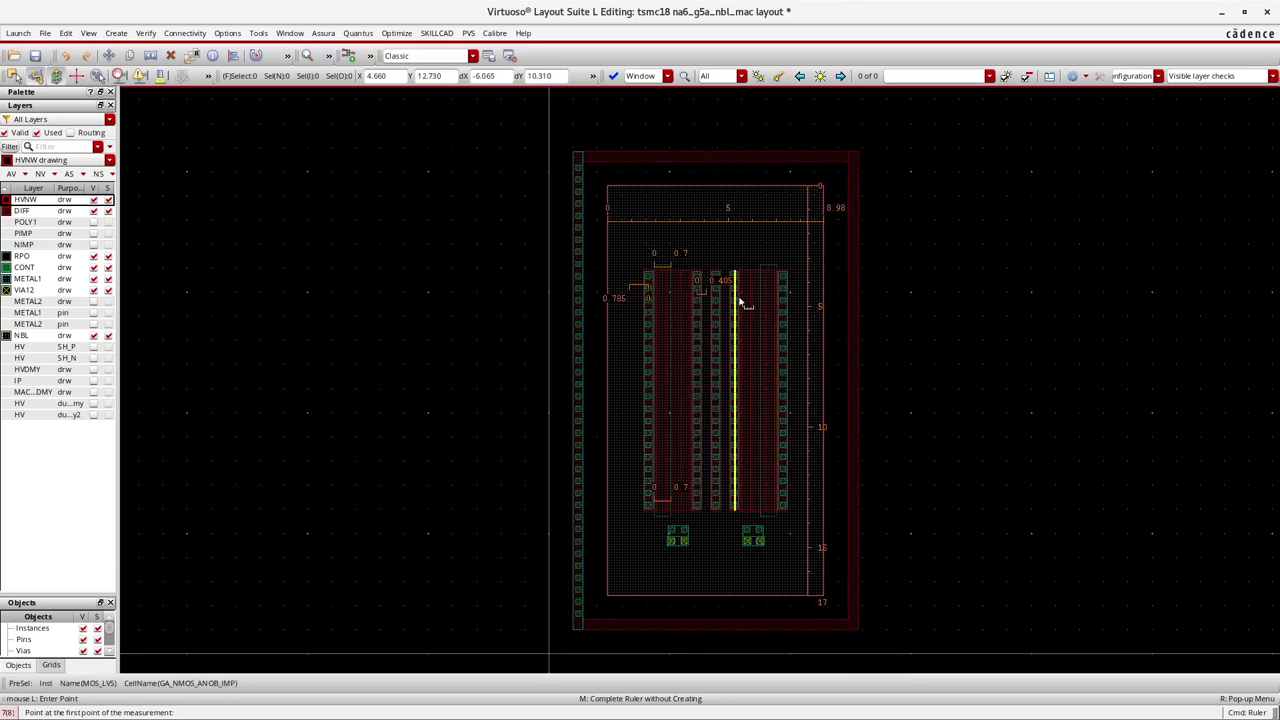
Make the POLY1 layer visible and clear all rulers from the layout
{"action": "left_click", "coordinate": [93, 222]}
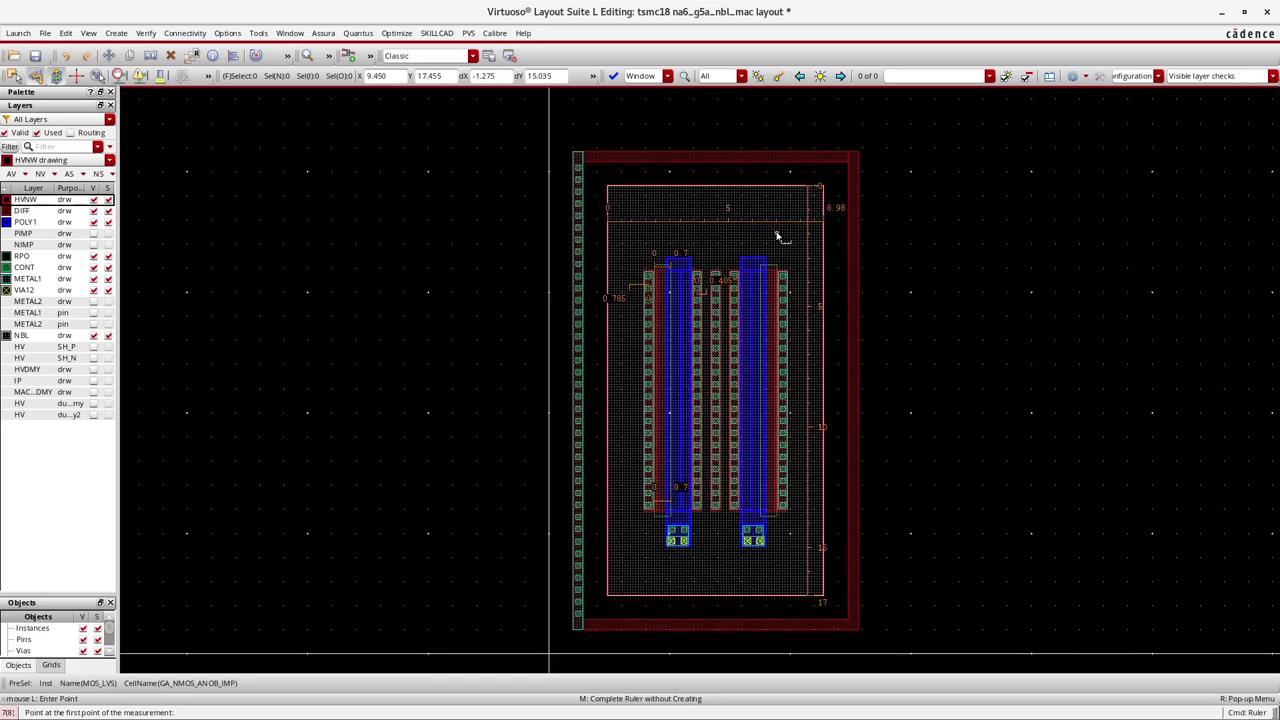
{"action": "key", "text": "shift"}
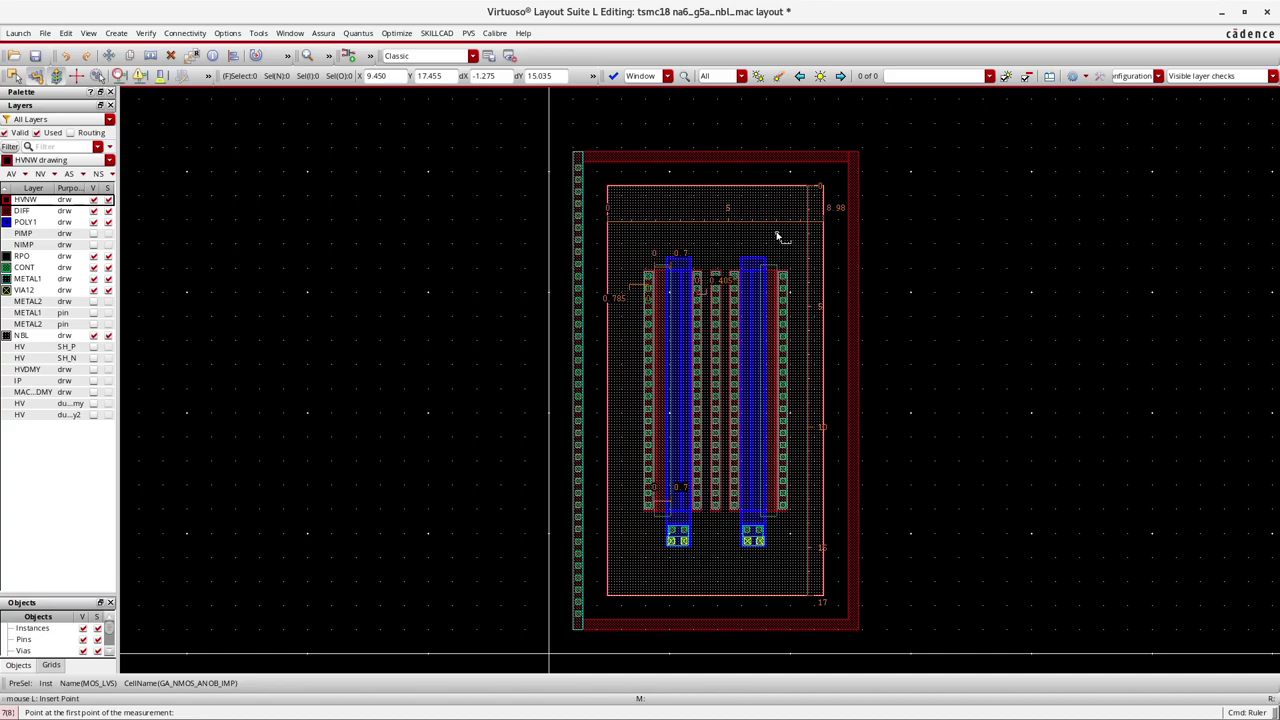
{"action": "key", "text": "shift+k"}
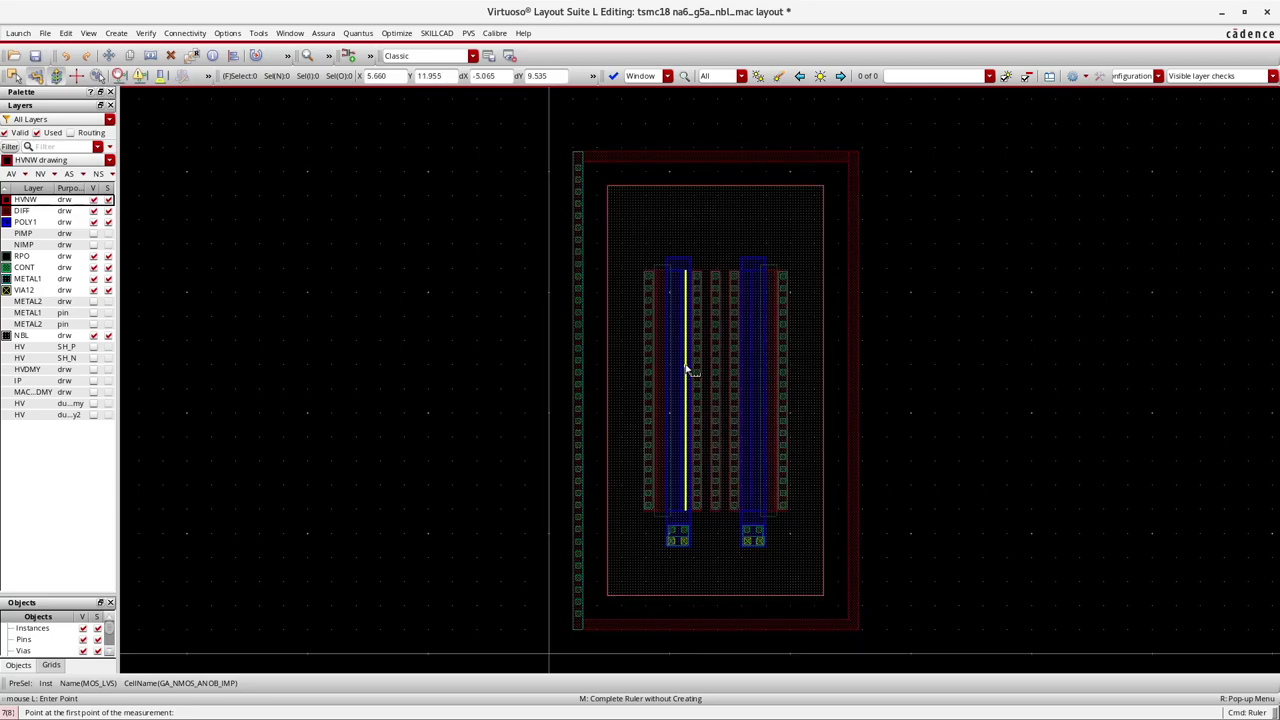
Hide the NBL, VIA12, METAL1 and CONT layers and make the HV SH_P and HV SH_N layers visible
{"action": "left_click", "coordinate": [93, 336]}
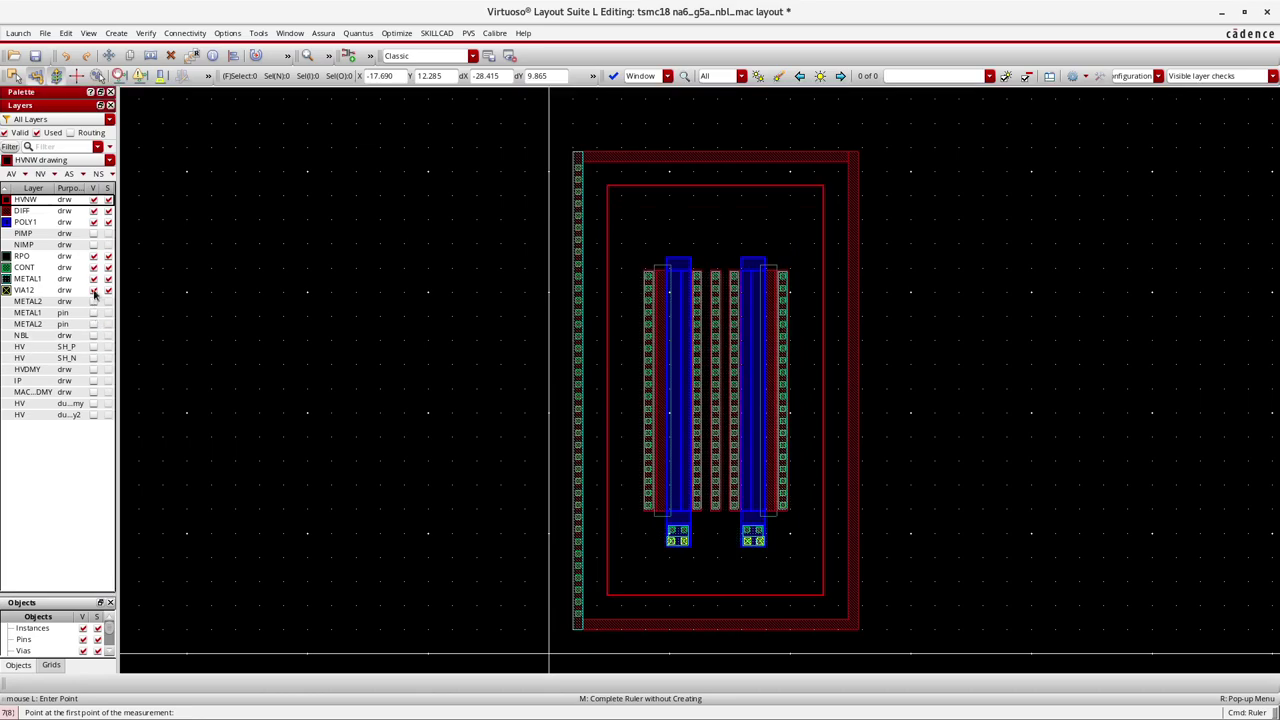
{"action": "left_click", "coordinate": [93, 290]}
{"action": "left_click", "coordinate": [93, 279]}
{"action": "left_click", "coordinate": [93, 267]}
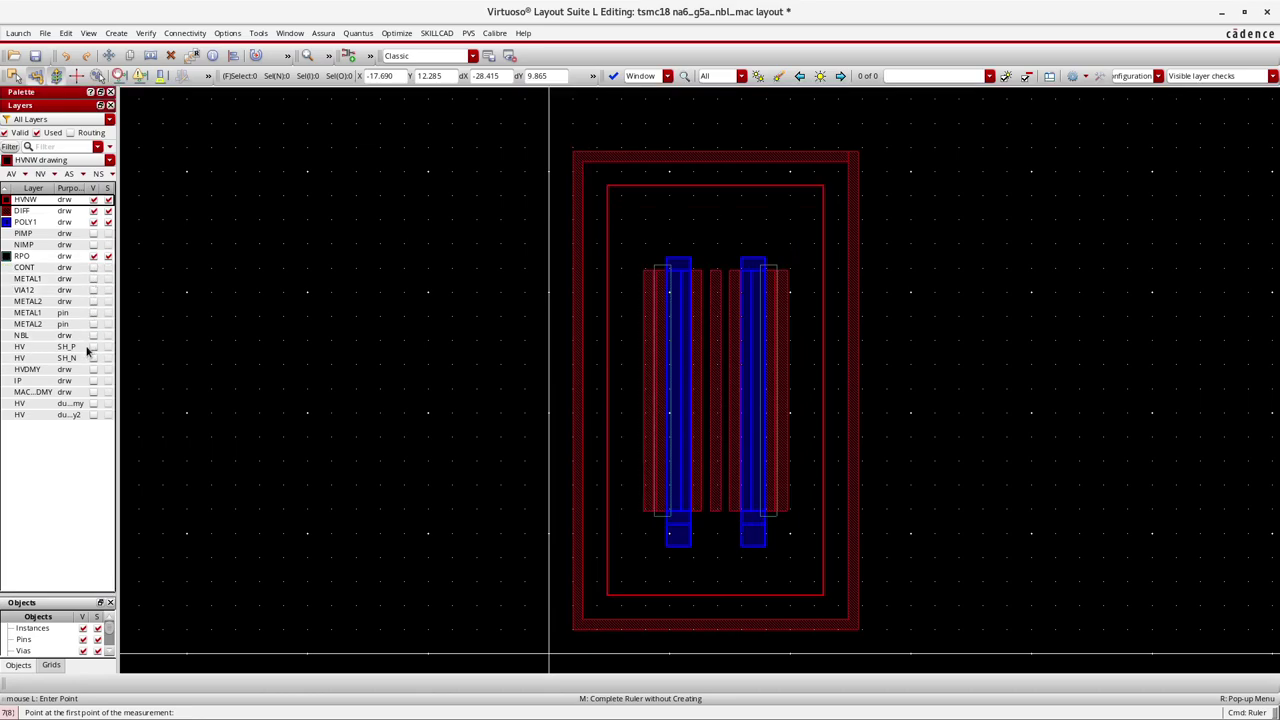
{"action": "left_click", "coordinate": [93, 346]}
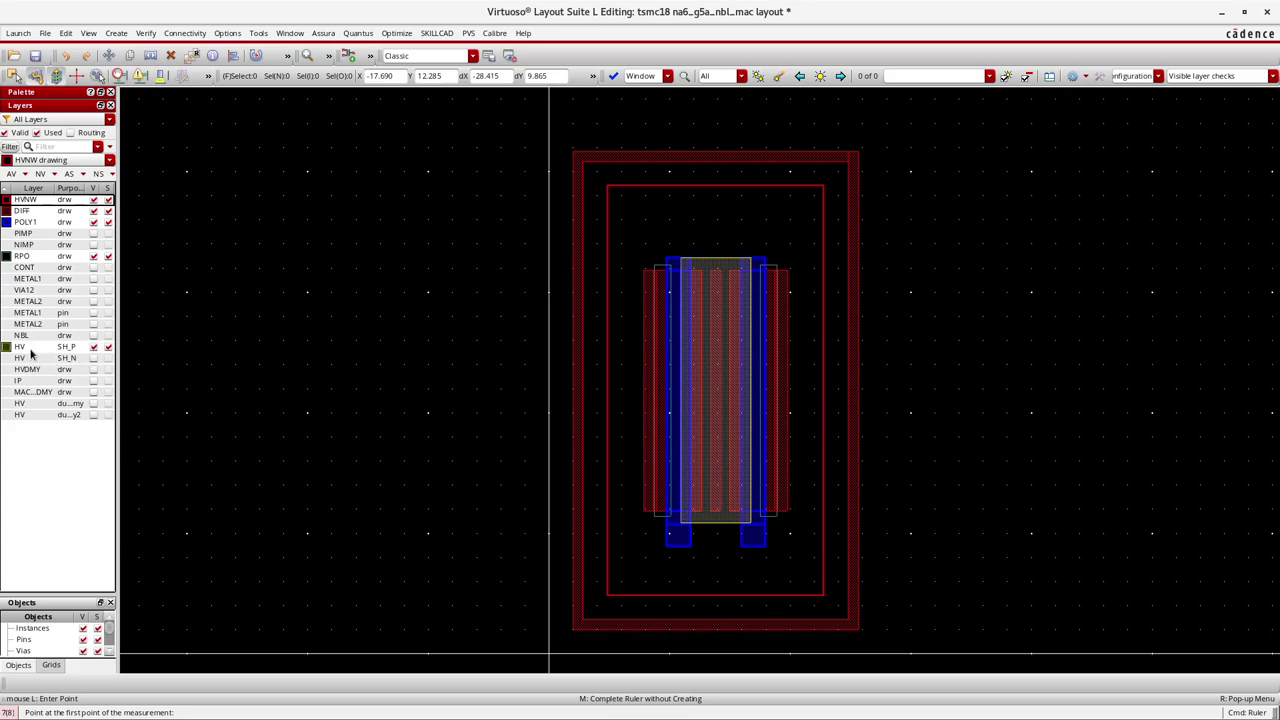
{"action": "left_click", "coordinate": [94, 358]}
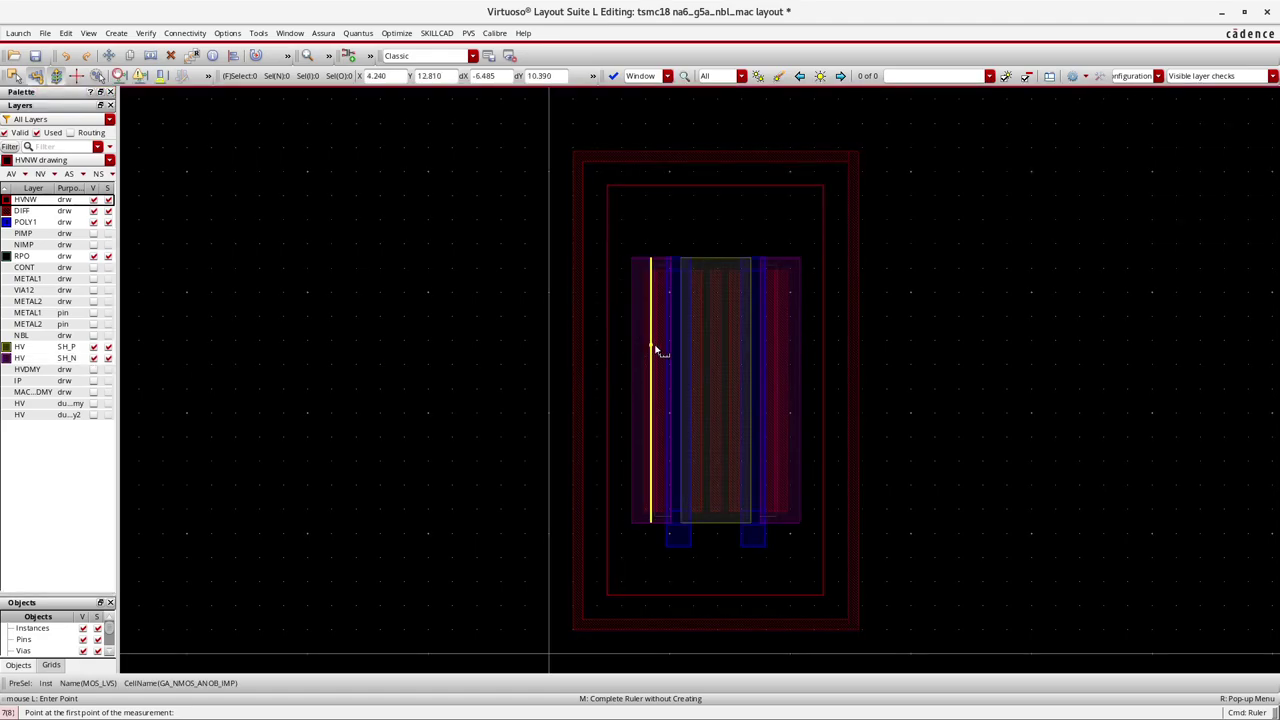
Measure the width of the HV SH_N shape with a ruler near the lower end of the first finger
{"action": "scroll", "coordinate": [651, 349], "scroll_direction": "up", "scroll_amount": 3, "text": "ctrl"}
{"action": "scroll", "coordinate": [661, 310], "scroll_direction": "down", "scroll_amount": 1, "text": "ctrl"}
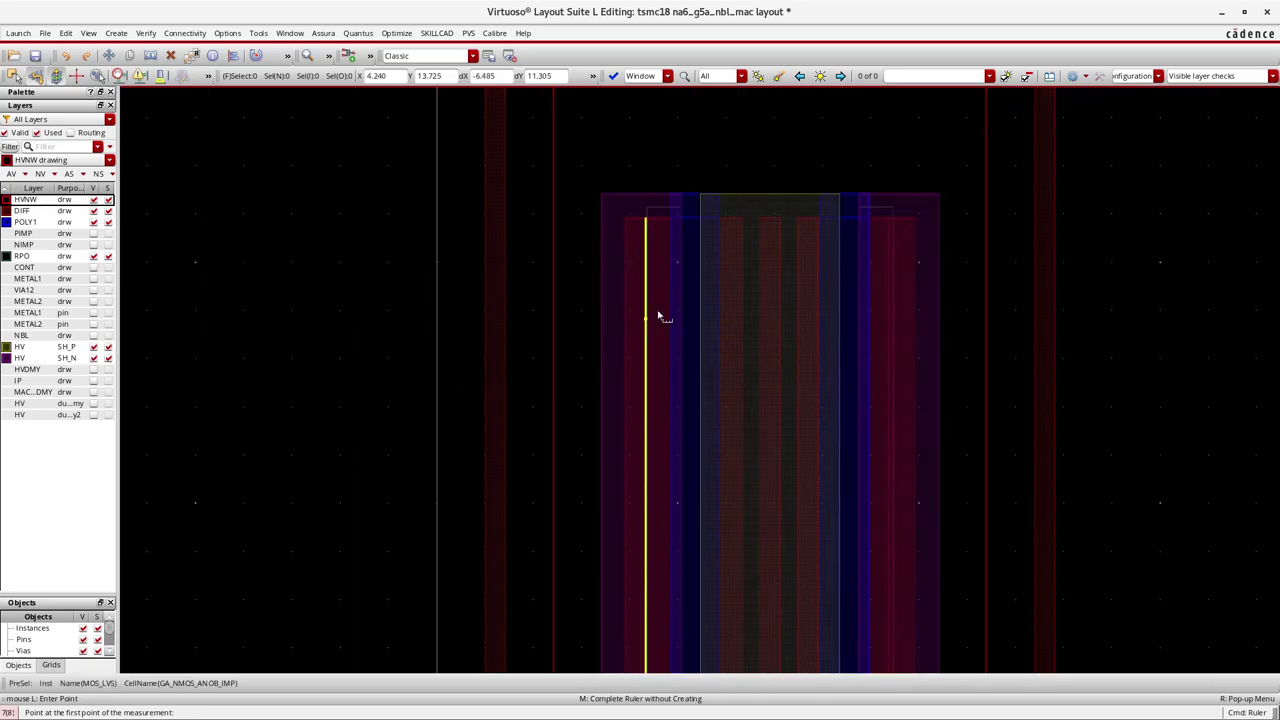
{"action": "scroll", "coordinate": [629, 251], "scroll_direction": "down", "scroll_amount": 1, "text": "ctrl"}
{"action": "scroll", "coordinate": [657, 449], "scroll_direction": "up", "scroll_amount": 1, "text": "ctrl"}
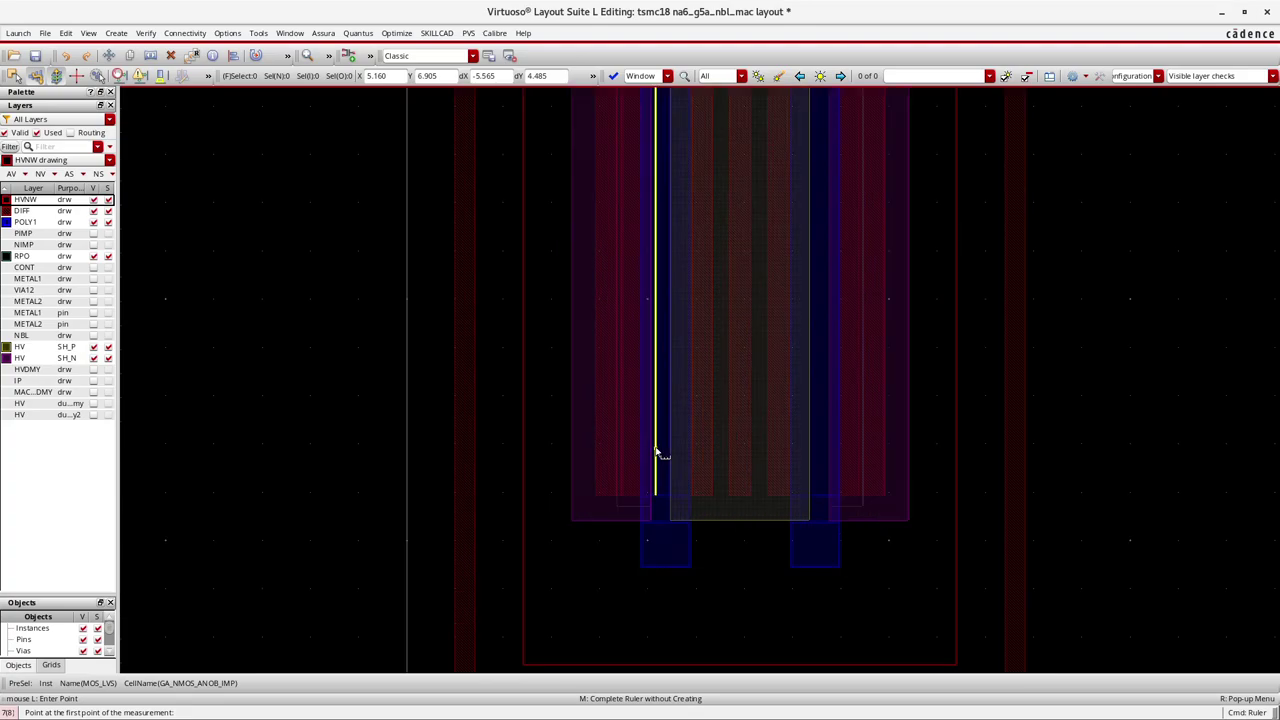
{"action": "left_click", "coordinate": [632, 466]}
{"action": "left_click", "coordinate": [571, 466]}
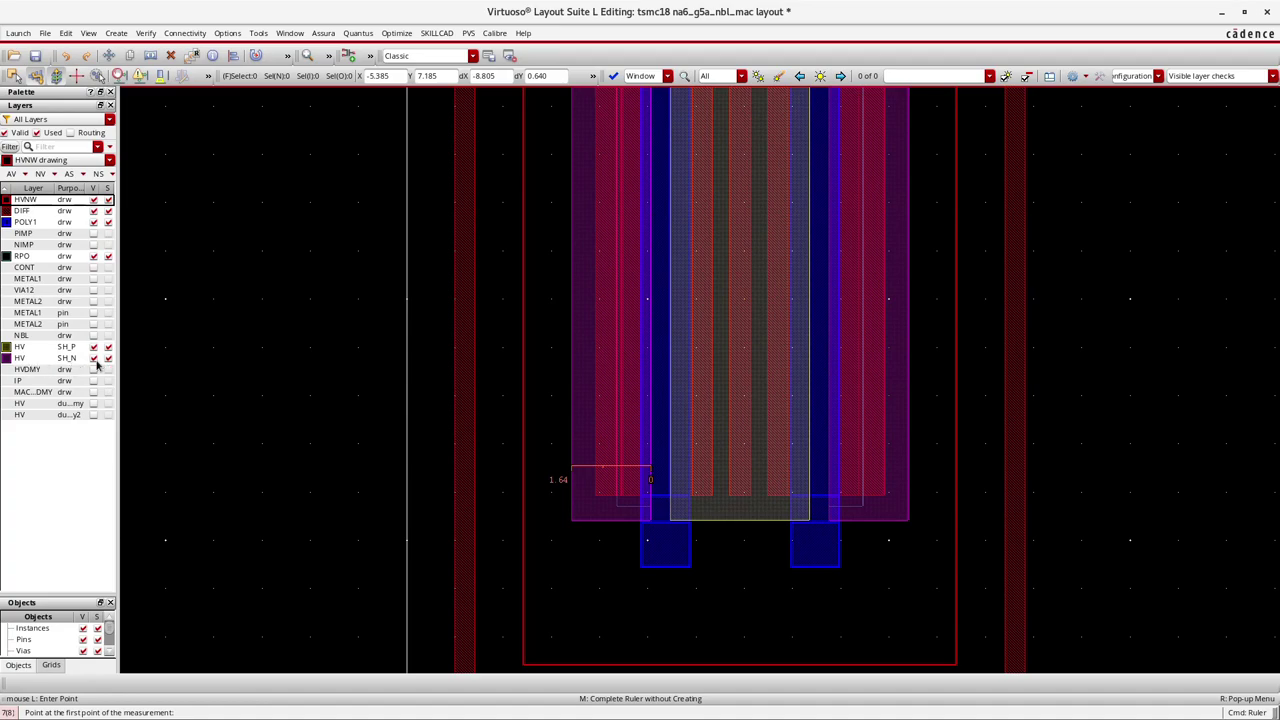
Make all layers visible, isolate the HVDMY layer, and inspect the area it covers
{"action": "left_click", "coordinate": [12, 175]}
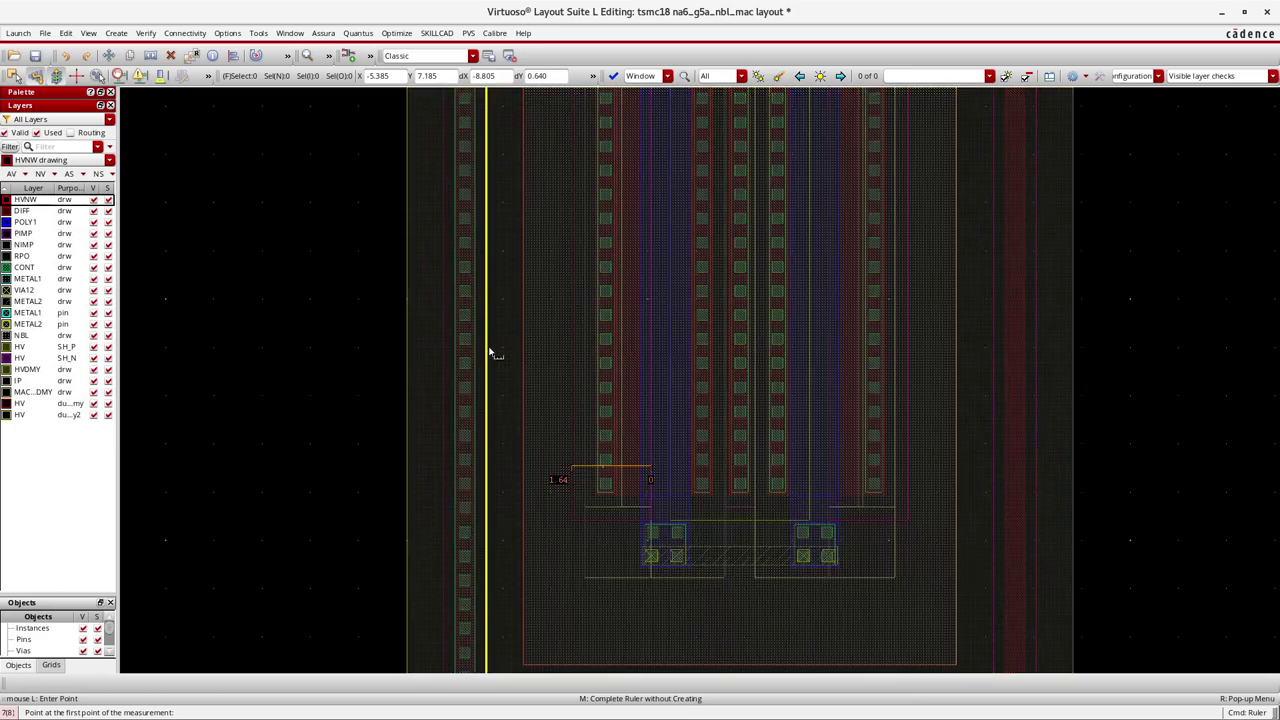
{"action": "scroll", "coordinate": [465, 402], "scroll_direction": "down", "scroll_amount": 3, "text": "ctrl"}
{"action": "scroll", "coordinate": [465, 402], "scroll_direction": "down", "scroll_amount": 3, "text": "ctrl"}
{"action": "scroll", "coordinate": [466, 400], "scroll_direction": "up", "scroll_amount": 3, "text": "ctrl"}
{"action": "left_click", "coordinate": [28, 370]}
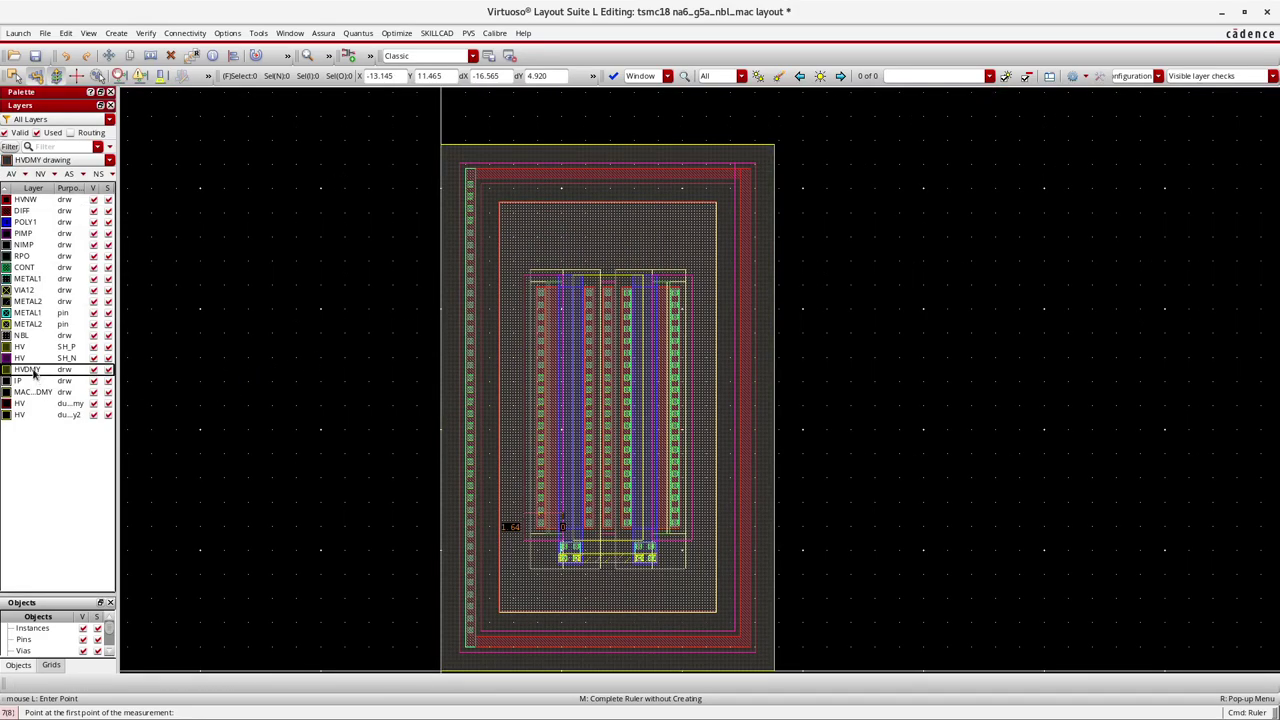
{"action": "left_click", "coordinate": [40, 174]}
{"action": "scroll", "coordinate": [632, 262], "scroll_direction": "down", "scroll_amount": 3, "text": "ctrl"}
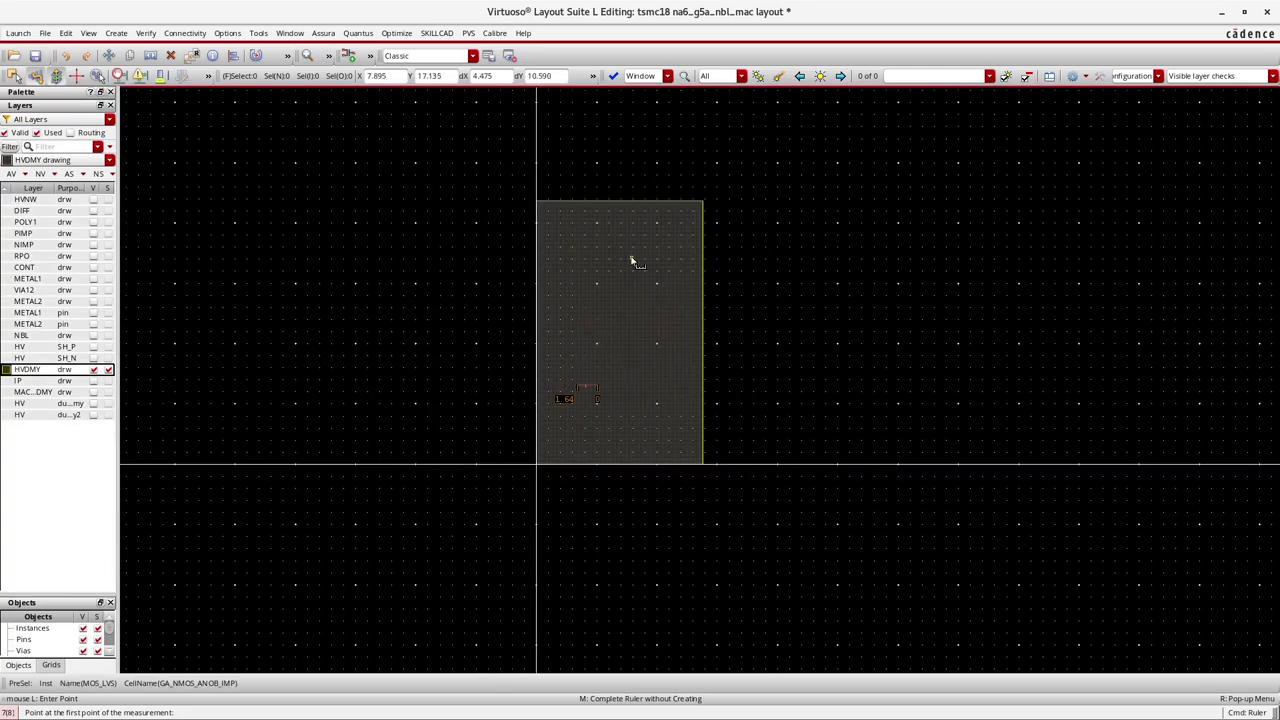
{"action": "scroll", "coordinate": [605, 391], "scroll_direction": "up", "scroll_amount": 3, "text": "ctrl"}
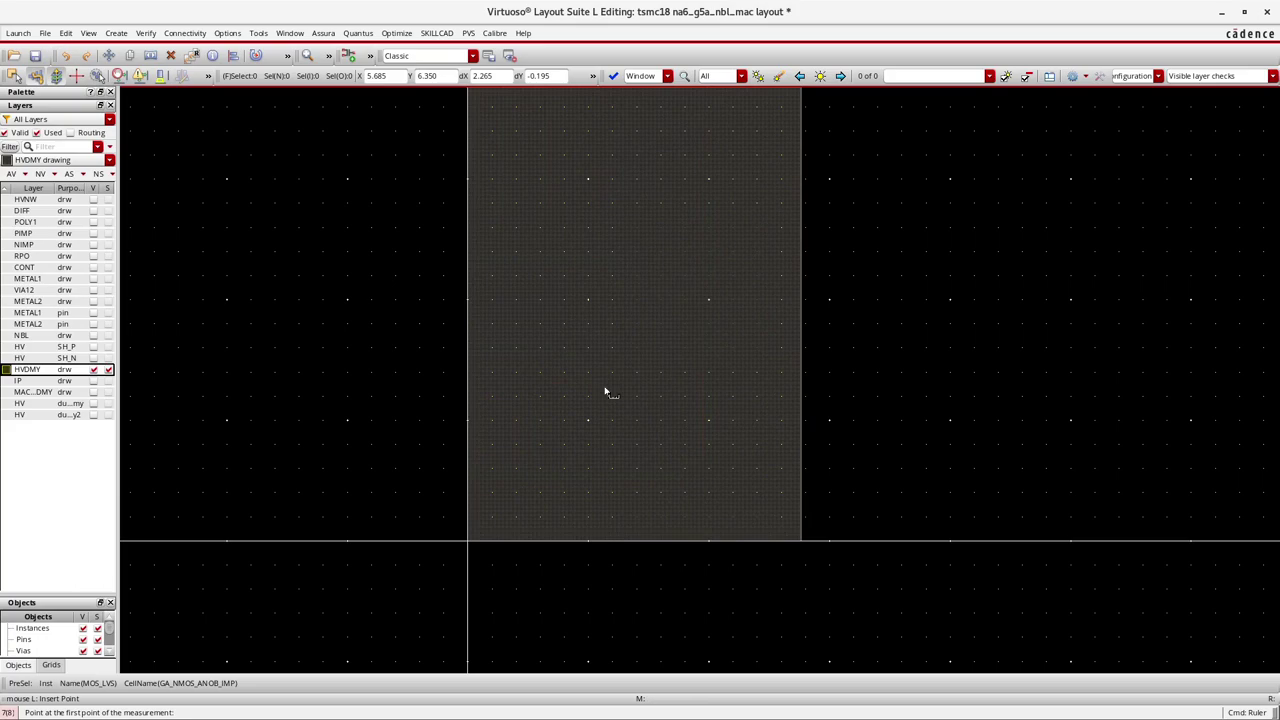
{"action": "scroll", "coordinate": [595, 417], "scroll_direction": "down", "scroll_amount": 3, "text": "ctrl"}
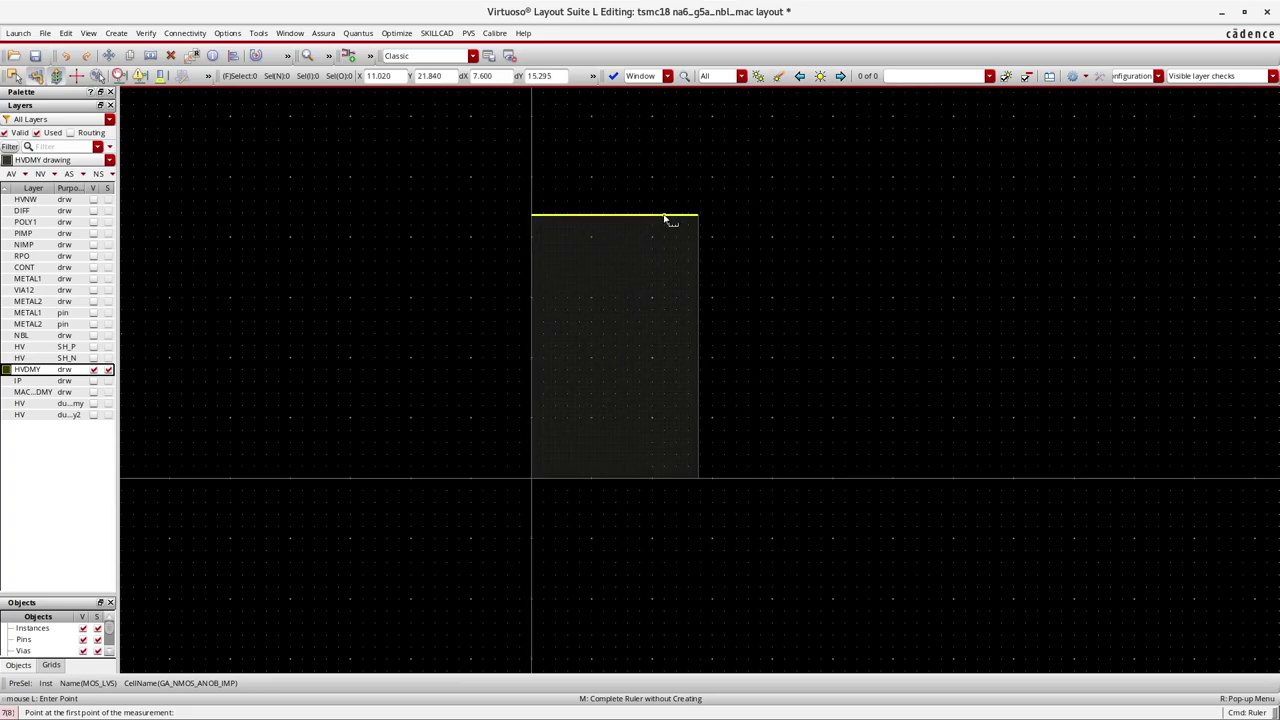
Make all layers visible again and hide only the HVDMY layer
{"action": "left_click", "coordinate": [11, 174]}
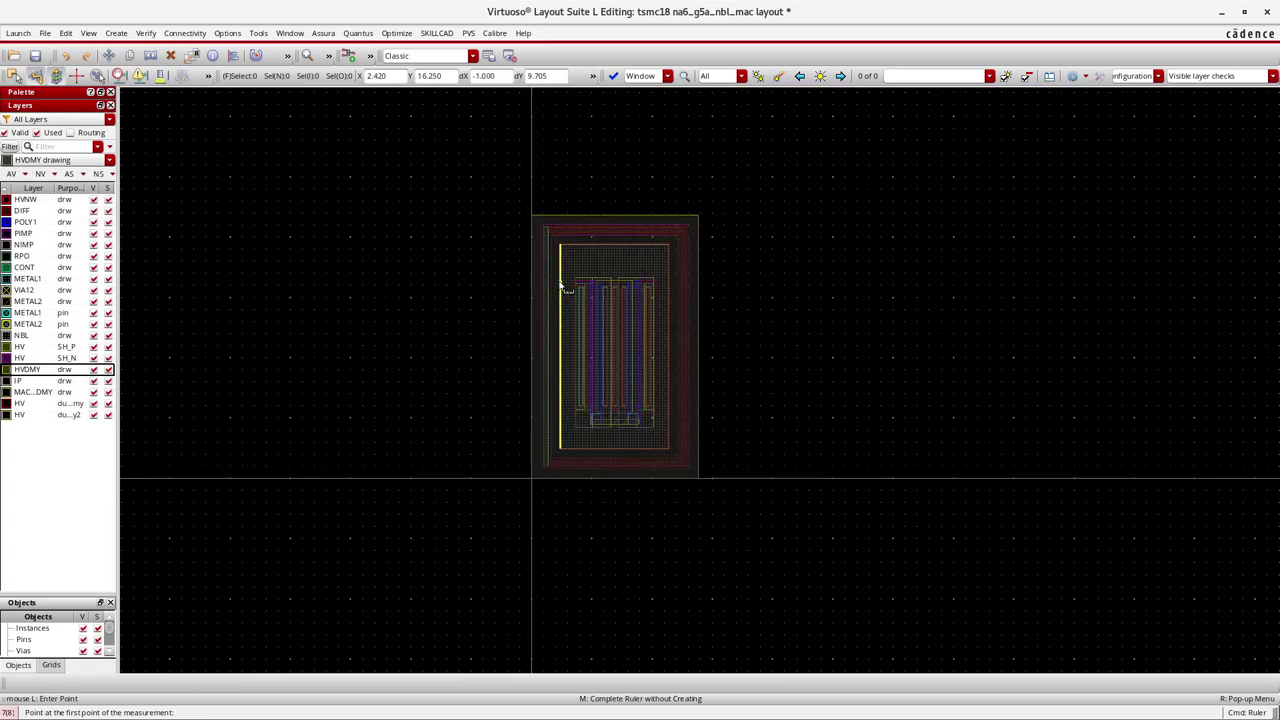
{"action": "scroll", "coordinate": [652, 362], "scroll_direction": "up", "scroll_amount": 2, "text": "ctrl"}
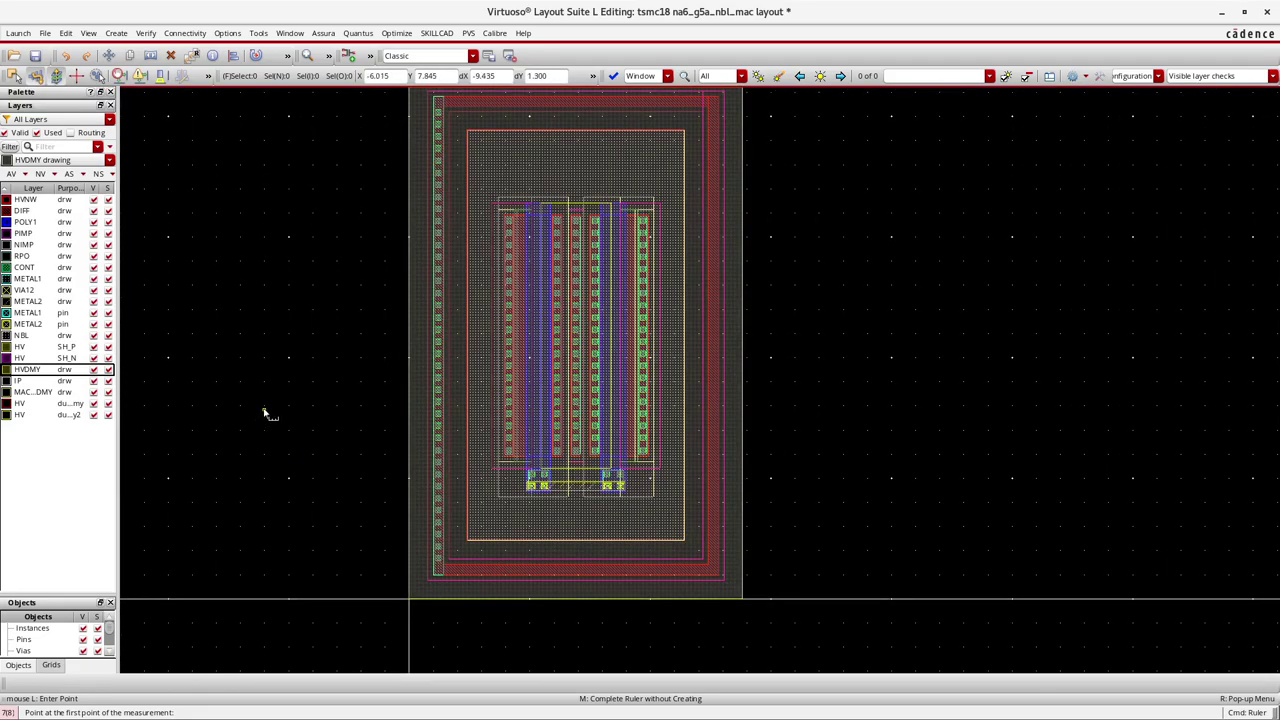
{"action": "left_click", "coordinate": [93, 370]}
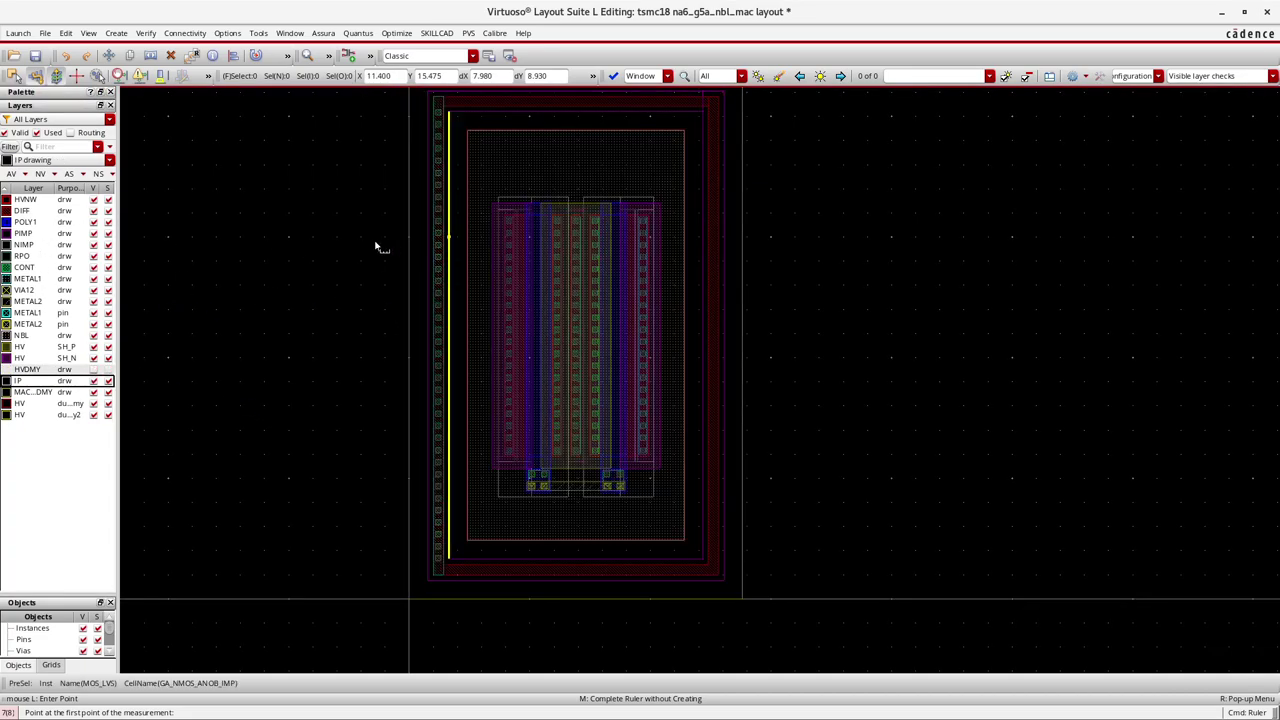
Measure the width of the PIMP guard ring with rulers on its left and right sides
{"action": "left_click", "coordinate": [427, 247]}
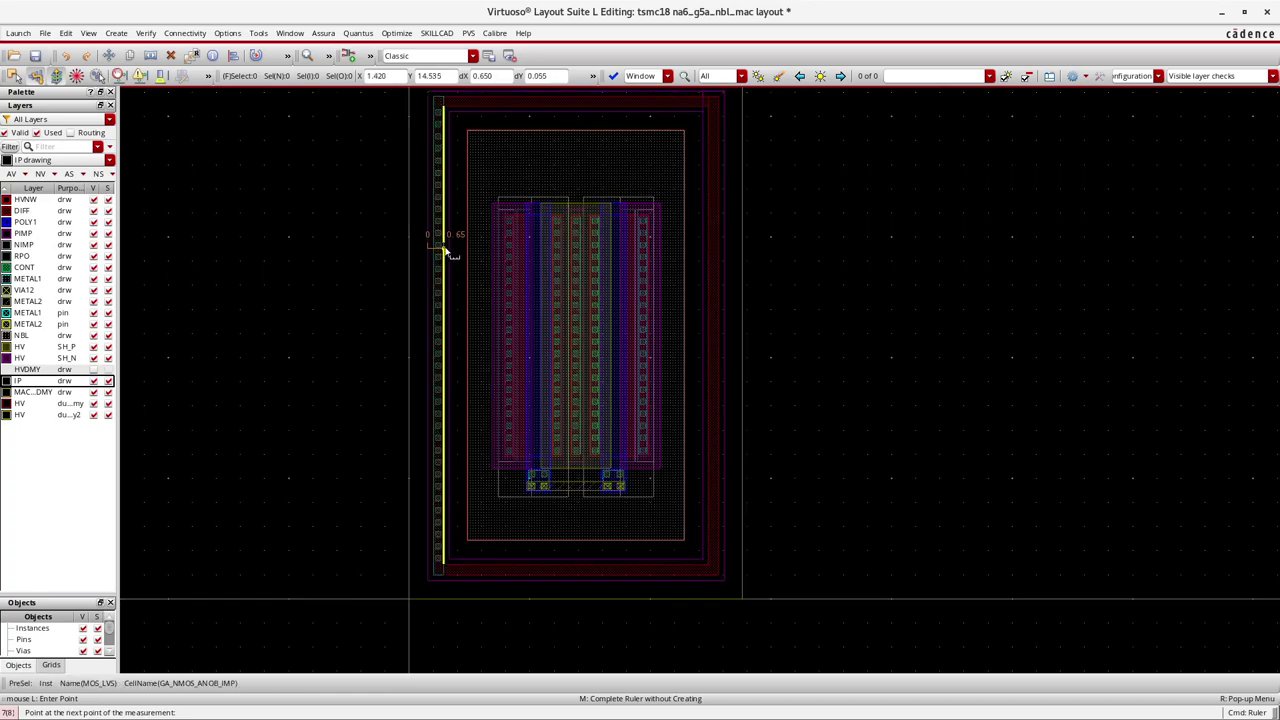
{"action": "left_click", "coordinate": [449, 253]}
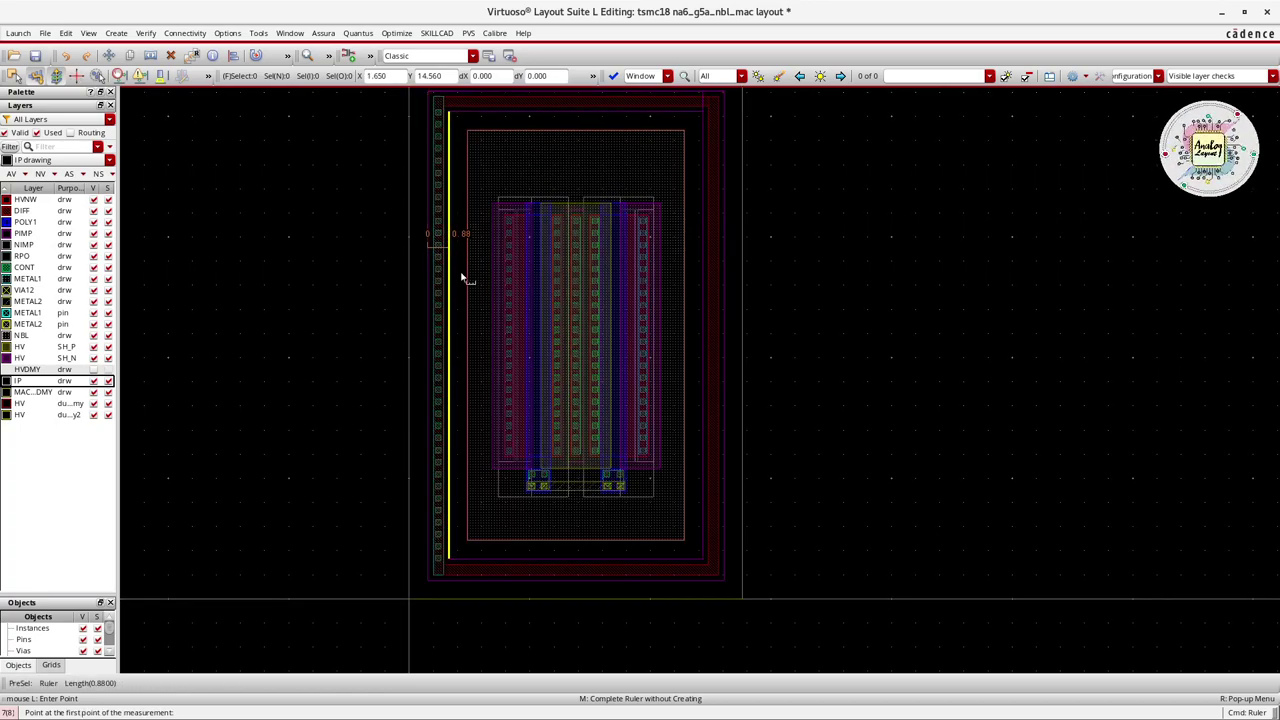
{"action": "left_click", "coordinate": [704, 285]}
{"action": "left_click", "coordinate": [724, 285]}
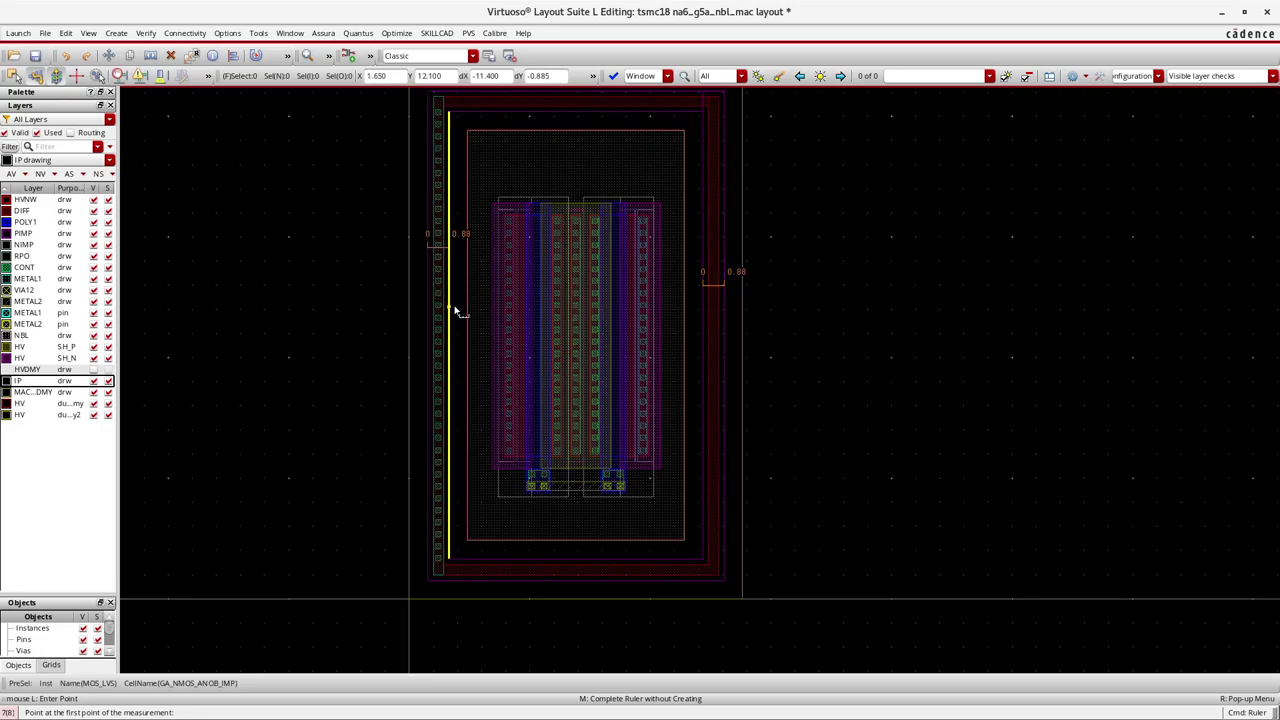
Limit the visible layers to IP, METAL1, CONT, RPO, NIMP, PIMP and DIFF
{"action": "scroll", "coordinate": [460, 313], "scroll_direction": "down", "scroll_amount": 2, "text": "ctrl"}
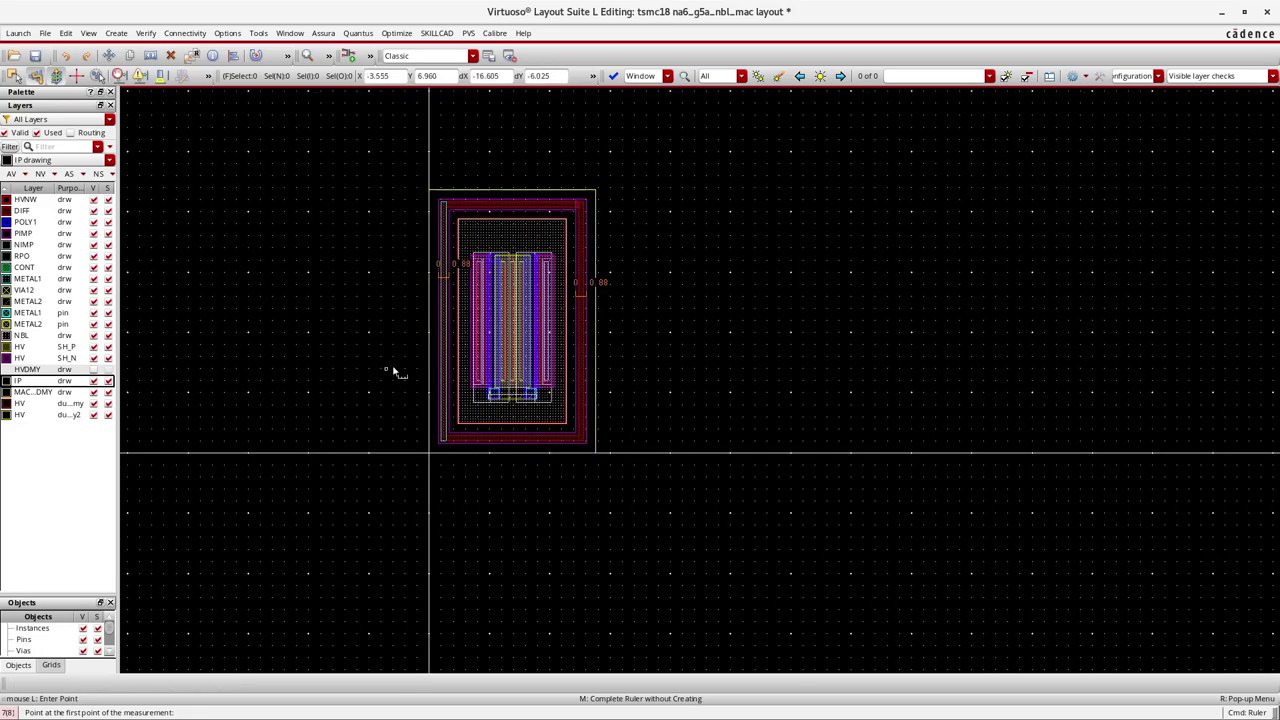
{"action": "scroll", "coordinate": [441, 326], "scroll_direction": "up", "scroll_amount": 2, "text": "ctrl"}
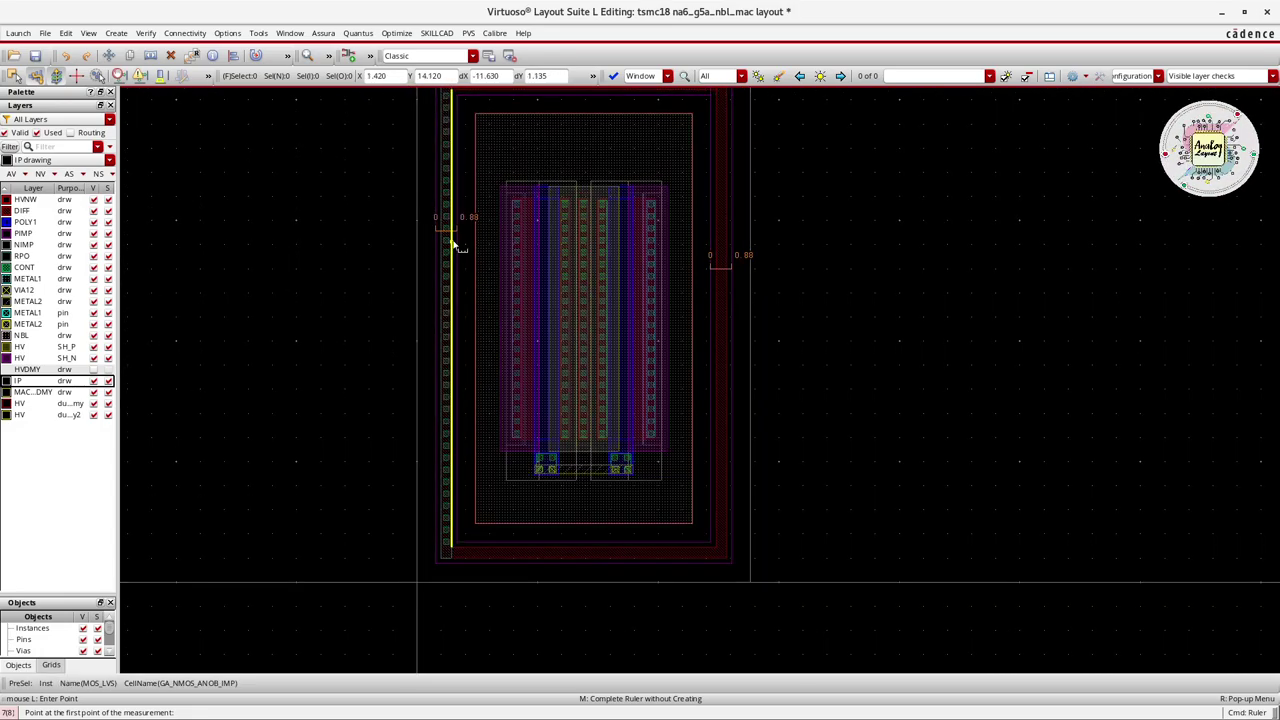
{"action": "scroll", "coordinate": [606, 208], "scroll_direction": "up", "scroll_amount": 2, "text": "ctrl"}
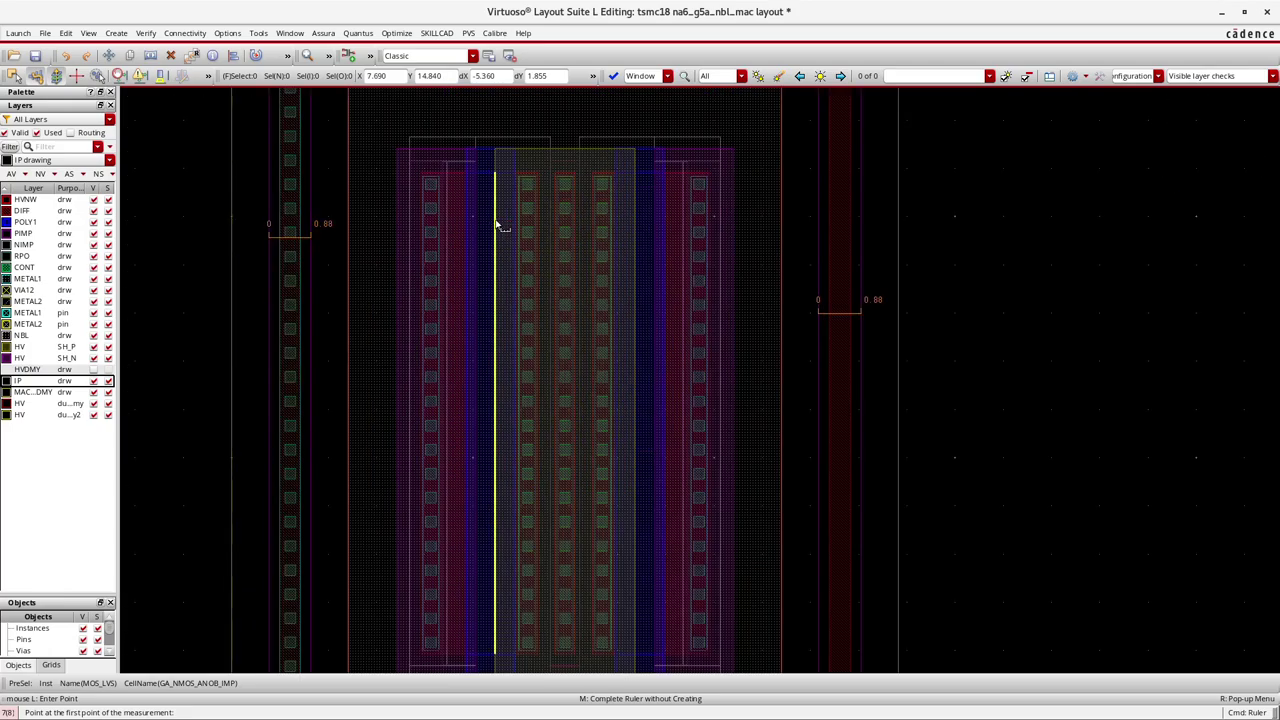
{"action": "scroll", "coordinate": [606, 208], "scroll_direction": "down", "scroll_amount": 2, "text": "ctrl"}
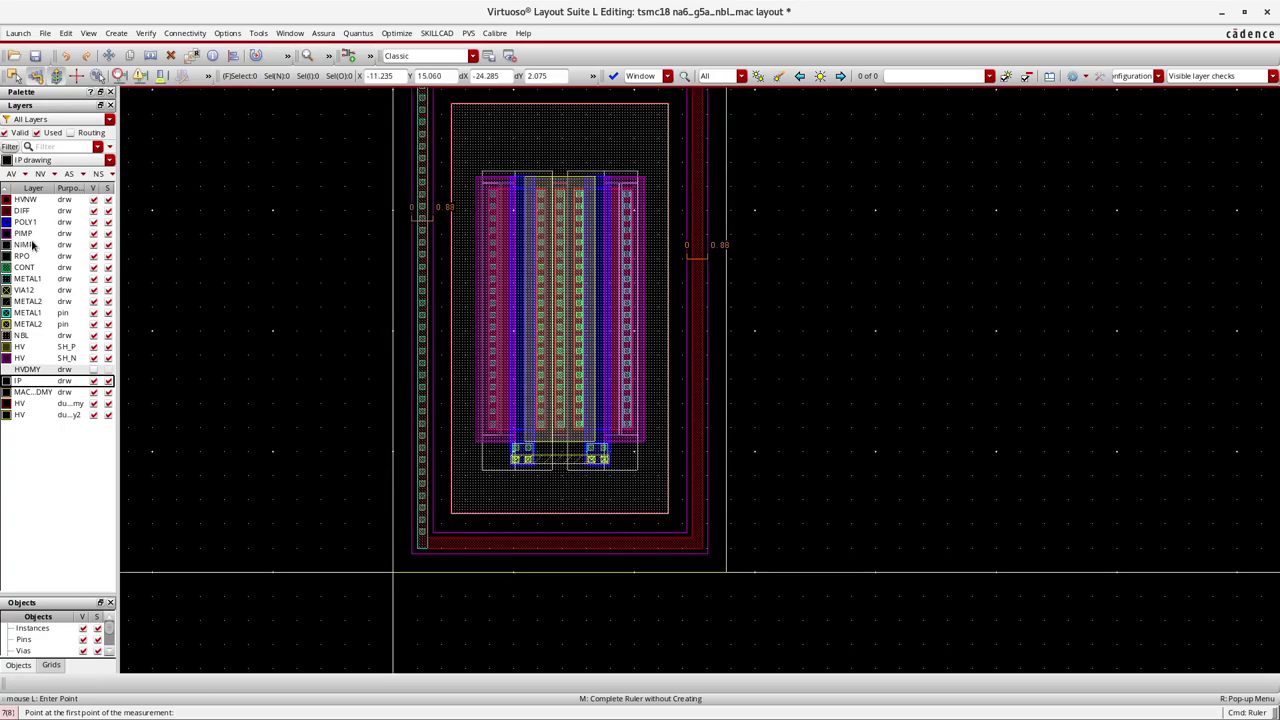
{"action": "left_click", "coordinate": [40, 174]}
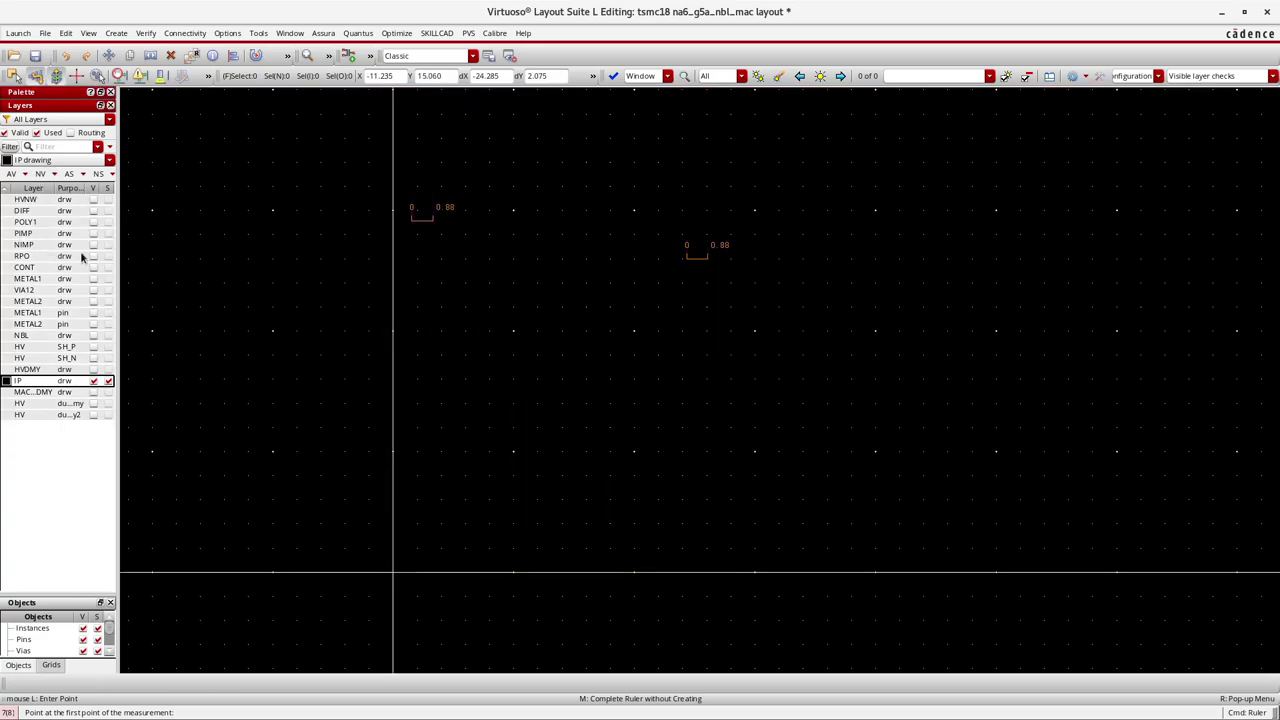
{"action": "left_click", "coordinate": [93, 278]}
{"action": "left_click", "coordinate": [92, 267]}
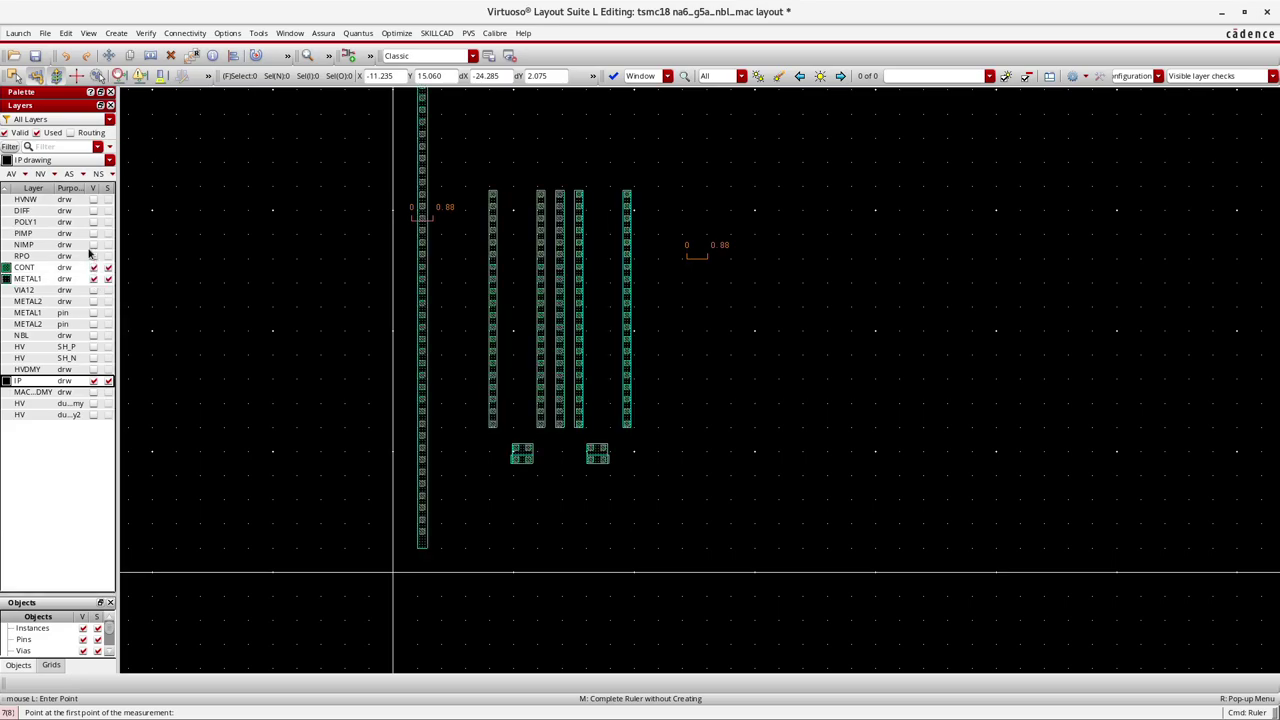
{"action": "left_click", "coordinate": [92, 256]}
{"action": "left_click", "coordinate": [92, 244]}
{"action": "left_click", "coordinate": [92, 233]}
{"action": "left_click", "coordinate": [92, 222]}
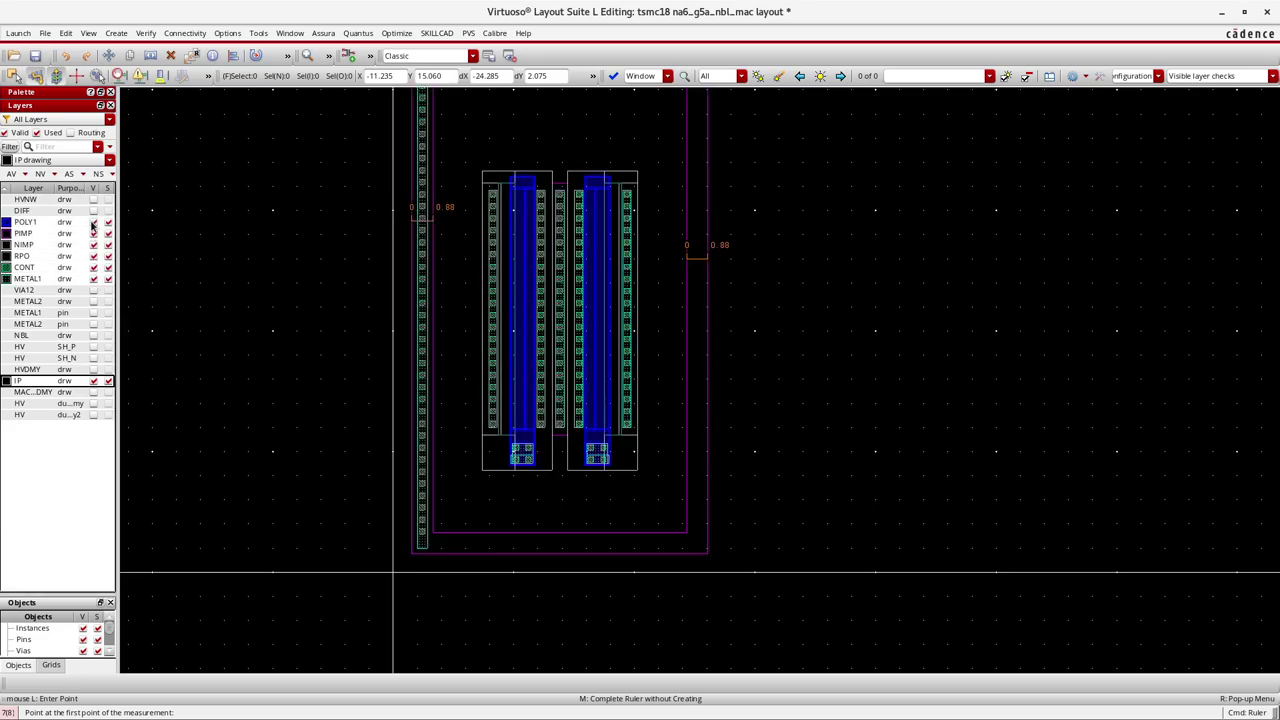
{"action": "left_click", "coordinate": [93, 222]}
{"action": "left_click", "coordinate": [93, 210]}
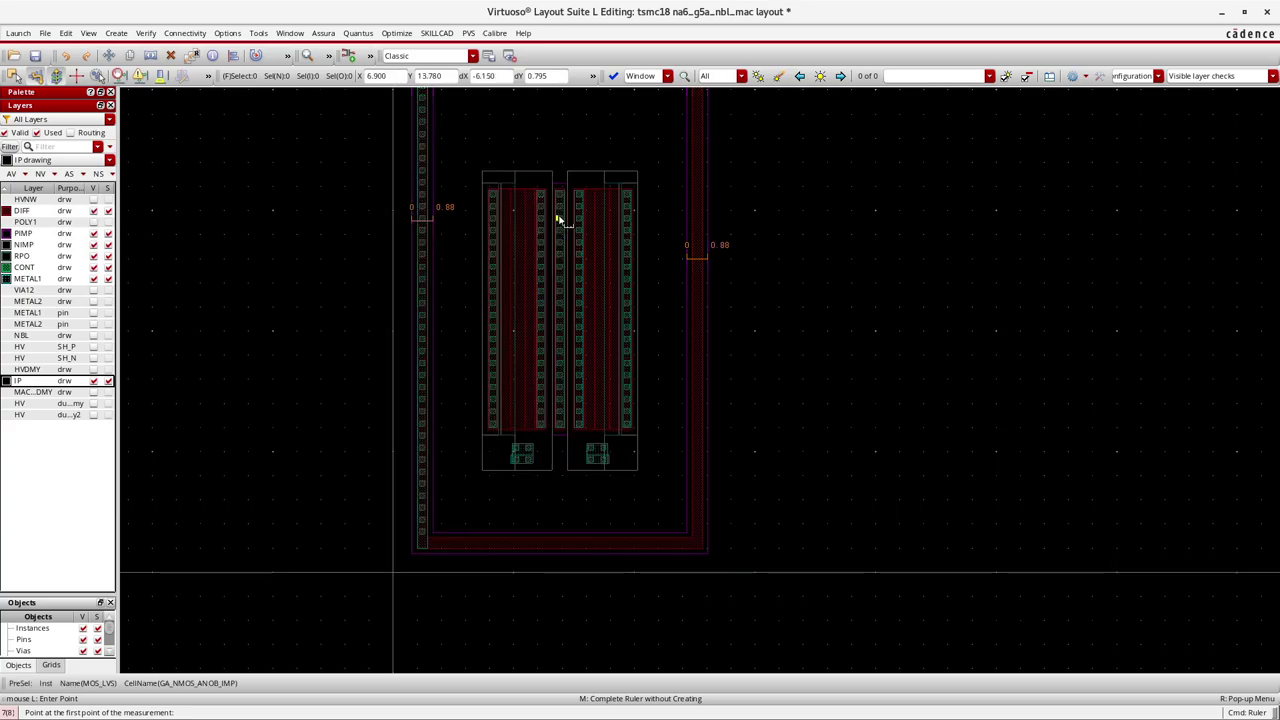
Measure the width of the central PIMP strip between the two NIMP regions at its upper end
{"action": "scroll", "coordinate": [560, 191], "scroll_direction": "up", "scroll_amount": 2, "text": "ctrl"}
{"action": "left_click", "coordinate": [550, 178]}
{"action": "left_click", "coordinate": [590, 158]}
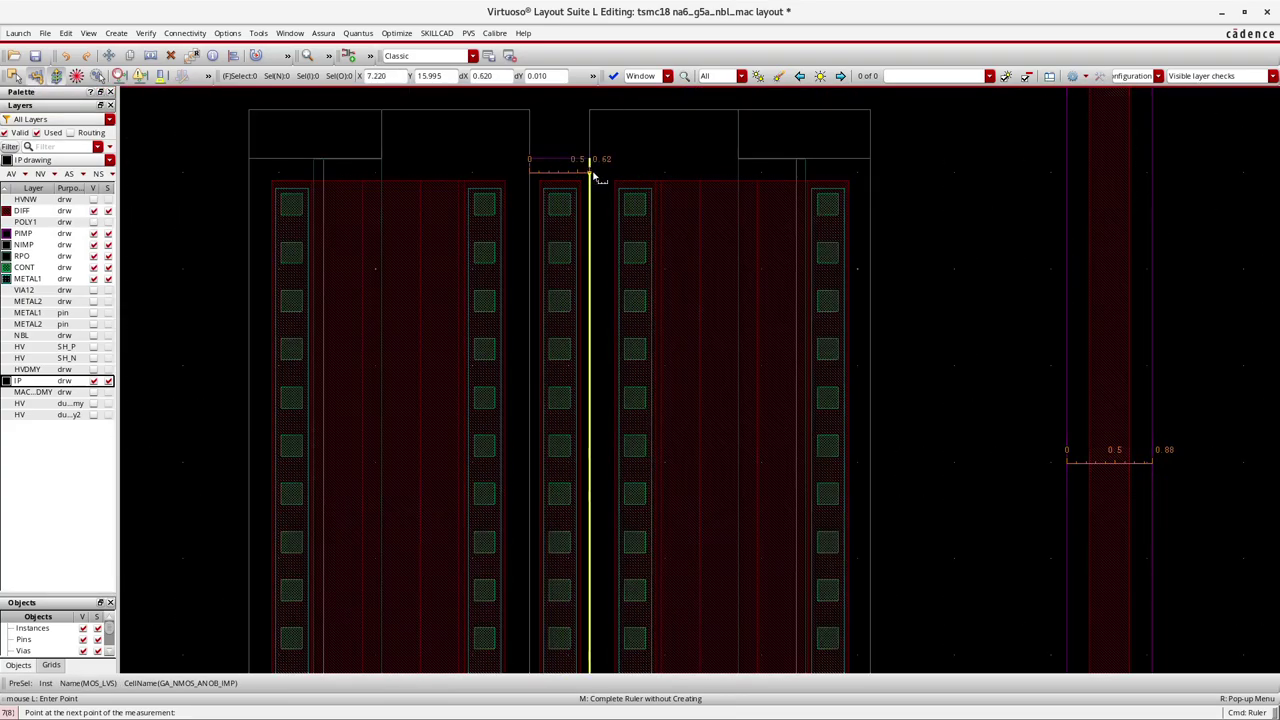
Measure the full length of the central PIMP strip with a vertical ruler and inspect its contact column
{"action": "left_click", "coordinate": [562, 158]}
{"action": "scroll", "coordinate": [563, 220], "scroll_direction": "down", "scroll_amount": 2, "text": "ctrl"}
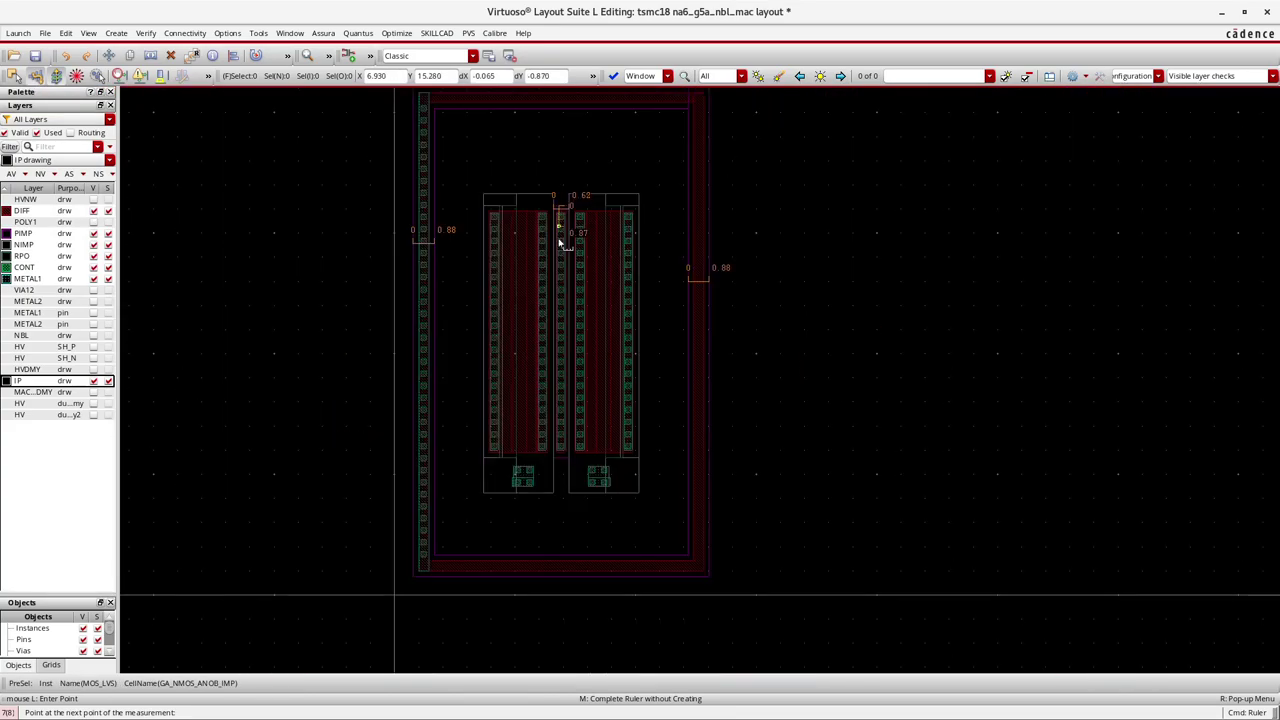
{"action": "scroll", "coordinate": [569, 457], "scroll_direction": "up", "scroll_amount": 3, "text": "ctrl"}
{"action": "left_click", "coordinate": [537, 461]}
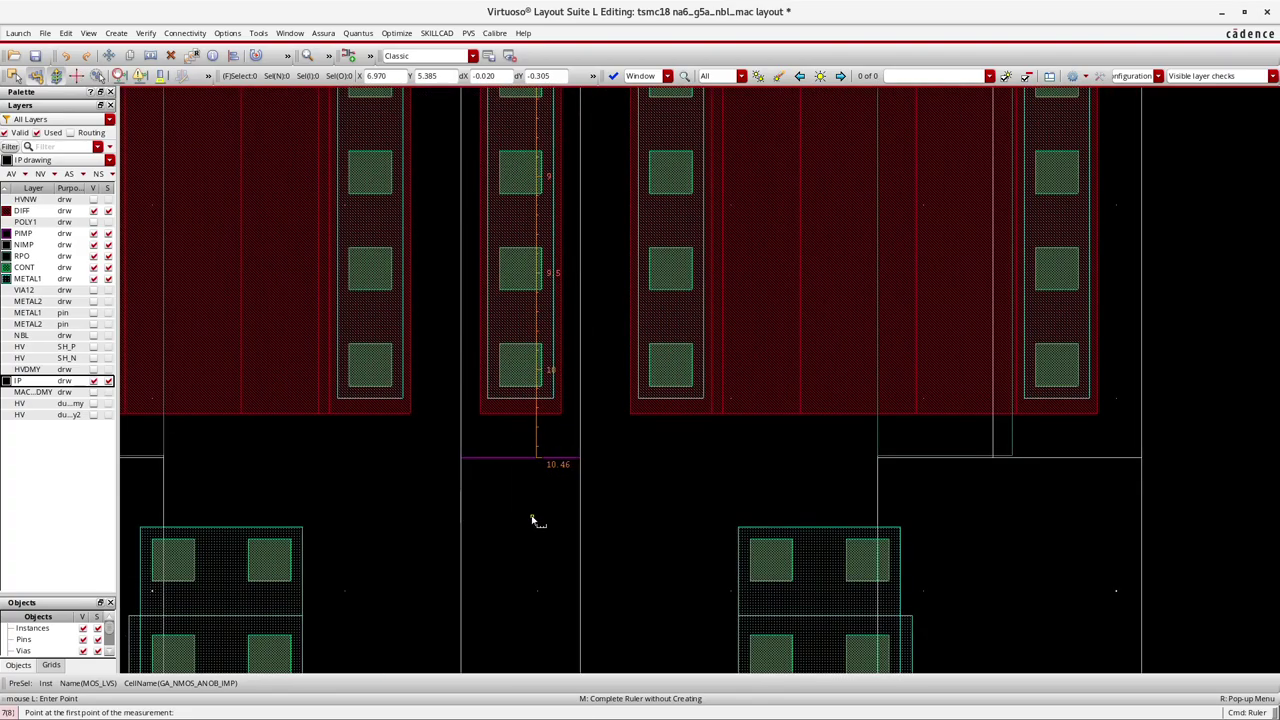
{"action": "scroll", "coordinate": [534, 515], "scroll_direction": "down", "scroll_amount": 4, "text": "ctrl"}
{"action": "scroll", "coordinate": [531, 437], "scroll_direction": "up", "scroll_amount": 5, "text": "ctrl"}
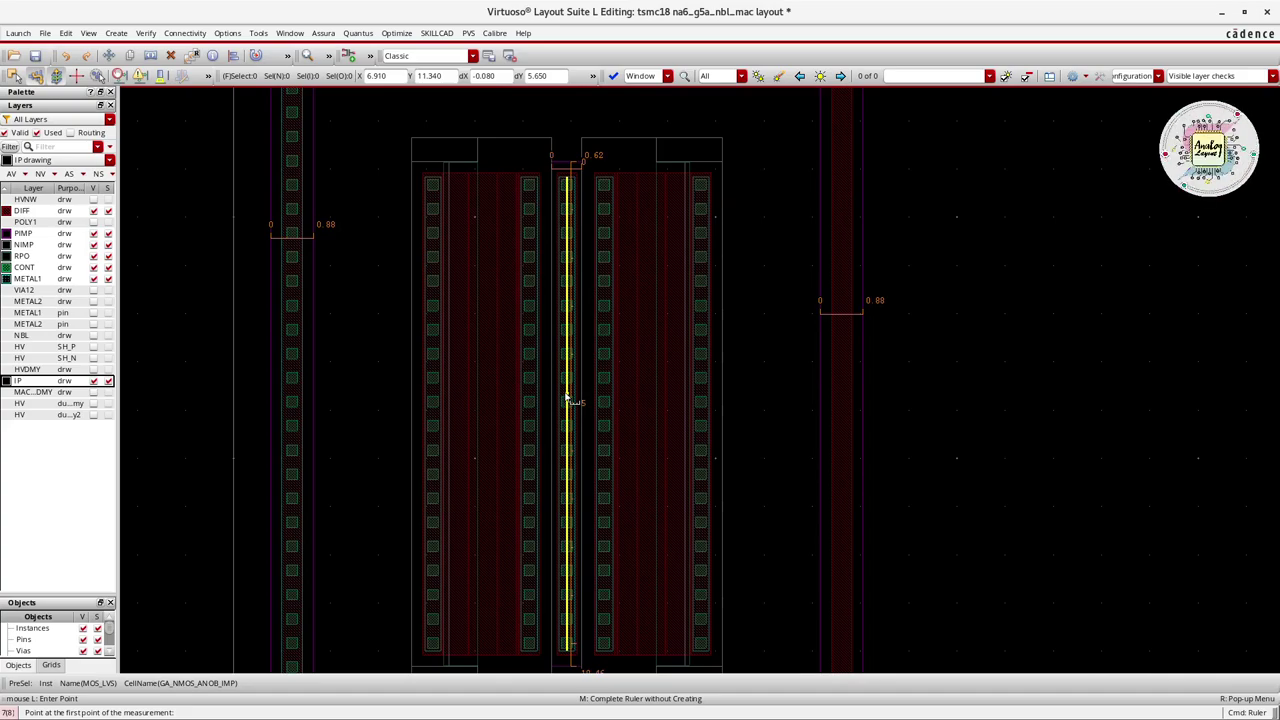
Measure across the central PIMP strip and place vertical rulers above the four source and drain contact columns
{"action": "left_click", "coordinate": [560, 199]}
{"action": "left_click", "coordinate": [572, 200]}
{"action": "left_click", "coordinate": [527, 173]}
{"action": "left_click", "coordinate": [525, 104]}
{"action": "left_click", "coordinate": [608, 172]}
{"action": "left_click", "coordinate": [610, 109]}
{"action": "left_click", "coordinate": [430, 162]}
{"action": "left_click", "coordinate": [430, 101]}
{"action": "left_click", "coordinate": [703, 172]}
{"action": "left_click", "coordinate": [707, 110]}
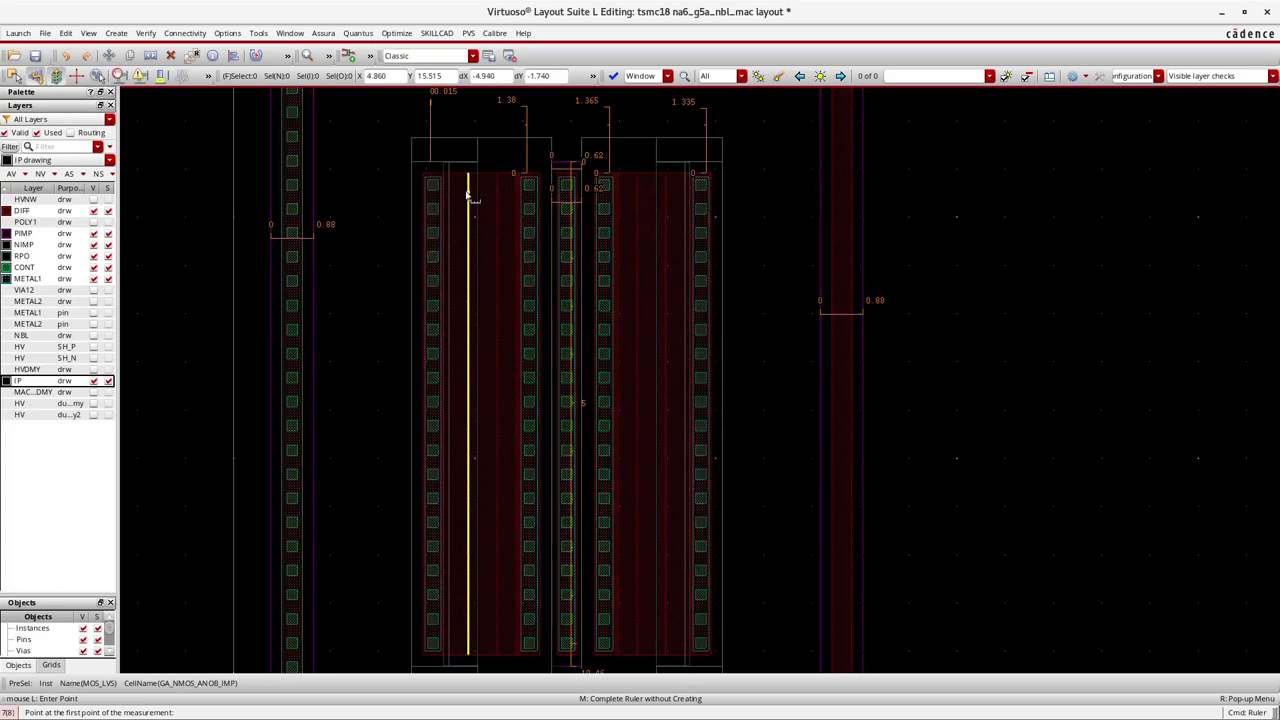
Limit the visible layers to POLY1, METAL1, VIA12 and METAL2 and examine the lower gate contacts
{"action": "scroll", "coordinate": [470, 197], "scroll_direction": "down", "scroll_amount": 1, "text": "ctrl"}
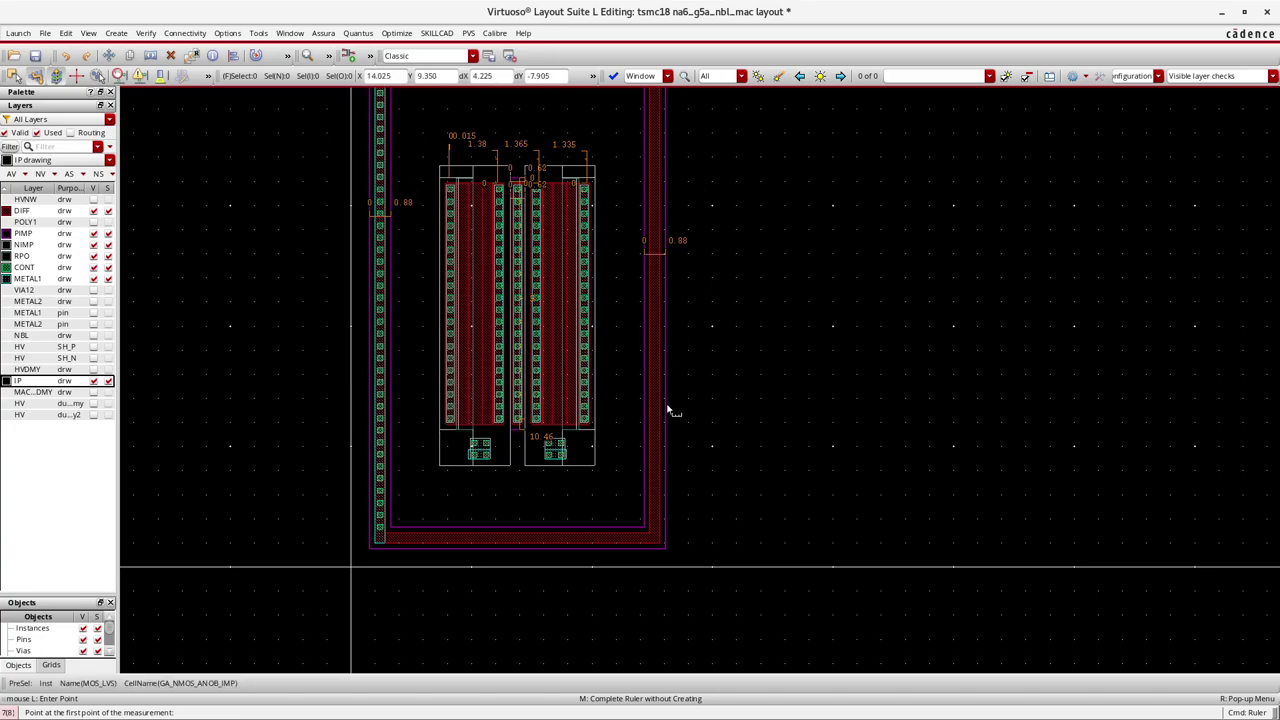
{"action": "scroll", "coordinate": [467, 487], "scroll_direction": "up", "scroll_amount": 2, "text": "ctrl"}
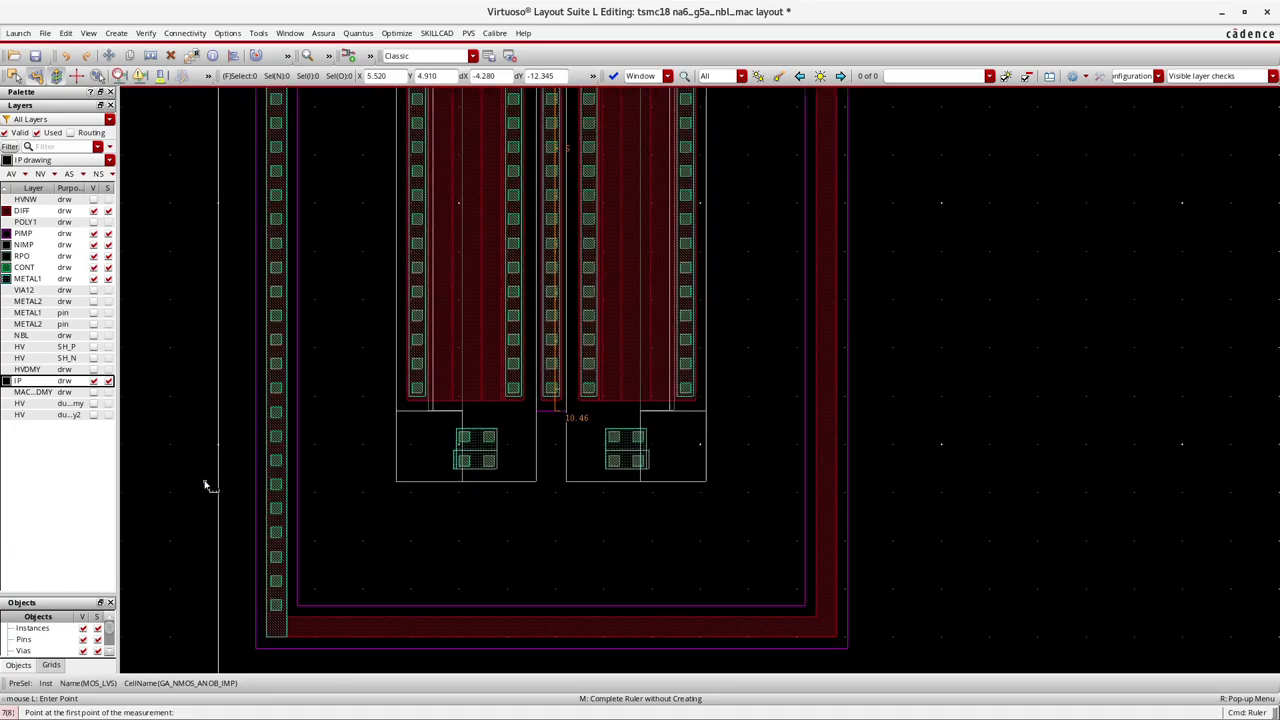
{"action": "left_click", "coordinate": [12, 174]}
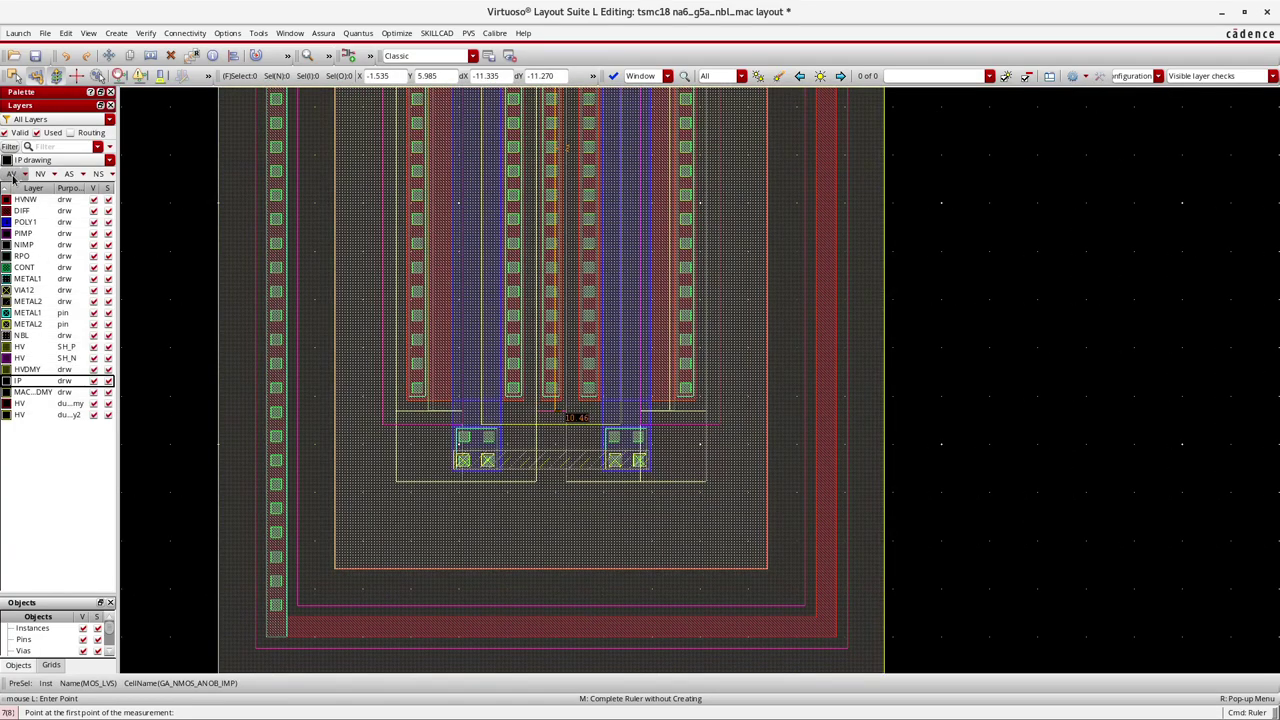
{"action": "scroll", "coordinate": [490, 458], "scroll_direction": "up", "scroll_amount": 4, "text": "ctrl"}
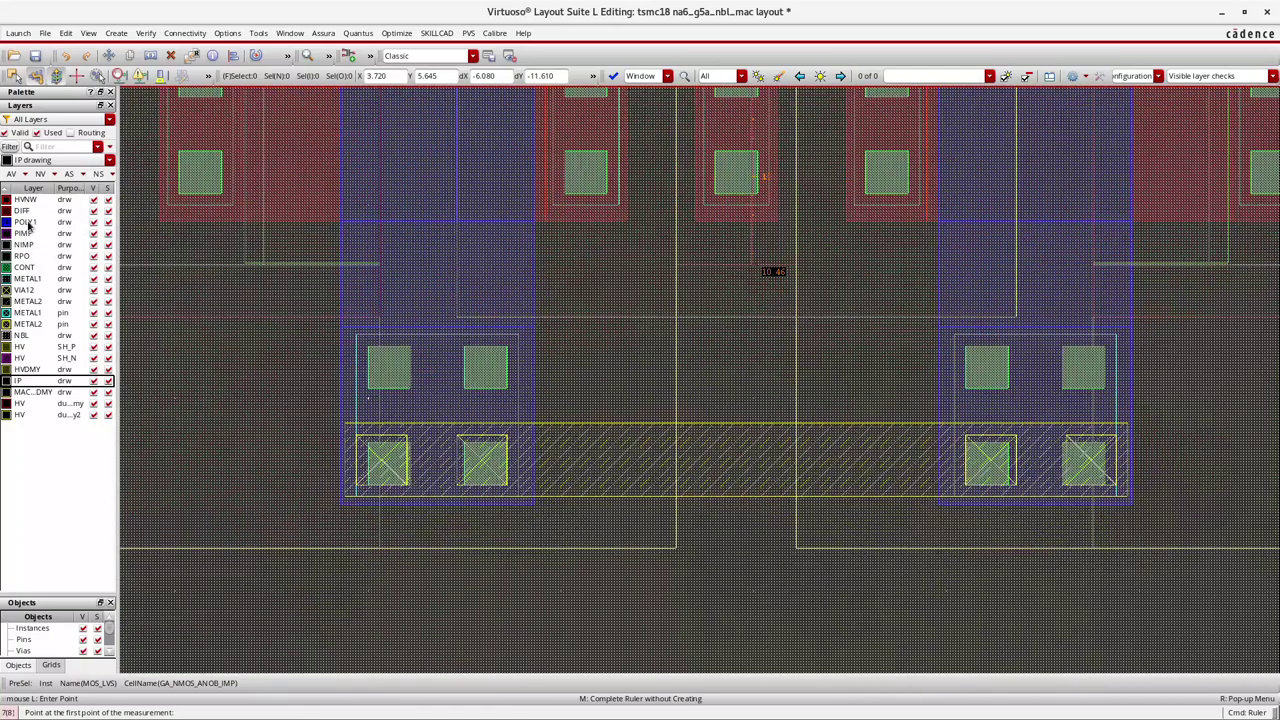
{"action": "left_click", "coordinate": [25, 222]}
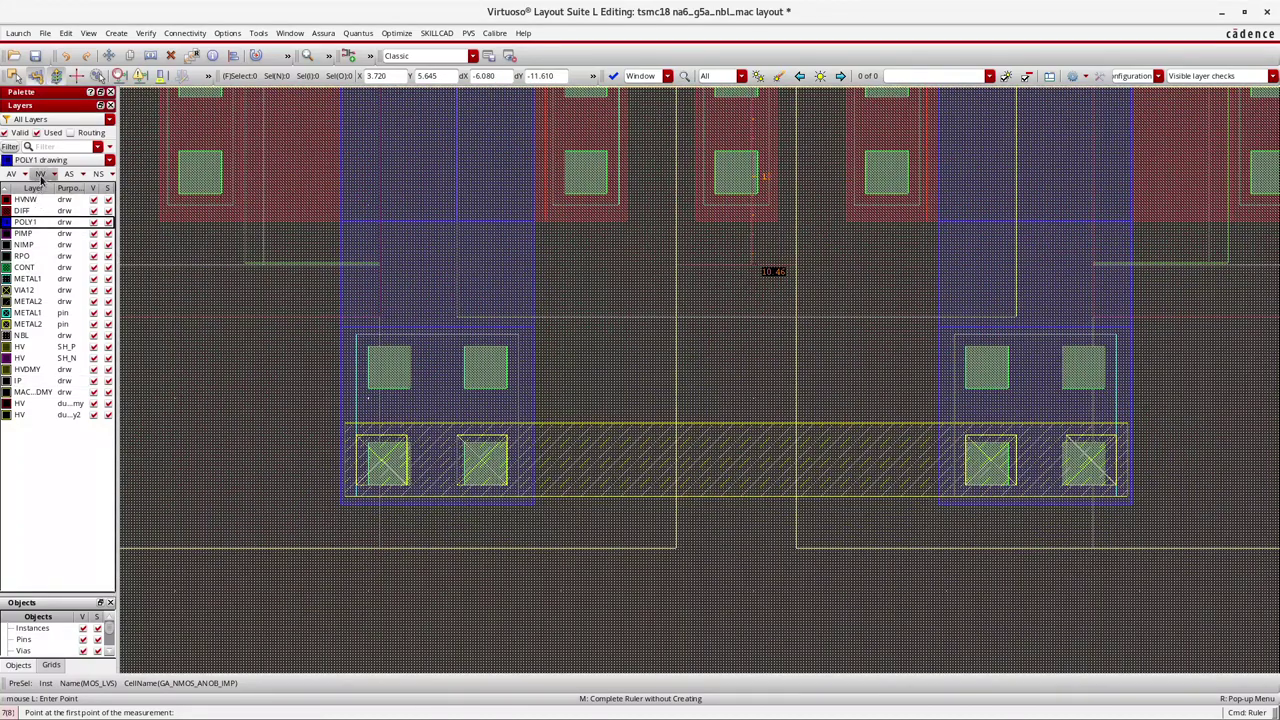
{"action": "left_click", "coordinate": [40, 174]}
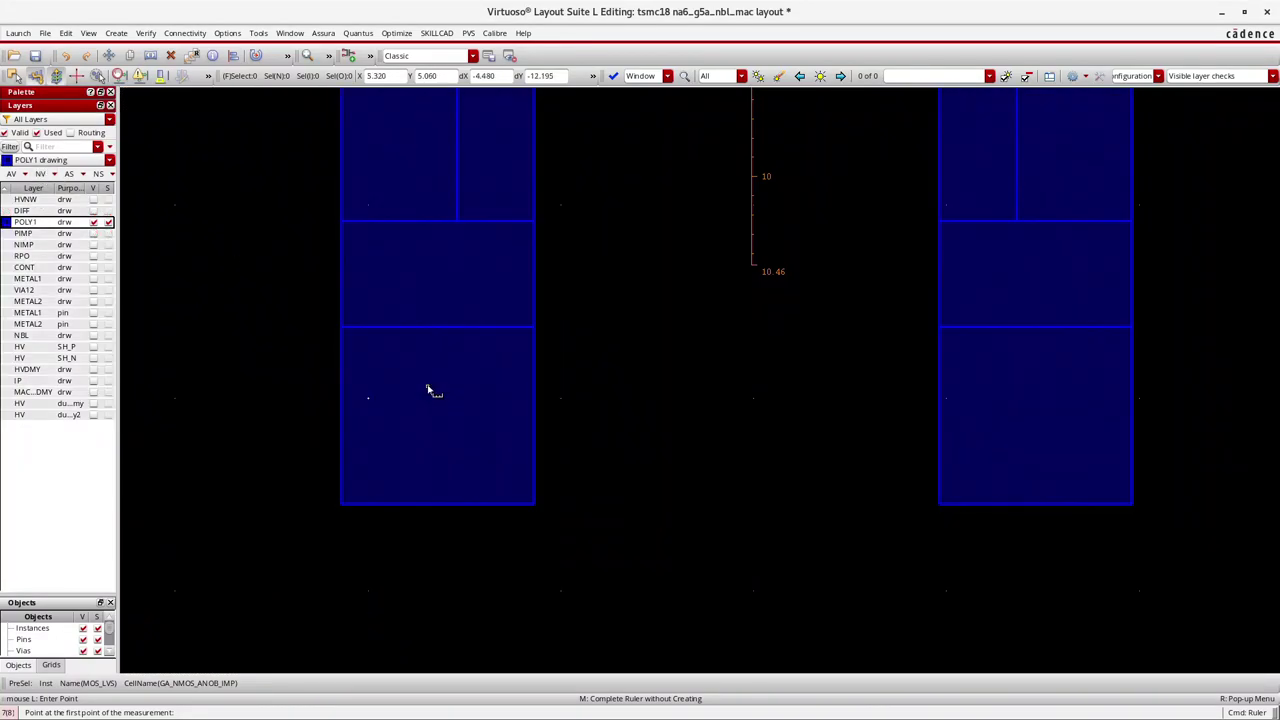
{"action": "left_click", "coordinate": [93, 279]}
{"action": "left_click", "coordinate": [93, 290]}
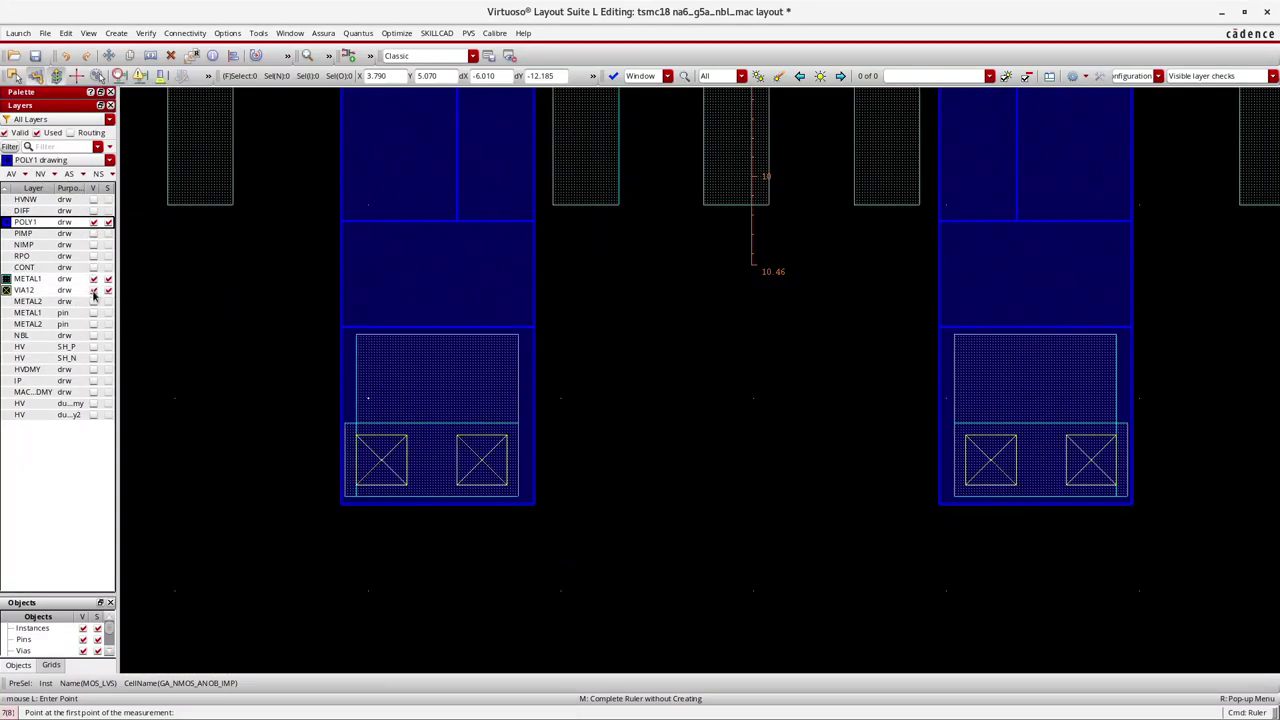
{"action": "left_click", "coordinate": [93, 301]}
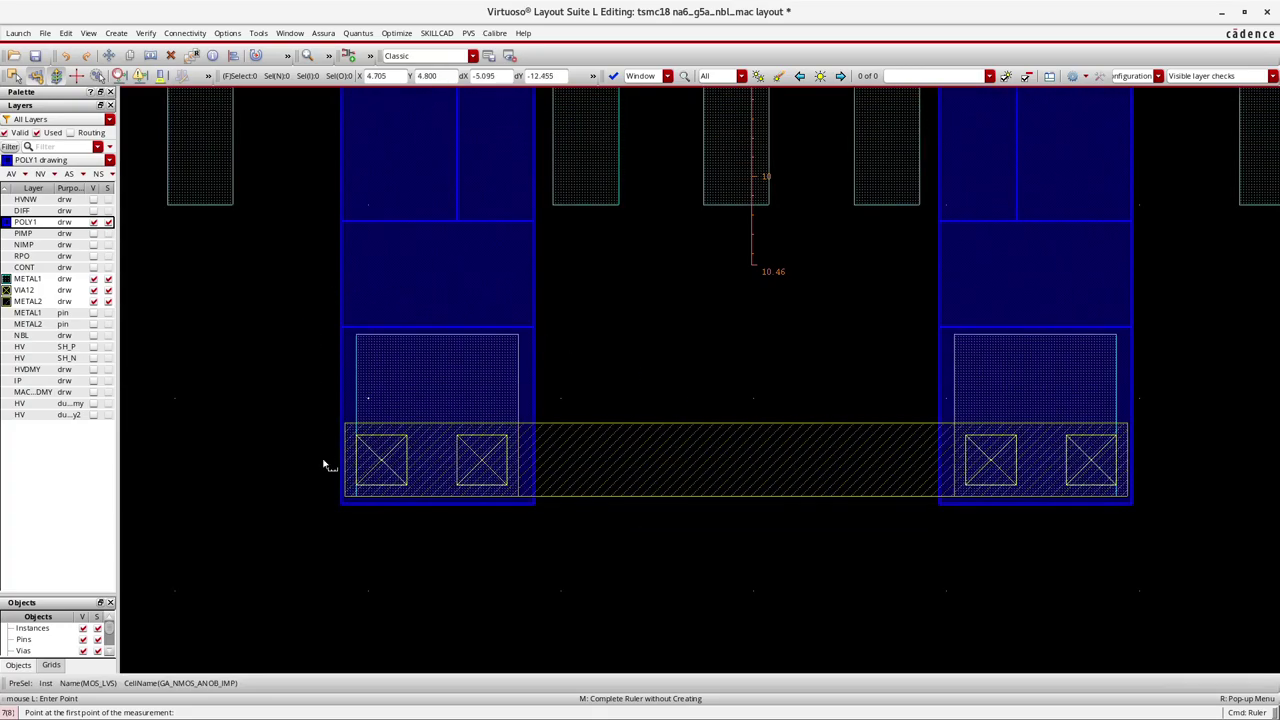
Select the METAL2 strap joining the two POLY1 gates together with its METAL1 pads and vias
{"action": "scroll", "coordinate": [581, 431], "scroll_direction": "down", "scroll_amount": 2, "text": "ctrl"}
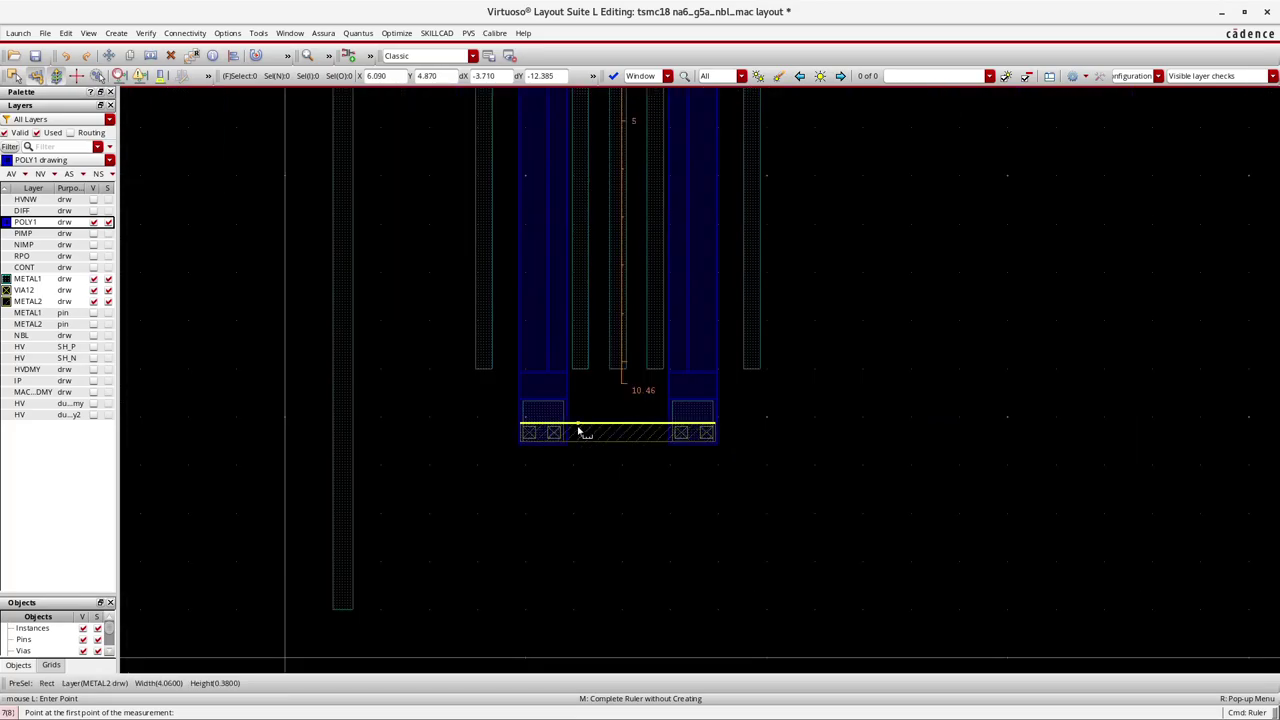
{"action": "scroll", "coordinate": [571, 423], "scroll_direction": "up", "scroll_amount": 2, "text": "ctrl"}
{"action": "left_click_drag", "start_coordinate": [333, 341], "coordinate": [1249, 565]}
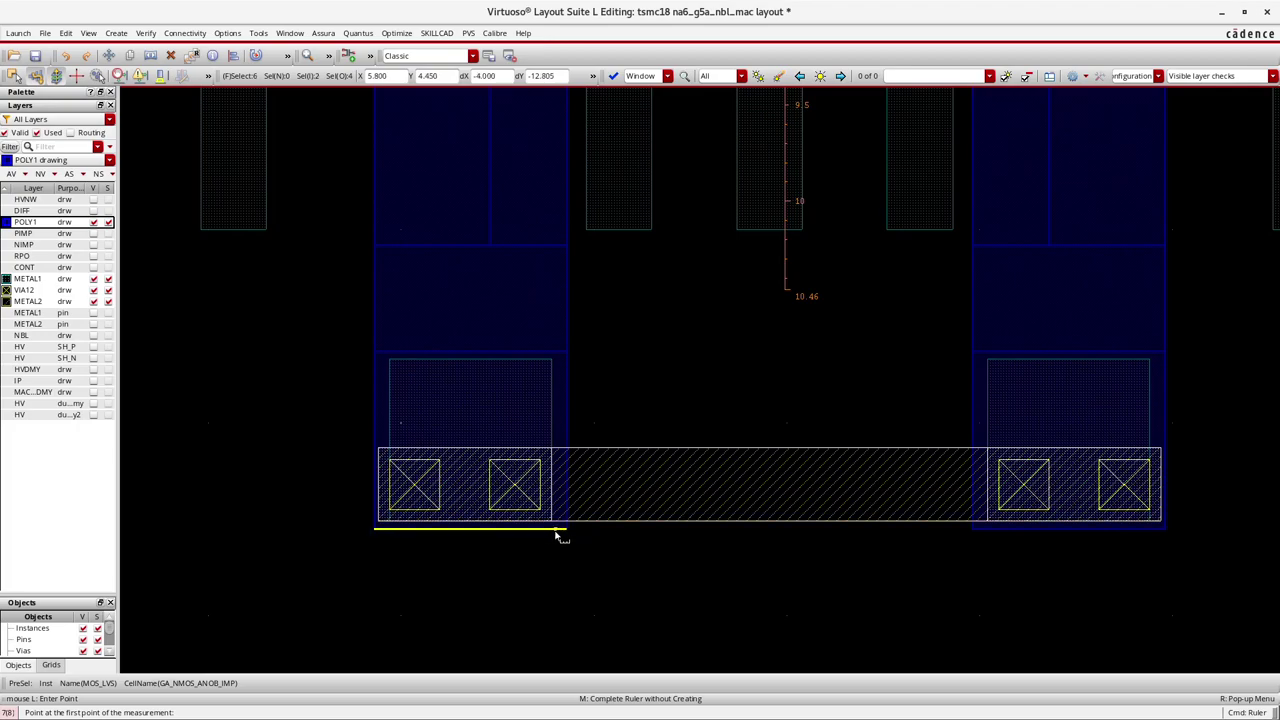
{"action": "key", "text": "Escape"}
{"action": "left_click_drag", "start_coordinate": [352, 311], "coordinate": [1232, 582]}
{"action": "key", "text": "k"}
{"action": "left_click", "coordinate": [623, 600]}
{"action": "key", "text": "Escape"}
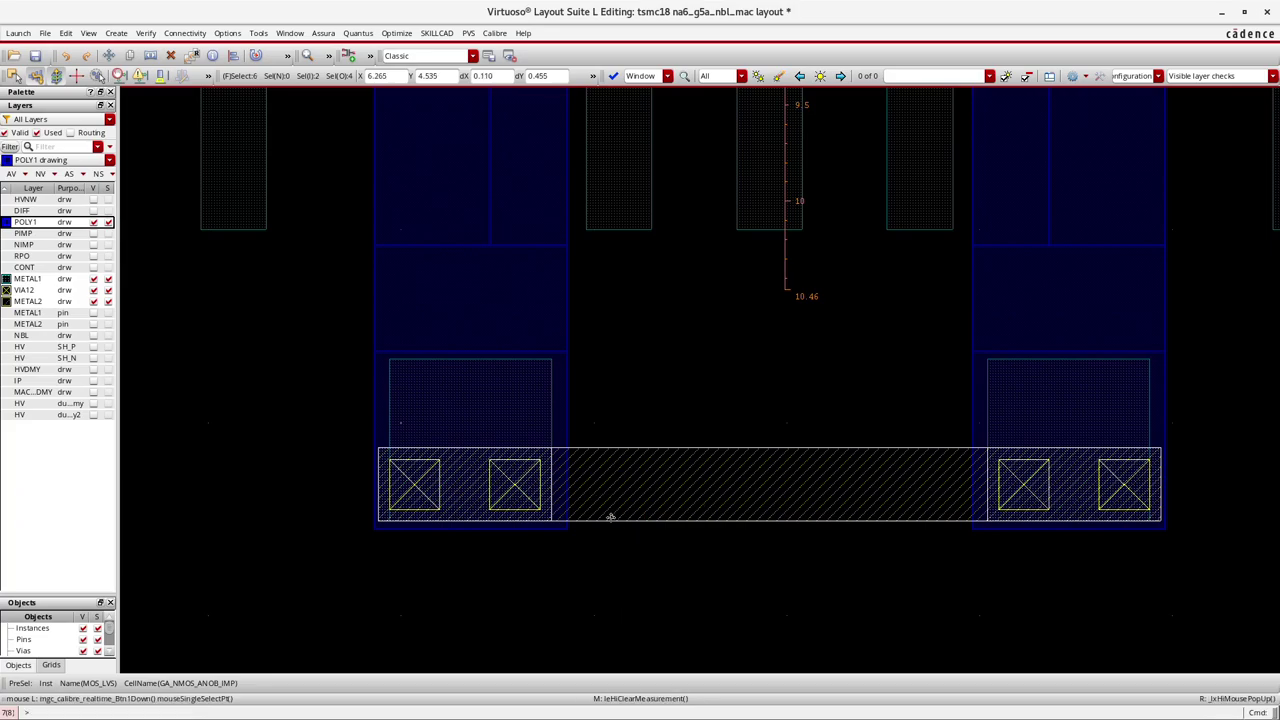
{"action": "key", "text": "shift+z"}
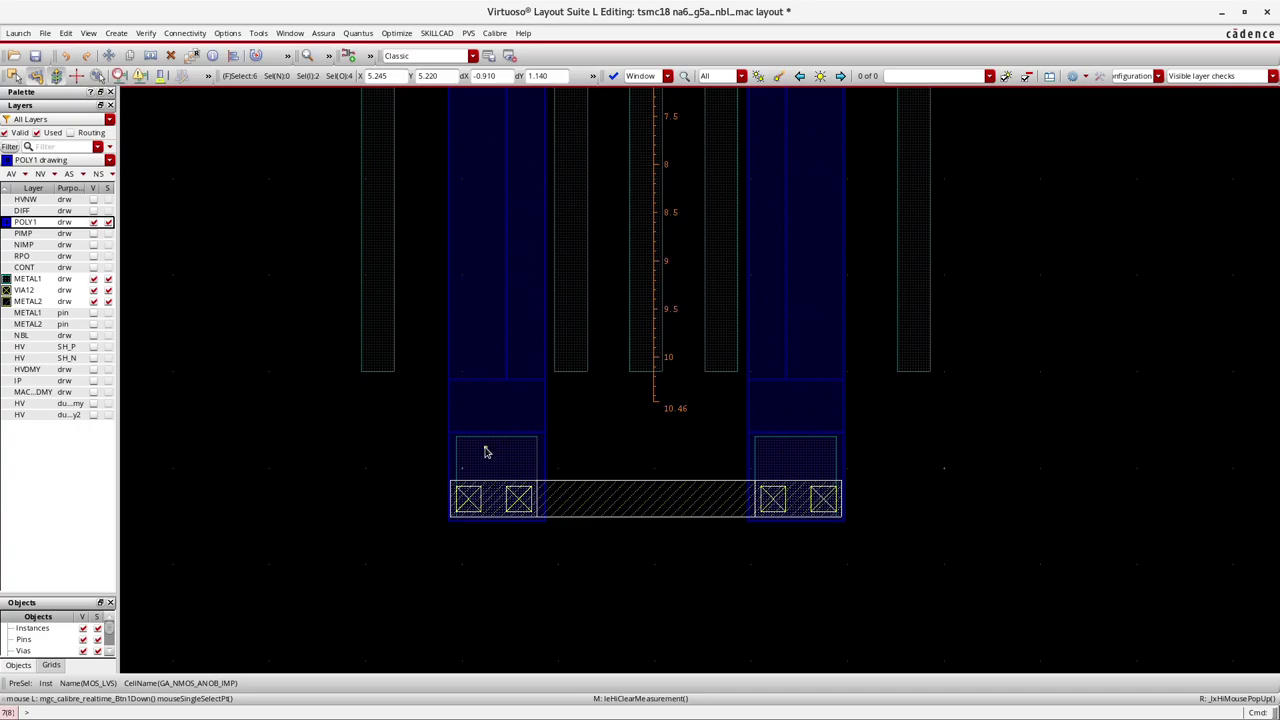
Move the MOS_LVS device instance straight down relative to the METAL2 strap and its vias
{"action": "left_click_drag", "start_coordinate": [438, 400], "coordinate": [890, 551]}
{"action": "key", "text": "m"}
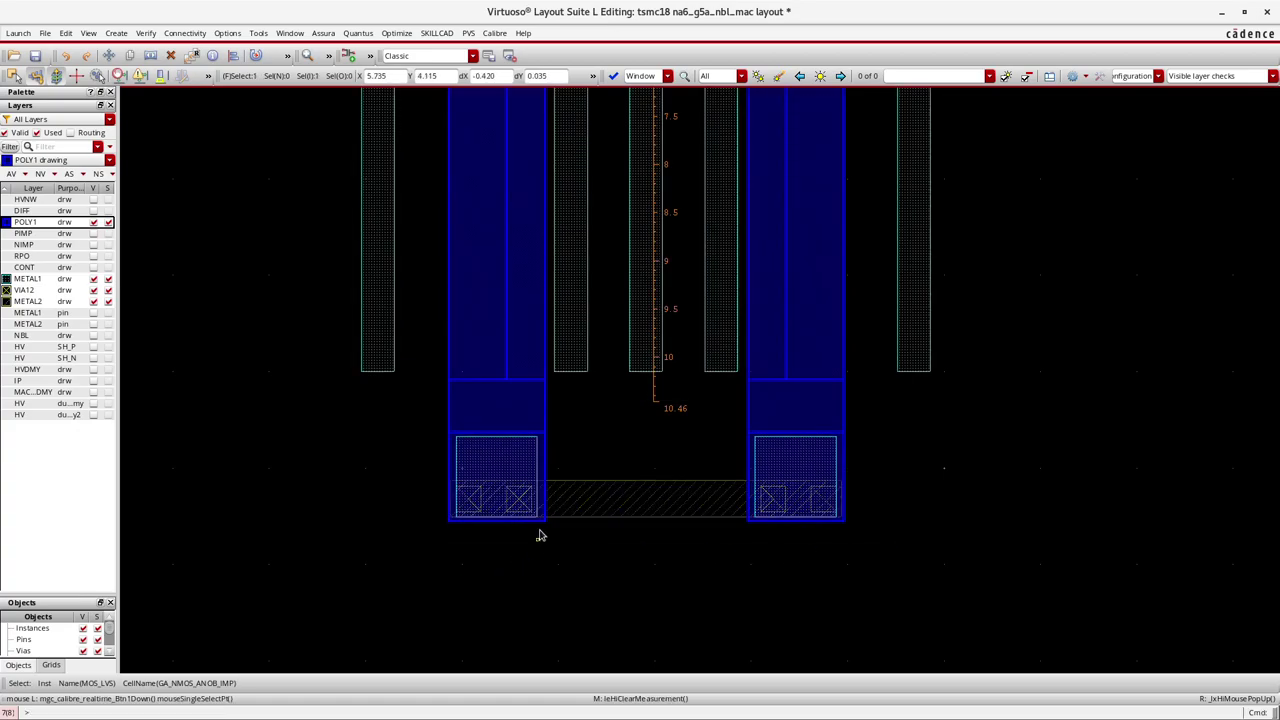
{"action": "left_click", "coordinate": [414, 414]}
{"action": "left_click", "coordinate": [468, 505]}
{"action": "key", "text": "f"}
{"action": "scroll", "coordinate": [547, 525], "scroll_direction": "up", "scroll_amount": 3}
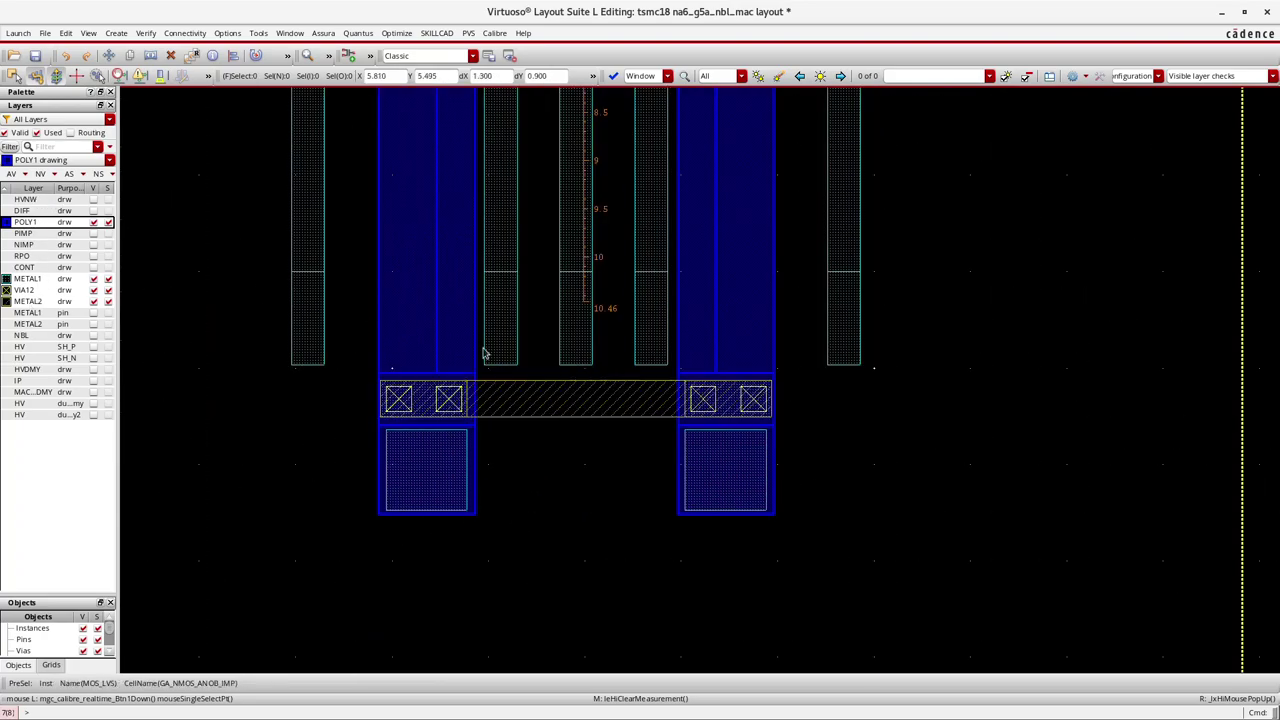
{"action": "scroll", "coordinate": [562, 425], "scroll_direction": "down", "scroll_amount": 2}
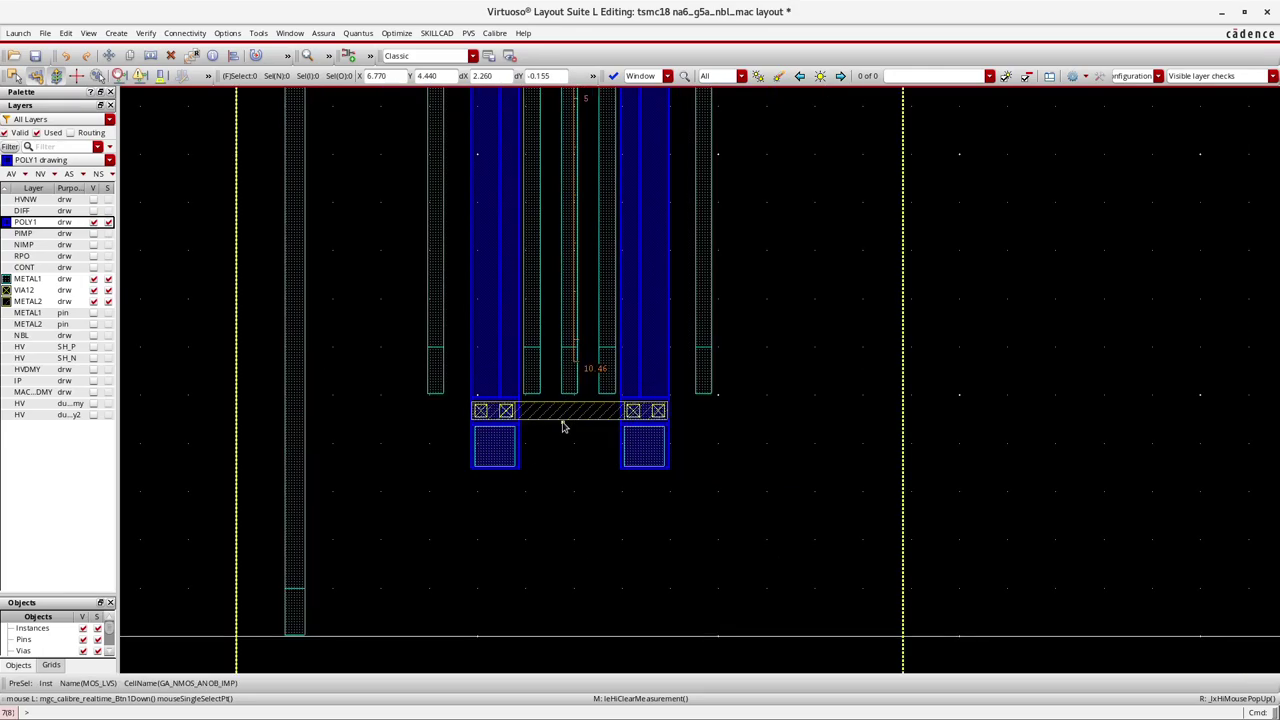
{"action": "scroll", "coordinate": [560, 428], "scroll_direction": "down", "scroll_amount": 3}
{"action": "scroll", "coordinate": [560, 420], "scroll_direction": "up", "scroll_amount": 3}
{"action": "scroll", "coordinate": [562, 412], "scroll_direction": "down", "scroll_amount": 2}
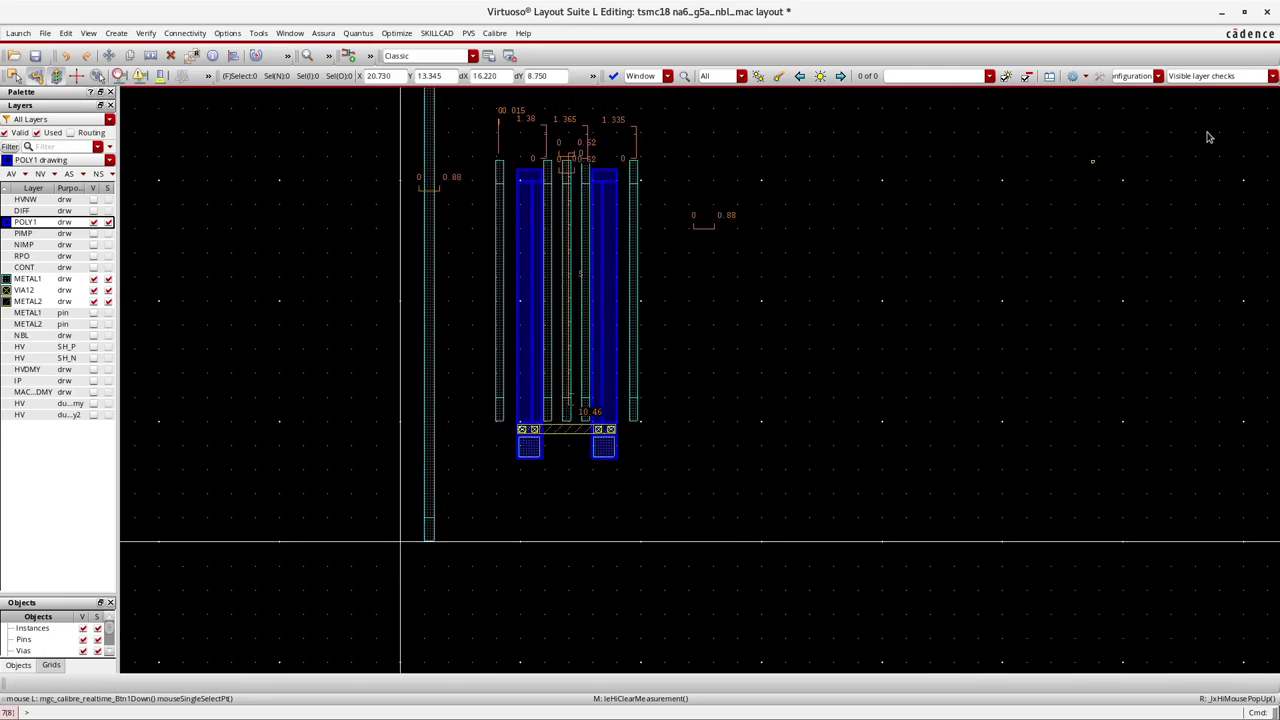
Close the na6_g5a_nbl_mac layout without saving and open the layout of na12_g5a_nbl_mr_mac
{"action": "left_click", "coordinate": [1266, 11]}
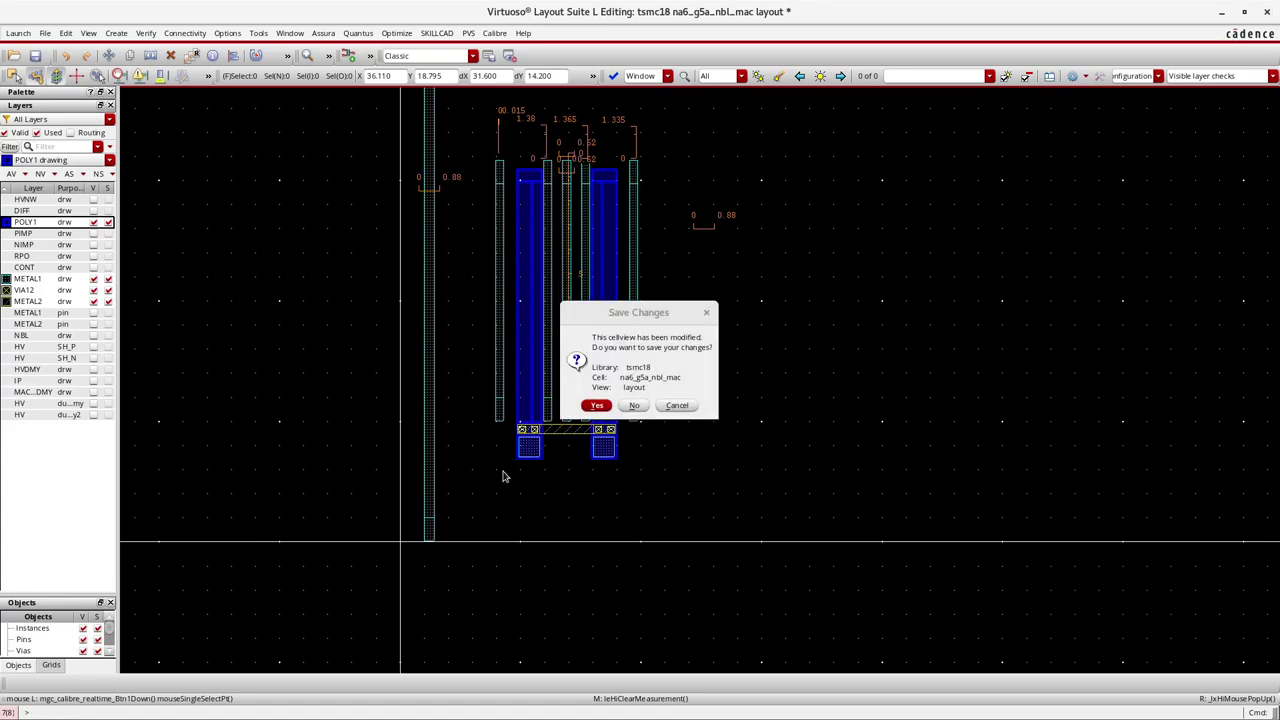
{"action": "left_click", "coordinate": [634, 405]}
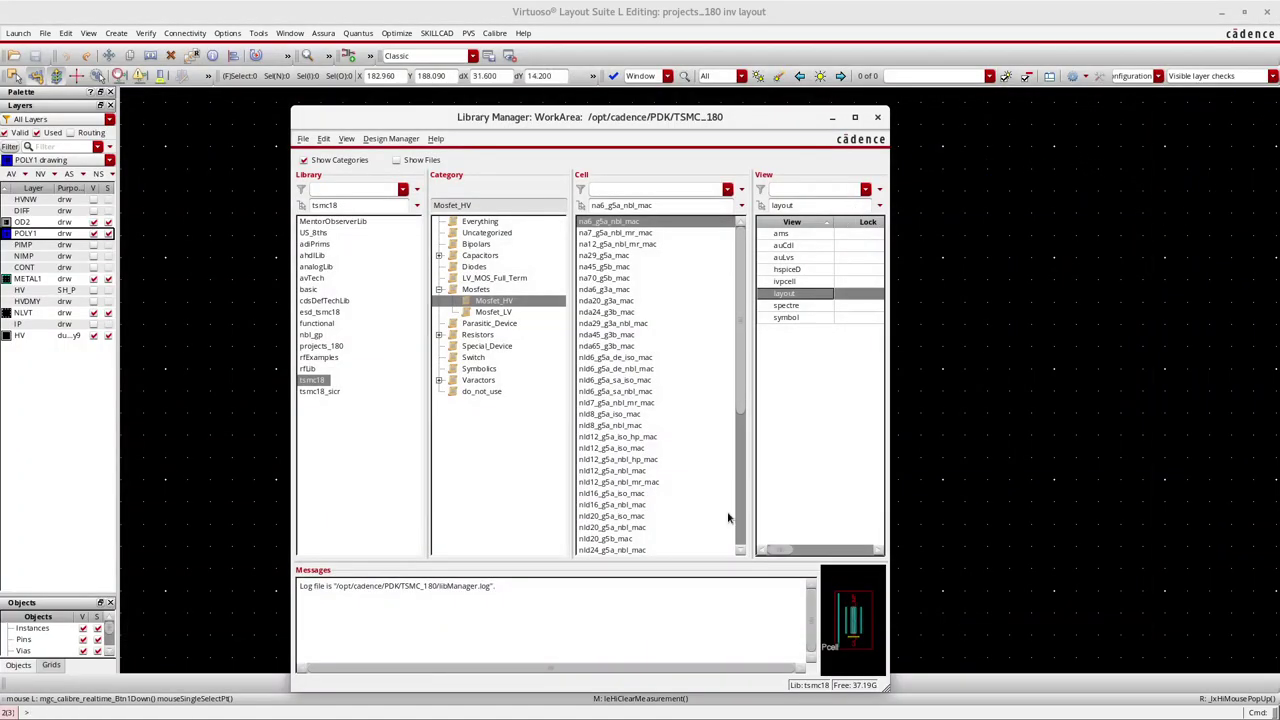
{"action": "left_click", "coordinate": [621, 245]}
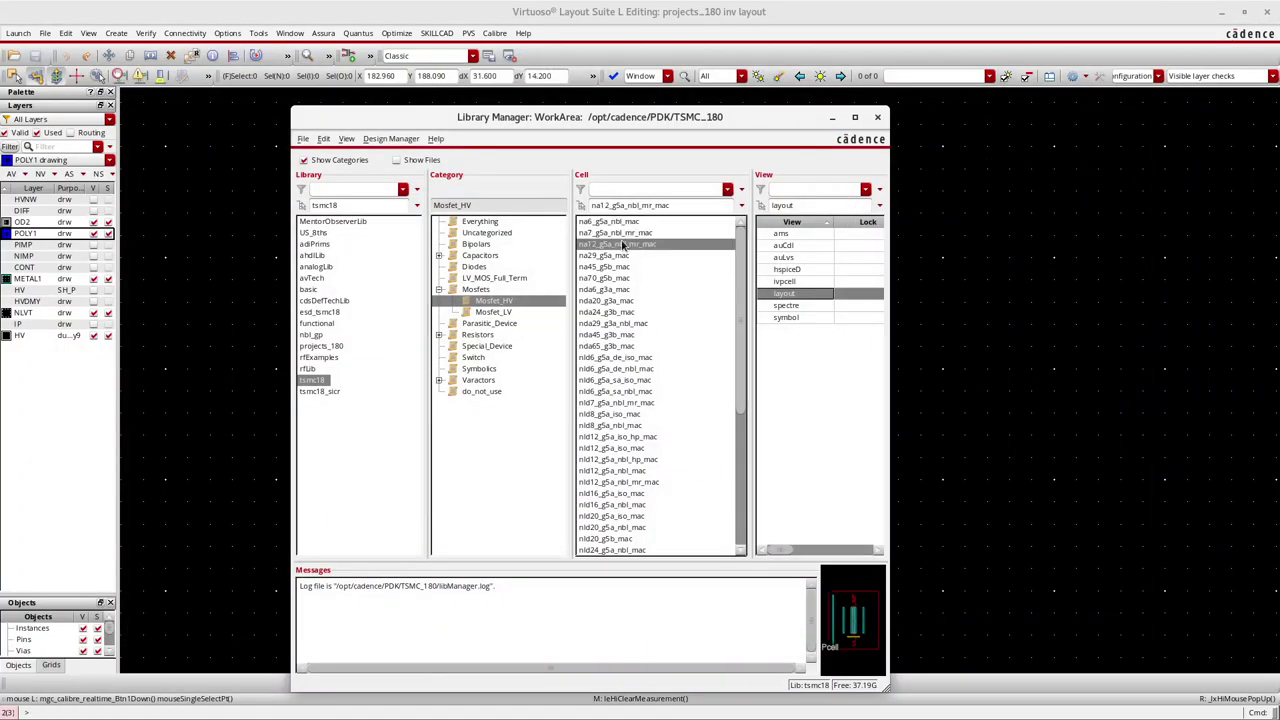
{"action": "double_click", "coordinate": [633, 245]}
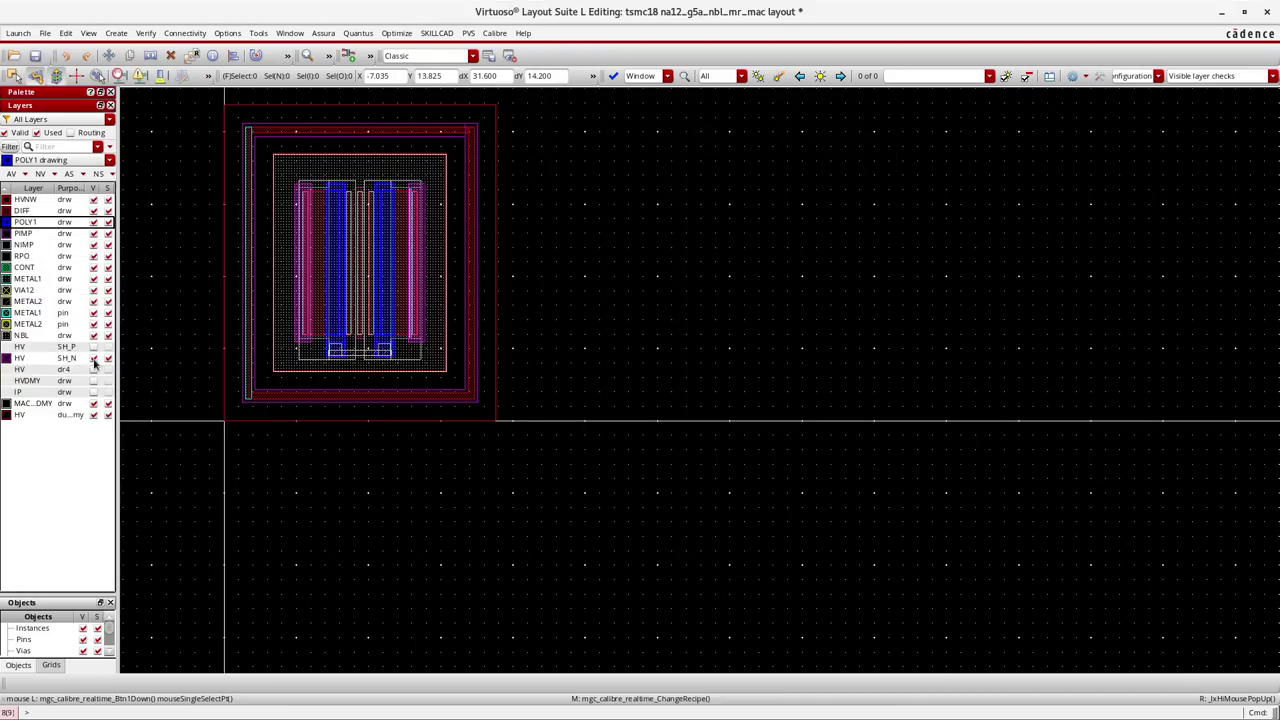
Examine the na12_g5a_nbl_mr_mac layout and place short rulers at the central contact column between the two gates
{"action": "scroll", "coordinate": [282, 201], "scroll_direction": "up", "scroll_amount": 1, "text": "ctrl"}
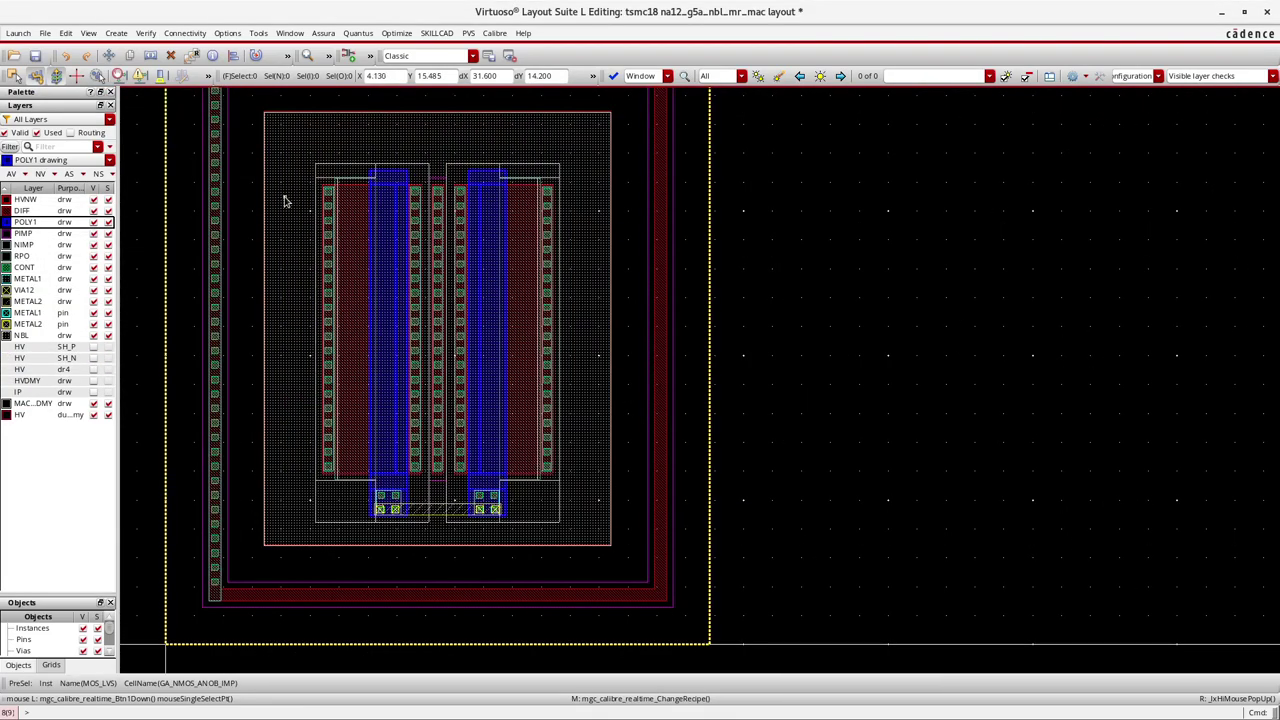
{"action": "scroll", "coordinate": [286, 201], "scroll_direction": "up", "scroll_amount": 1, "text": "ctrl"}
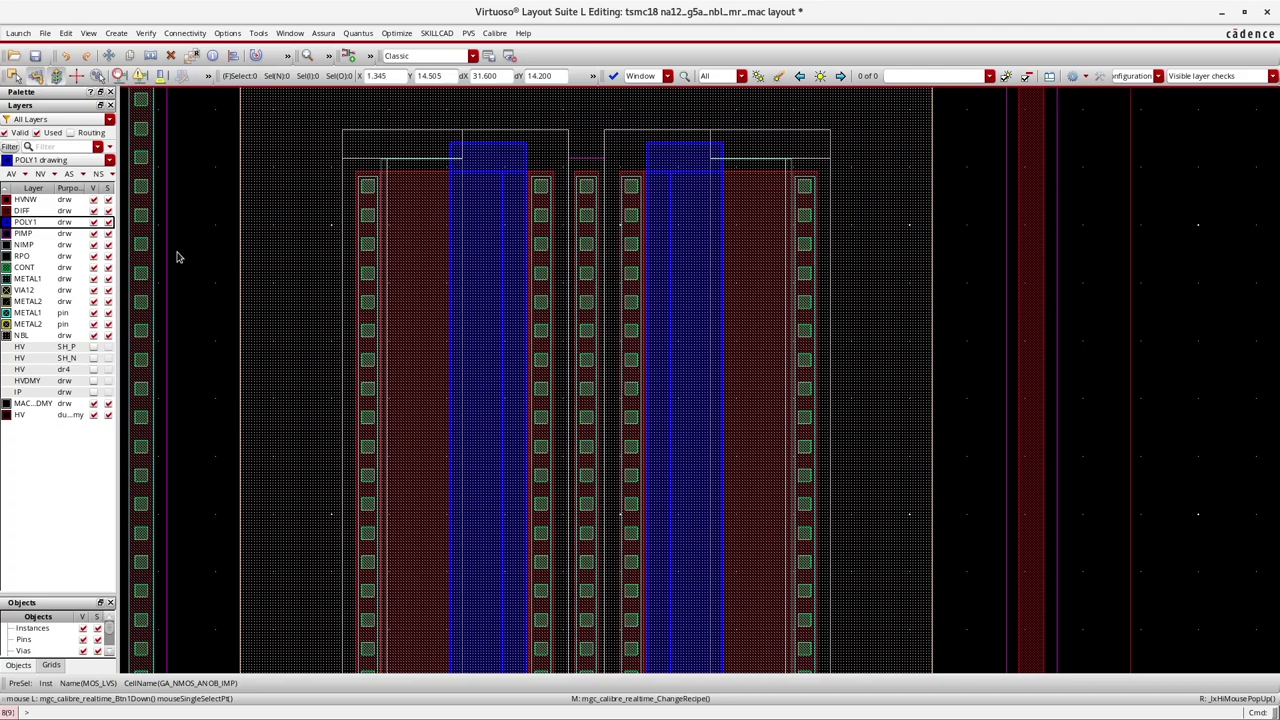
{"action": "scroll", "coordinate": [350, 236], "scroll_direction": "down", "scroll_amount": 2, "text": "ctrl"}
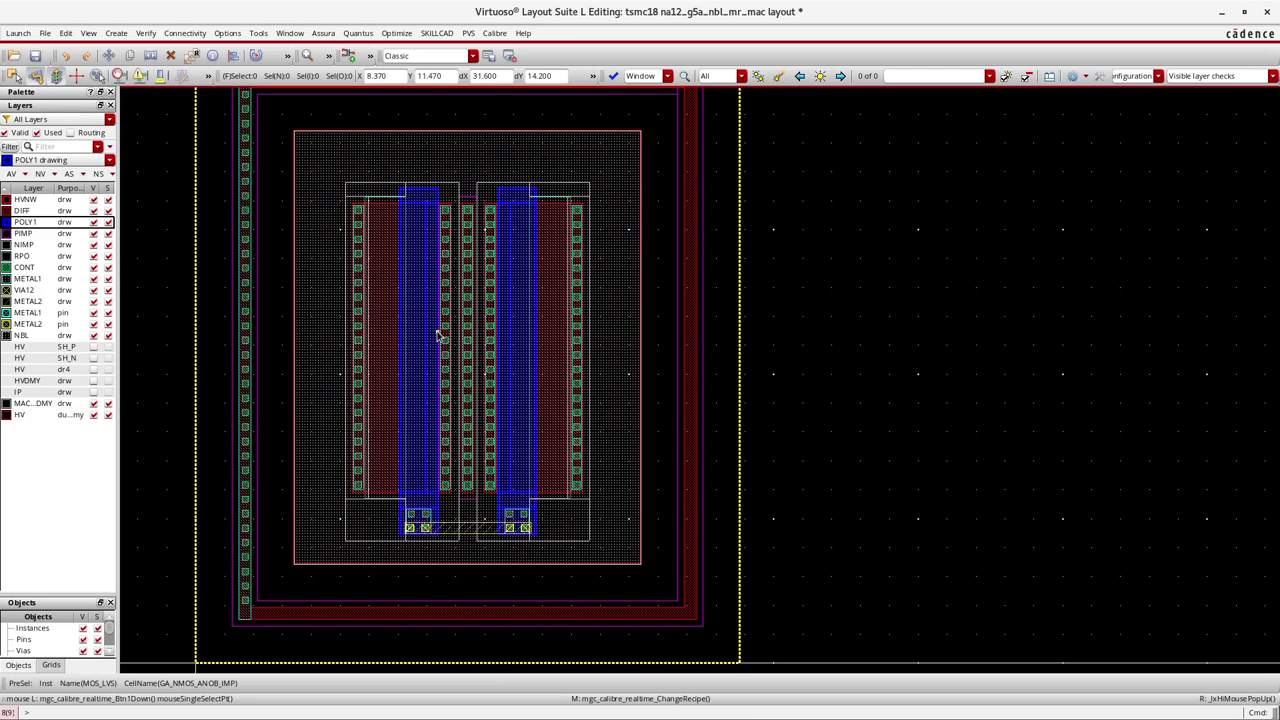
{"action": "key", "text": "k"}
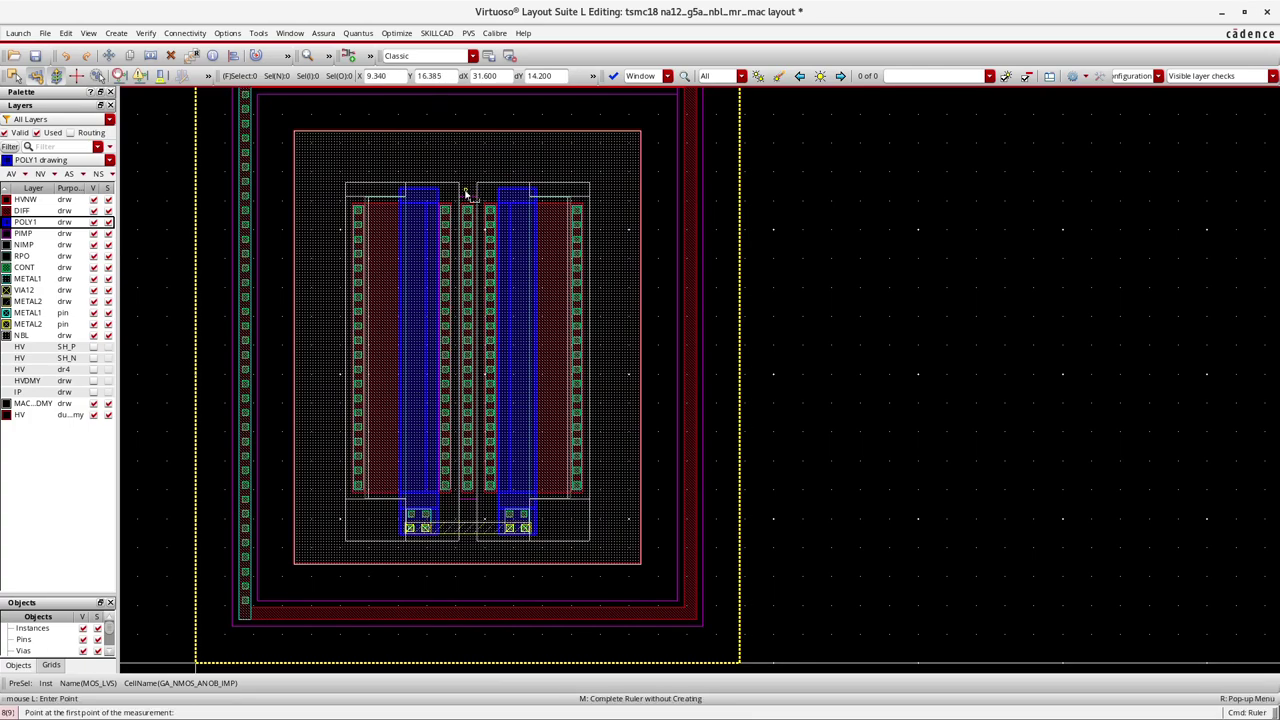
{"action": "left_click", "coordinate": [469, 183]}
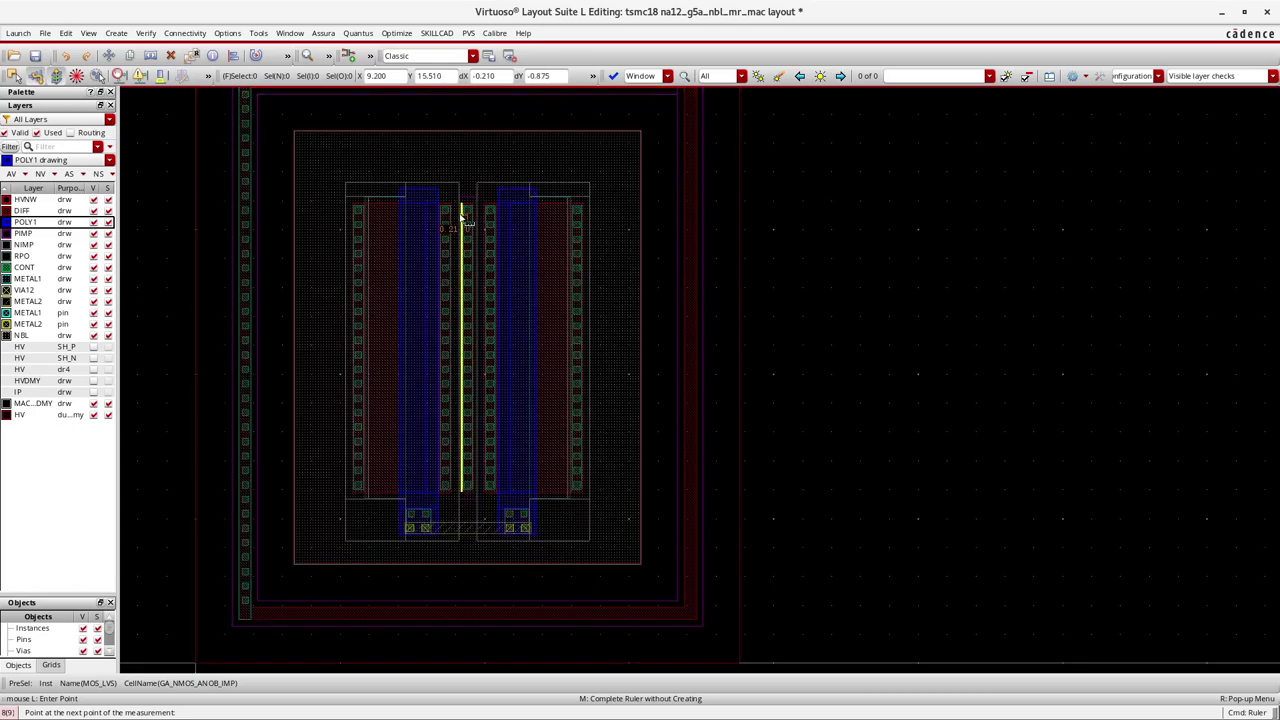
{"action": "left_click", "coordinate": [471, 238]}
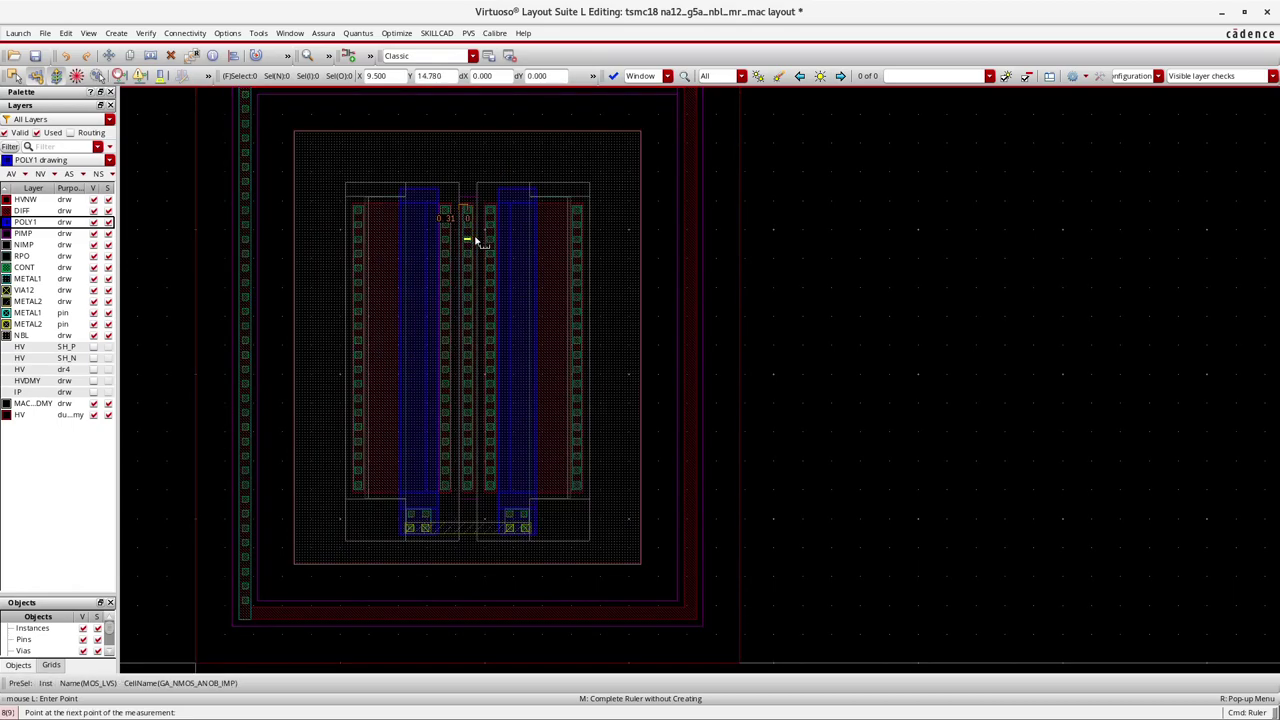
Mark the four source and drain contact columns with vertical rulers on the inner pair and horizontal rulers on the outer pair
{"action": "left_click", "coordinate": [445, 204]}
{"action": "left_click", "coordinate": [444, 160]}
{"action": "left_click", "coordinate": [493, 186]}
{"action": "left_click", "coordinate": [490, 161]}
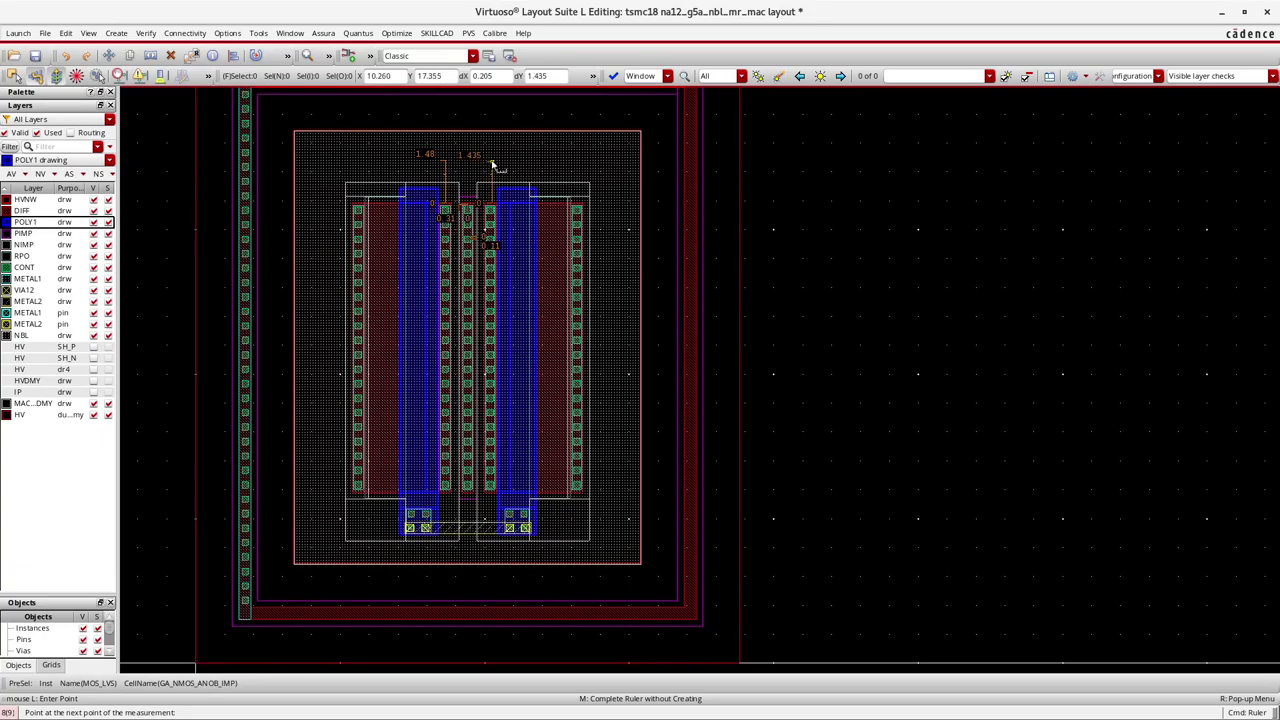
{"action": "left_click", "coordinate": [575, 214]}
{"action": "left_click", "coordinate": [623, 214]}
{"action": "left_click", "coordinate": [358, 229]}
{"action": "left_click", "coordinate": [317, 229]}
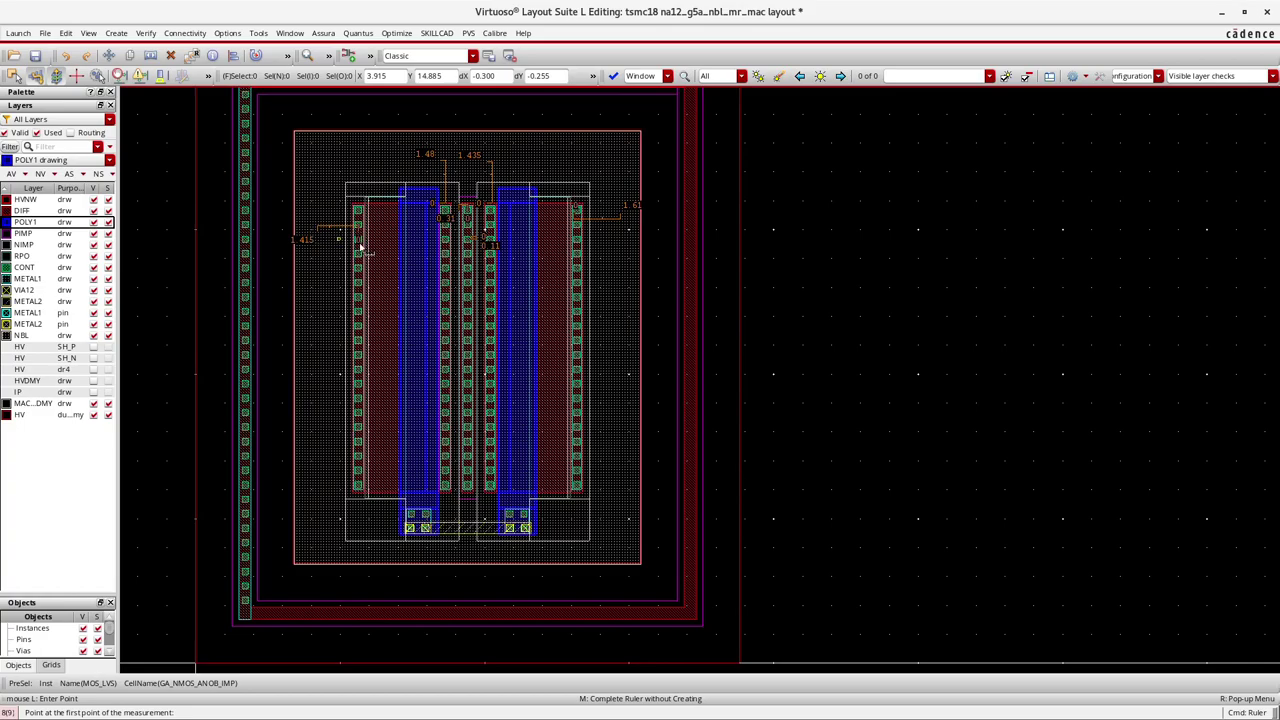
Measure the spacing from the left POLY1 gate to its outer and inner contact columns with horizontal rulers
{"action": "scroll", "coordinate": [368, 228], "scroll_direction": "up", "scroll_amount": 1, "text": "ctrl"}
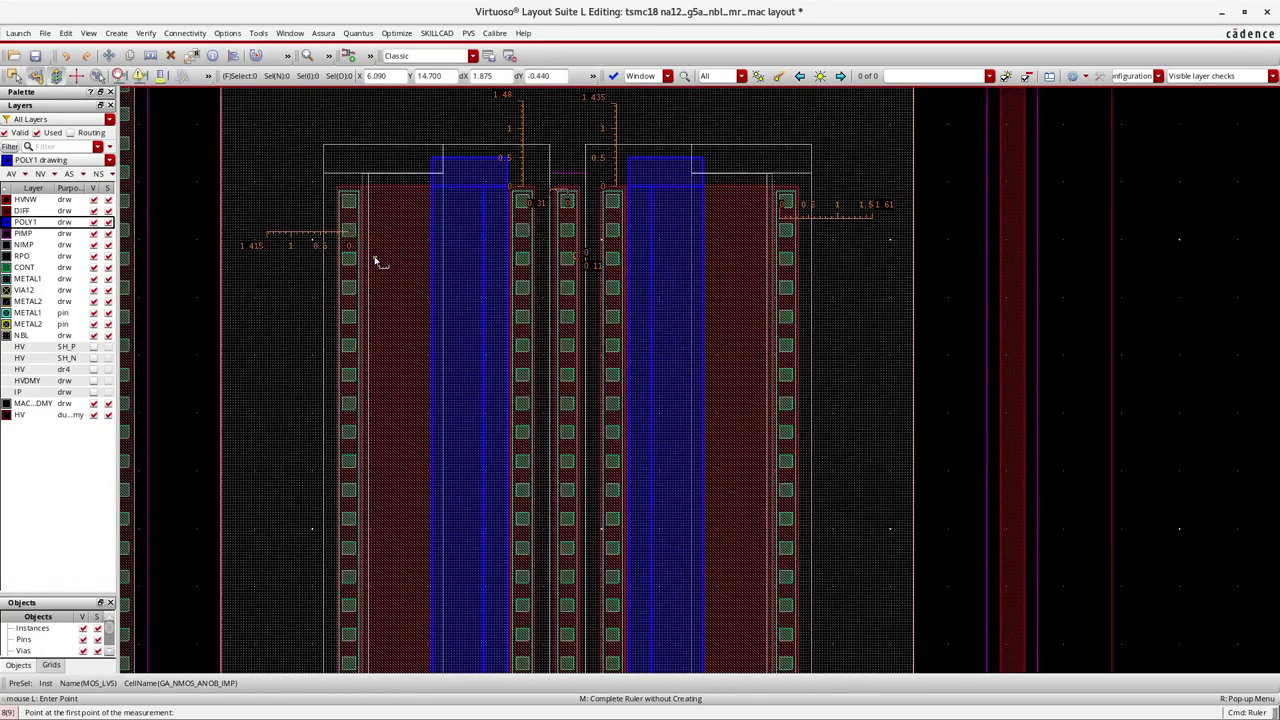
{"action": "left_click", "coordinate": [370, 262]}
{"action": "left_click", "coordinate": [434, 266]}
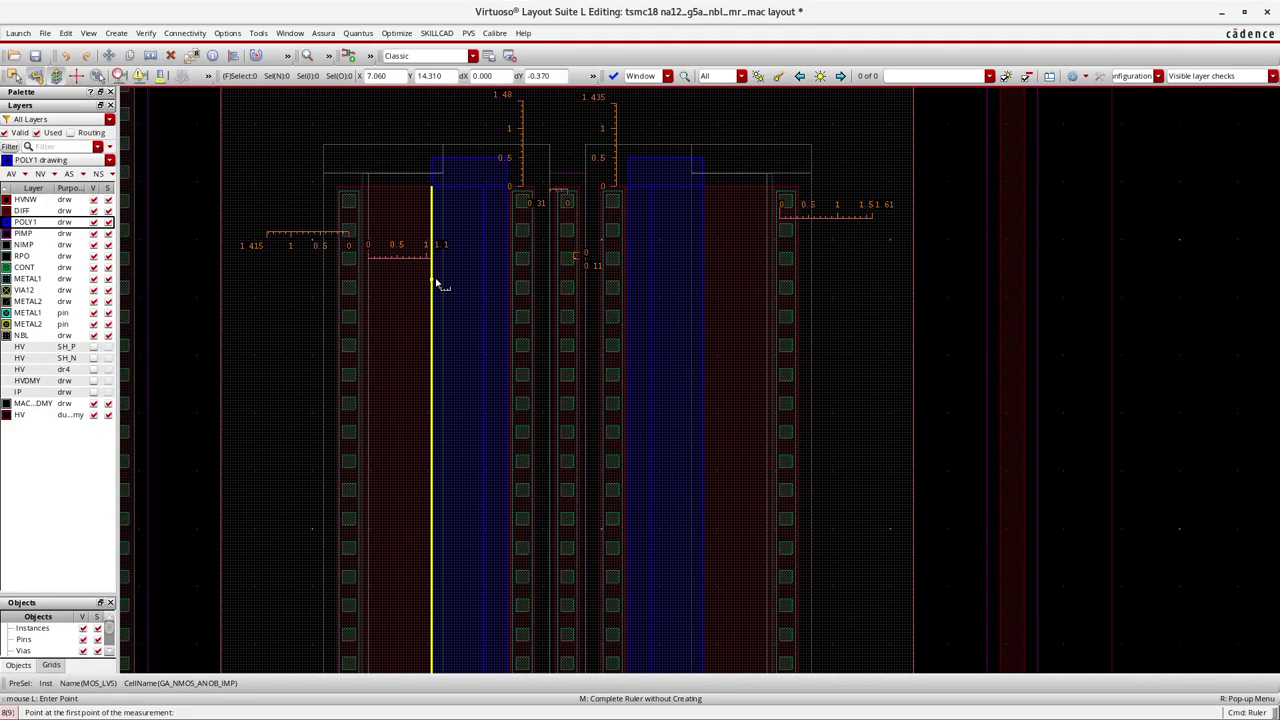
{"action": "scroll", "coordinate": [500, 250], "scroll_direction": "up", "scroll_amount": 1, "text": "ctrl"}
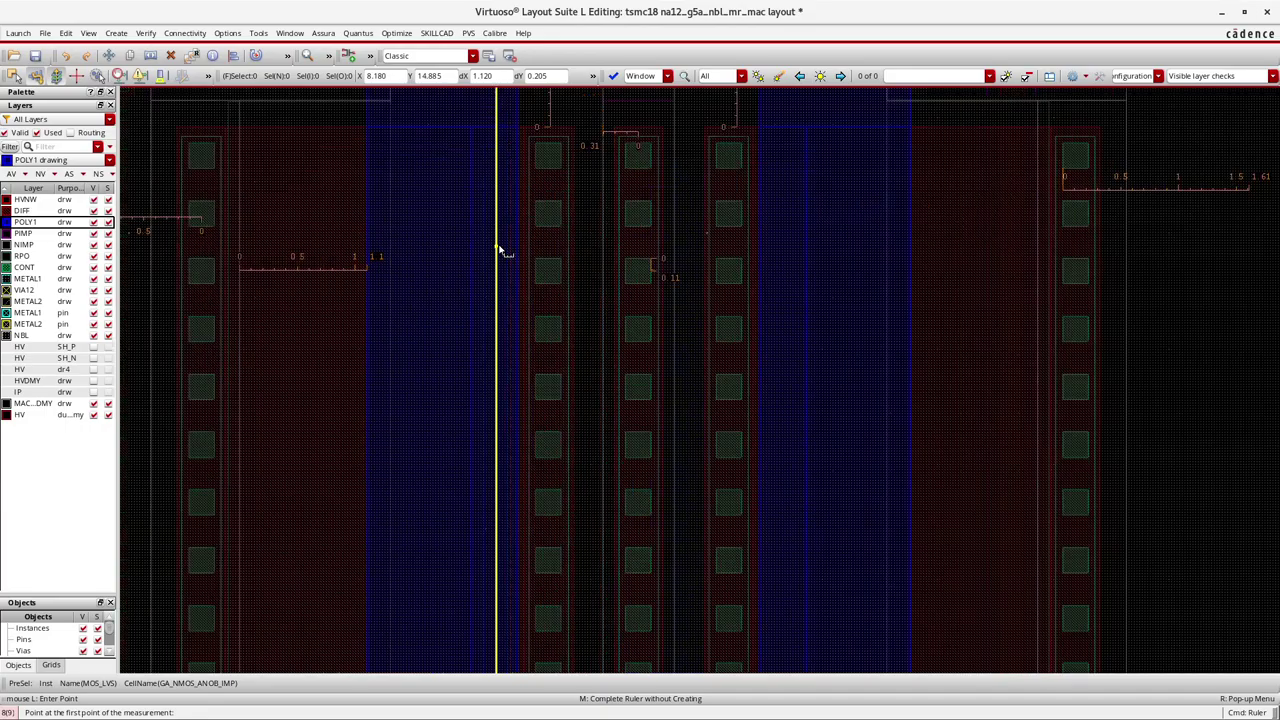
{"action": "left_click", "coordinate": [519, 256]}
{"action": "left_click", "coordinate": [530, 256]}
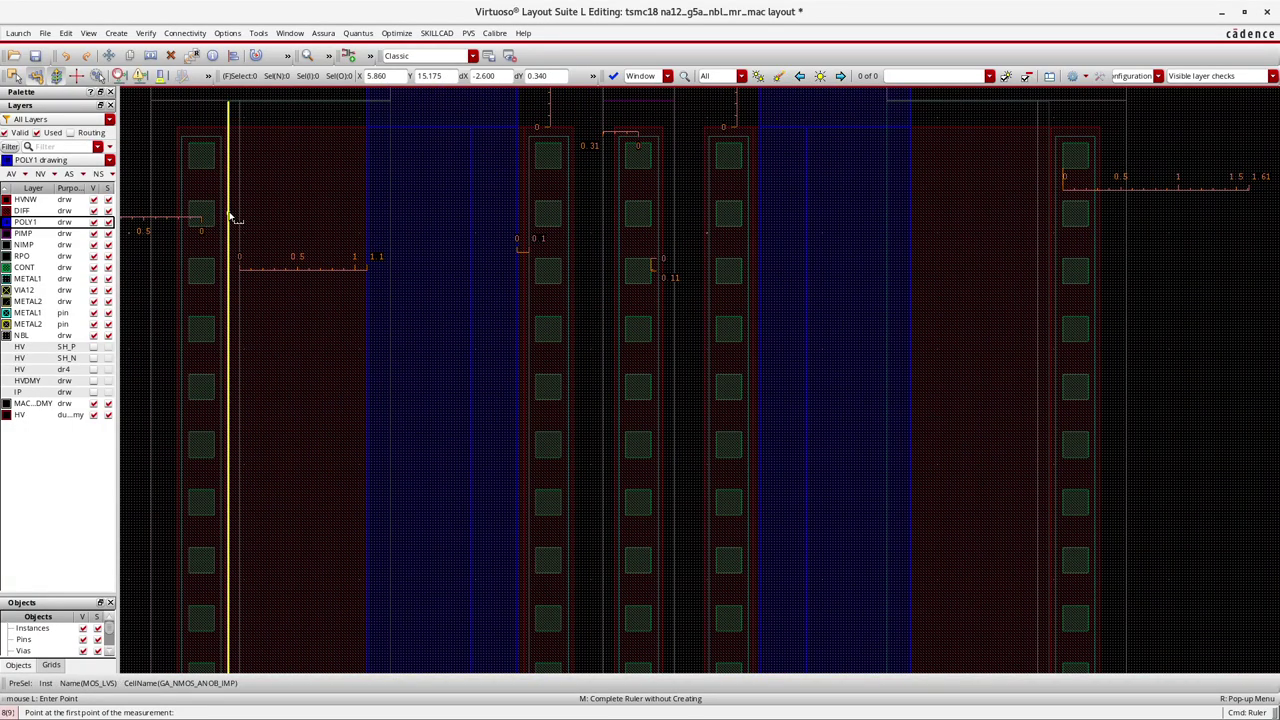
{"action": "left_click", "coordinate": [221, 219]}
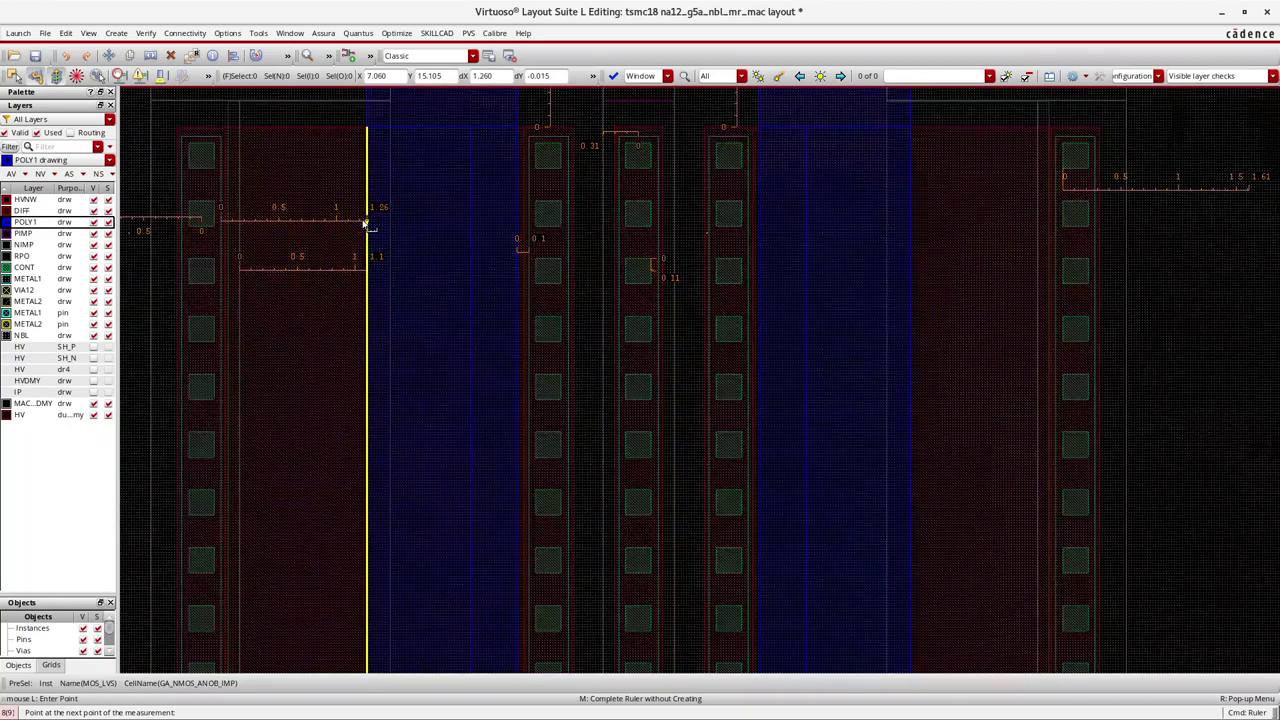
{"action": "left_click", "coordinate": [368, 222]}
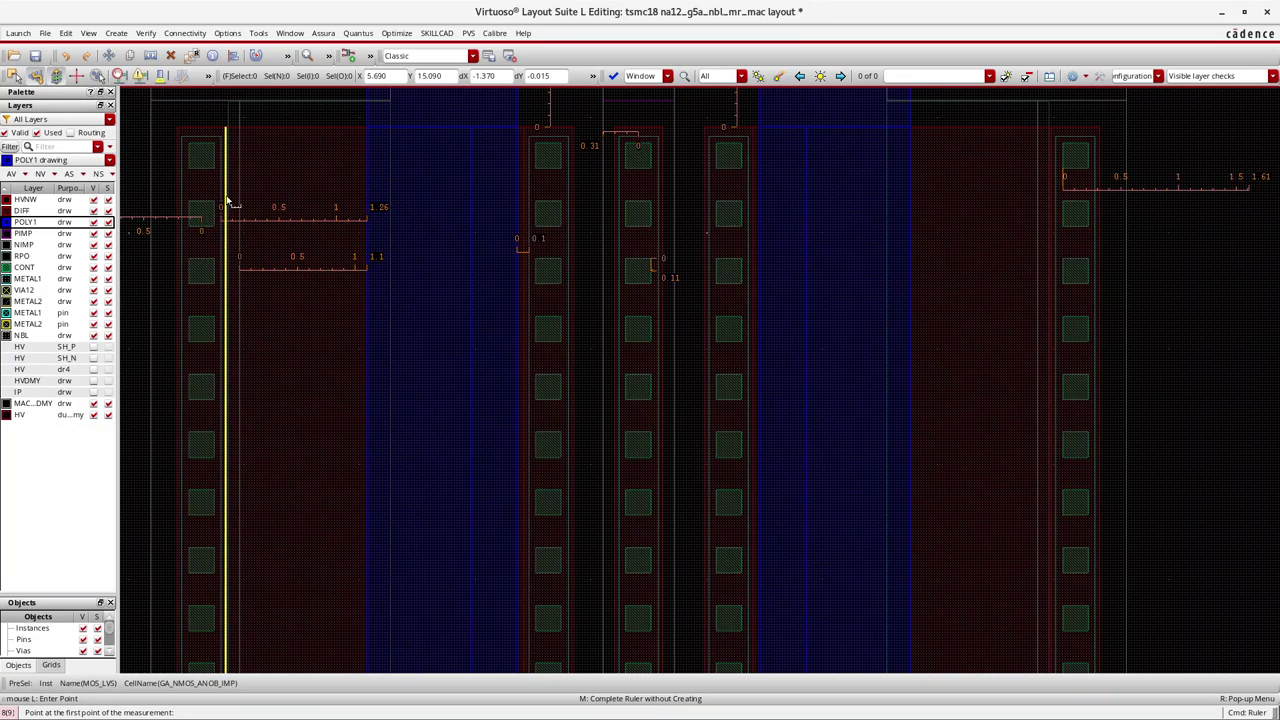
Close the projects_180 inv layout and arrange the na12_g5a_nbl_mr_mac layout side by side with the nanch5_biso layout
{"action": "scroll", "coordinate": [289, 173], "scroll_direction": "down", "scroll_amount": 2, "text": "ctrl"}
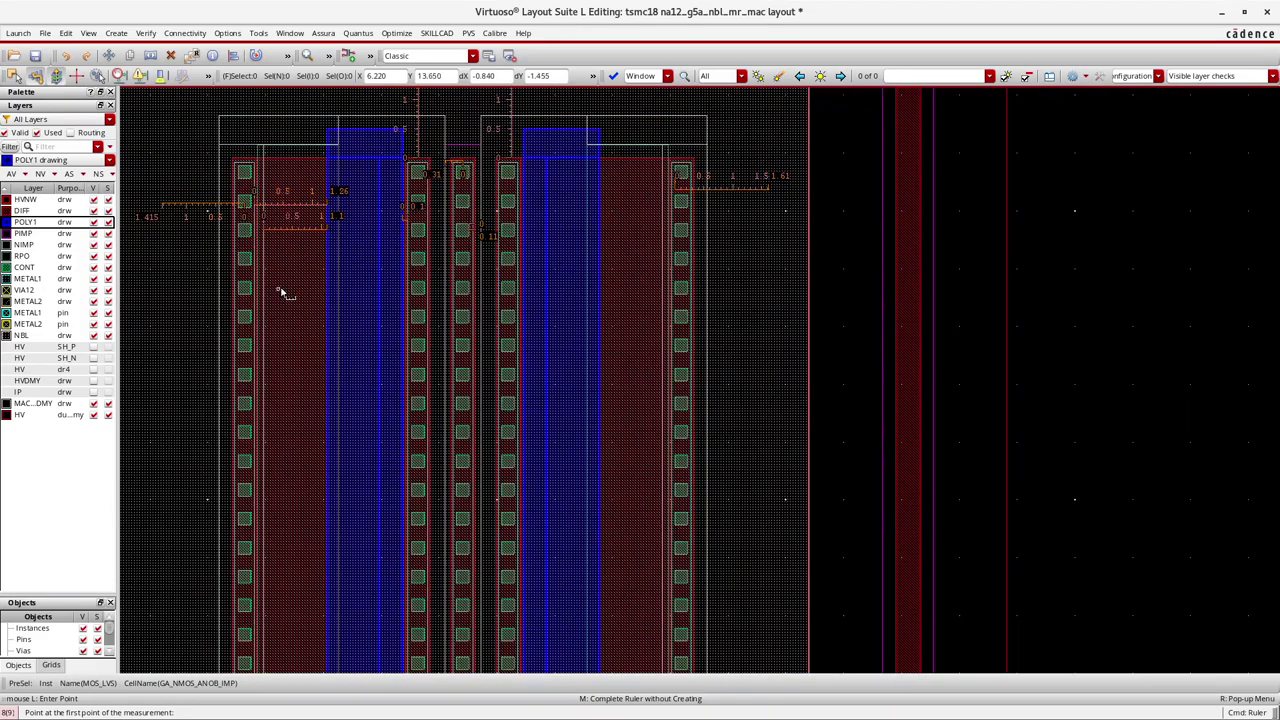
{"action": "left_click", "coordinate": [1248, 13]}
{"action": "left_click", "coordinate": [1008, 261]}
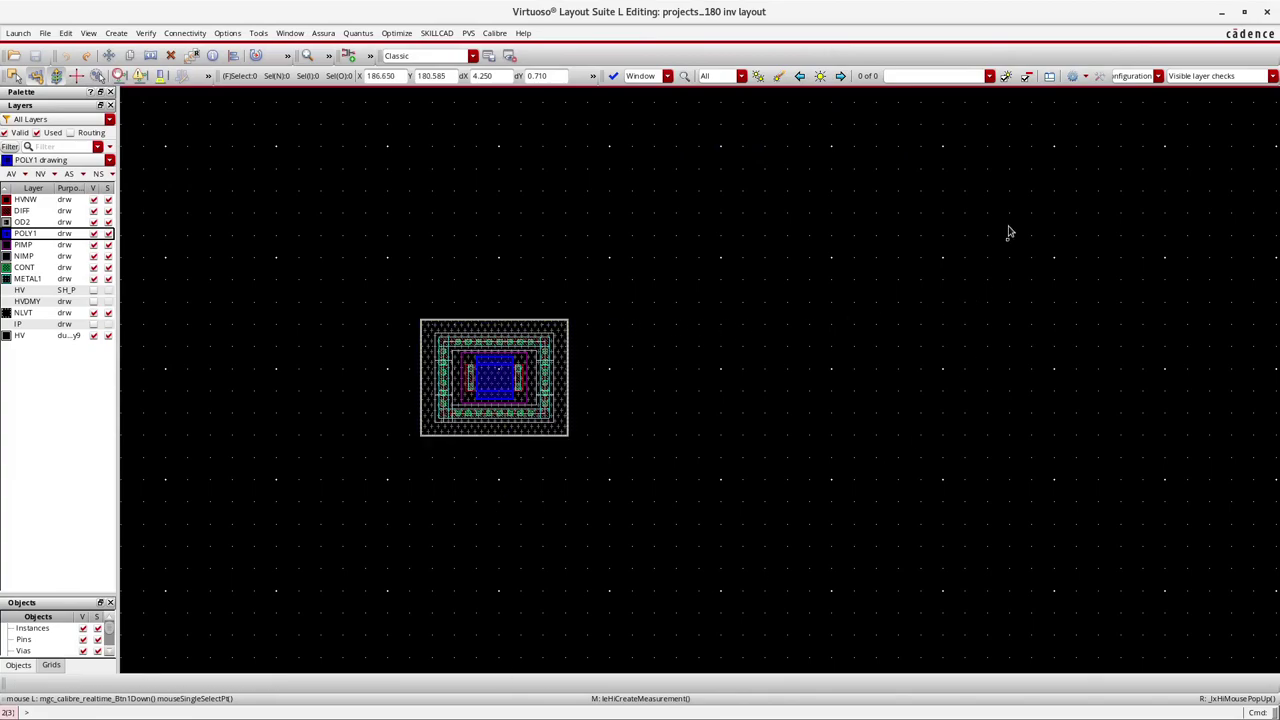
{"action": "left_click", "coordinate": [1268, 13]}
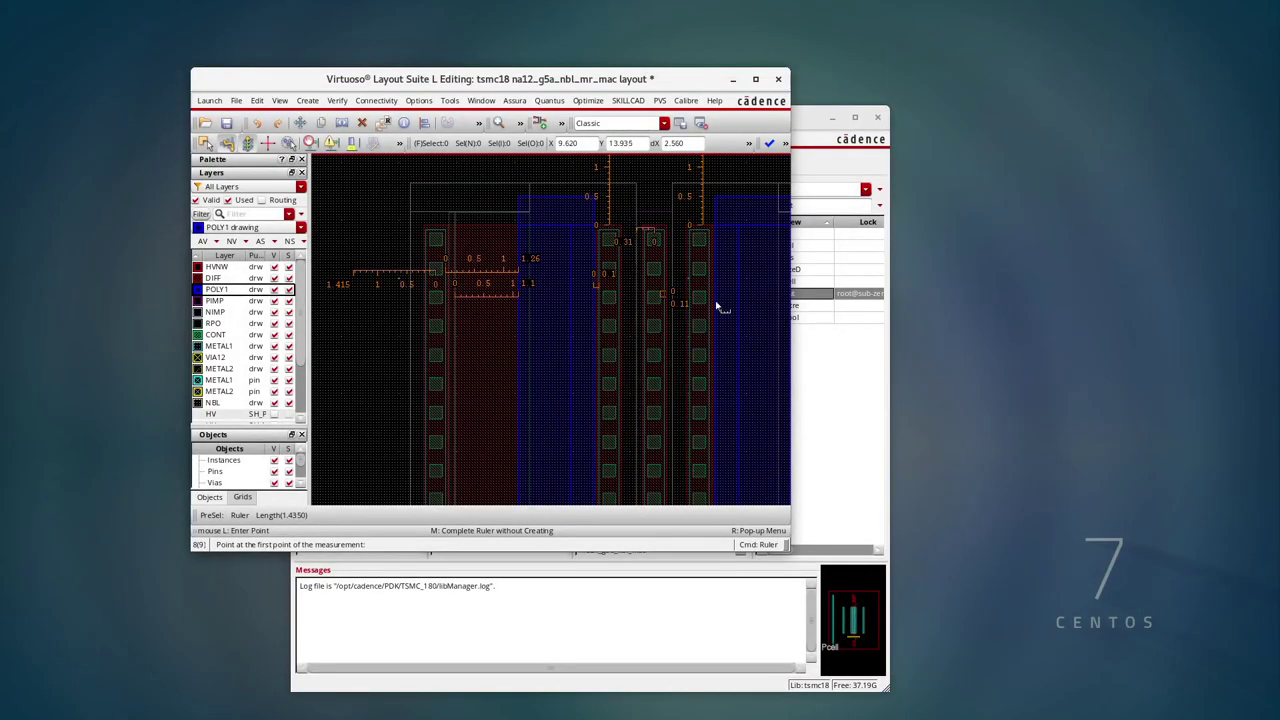
{"action": "left_click_drag", "start_coordinate": [461, 79], "coordinate": [341, 92]}
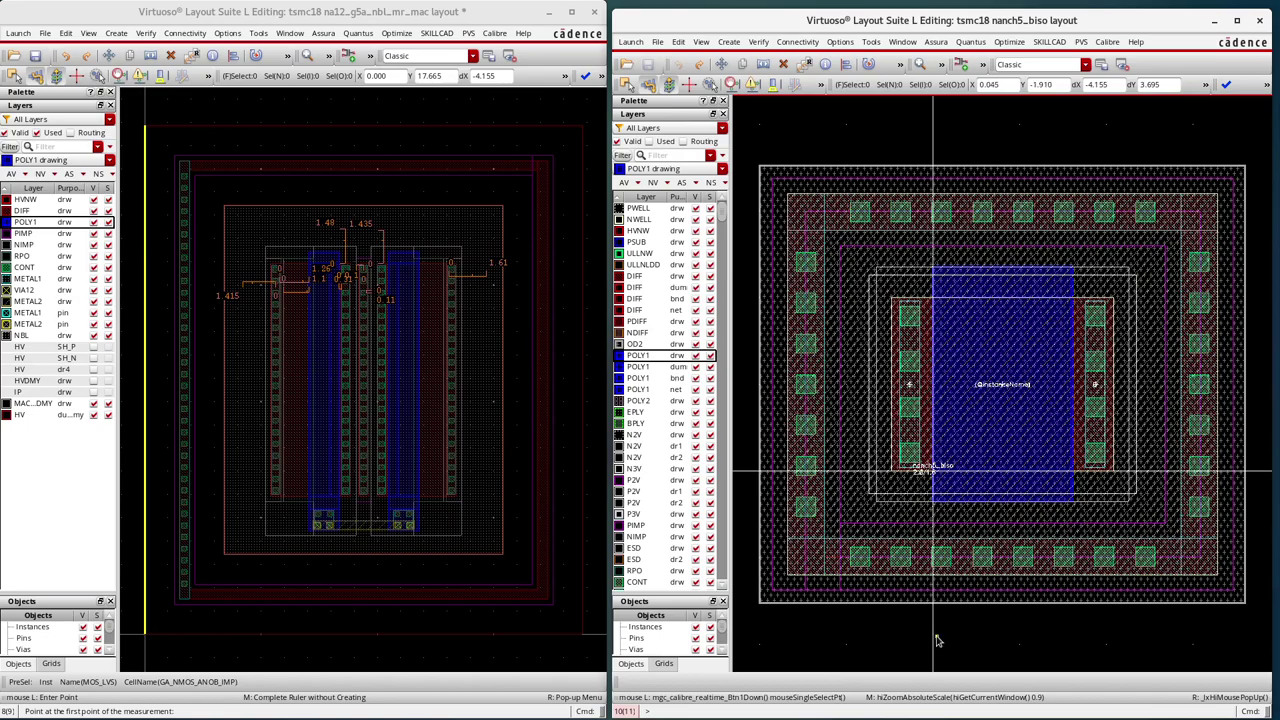
Measure the distance from each side of the POLY1 gate to the outer DIFF edge in the nanch5_biso layout with horizontal rulers
{"action": "key", "text": "k"}
{"action": "left_click", "coordinate": [932, 342]}
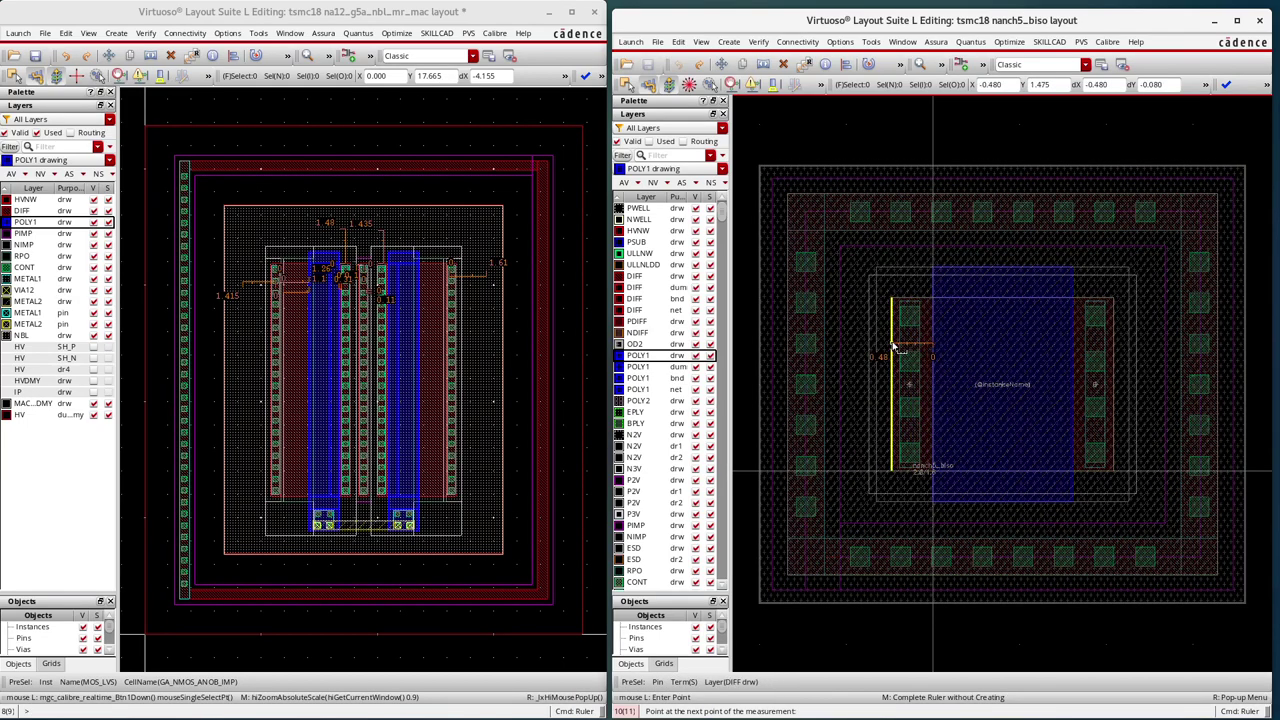
{"action": "left_click", "coordinate": [893, 345]}
{"action": "left_click", "coordinate": [1073, 343]}
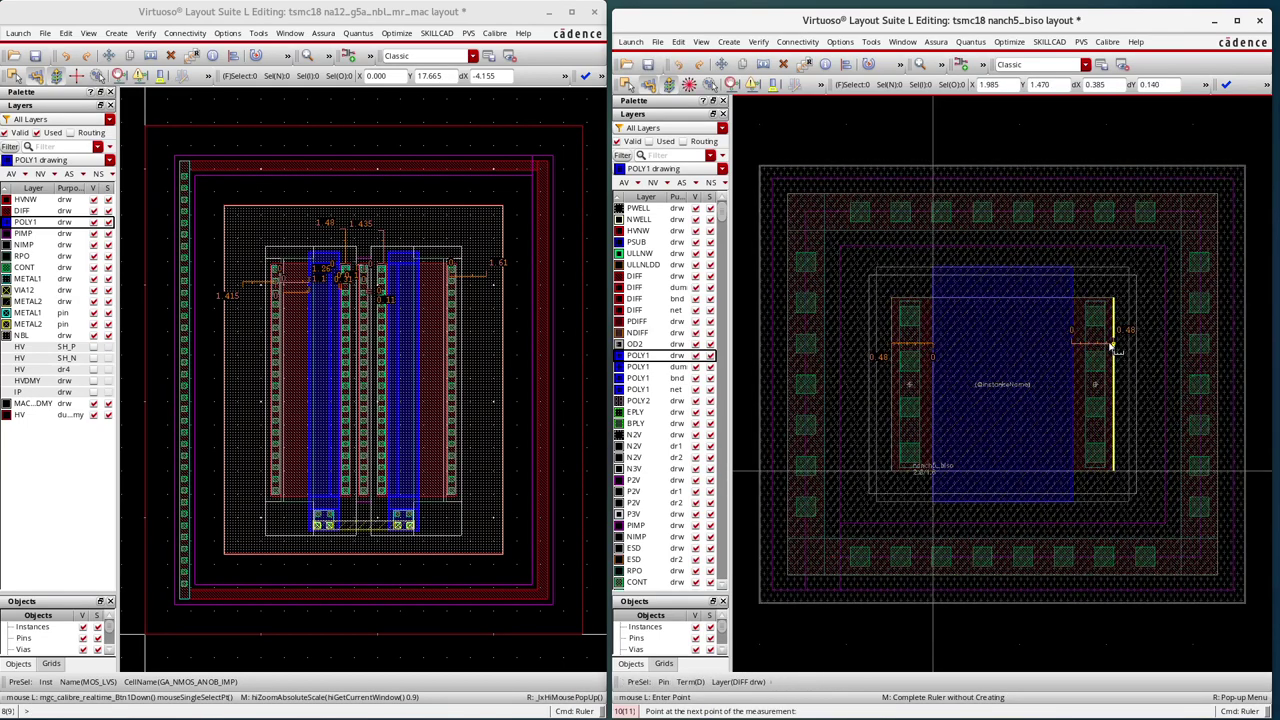
{"action": "left_click", "coordinate": [1113, 344]}
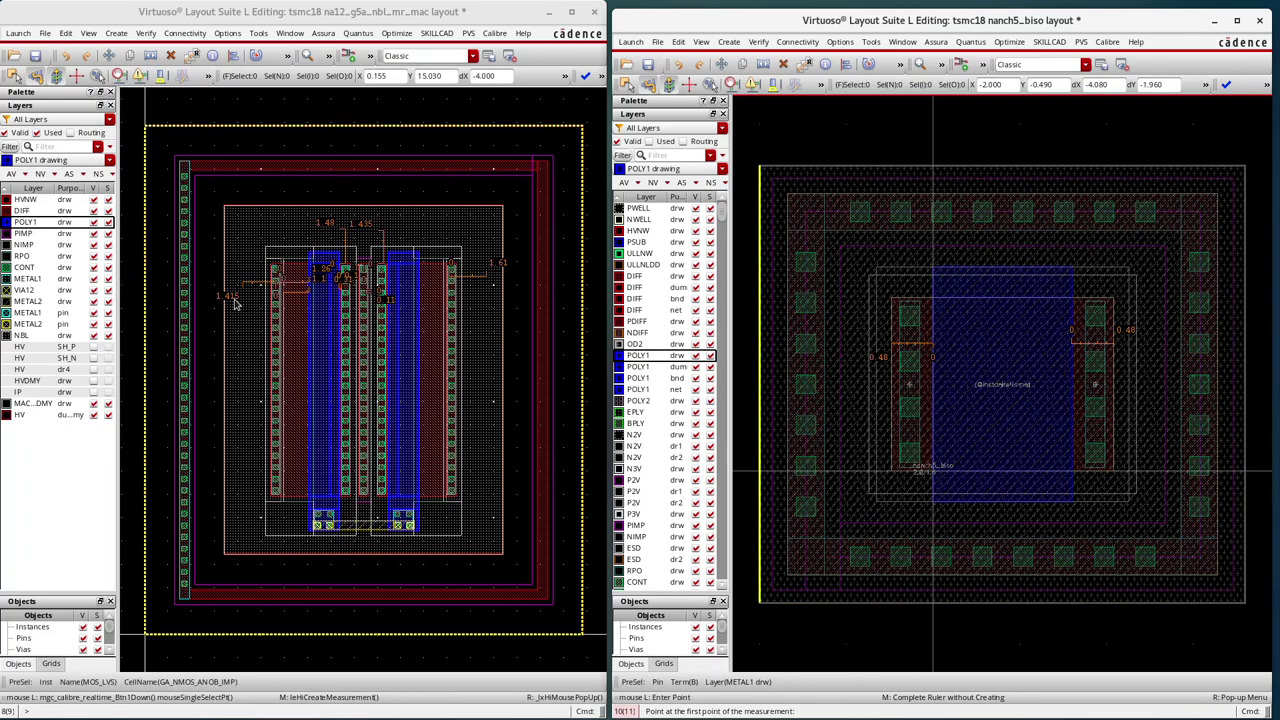
Compare the gate-to-contact spacings and overall structure of na12_g5a_nbl_mr_mac with the adjacent nanch5_biso layout, aligning the two windows
{"action": "scroll", "coordinate": [268, 325], "scroll_direction": "up", "scroll_amount": 2, "text": "ctrl"}
{"action": "scroll", "coordinate": [312, 283], "scroll_direction": "up", "scroll_amount": 2, "text": "ctrl"}
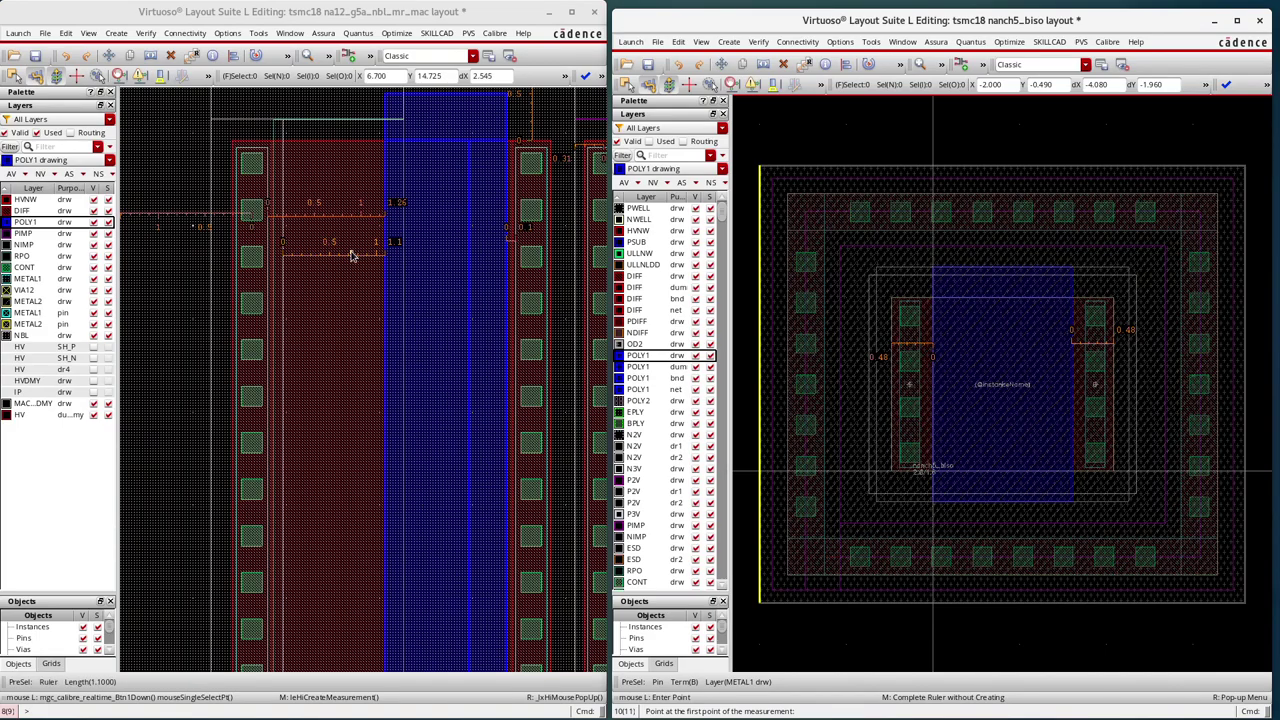
{"action": "scroll", "coordinate": [388, 238], "scroll_direction": "down", "scroll_amount": 2, "text": "ctrl"}
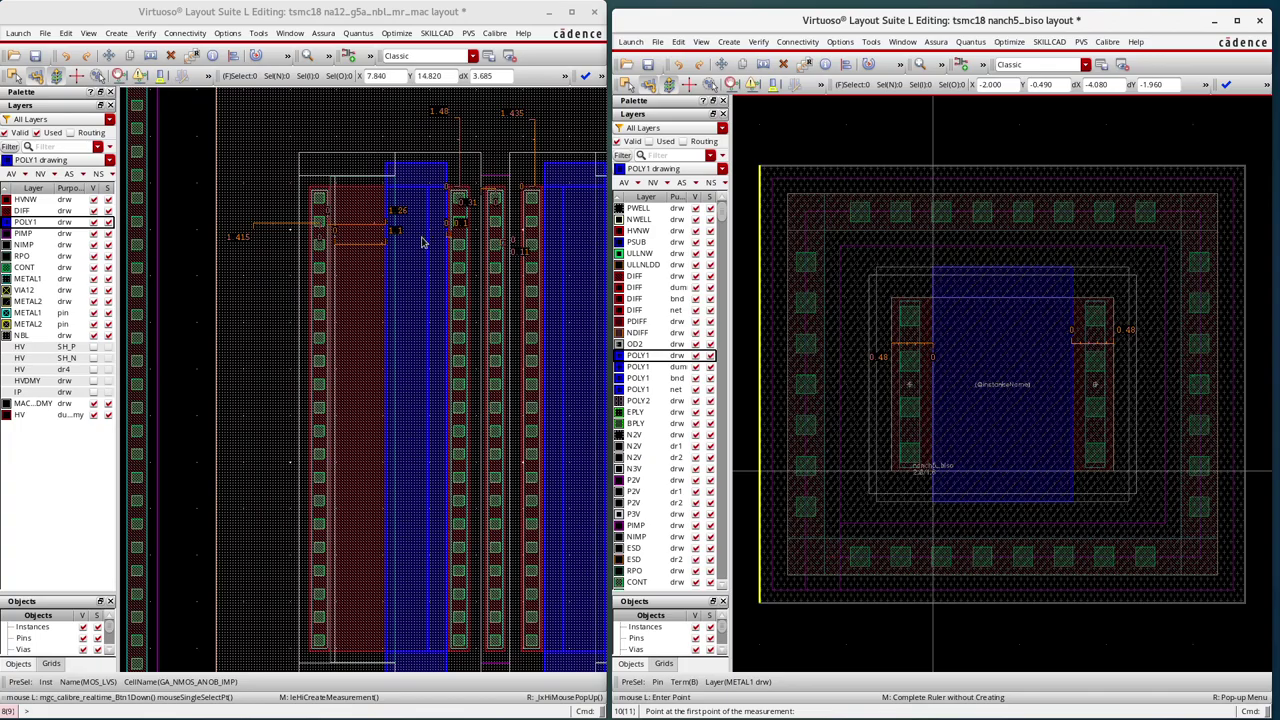
{"action": "scroll", "coordinate": [423, 234], "scroll_direction": "down", "scroll_amount": 3, "text": "ctrl"}
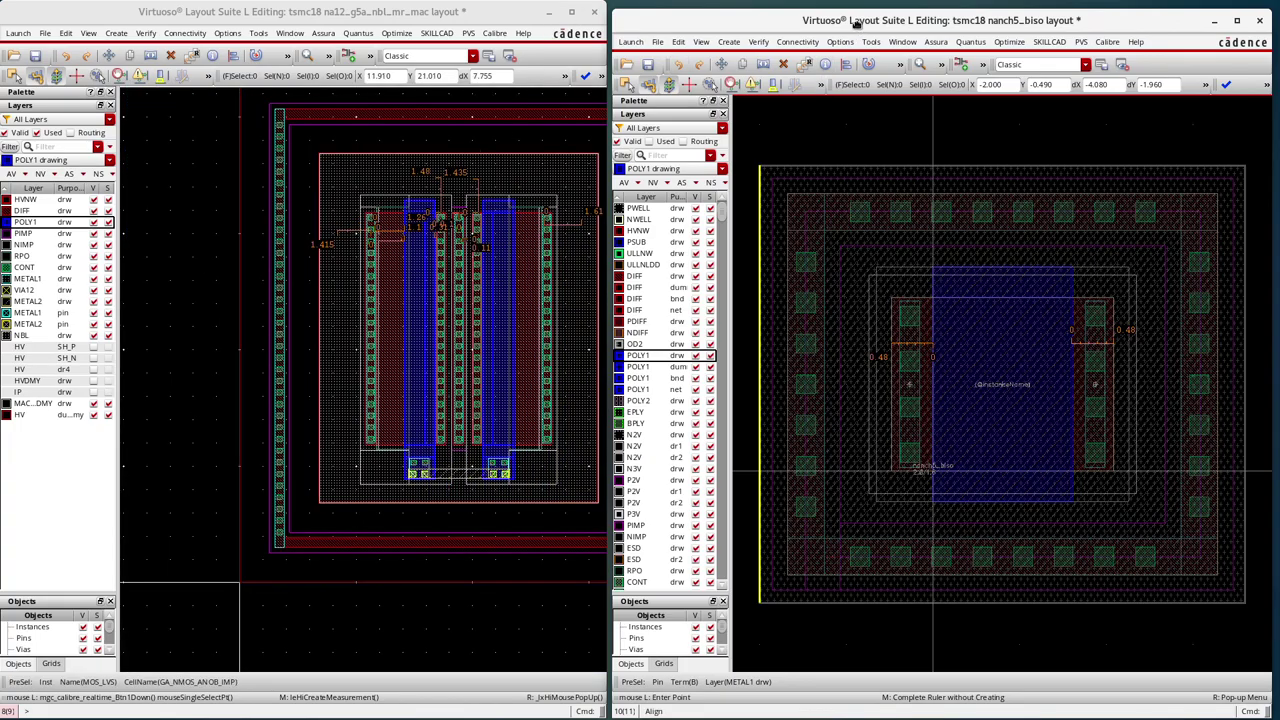
{"action": "left_click_drag", "start_coordinate": [862, 20], "coordinate": [870, 13]}
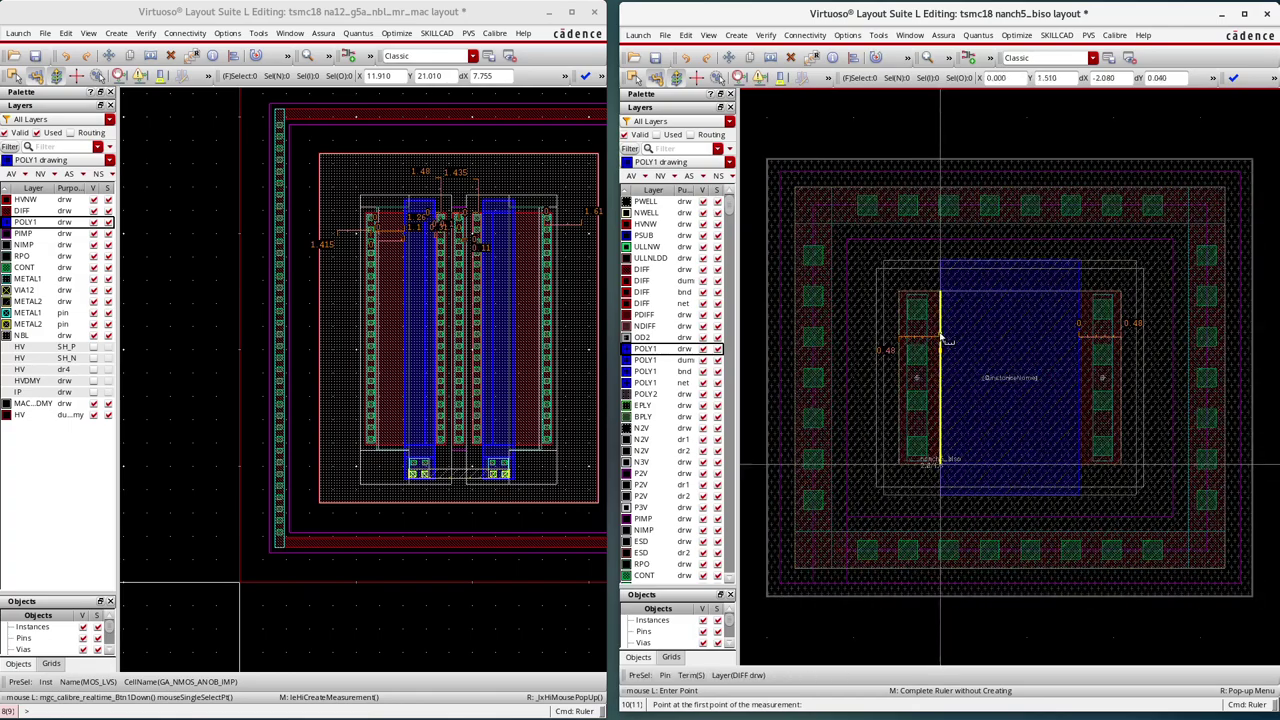
{"action": "scroll", "coordinate": [392, 335], "scroll_direction": "down", "scroll_amount": 3, "text": "ctrl"}
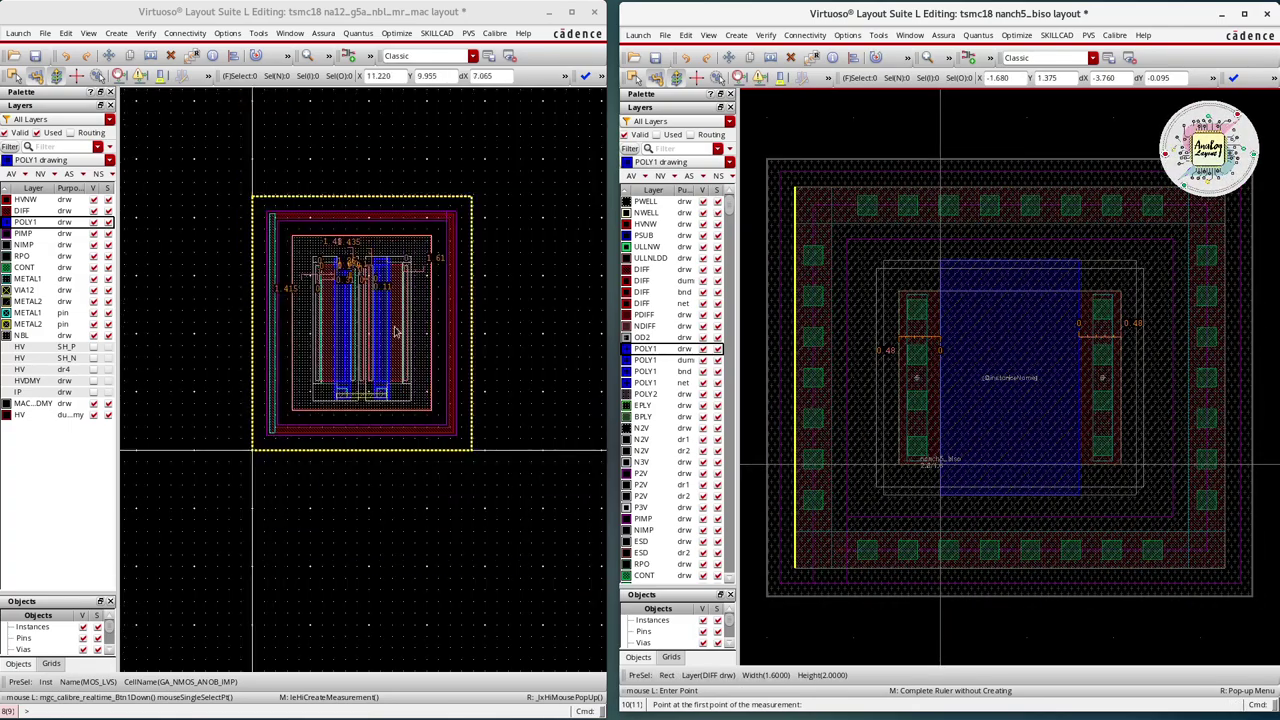
{"action": "scroll", "coordinate": [340, 299], "scroll_direction": "up", "scroll_amount": 2, "text": "ctrl"}
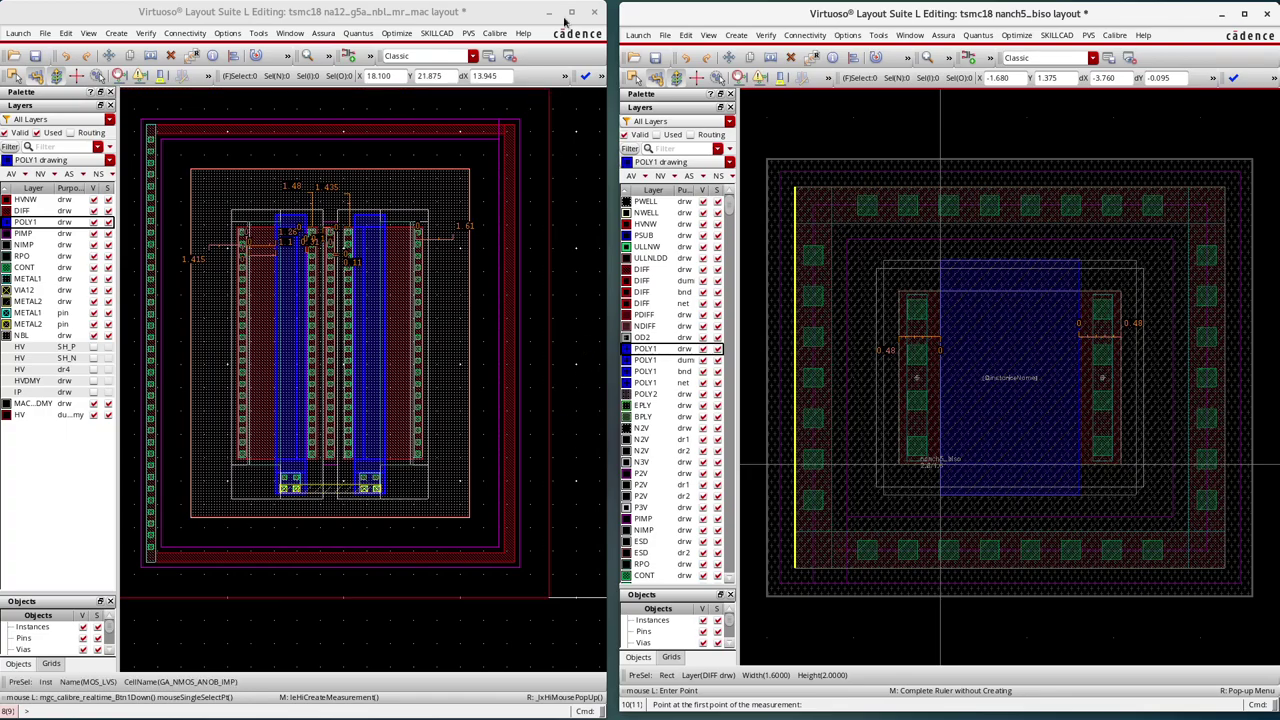
Maximize the na12_g5a_nbl_mr_mac layout and examine its ruler-marked gate, contact and drift regions
{"action": "left_click", "coordinate": [573, 13]}
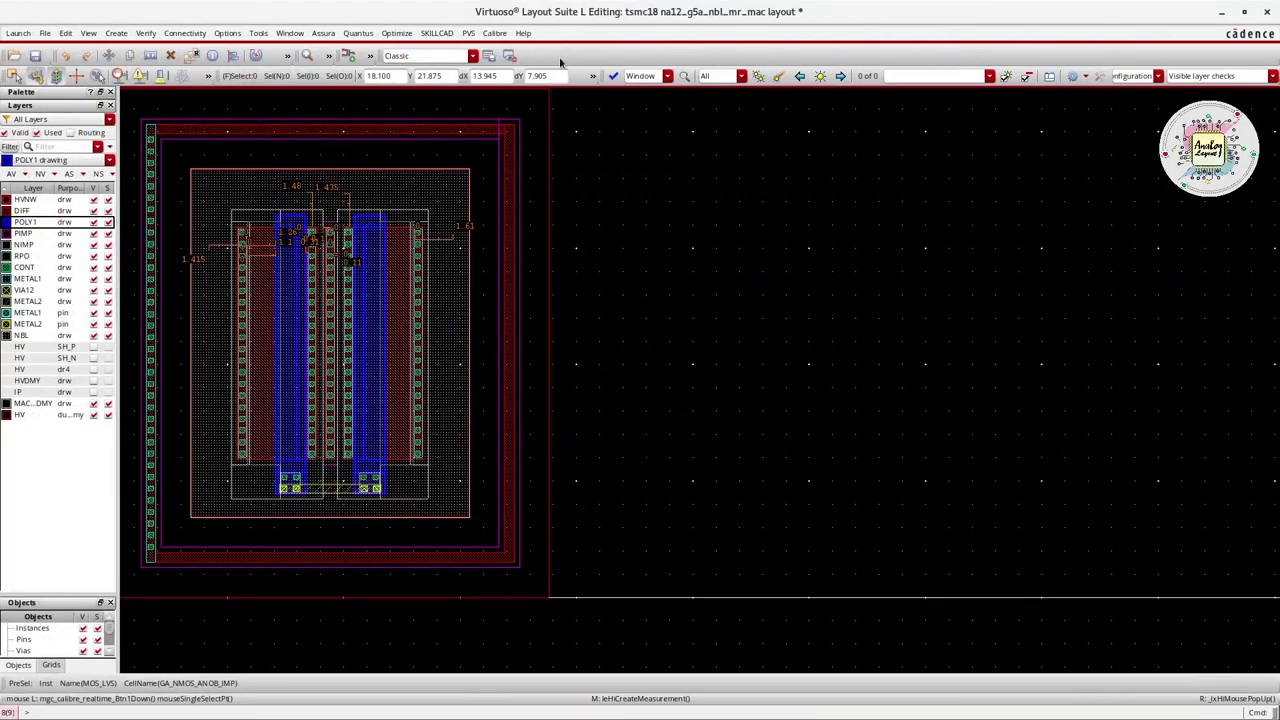
{"action": "key", "text": "f"}
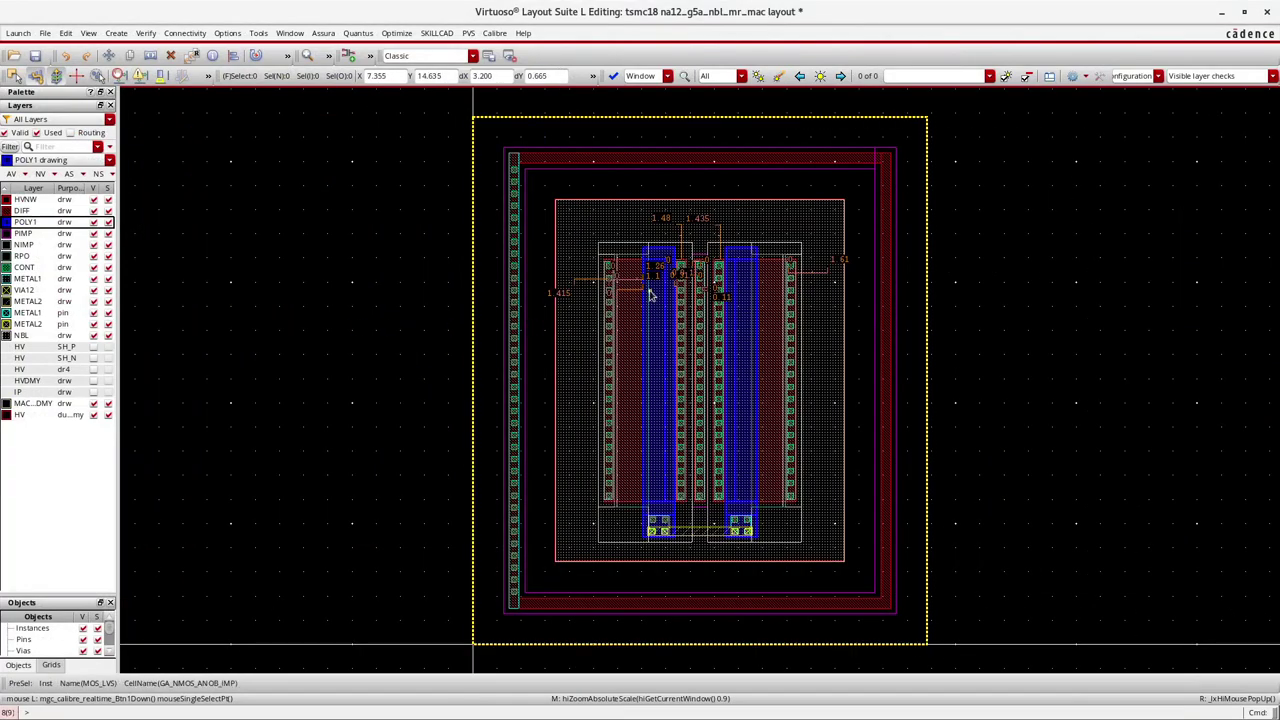
{"action": "scroll", "coordinate": [640, 296], "scroll_direction": "up", "scroll_amount": 2, "text": "ctrl"}
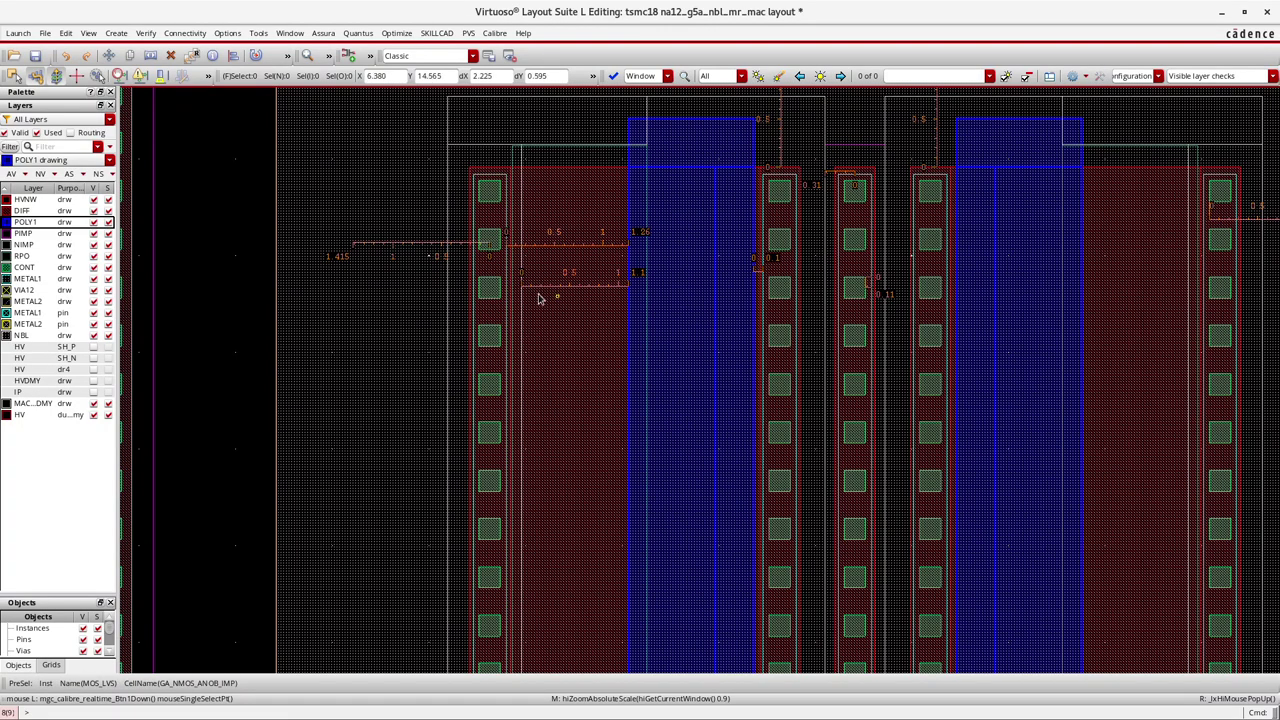
{"action": "scroll", "coordinate": [455, 252], "scroll_direction": "down", "scroll_amount": 1, "text": "ctrl"}
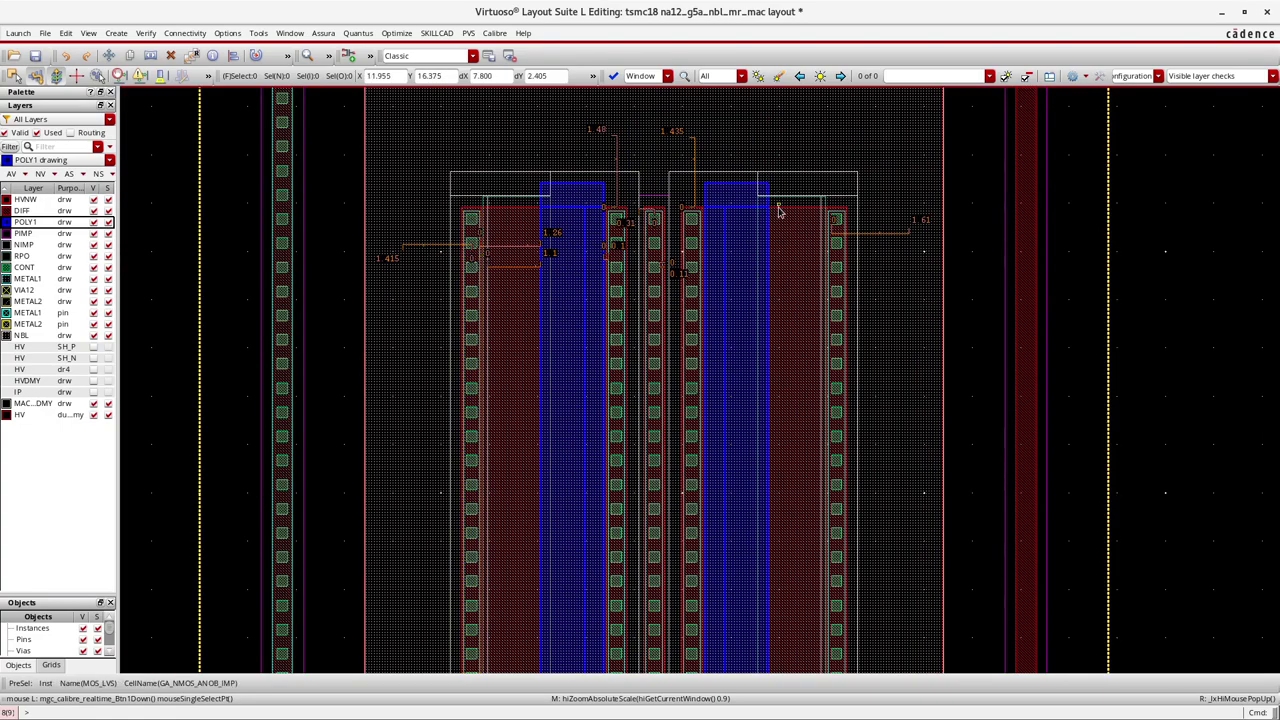
{"action": "scroll", "coordinate": [650, 270], "scroll_direction": "down", "scroll_amount": 1, "text": "ctrl"}
{"action": "left_click", "coordinate": [500, 271]}
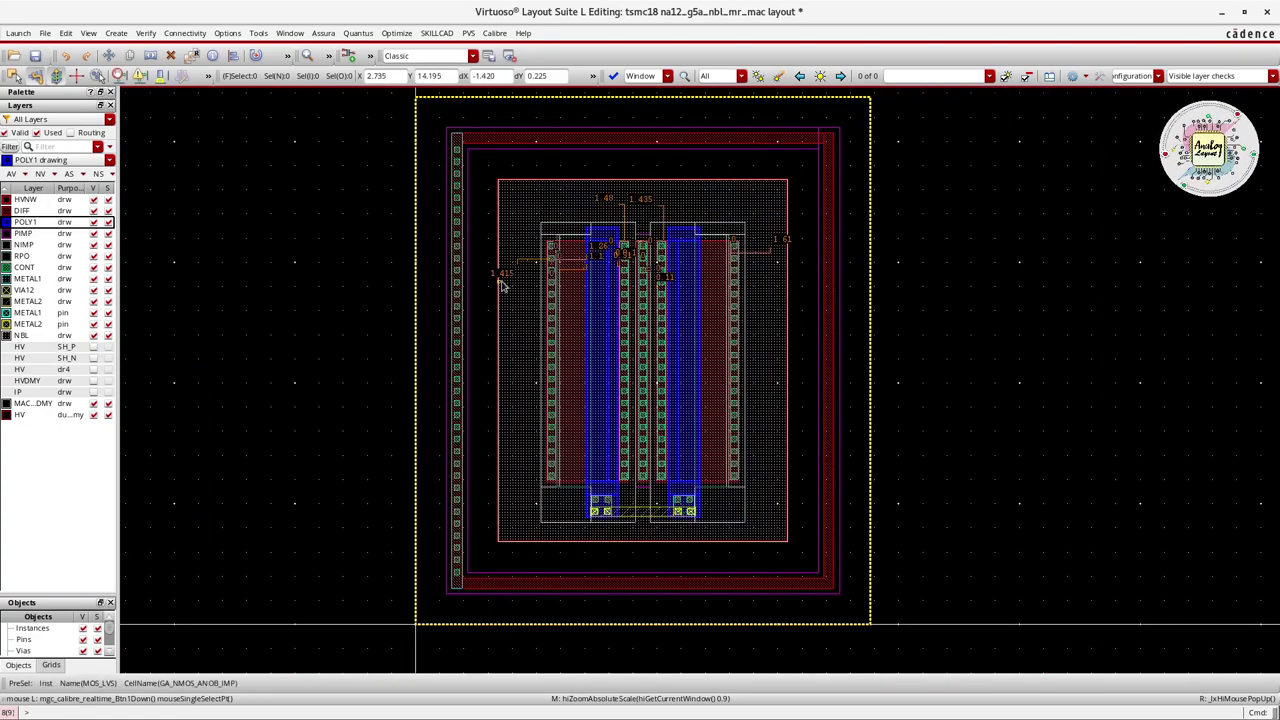
{"action": "scroll", "coordinate": [500, 271], "scroll_direction": "up", "scroll_amount": 1, "text": "ctrl"}
{"action": "scroll", "coordinate": [510, 275], "scroll_direction": "down", "scroll_amount": 1, "text": "ctrl"}
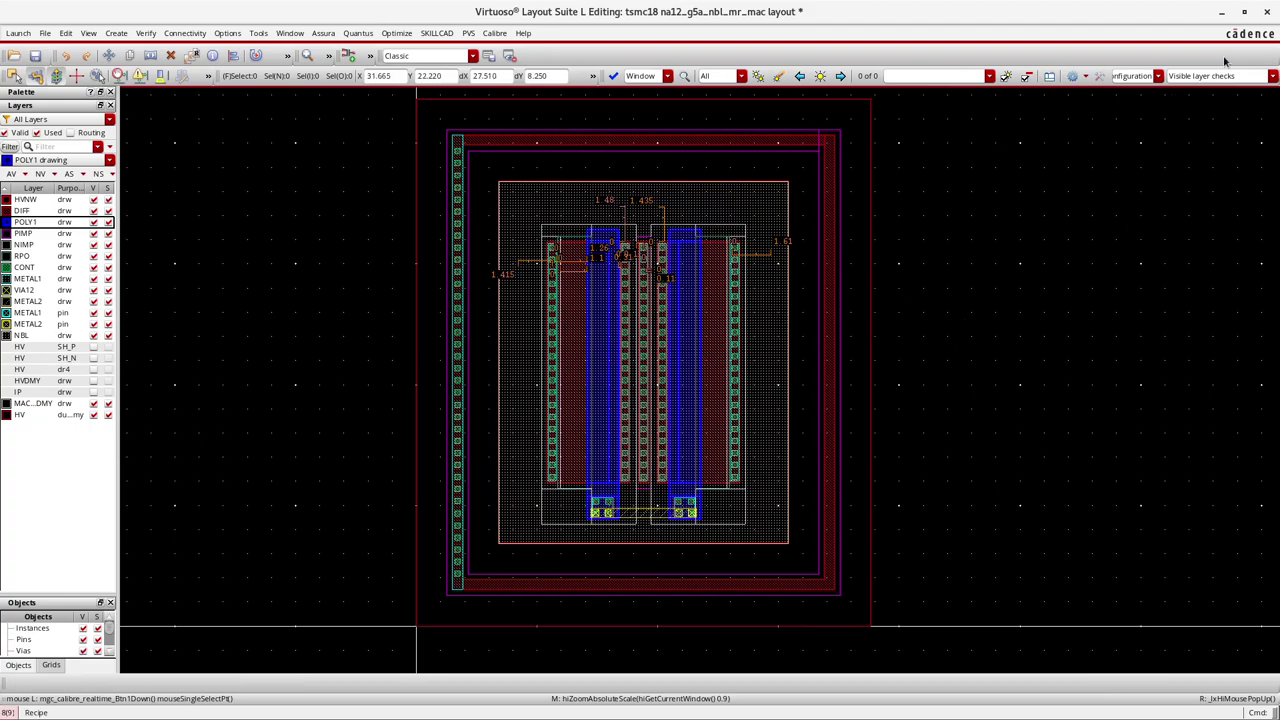
Close the na12_g5a_nbl_mr_mac layout and open the Mosfet_HV cell nda29_g3a_nbl_mac's layout in a maximized window
{"action": "left_click", "coordinate": [1263, 12]}
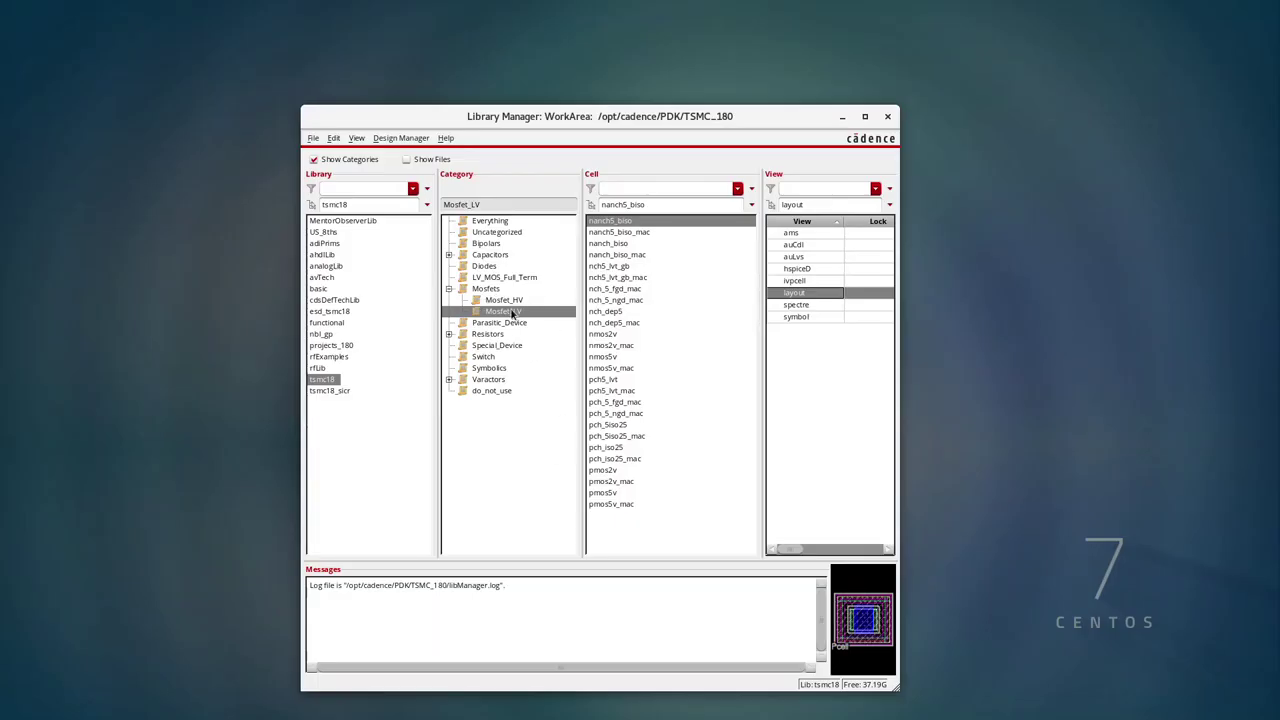
{"action": "left_click", "coordinate": [512, 301]}
{"action": "left_click", "coordinate": [627, 323]}
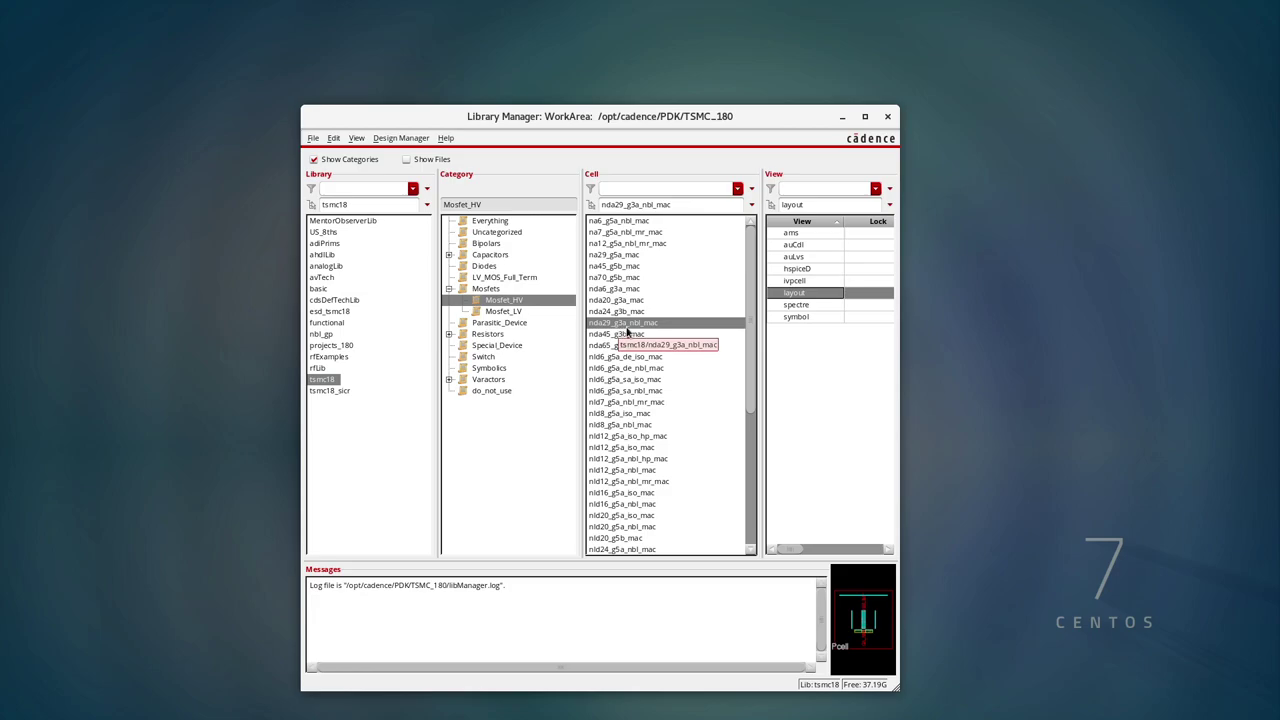
{"action": "double_click", "coordinate": [792, 293]}
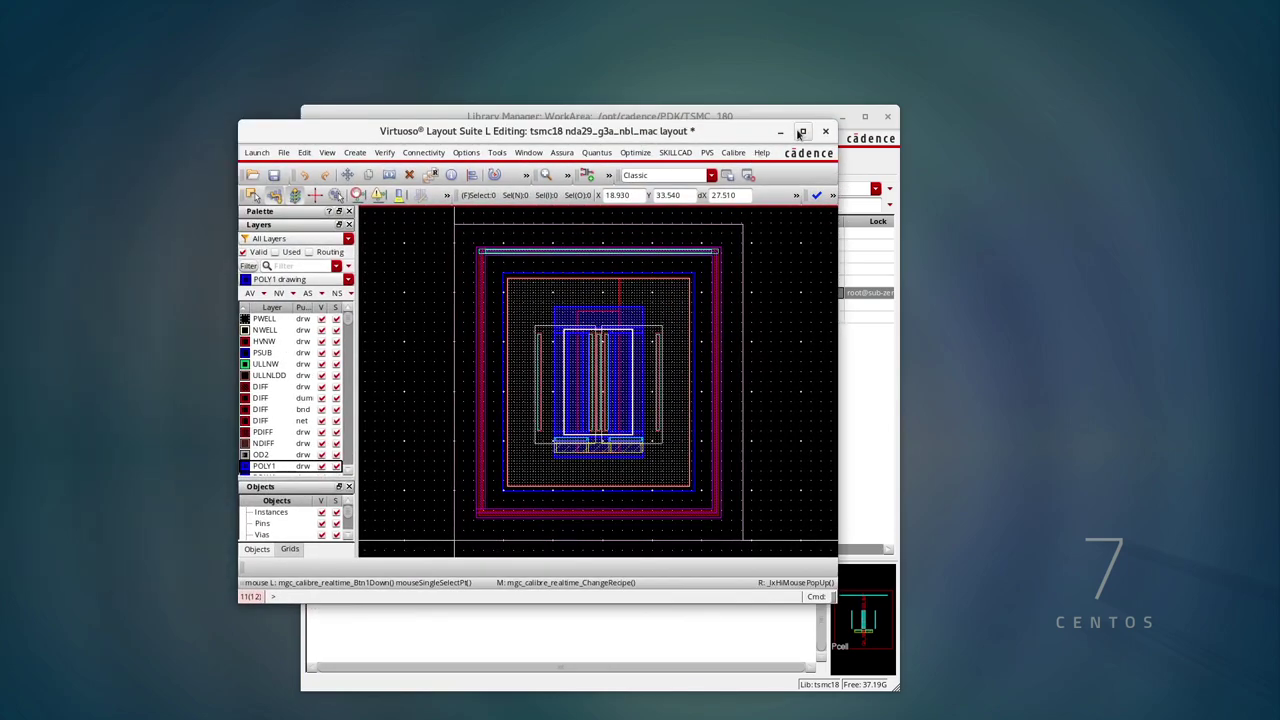
{"action": "left_click", "coordinate": [800, 133]}
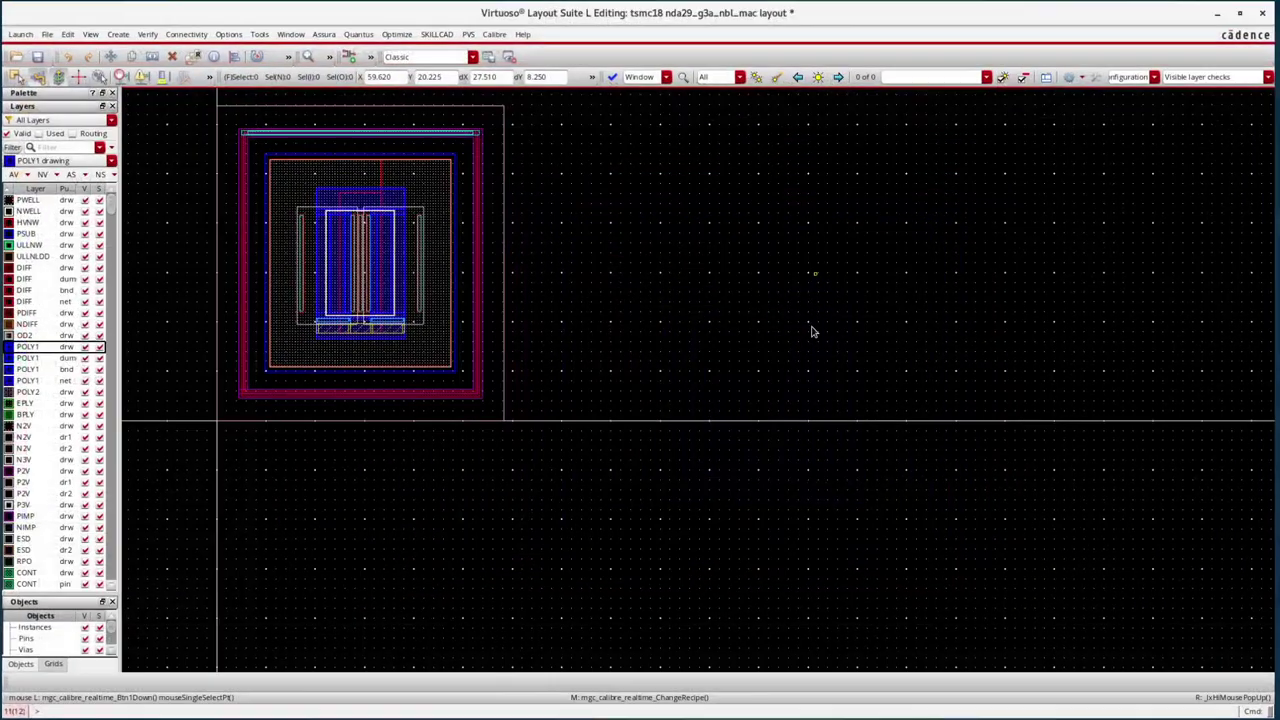
List only the used layers of nda29_g3a_nbl_mac, hide the HVDMY drawing layer, and examine the central gate and contact columns
{"action": "left_click", "coordinate": [37, 133]}
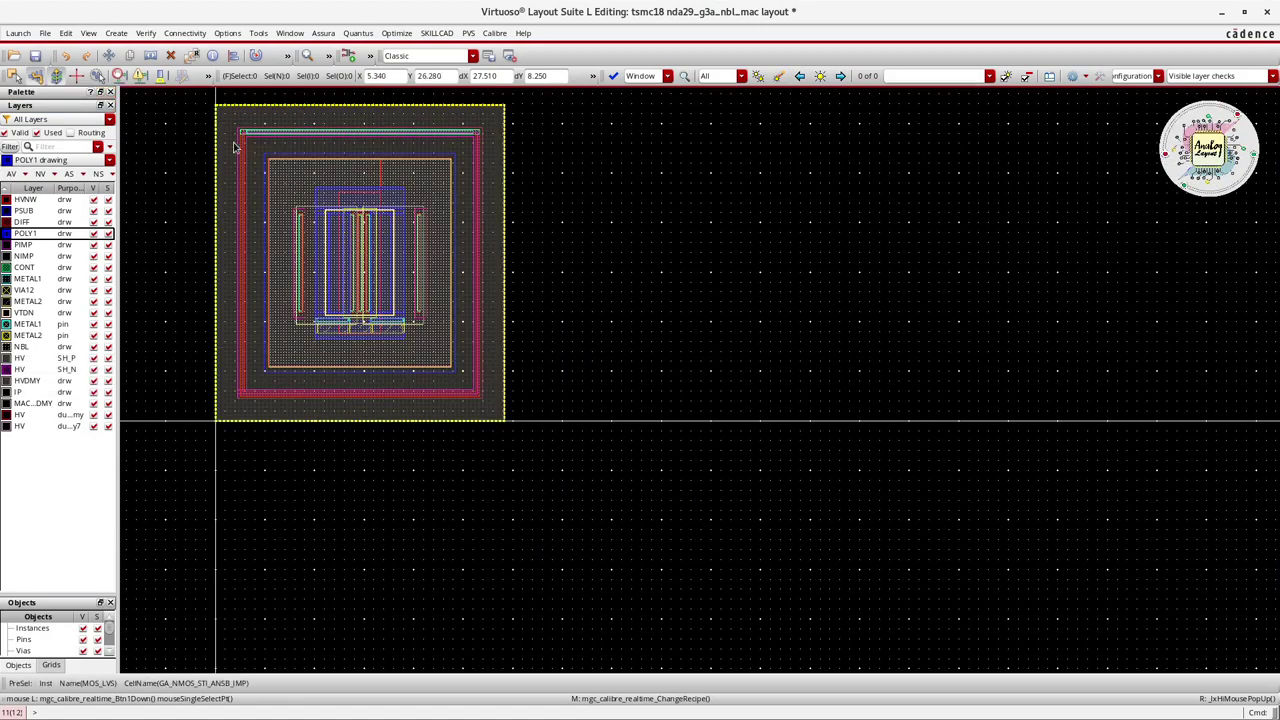
{"action": "key", "text": "f"}
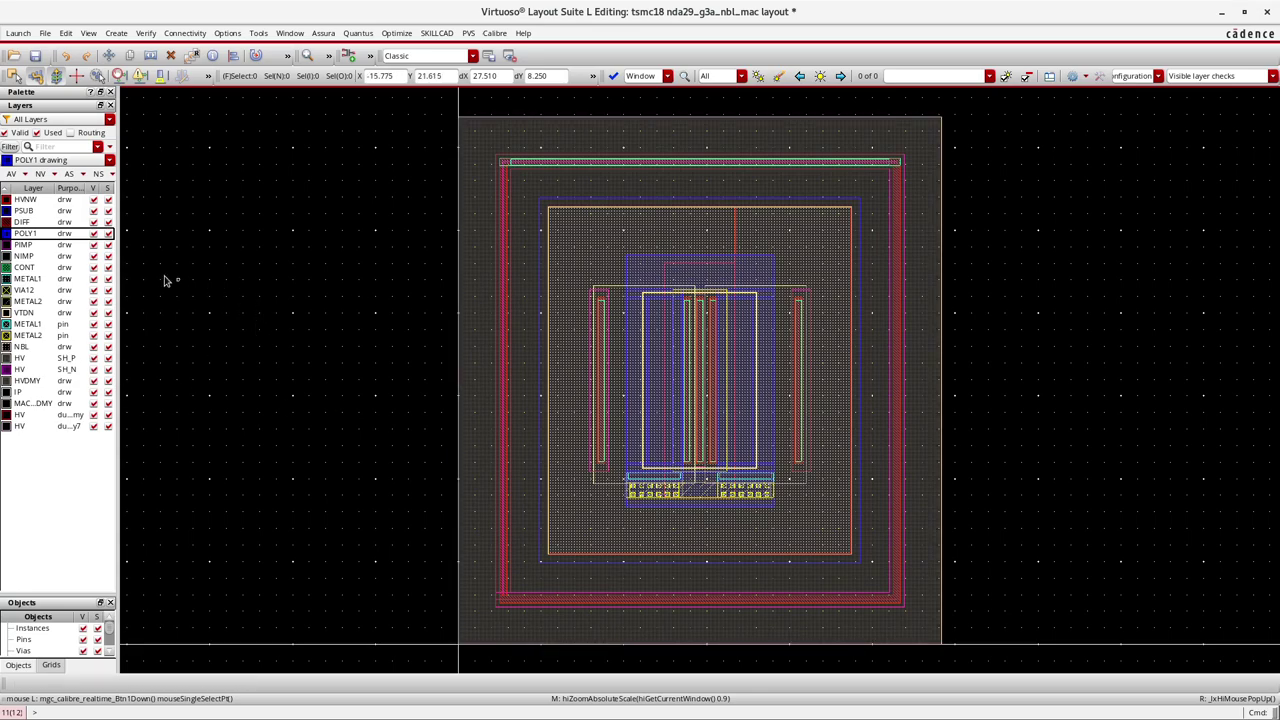
{"action": "left_click", "coordinate": [93, 381]}
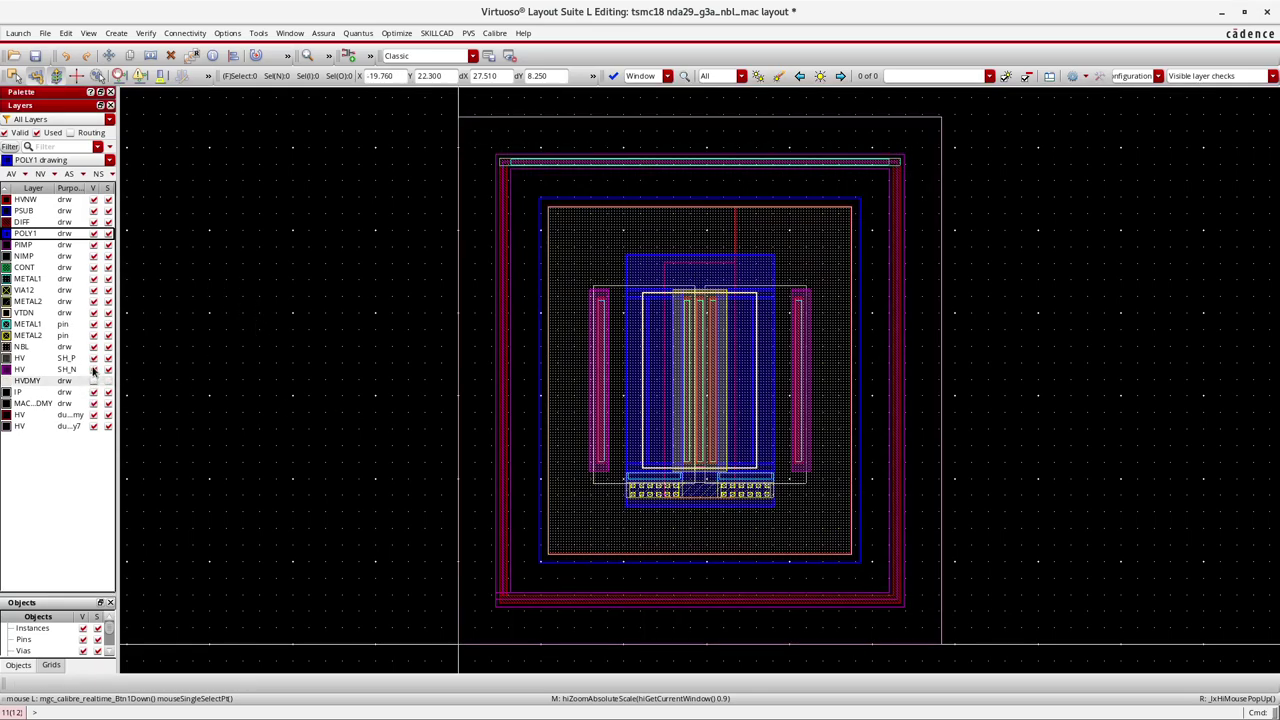
{"action": "scroll", "coordinate": [711, 288], "scroll_direction": "up", "scroll_amount": 2, "text": "ctrl"}
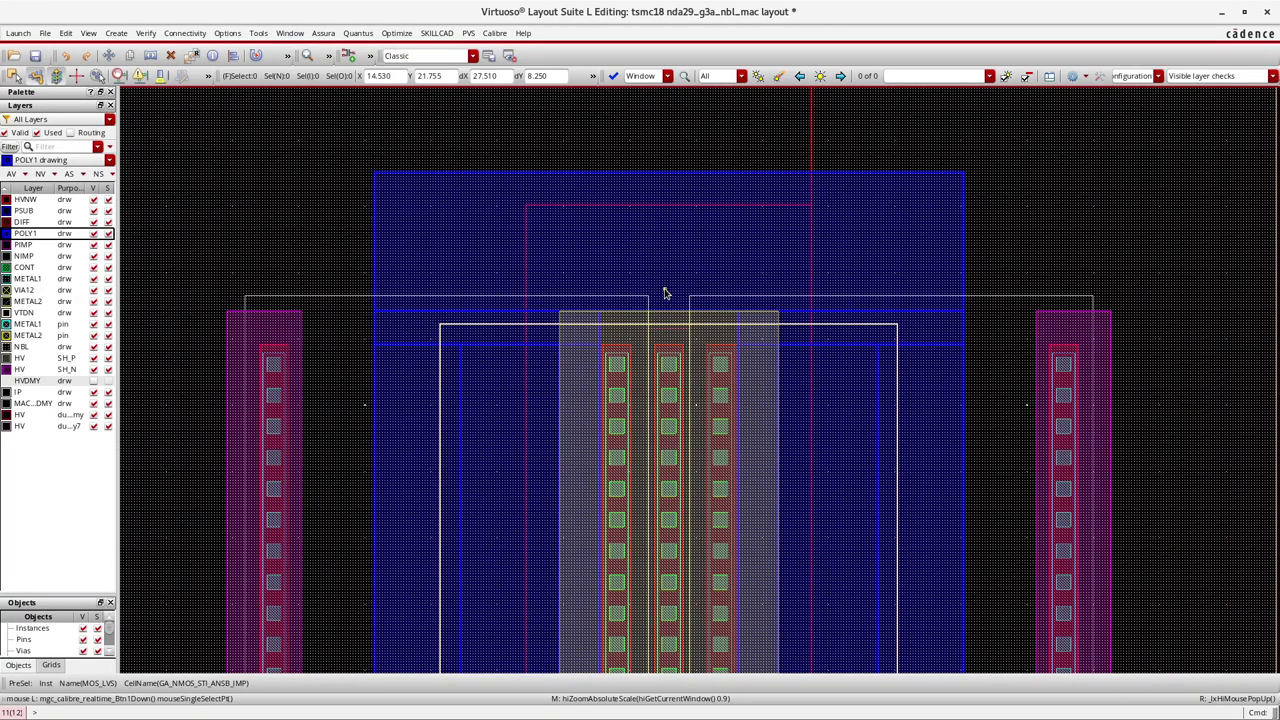
{"action": "scroll", "coordinate": [665, 293], "scroll_direction": "down", "scroll_amount": 1, "text": "ctrl"}
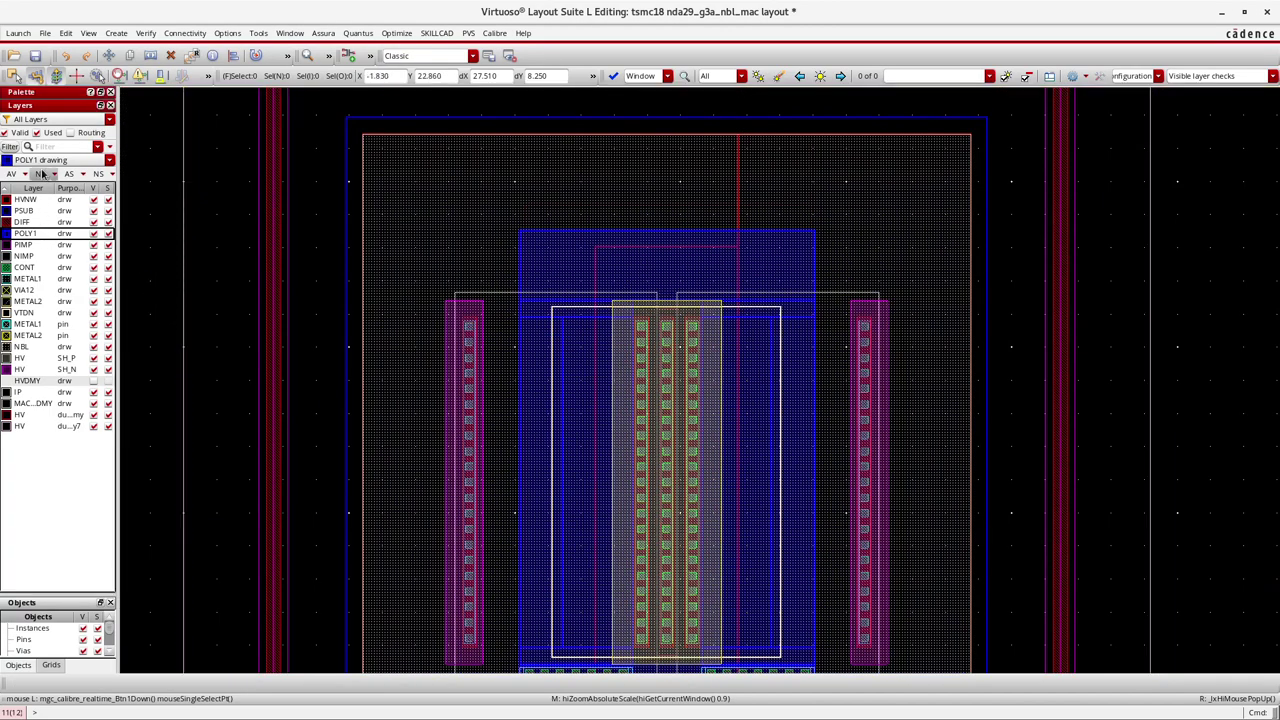
Isolate the POLY1 layer to inspect the gate ring, and show the HVNW layer together with it
{"action": "left_click", "coordinate": [41, 175]}
{"action": "scroll", "coordinate": [603, 274], "scroll_direction": "down", "scroll_amount": 1, "text": "ctrl"}
{"action": "scroll", "coordinate": [603, 484], "scroll_direction": "up", "scroll_amount": 1, "text": "ctrl"}
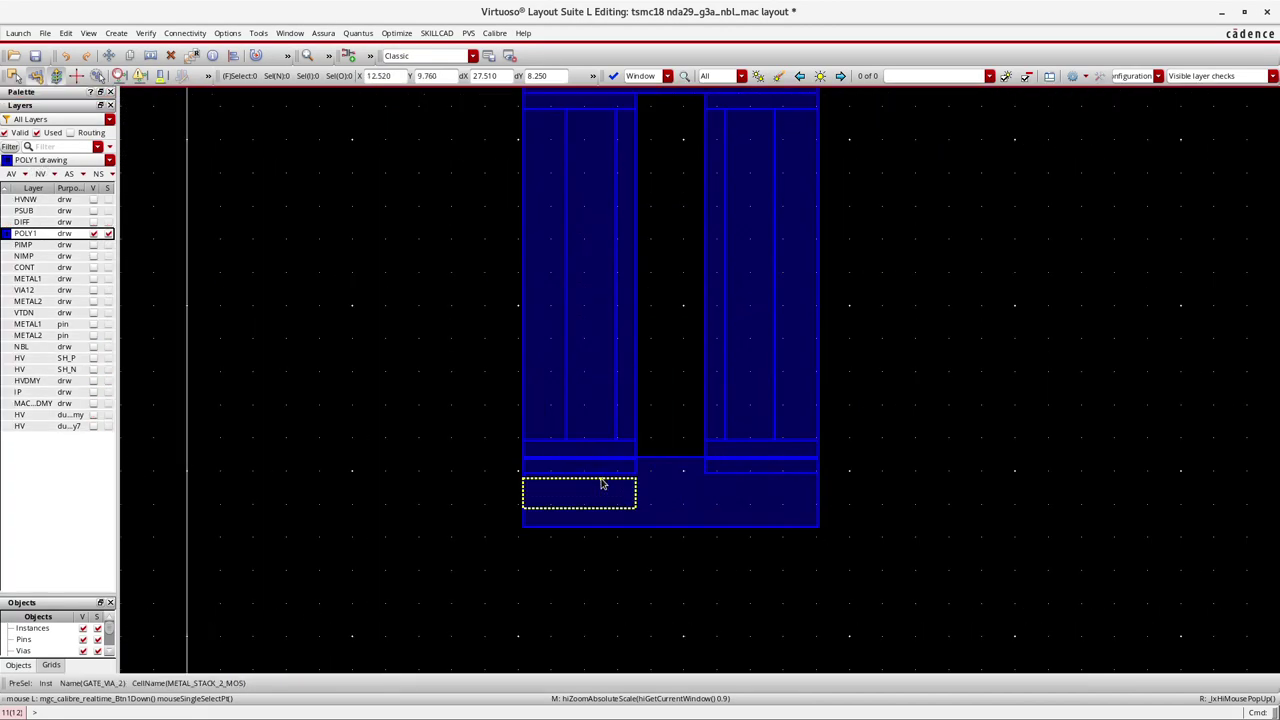
{"action": "scroll", "coordinate": [608, 500], "scroll_direction": "down", "scroll_amount": 1, "text": "ctrl"}
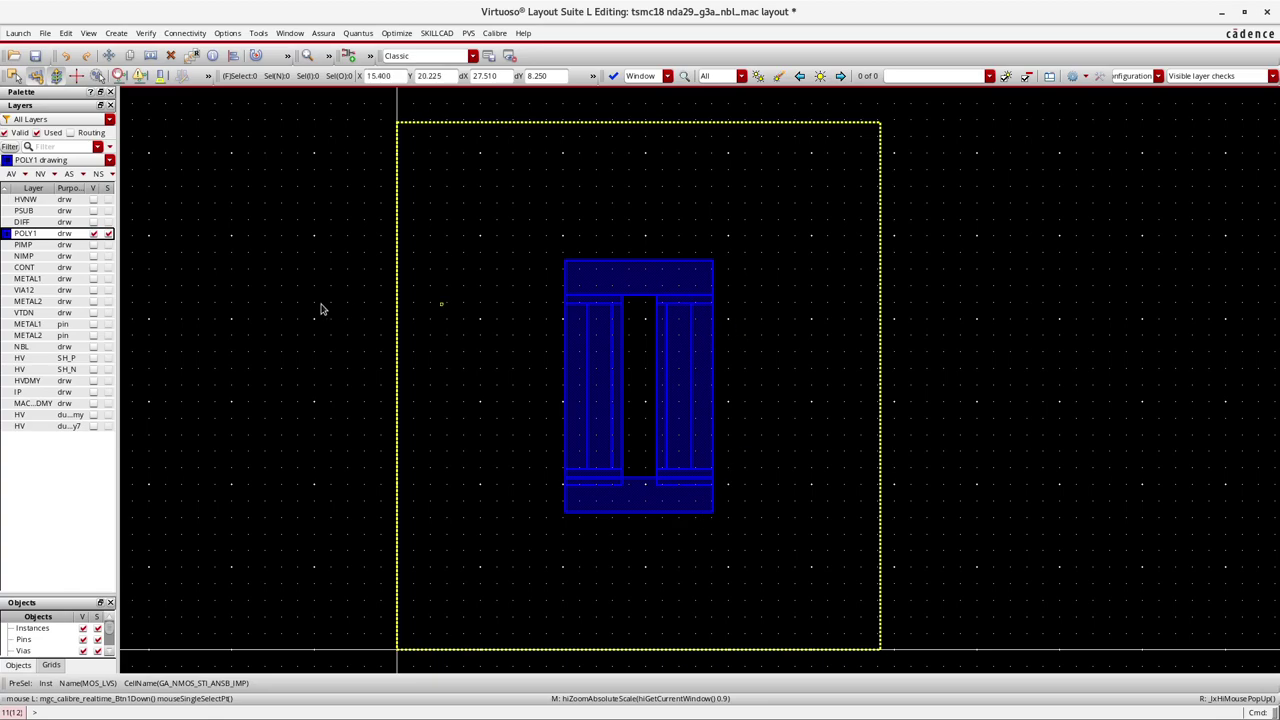
{"action": "left_click", "coordinate": [93, 200]}
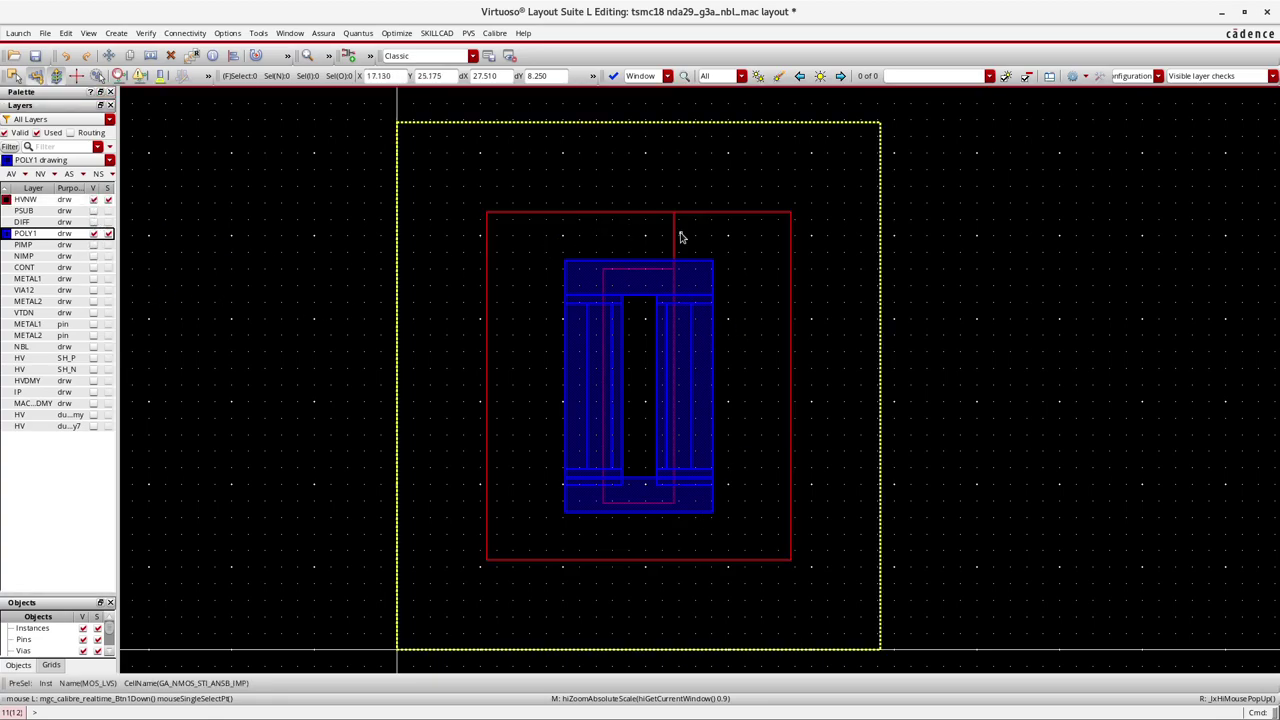
Measure the width and height of the inner HVNW outline with a horizontal and a vertical ruler
{"action": "key", "text": "k"}
{"action": "left_click", "coordinate": [603, 333]}
{"action": "left_click", "coordinate": [673, 333]}
{"action": "left_click", "coordinate": [645, 270]}
{"action": "left_click", "coordinate": [645, 503]}
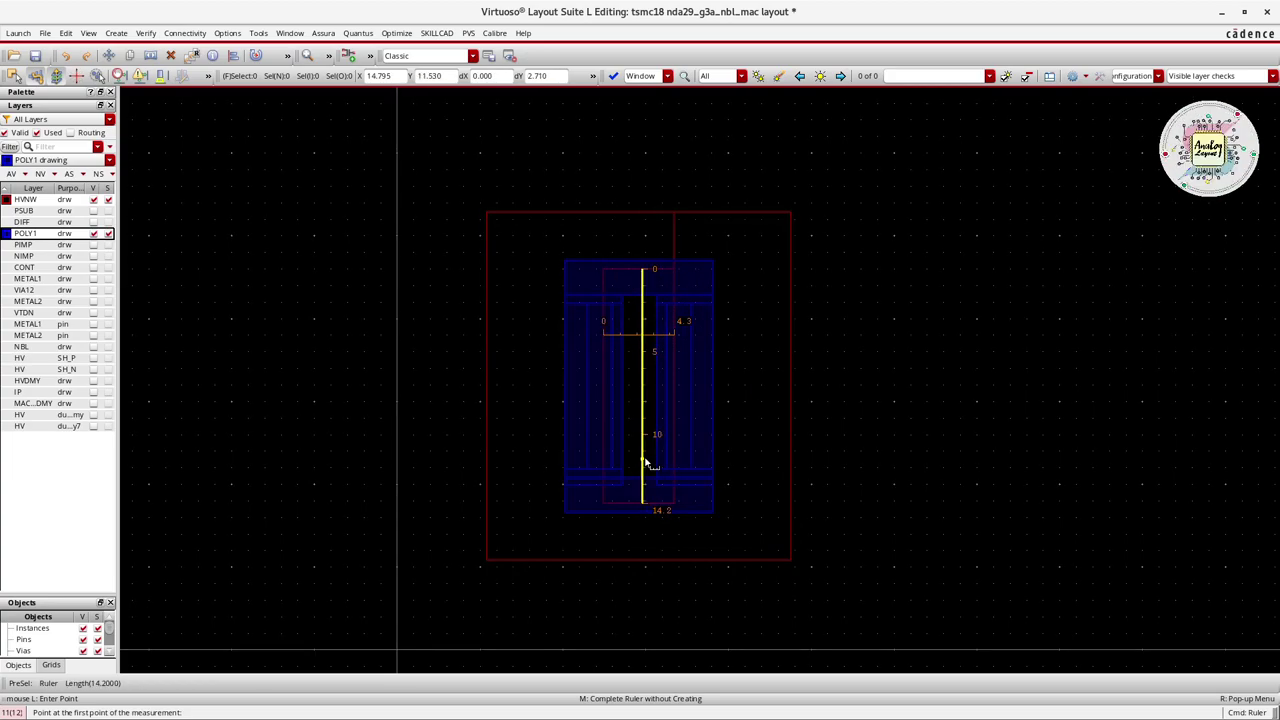
Measure the outer HVNW outline with horizontal rulers near its upper and lower edges and a vertical ruler along its right side
{"action": "left_click", "coordinate": [486, 242]}
{"action": "left_click", "coordinate": [790, 242]}
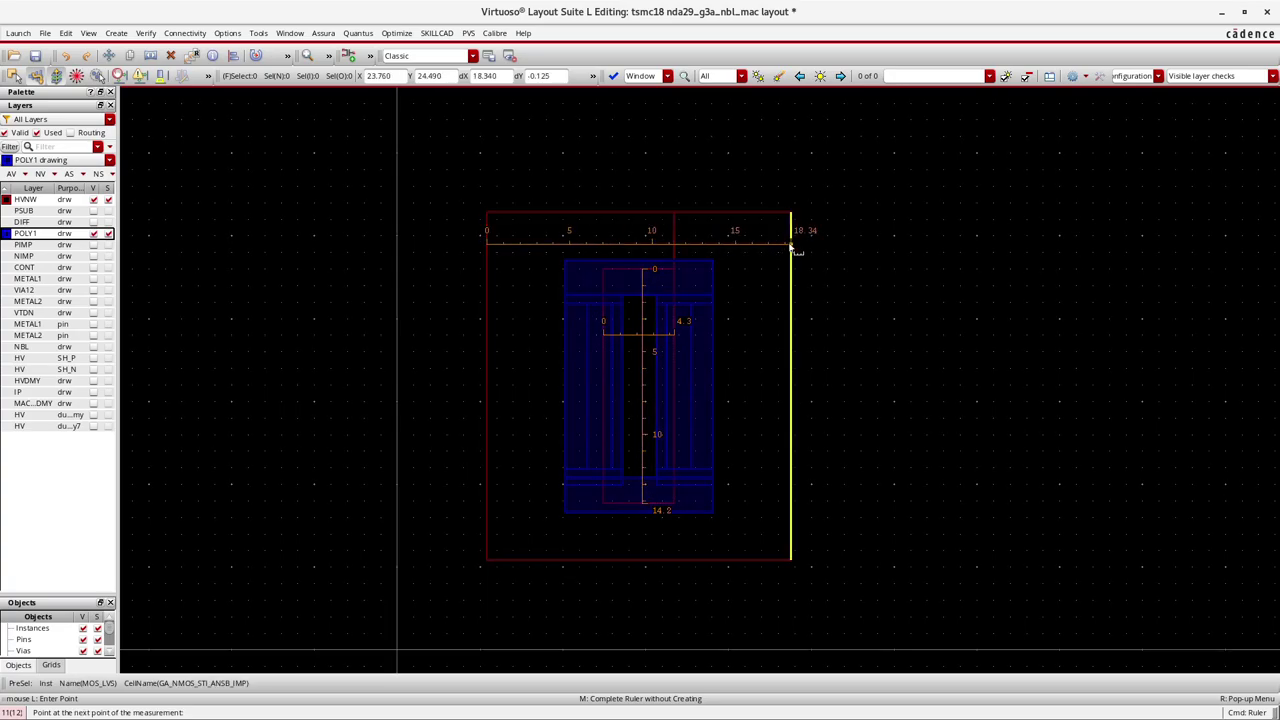
{"action": "left_click", "coordinate": [742, 222]}
{"action": "left_click", "coordinate": [743, 550]}
{"action": "left_click", "coordinate": [786, 541]}
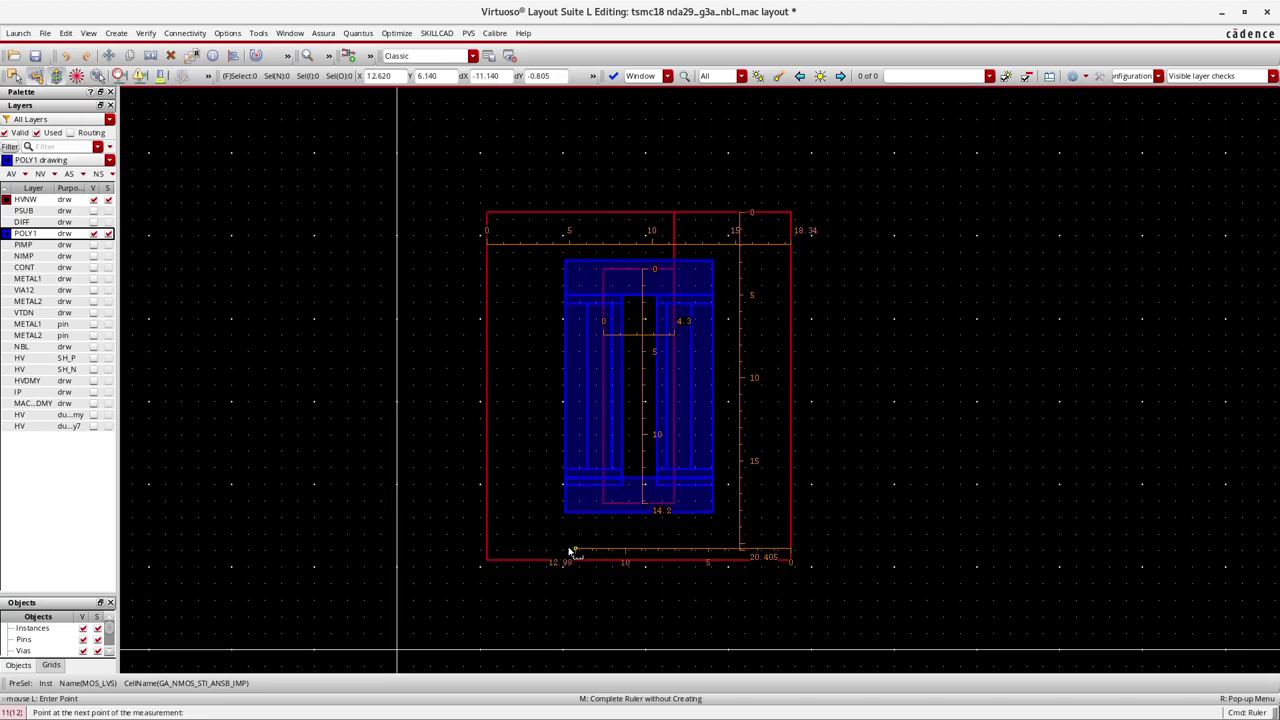
{"action": "left_click", "coordinate": [491, 541]}
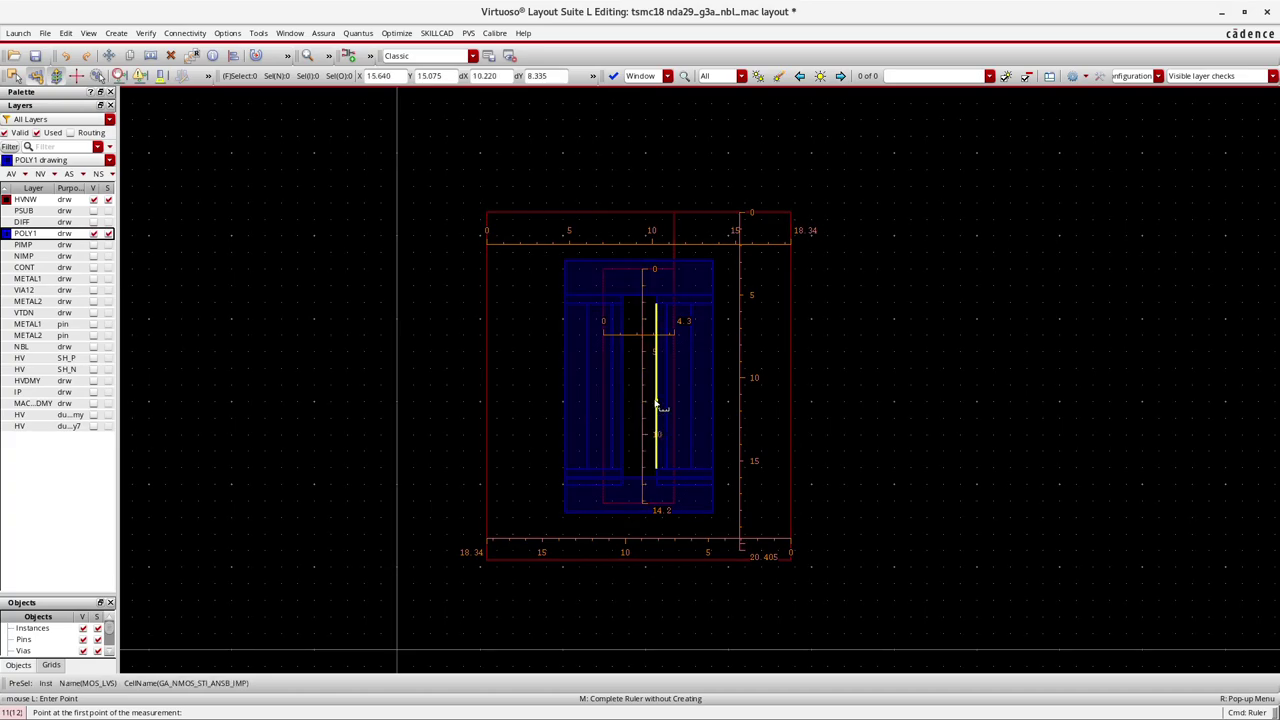
Show the PIMP, NIMP, CONT, METAL1, VIA12 and METAL2 drawing layers one by one over HVNW and POLY1
{"action": "left_click", "coordinate": [93, 245]}
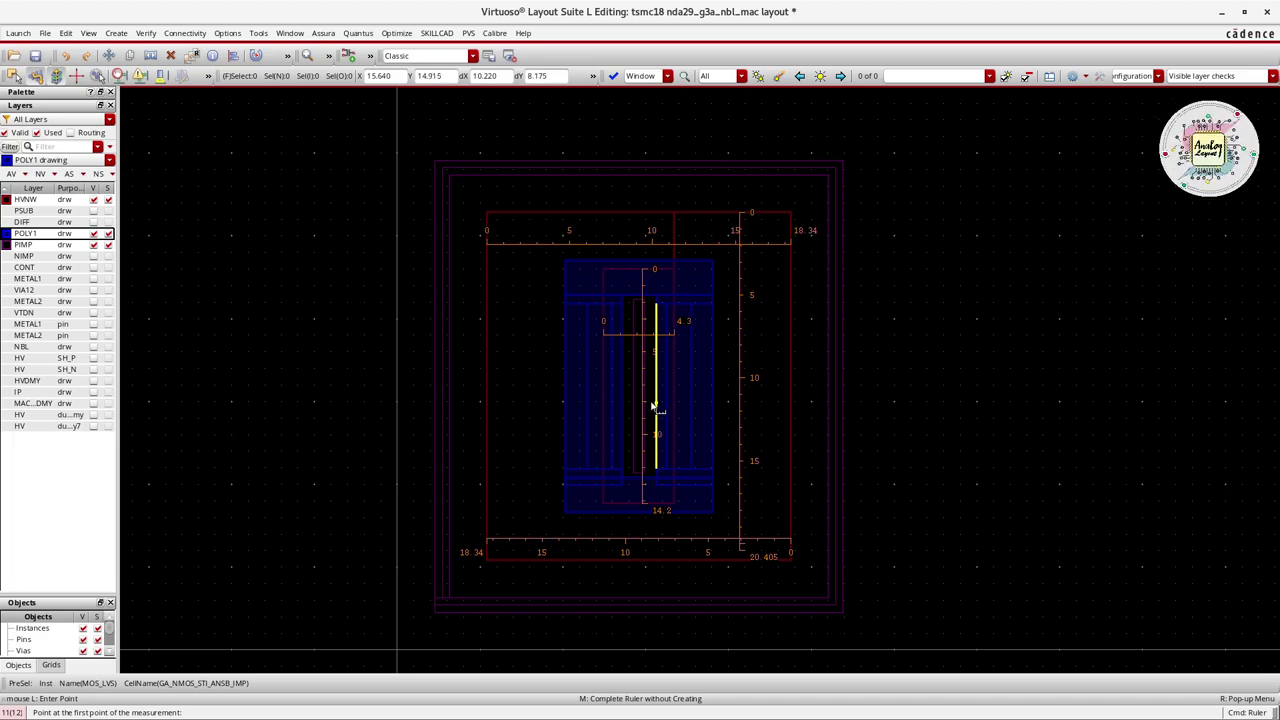
{"action": "left_click", "coordinate": [93, 257]}
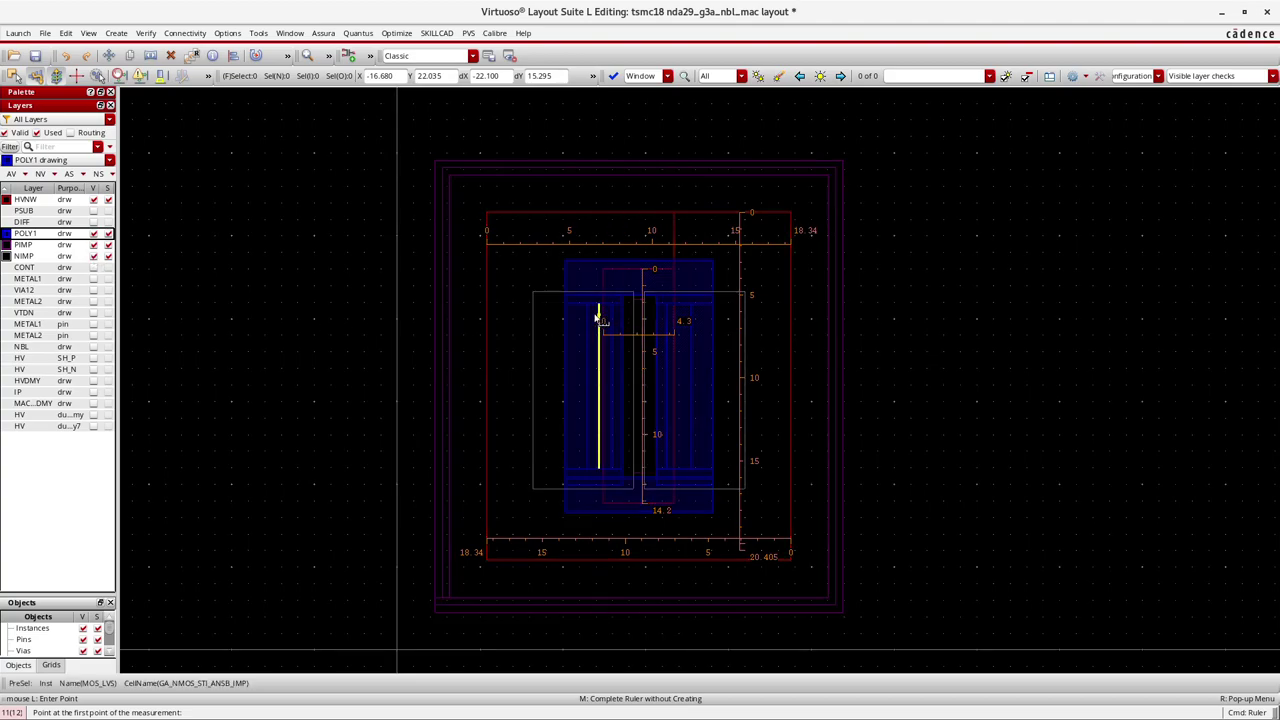
{"action": "left_click", "coordinate": [93, 268]}
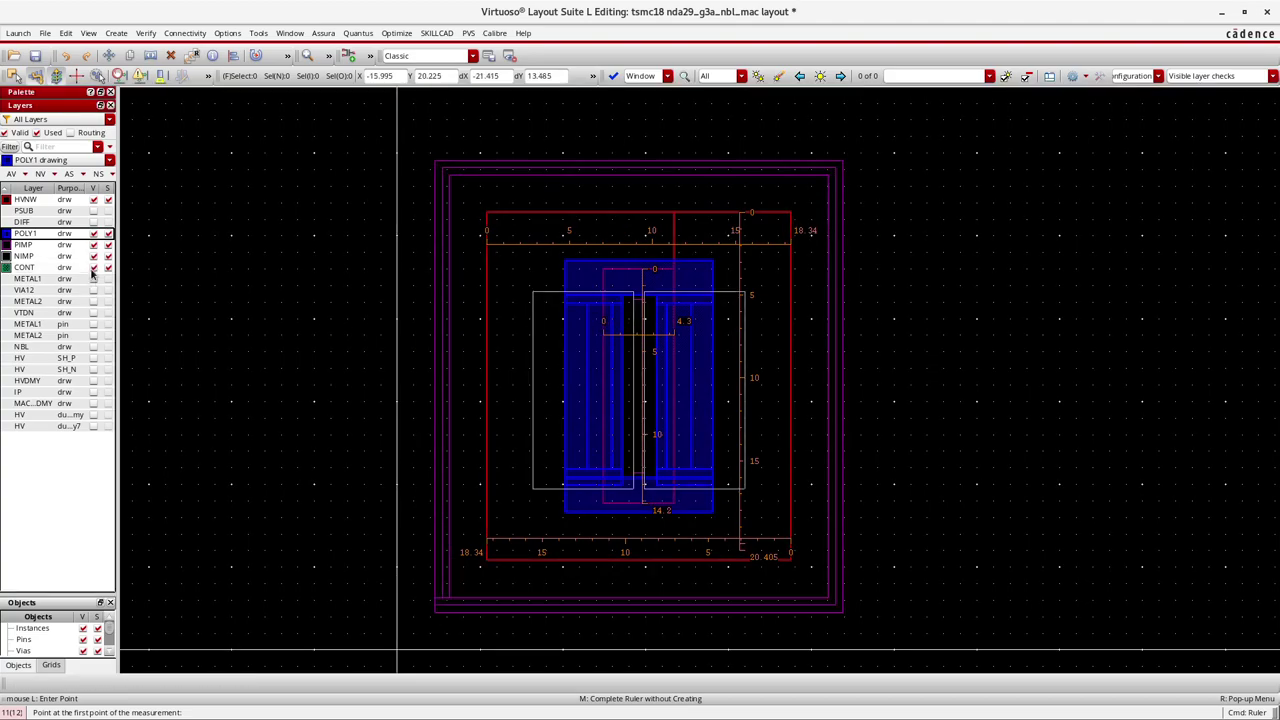
{"action": "left_click", "coordinate": [93, 280]}
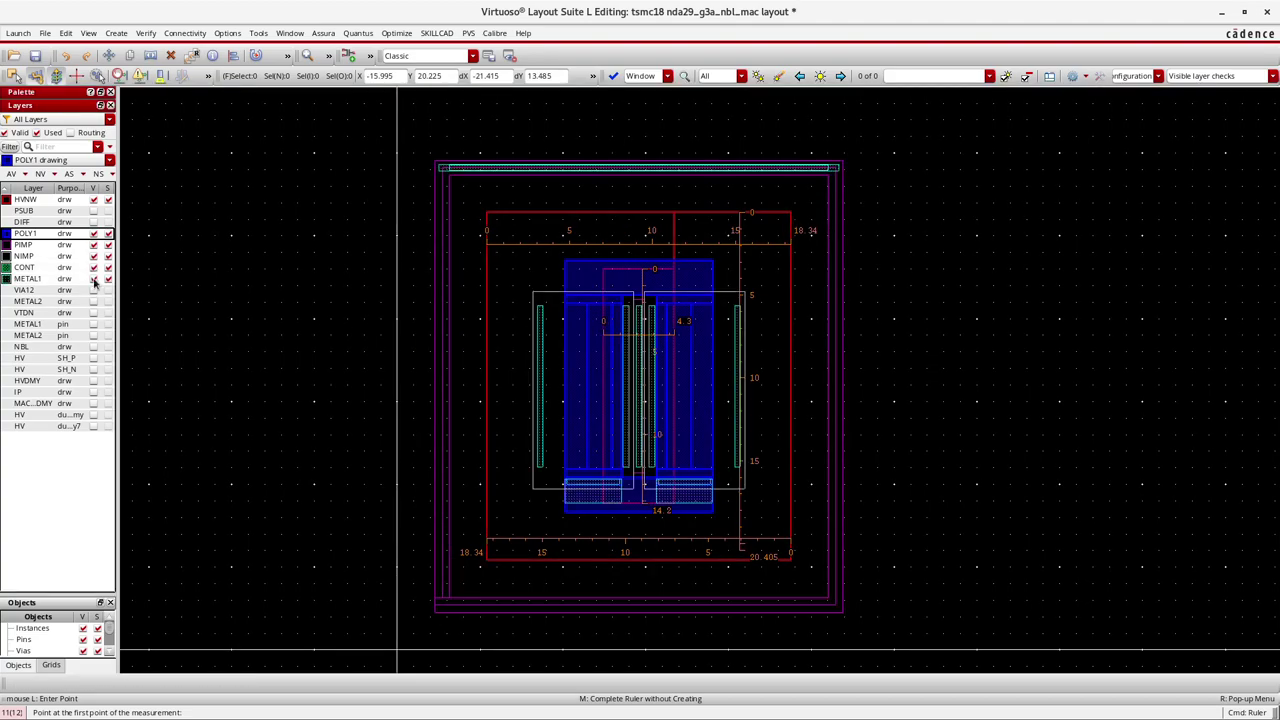
{"action": "left_click", "coordinate": [93, 290]}
{"action": "scroll", "coordinate": [580, 493], "scroll_direction": "up", "scroll_amount": 2, "text": "ctrl"}
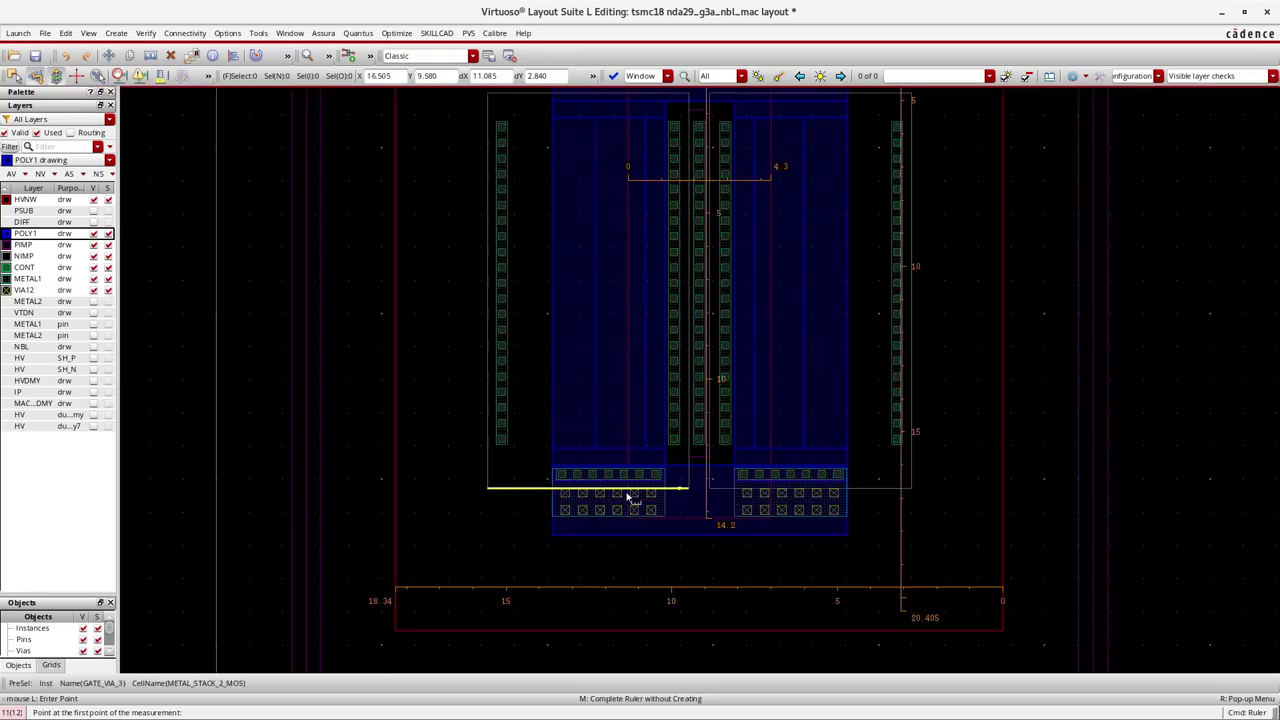
{"action": "left_click", "coordinate": [93, 301]}
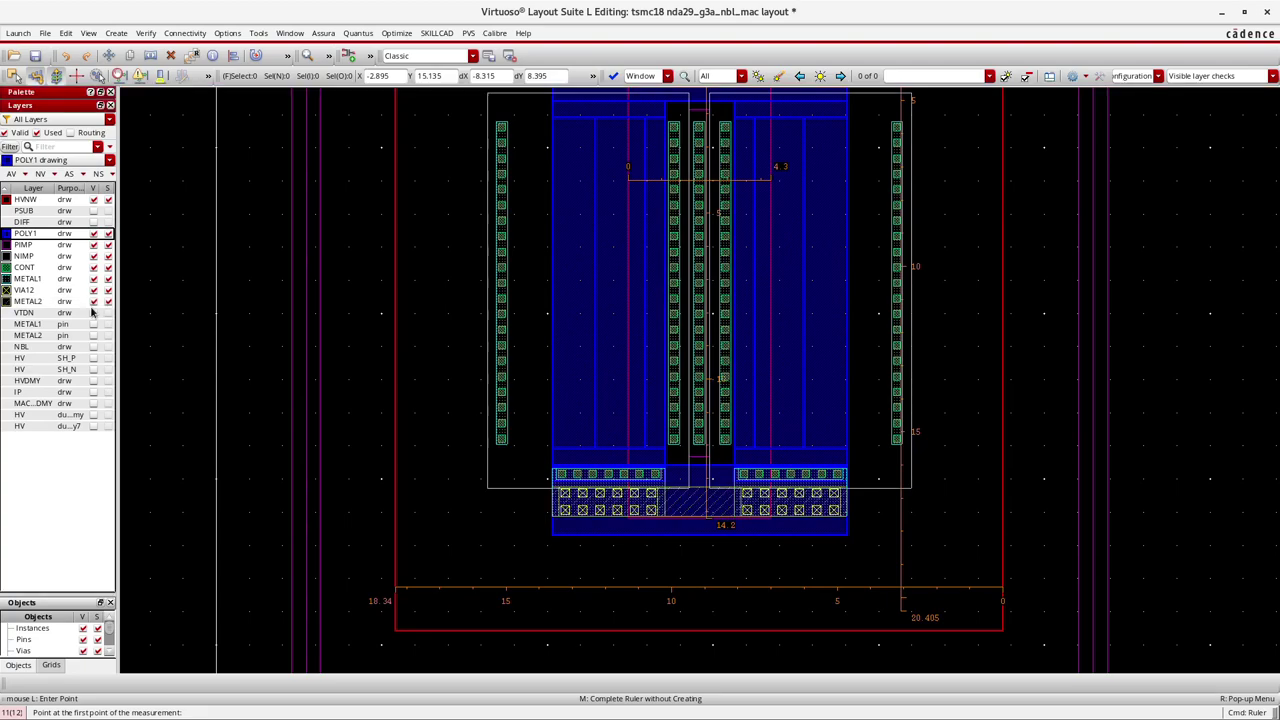
Toggle the VTDN layer to locate its outline, and add the NBL drawing and HV SH_P layers to the view
{"action": "left_click", "coordinate": [93, 314]}
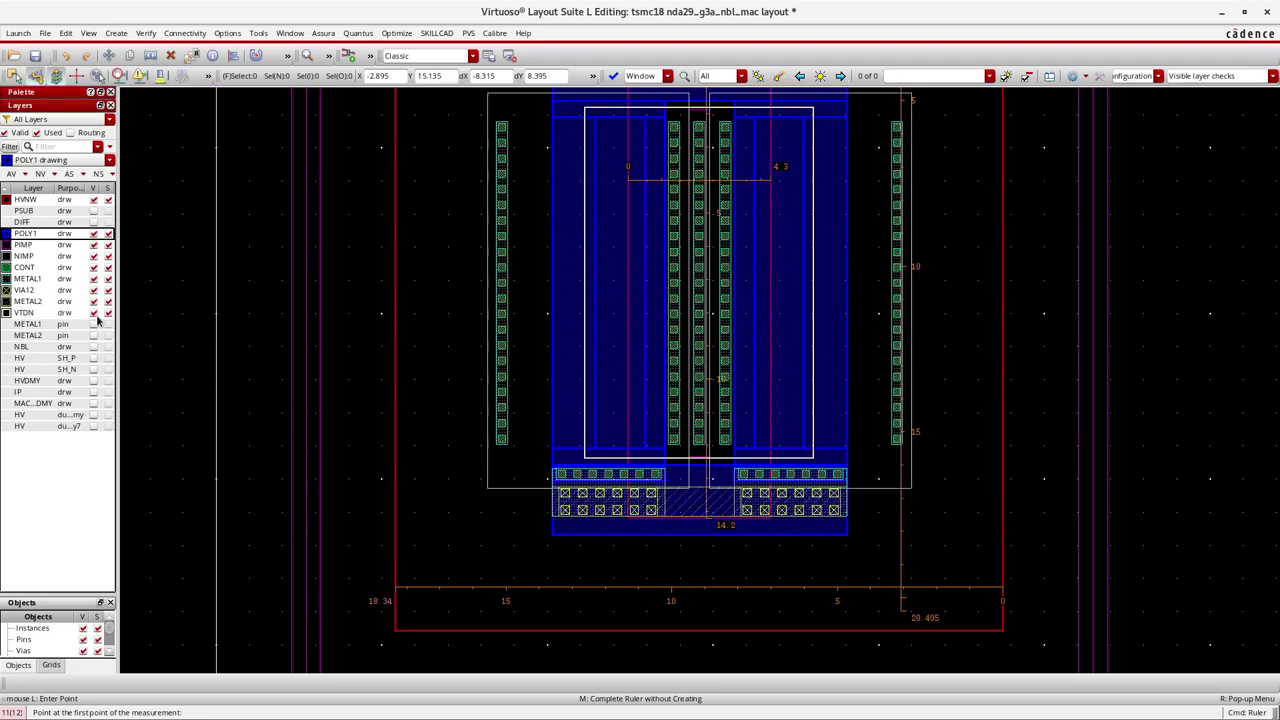
{"action": "left_click", "coordinate": [94, 314]}
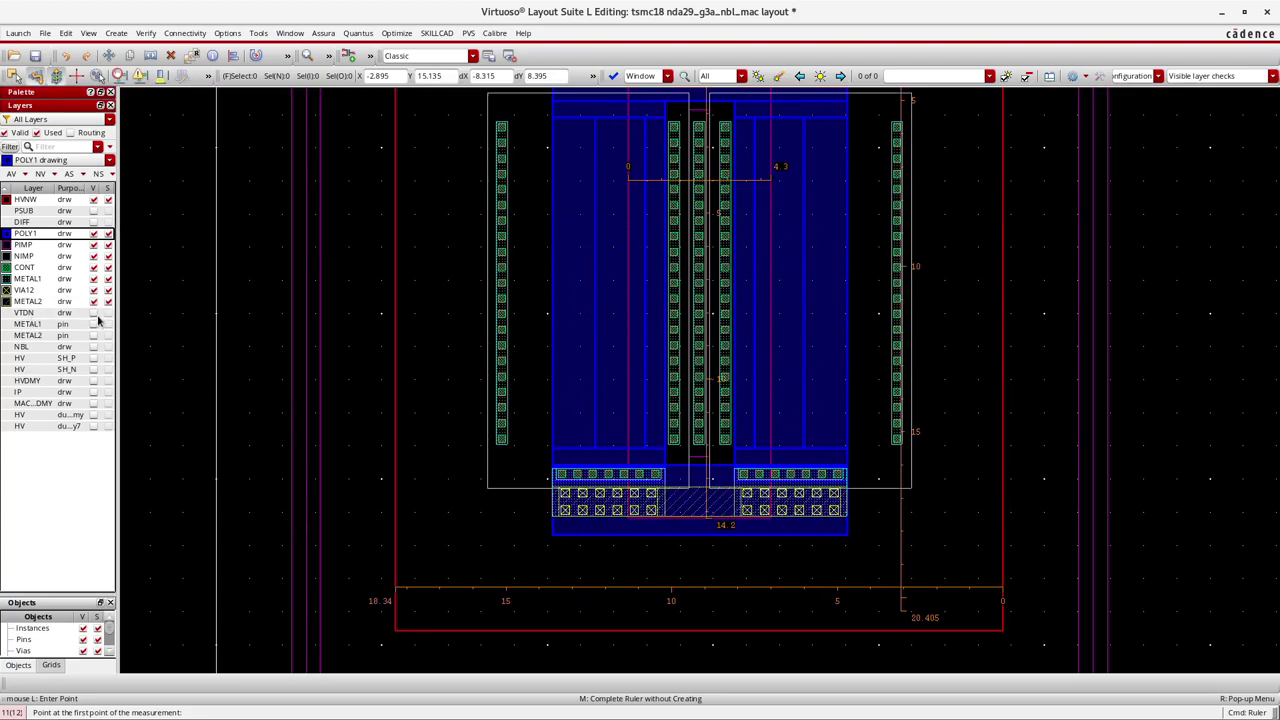
{"action": "left_click", "coordinate": [94, 314]}
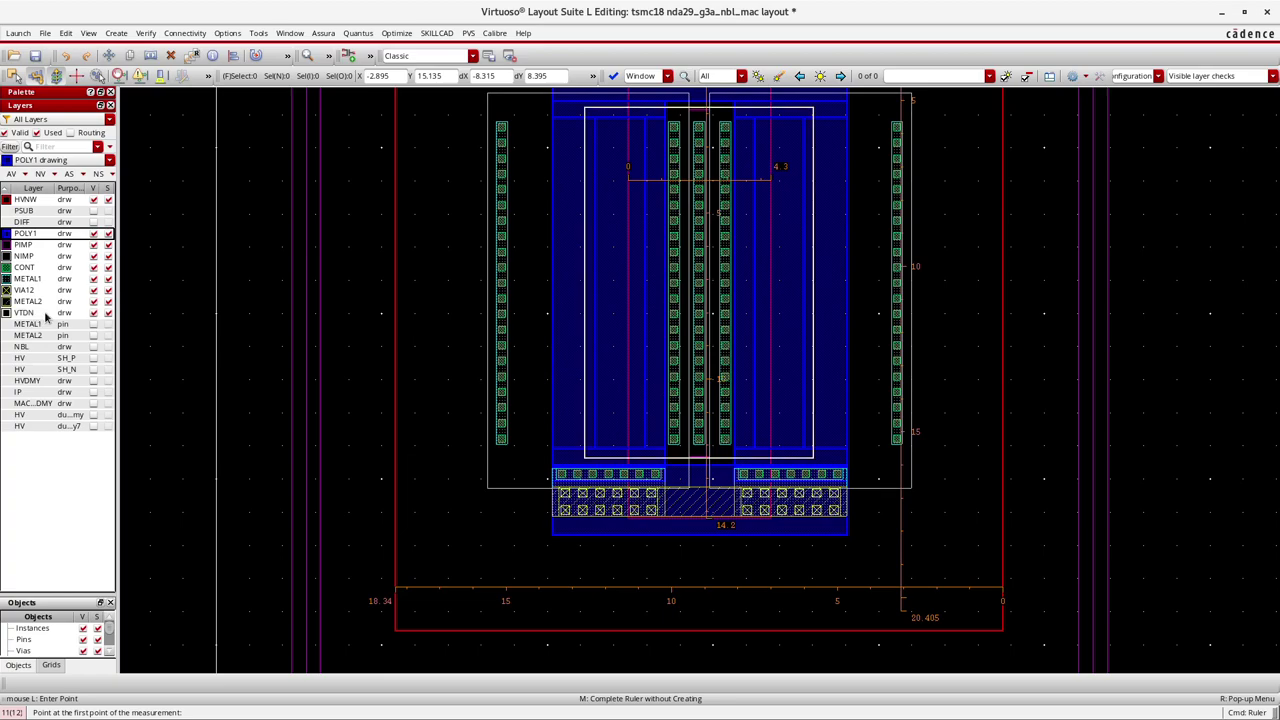
{"action": "left_click", "coordinate": [94, 347]}
{"action": "scroll", "coordinate": [600, 443], "scroll_direction": "down", "scroll_amount": 3, "text": "ctrl"}
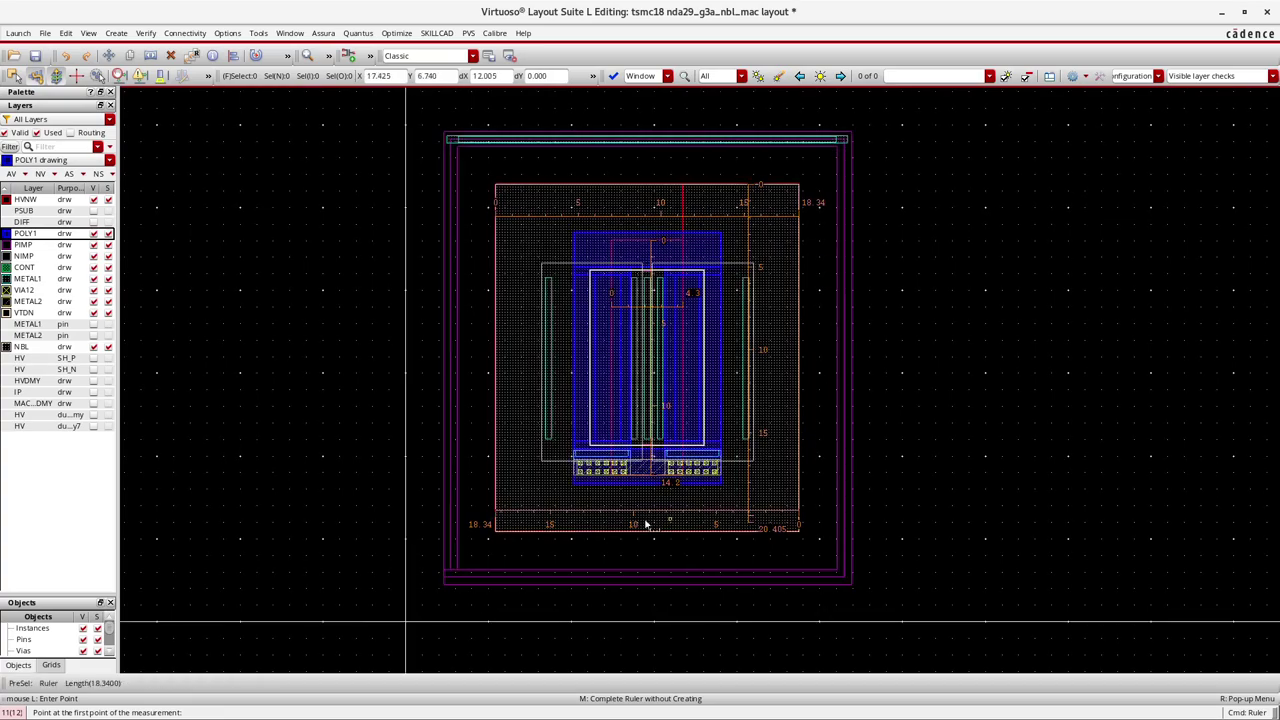
{"action": "left_click", "coordinate": [93, 358]}
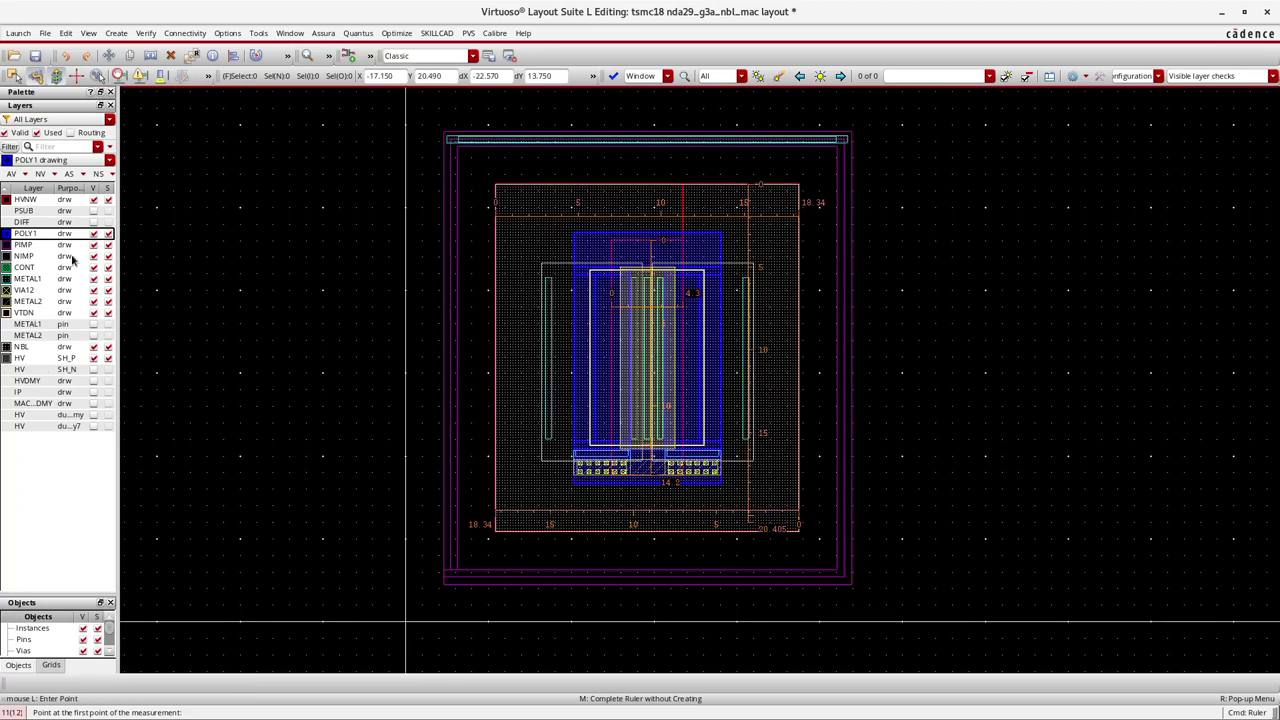
Show only the HVNW drawing layer and clear all existing rulers from the layout
{"action": "left_click", "coordinate": [54, 200]}
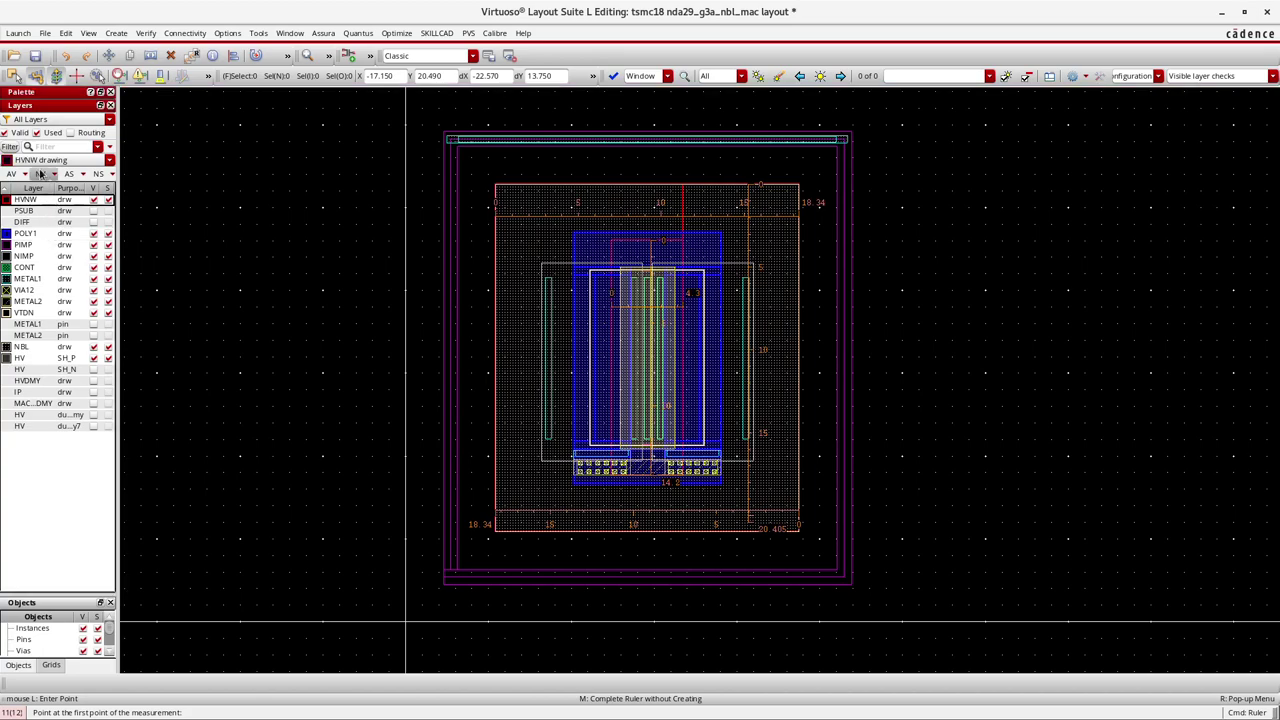
{"action": "left_click", "coordinate": [40, 174]}
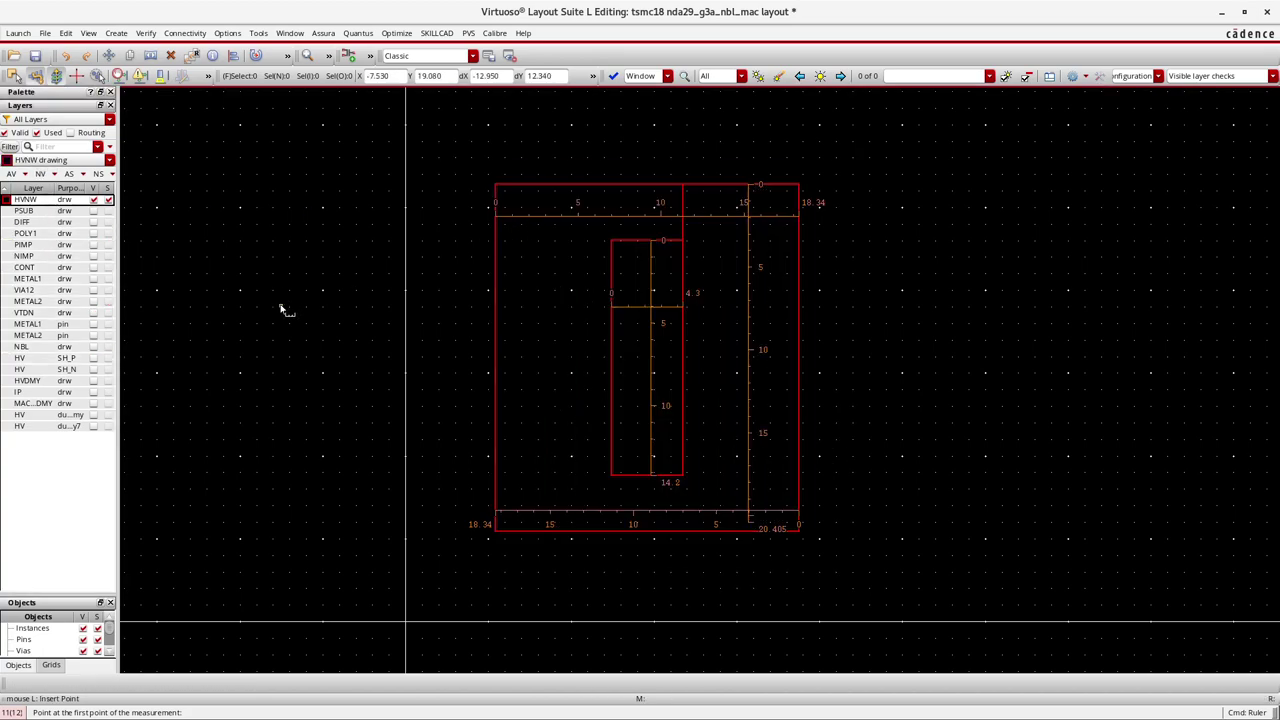
{"action": "key", "text": "shift+k"}
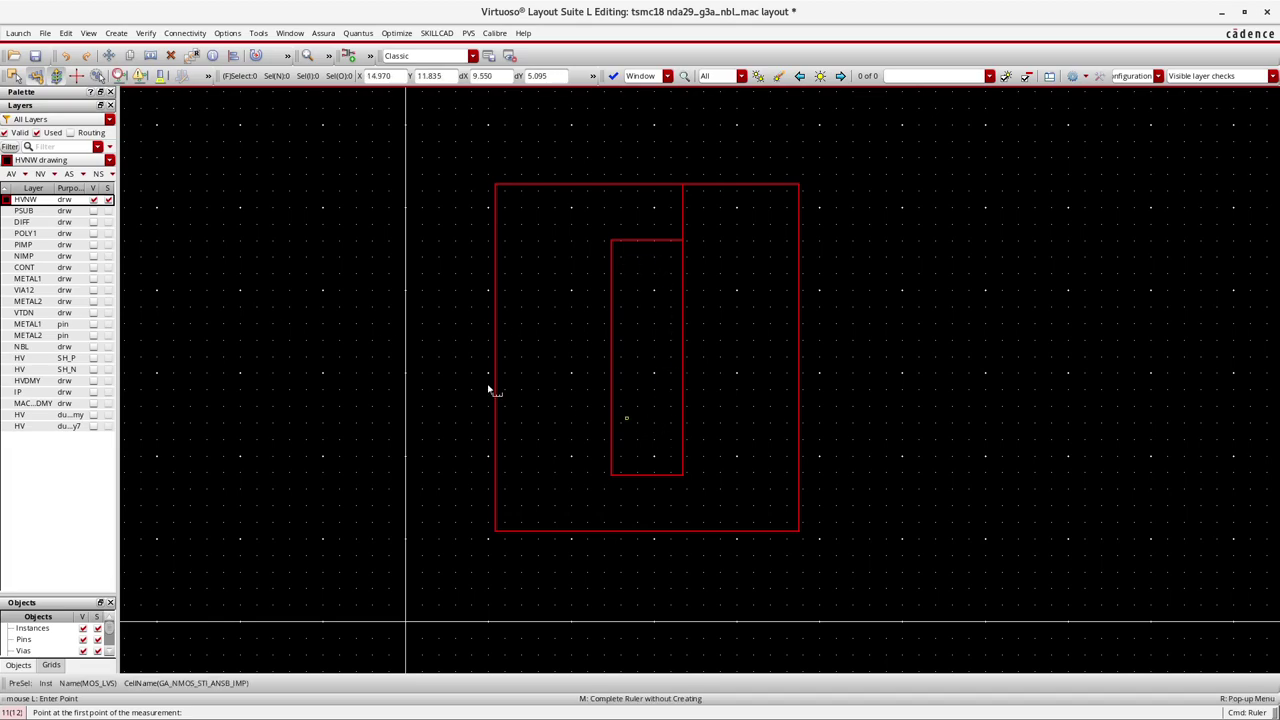
Show the HV SH_P and METAL1 drawing layers, and measure the width of each of the three central METAL1 strips
{"action": "left_click", "coordinate": [94, 358]}
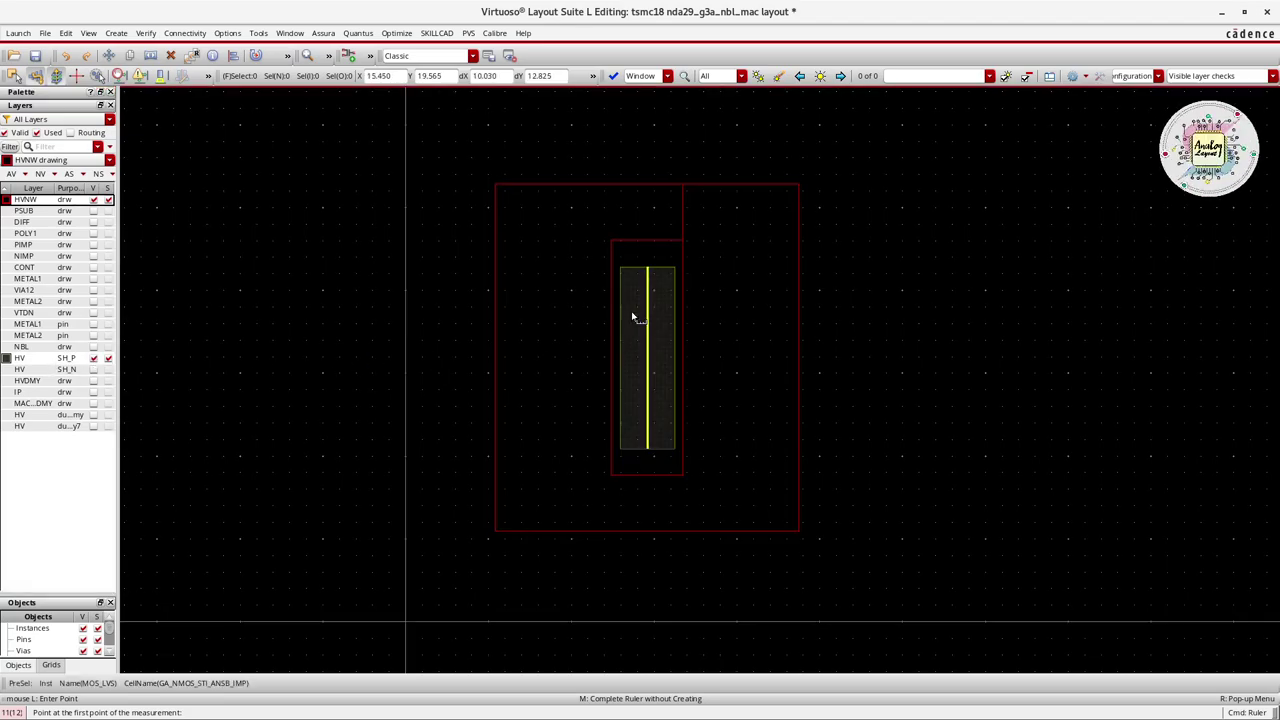
{"action": "left_click", "coordinate": [94, 279]}
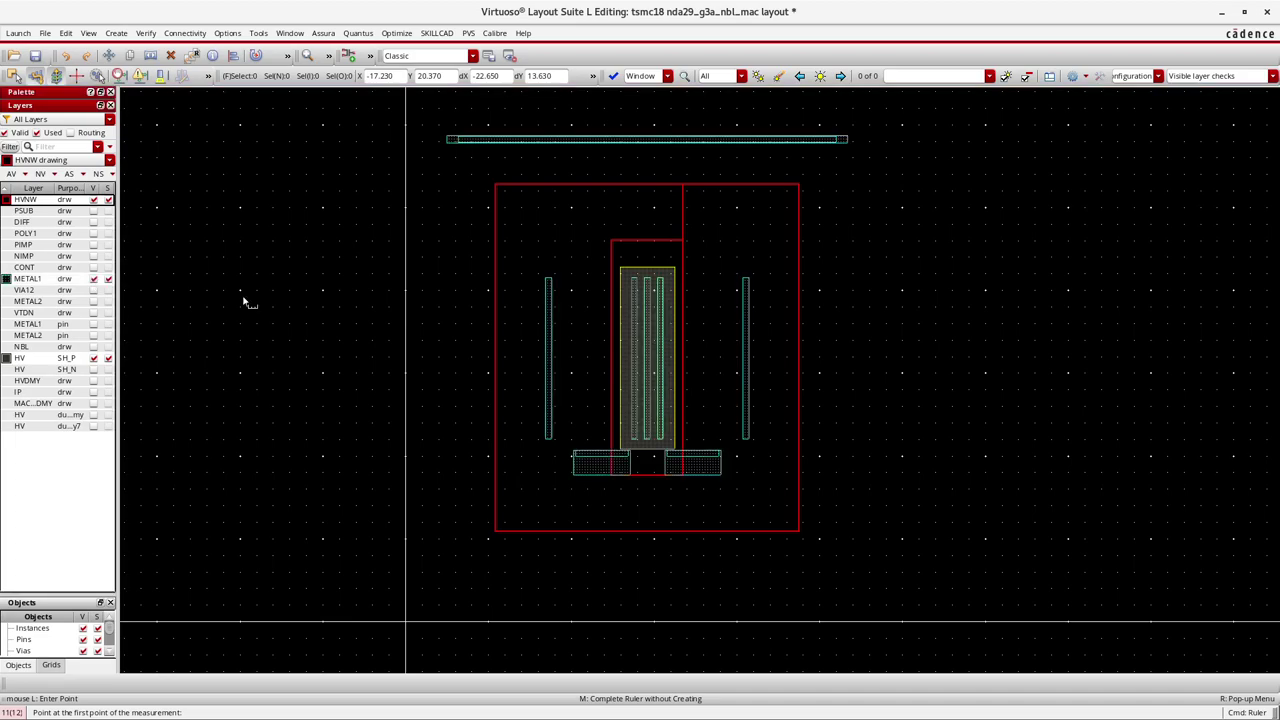
{"action": "scroll", "coordinate": [651, 300], "scroll_direction": "up", "scroll_amount": 2, "text": "ctrl"}
{"action": "left_click", "coordinate": [636, 305]}
{"action": "left_click", "coordinate": [657, 307]}
{"action": "left_click", "coordinate": [586, 259]}
{"action": "left_click", "coordinate": [605, 259]}
{"action": "left_click", "coordinate": [688, 252]}
{"action": "left_click", "coordinate": [710, 298]}
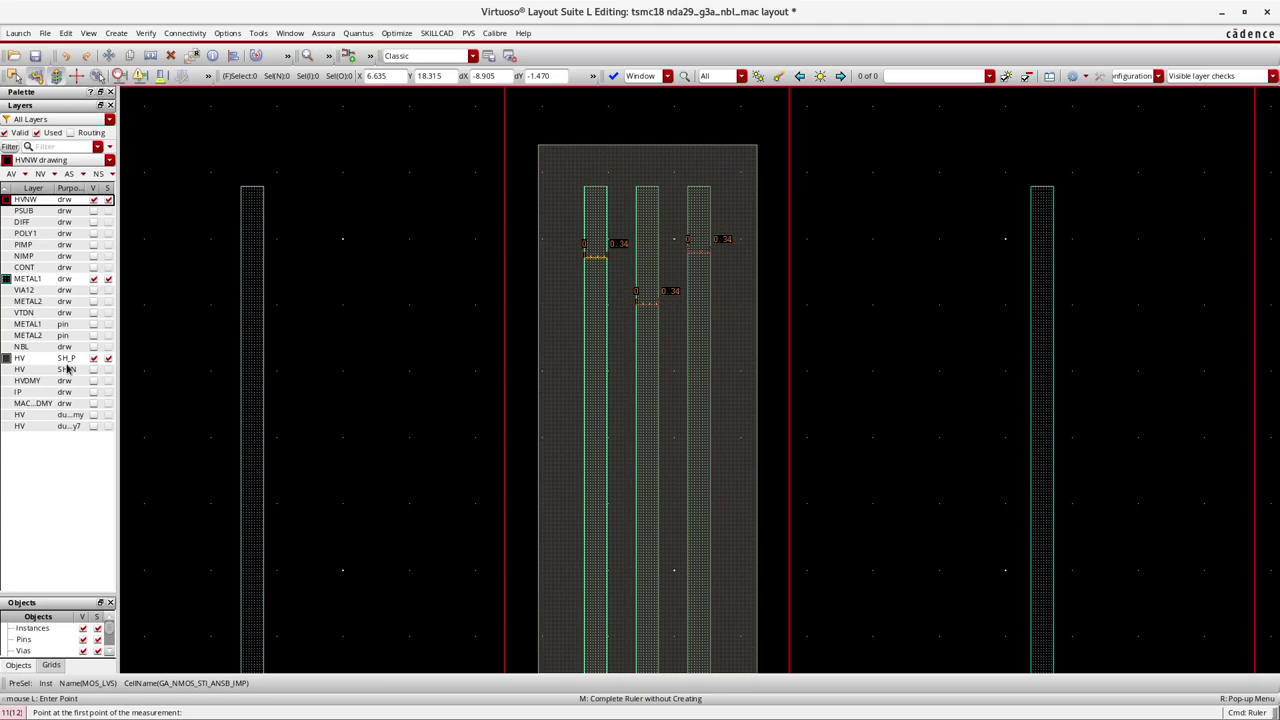
Show the HV SH_N layer and measure the widths of its two outer strips with horizontal rulers
{"action": "scroll", "coordinate": [597, 303], "scroll_direction": "down", "scroll_amount": 2, "text": "ctrl"}
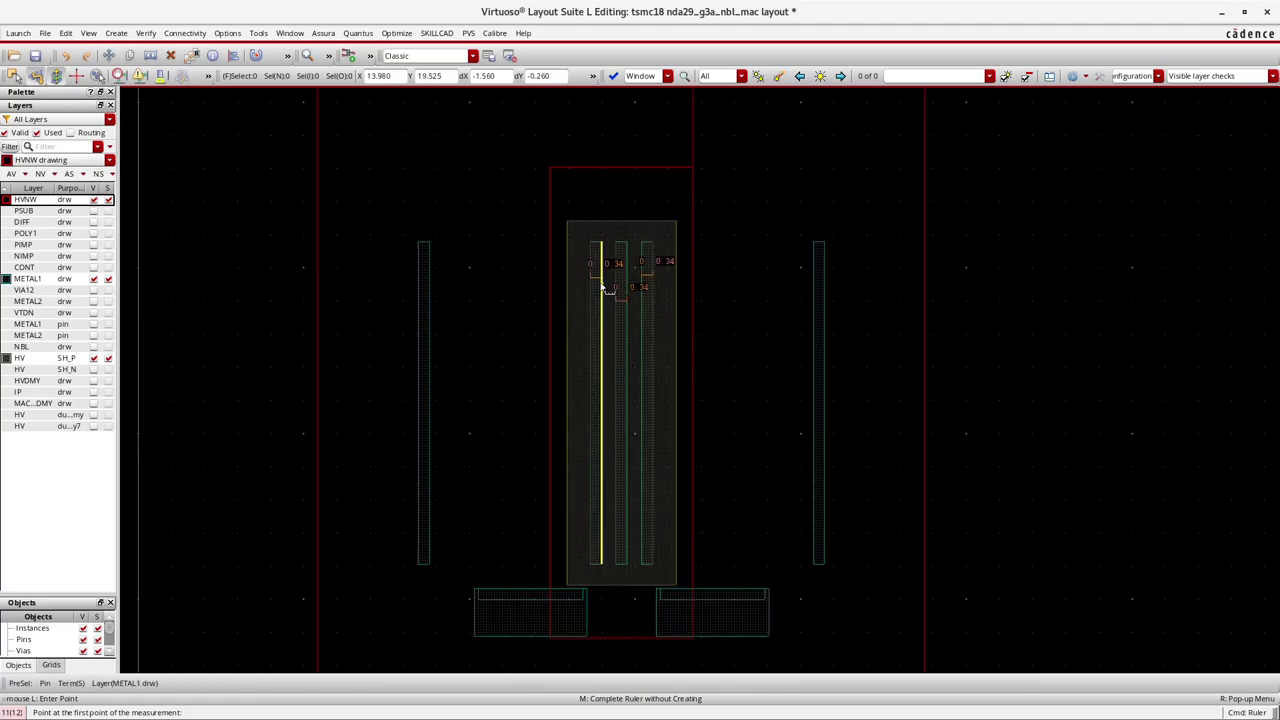
{"action": "left_click", "coordinate": [93, 370]}
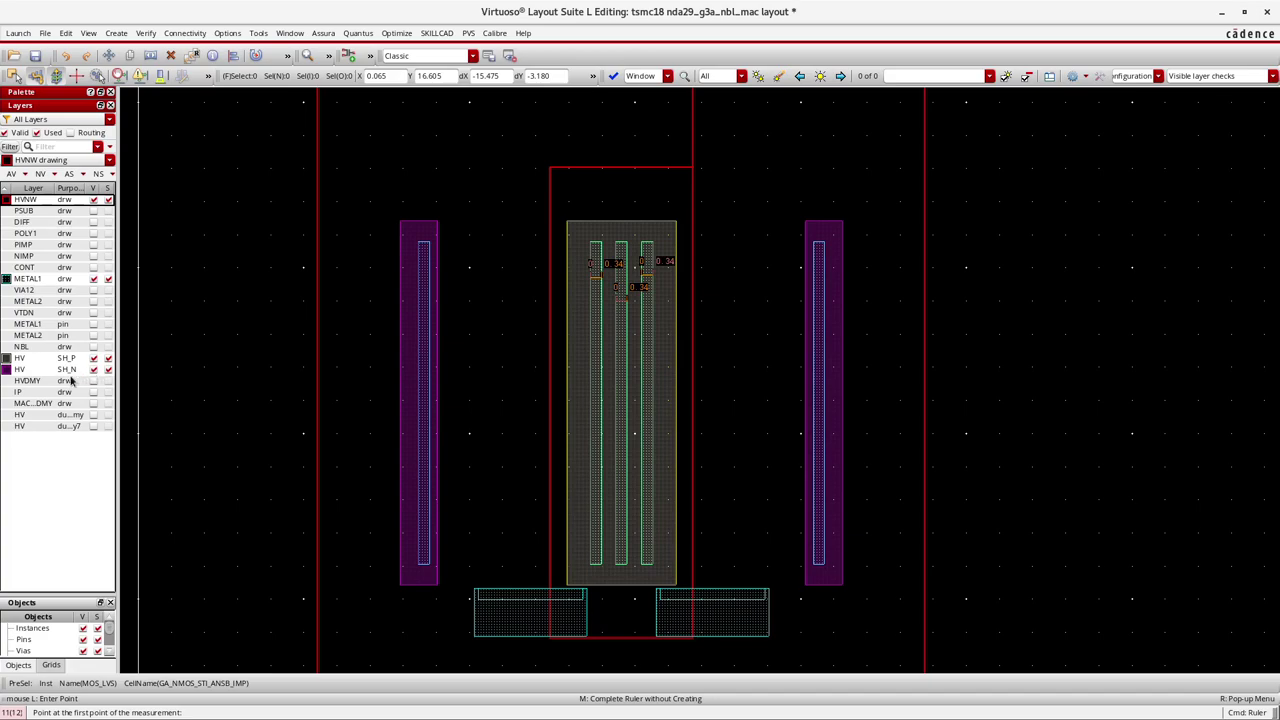
{"action": "left_click", "coordinate": [403, 328]}
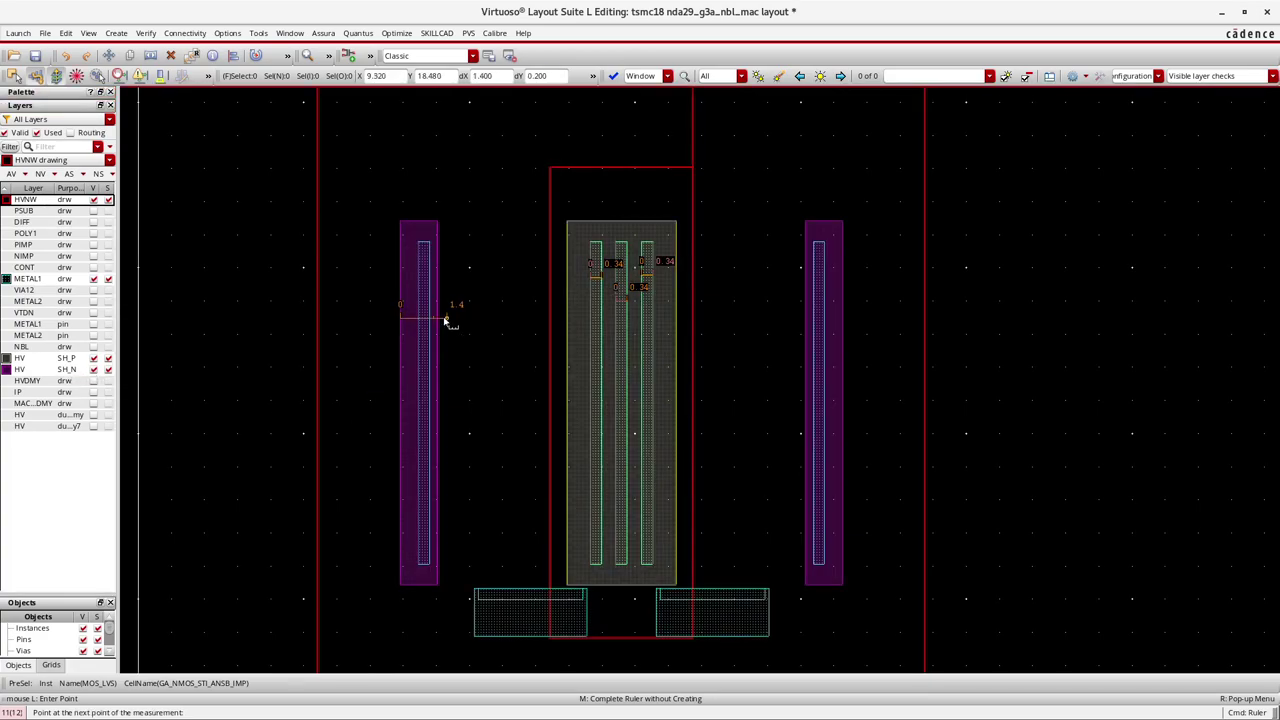
{"action": "left_click", "coordinate": [437, 323]}
{"action": "left_click", "coordinate": [805, 320]}
{"action": "left_click", "coordinate": [842, 320]}
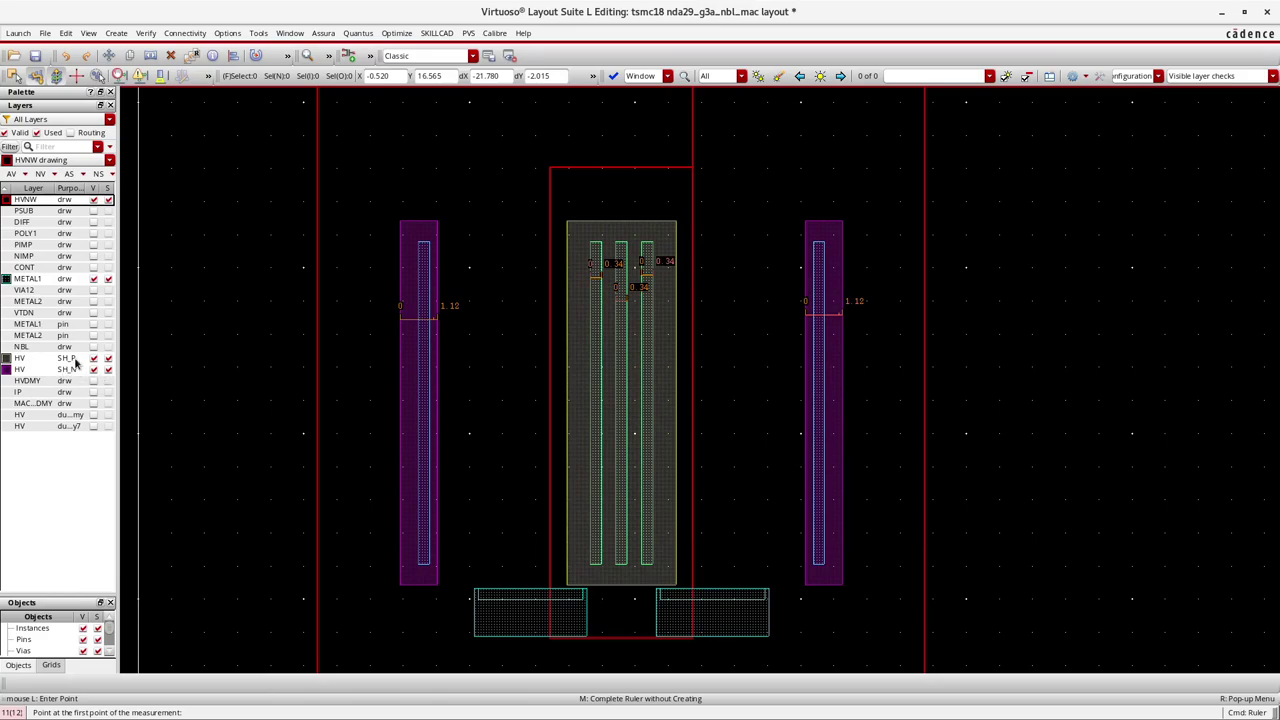
Show the HVDMY drawing layer to inspect its extent, and make all layers visible over the whole device
{"action": "left_click", "coordinate": [27, 358]}
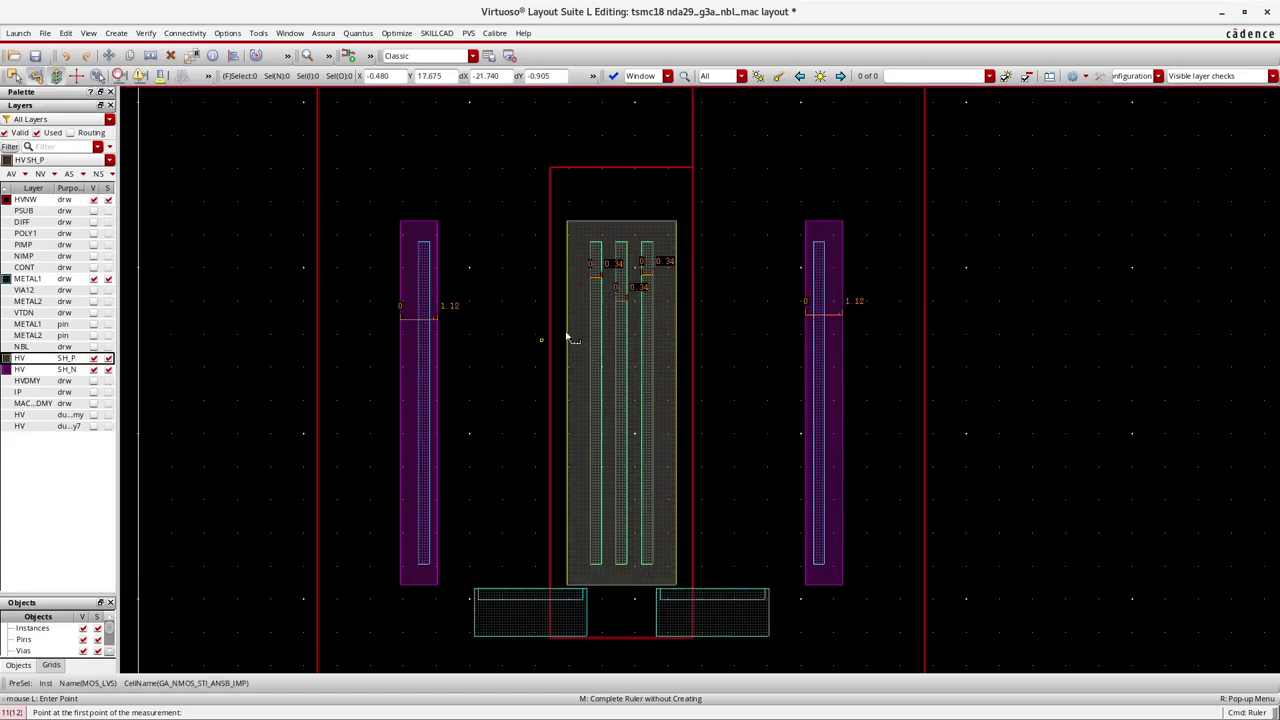
{"action": "left_click", "coordinate": [93, 381]}
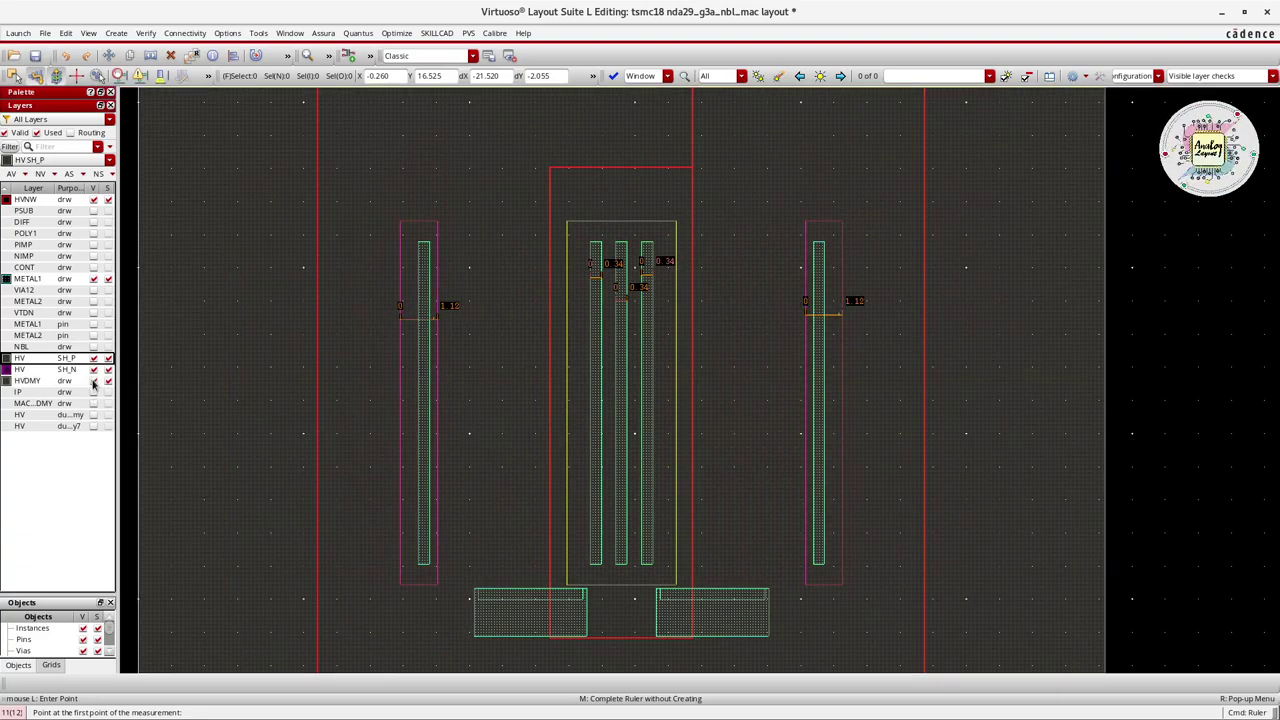
{"action": "scroll", "coordinate": [466, 380], "scroll_direction": "down", "scroll_amount": 4, "text": "ctrl"}
{"action": "scroll", "coordinate": [381, 280], "scroll_direction": "up", "scroll_amount": 4, "text": "ctrl"}
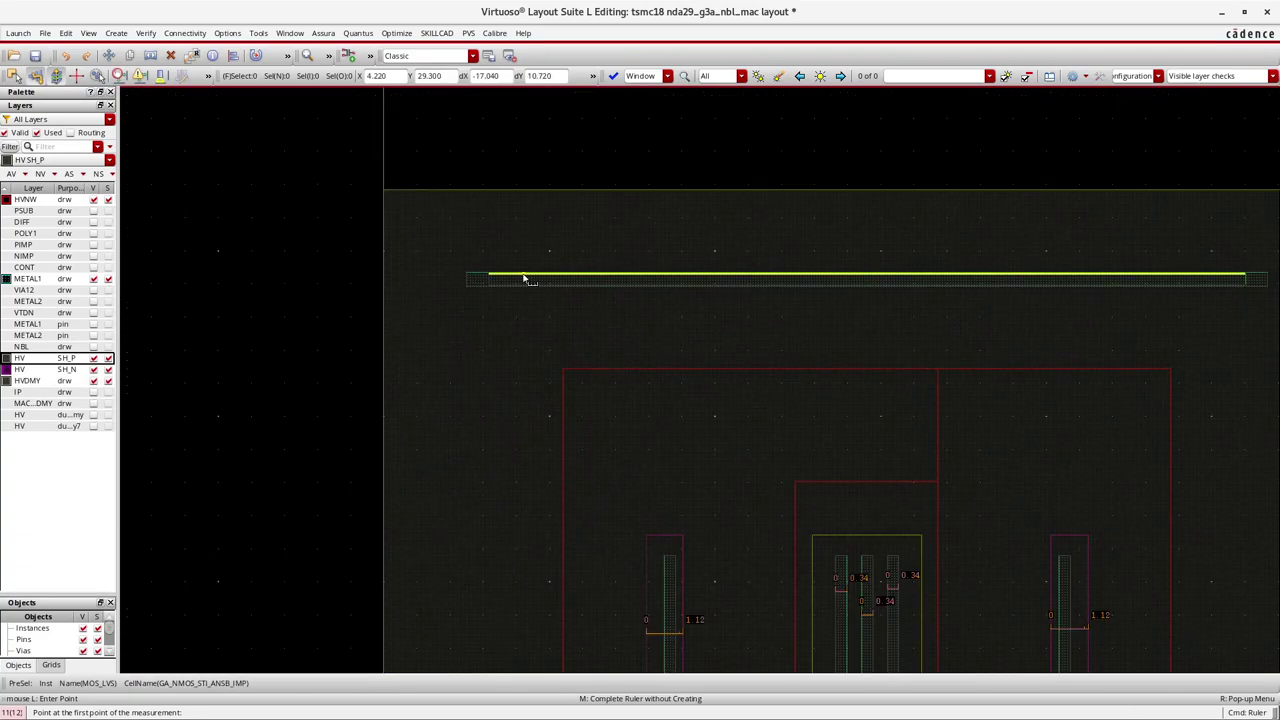
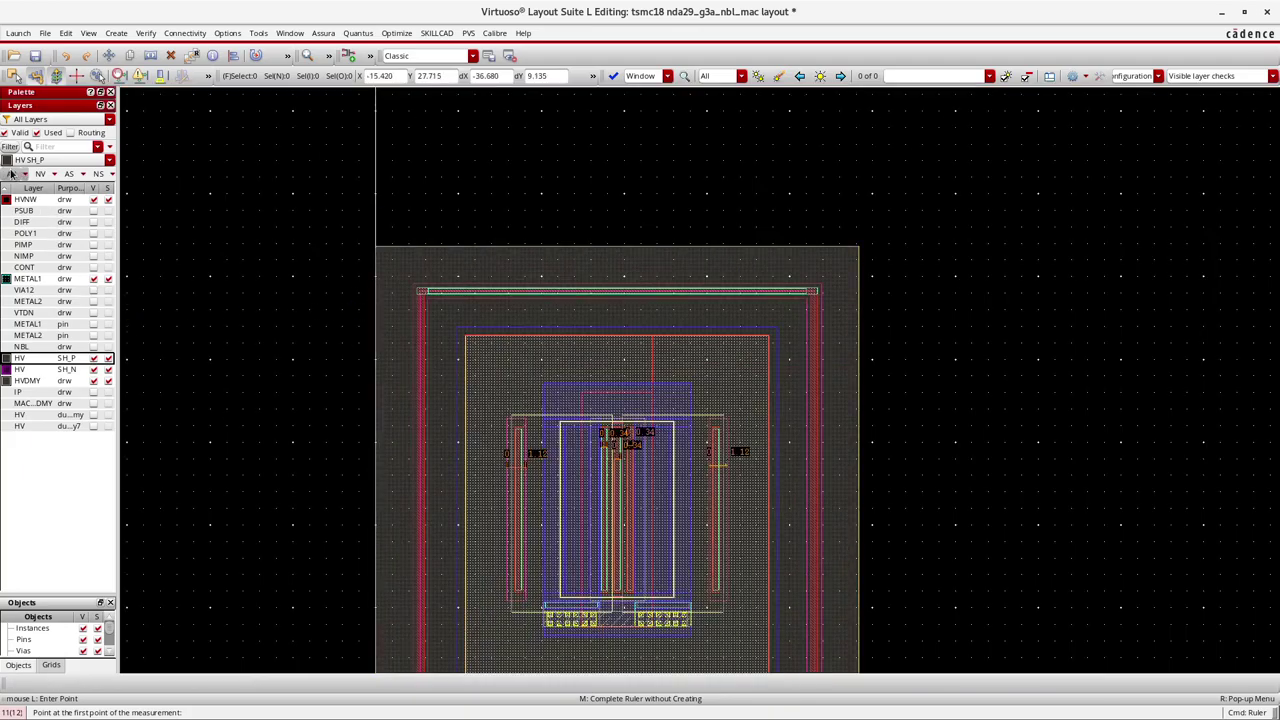
{"action": "scroll", "coordinate": [546, 187], "scroll_direction": "down", "scroll_amount": 1}
{"action": "key", "text": "f"}
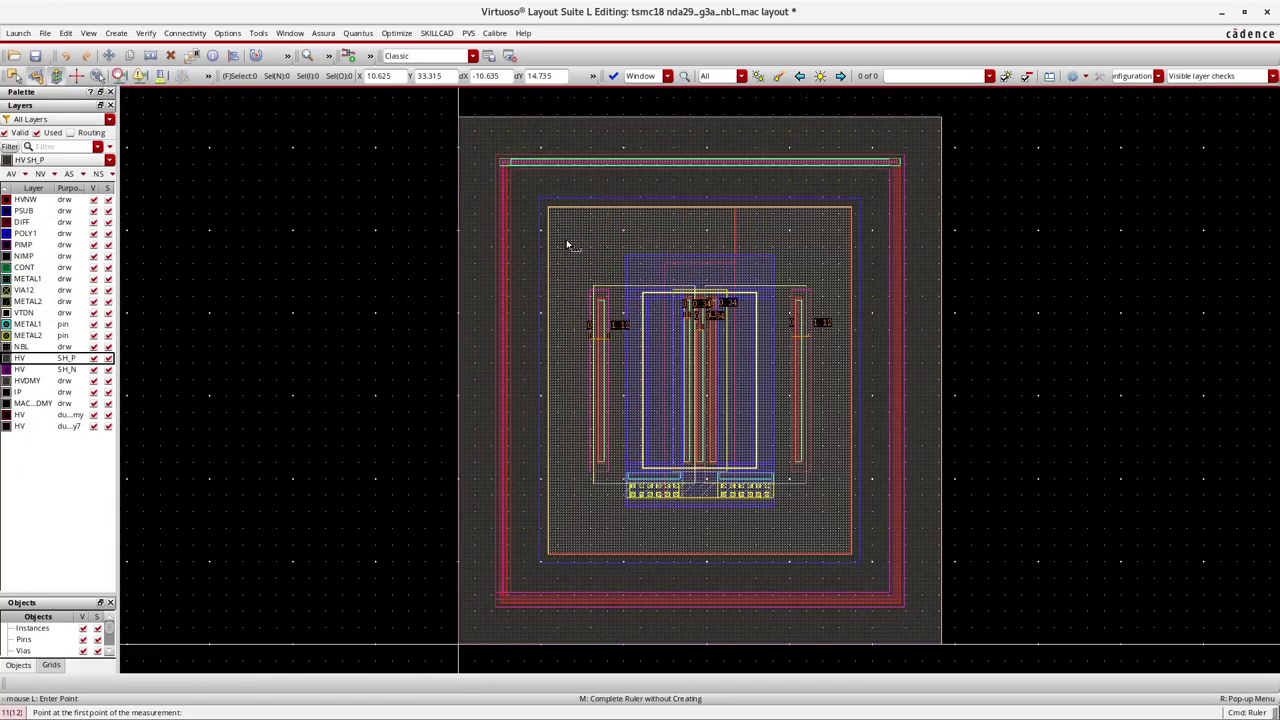
Isolate the DIFF and POLY1 drawing layers, and measure the gap from the POLY1 gate ring to the left outer DIFF strip
{"action": "scroll", "coordinate": [651, 315], "scroll_direction": "up", "scroll_amount": 3}
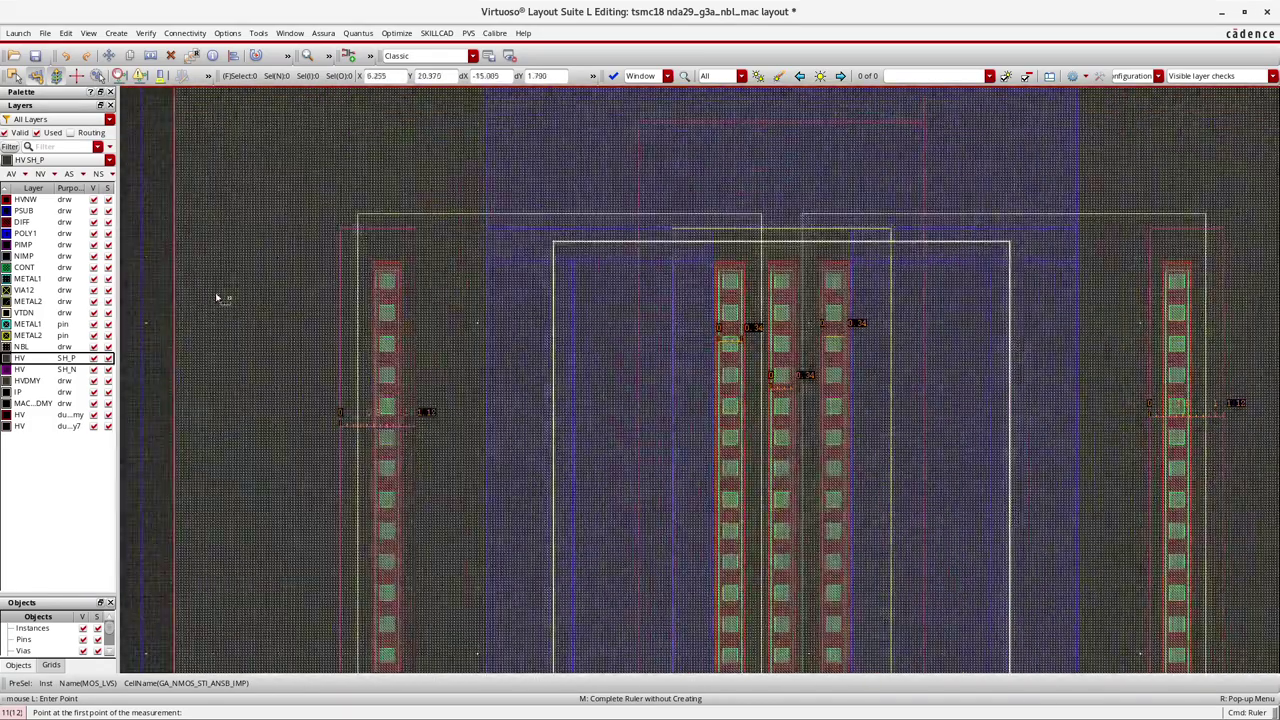
{"action": "left_click", "coordinate": [25, 221]}
{"action": "left_click", "coordinate": [40, 173]}
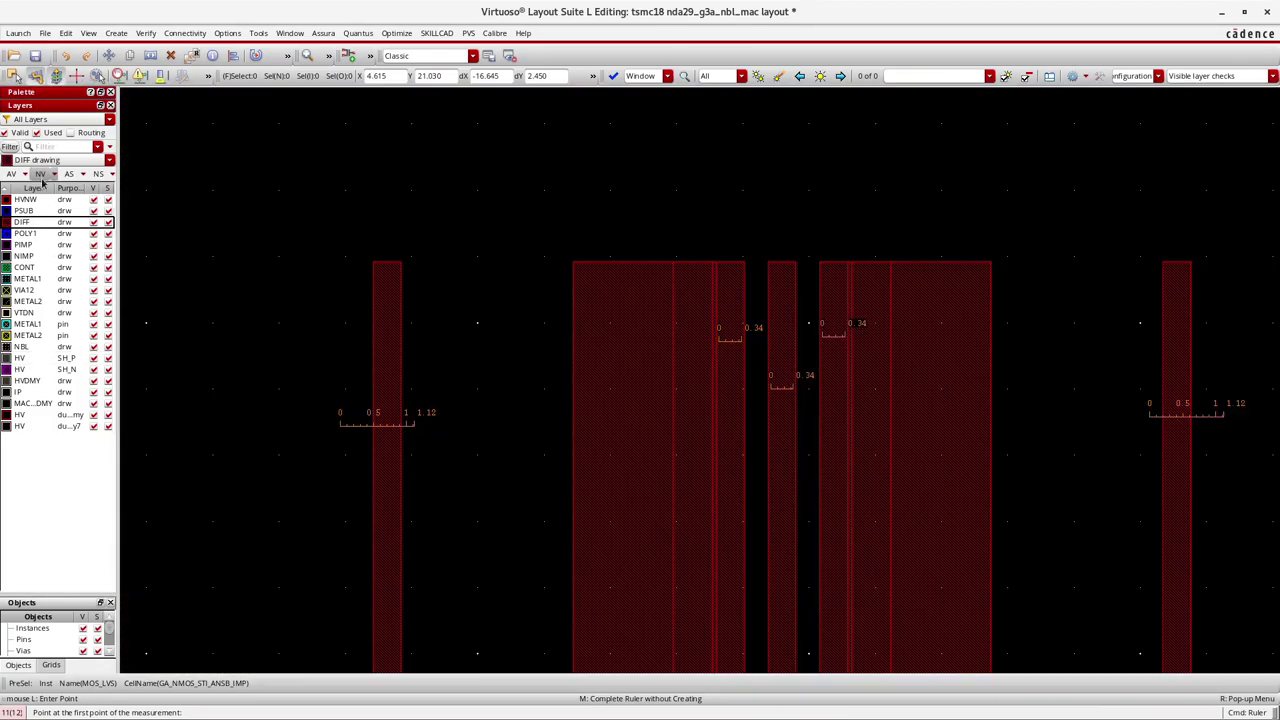
{"action": "left_click", "coordinate": [93, 233]}
{"action": "left_click", "coordinate": [486, 321]}
{"action": "left_click", "coordinate": [405, 321]}
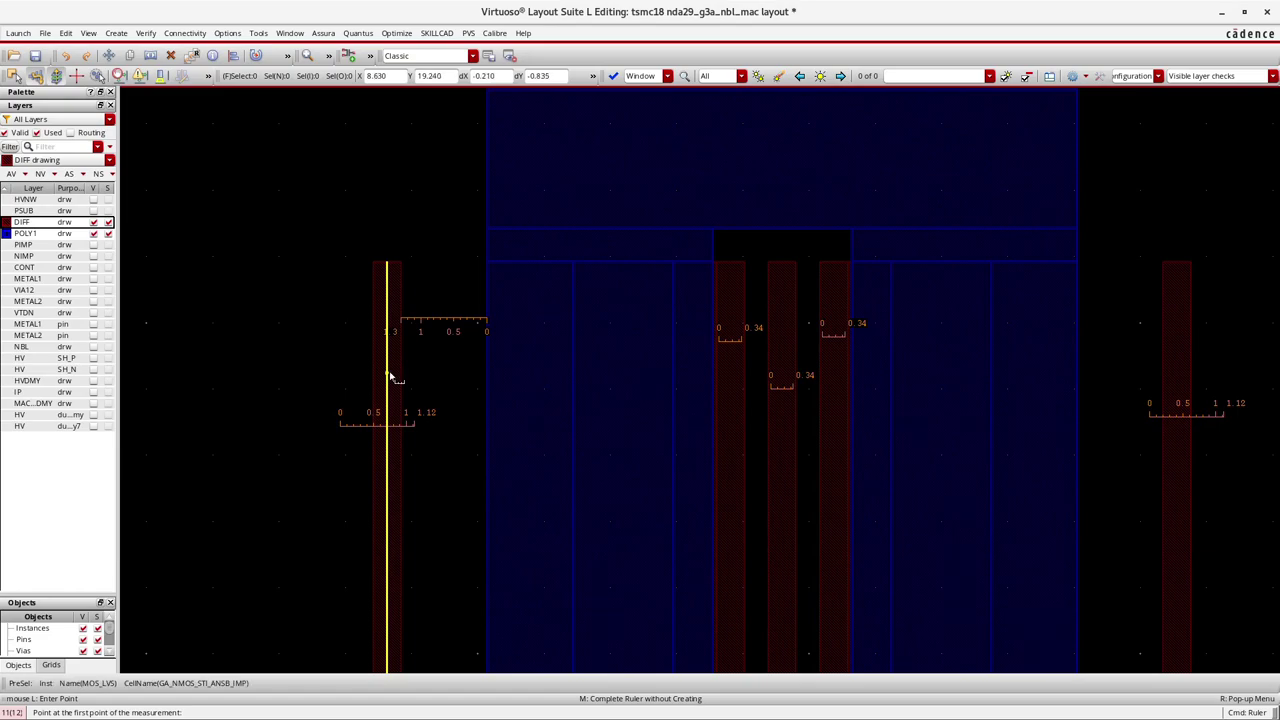
Show the PSUB and HVNW drawing layers with DIFF and POLY1, and examine the well outlines around the gate ring
{"action": "left_click", "coordinate": [93, 210]}
{"action": "left_click", "coordinate": [93, 199]}
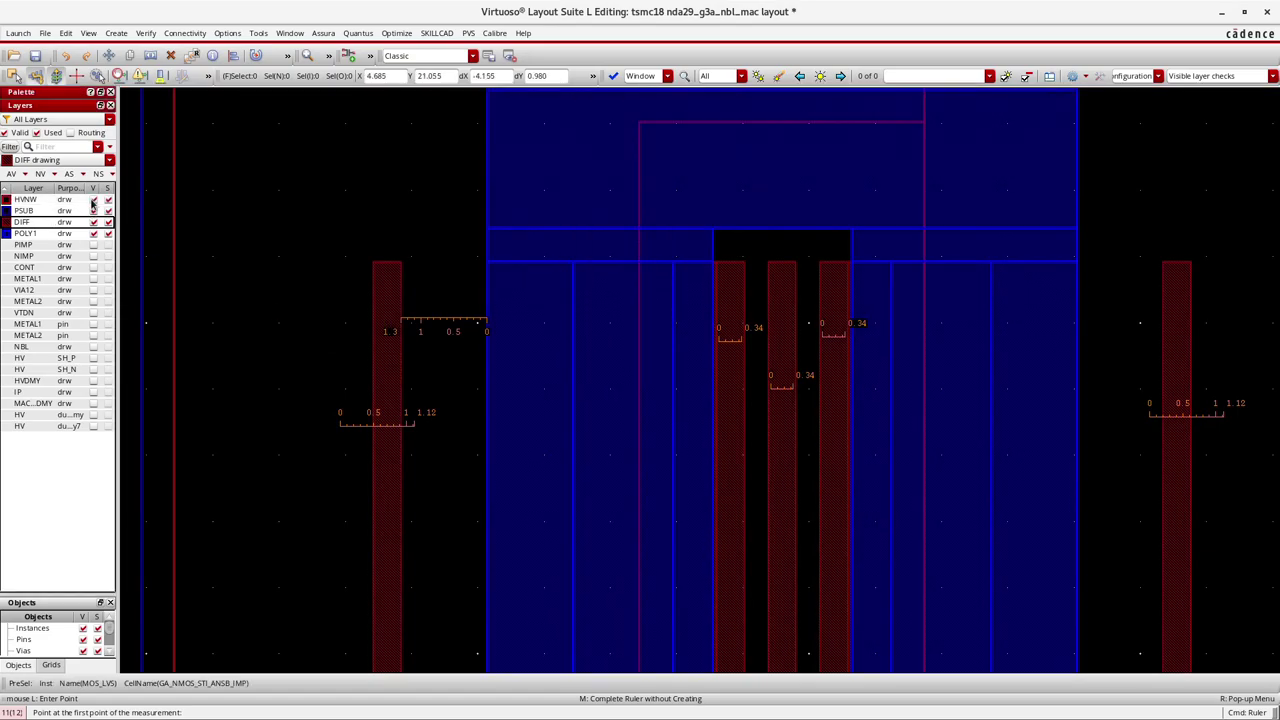
{"action": "scroll", "coordinate": [430, 263], "scroll_direction": "down", "scroll_amount": 2}
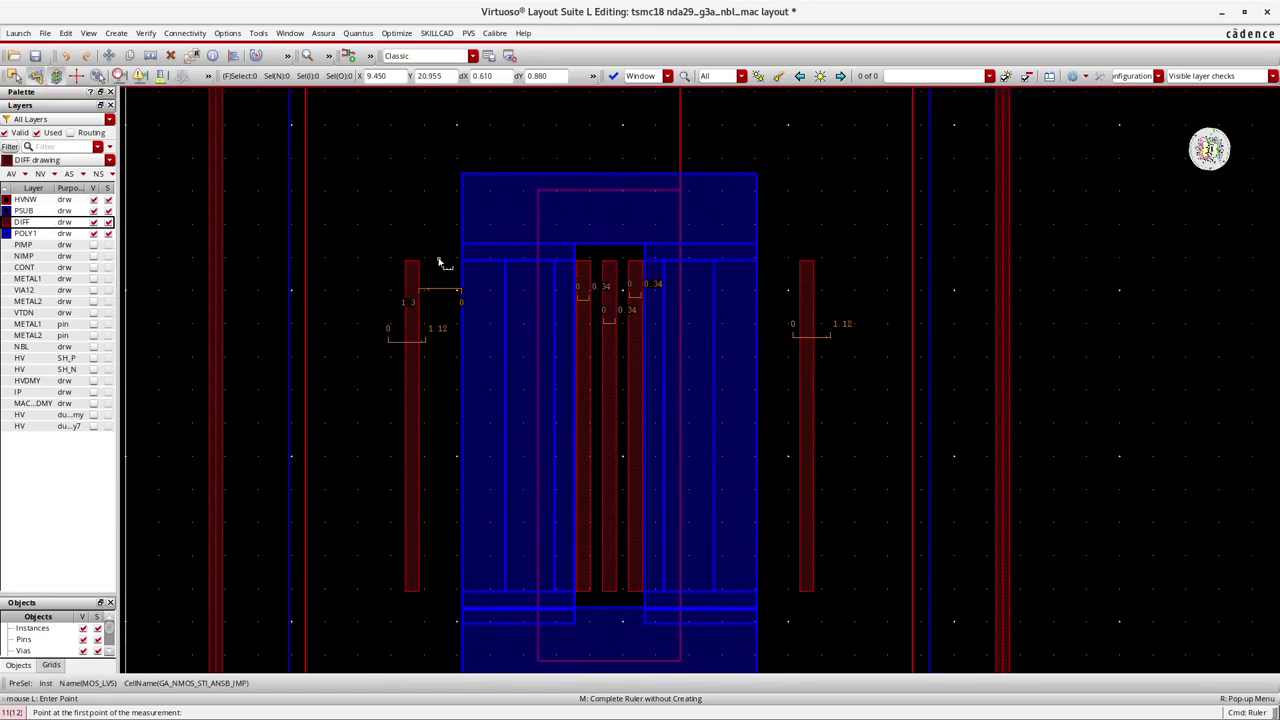
{"action": "scroll", "coordinate": [408, 337], "scroll_direction": "down", "scroll_amount": 2}
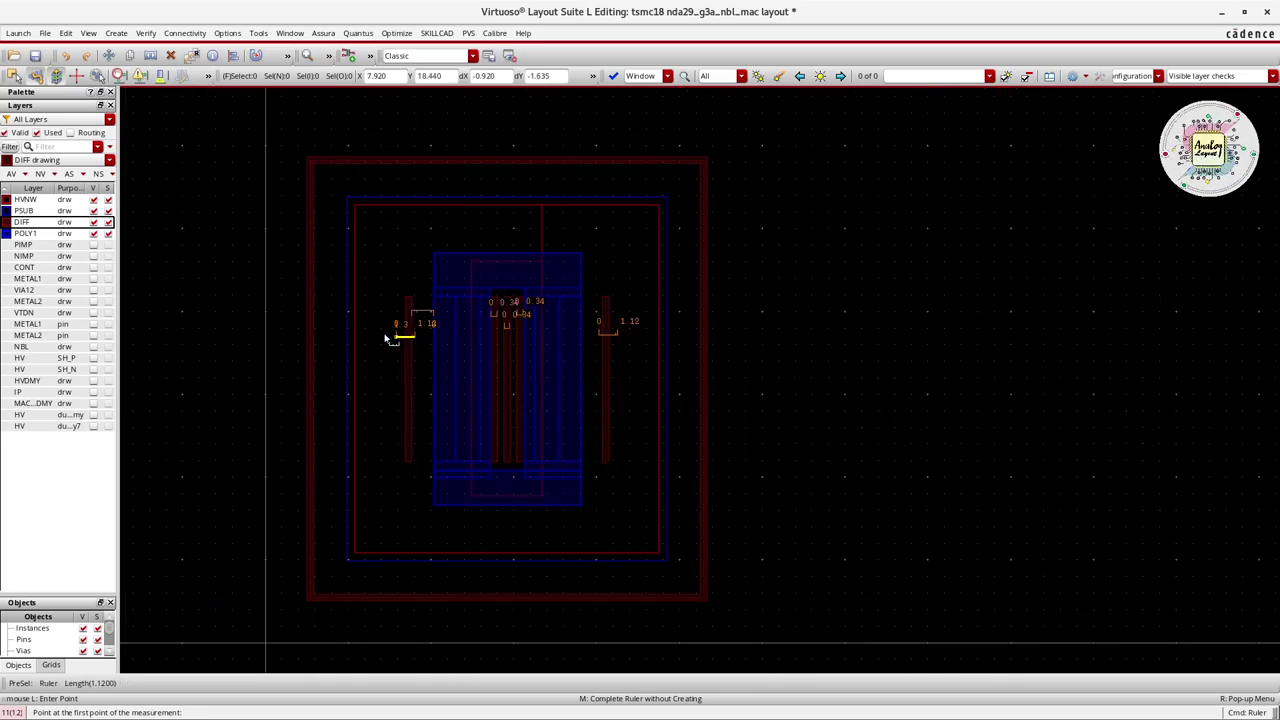
{"action": "scroll", "coordinate": [465, 323], "scroll_direction": "up", "scroll_amount": 2}
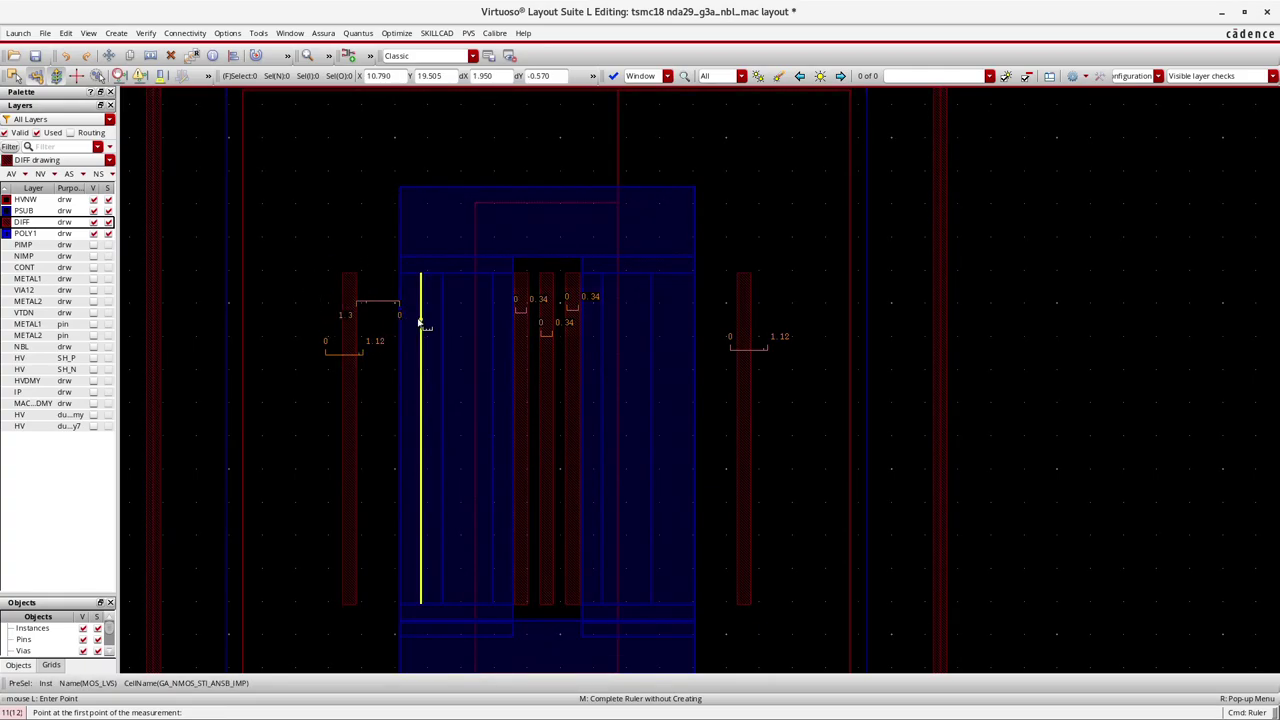
In the test layout, place a layout-view instance of the tsmc18 cell na6_g5a_nbl_mac inside the isolation ring
{"action": "key", "text": "shift+z"}
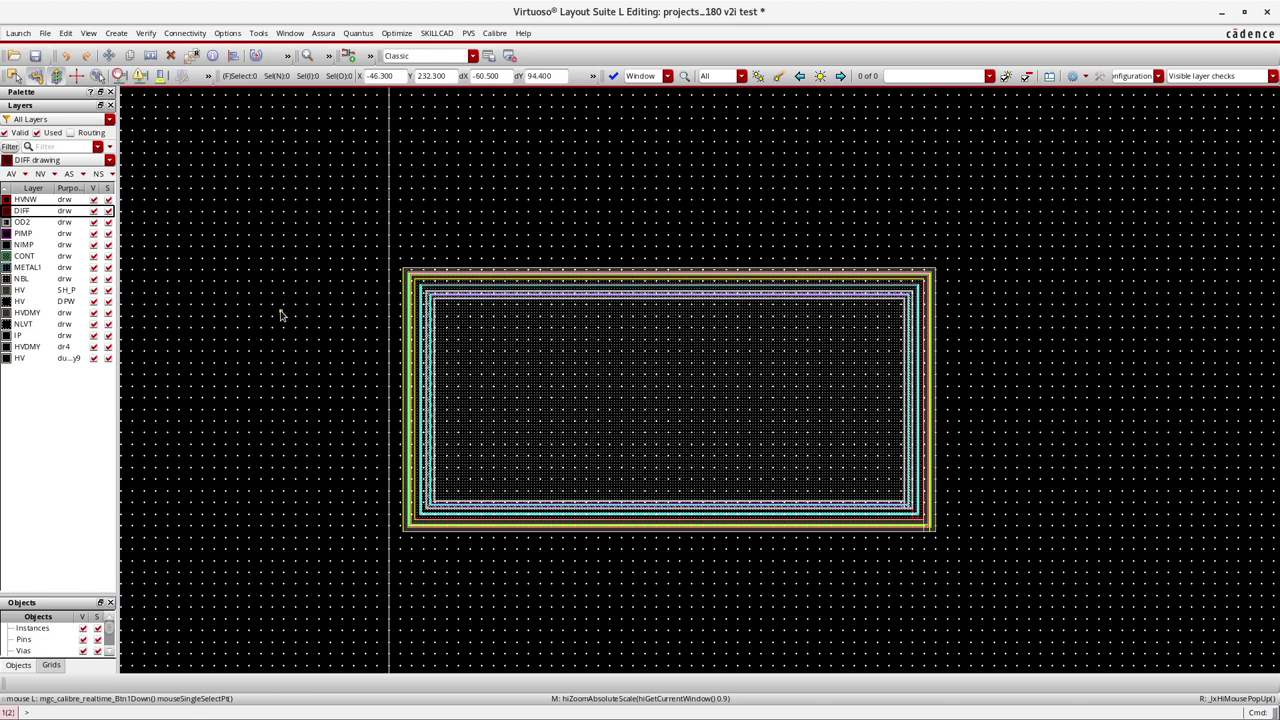
{"action": "key", "text": "i"}
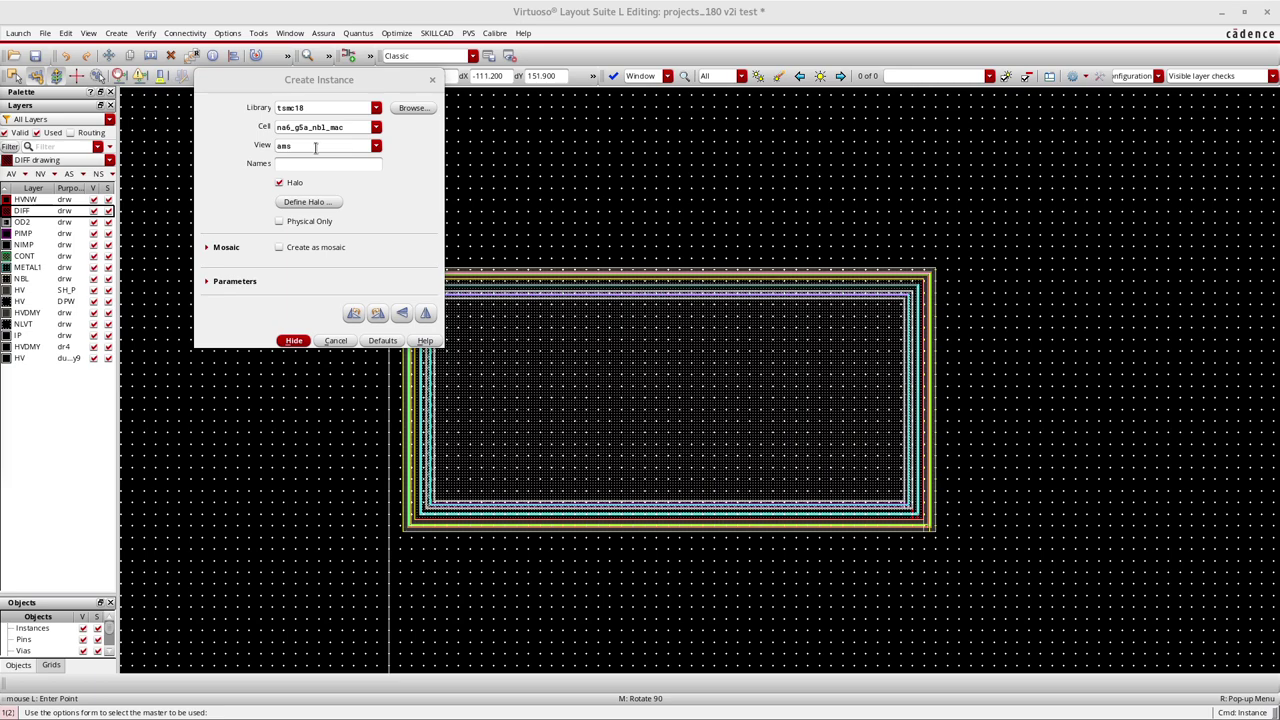
{"action": "left_click", "coordinate": [377, 146]}
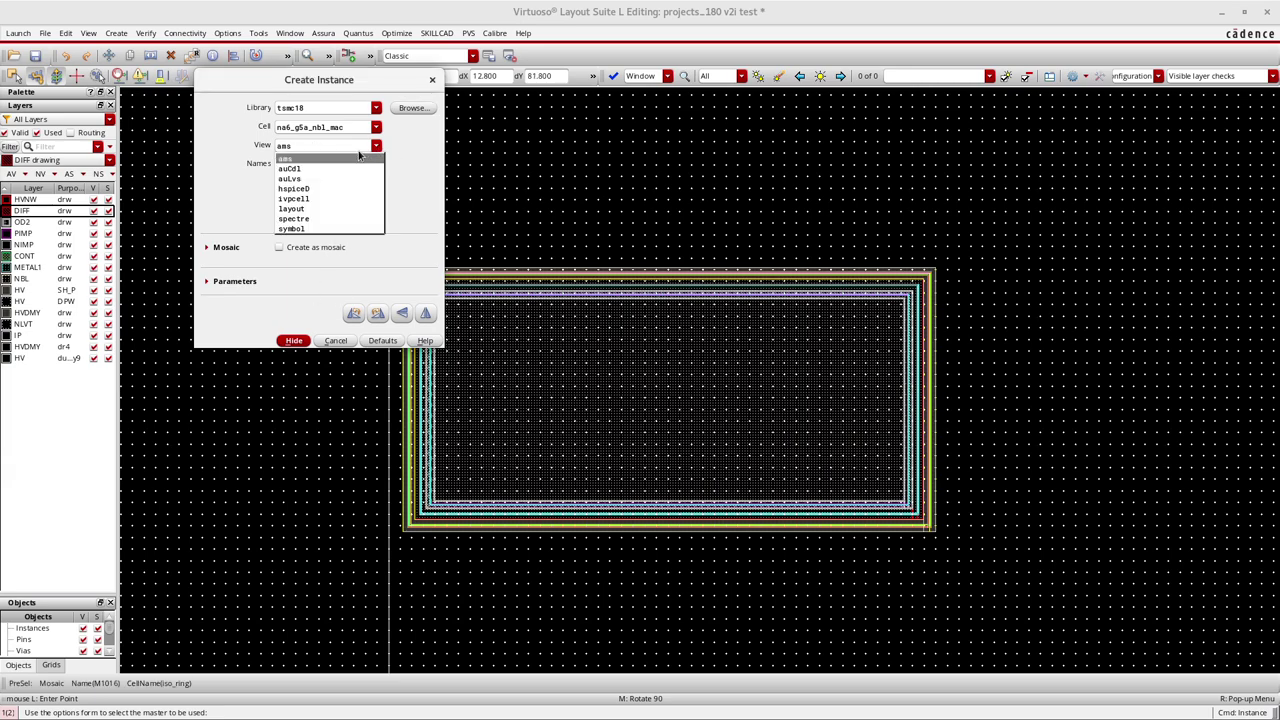
{"action": "left_click", "coordinate": [310, 212]}
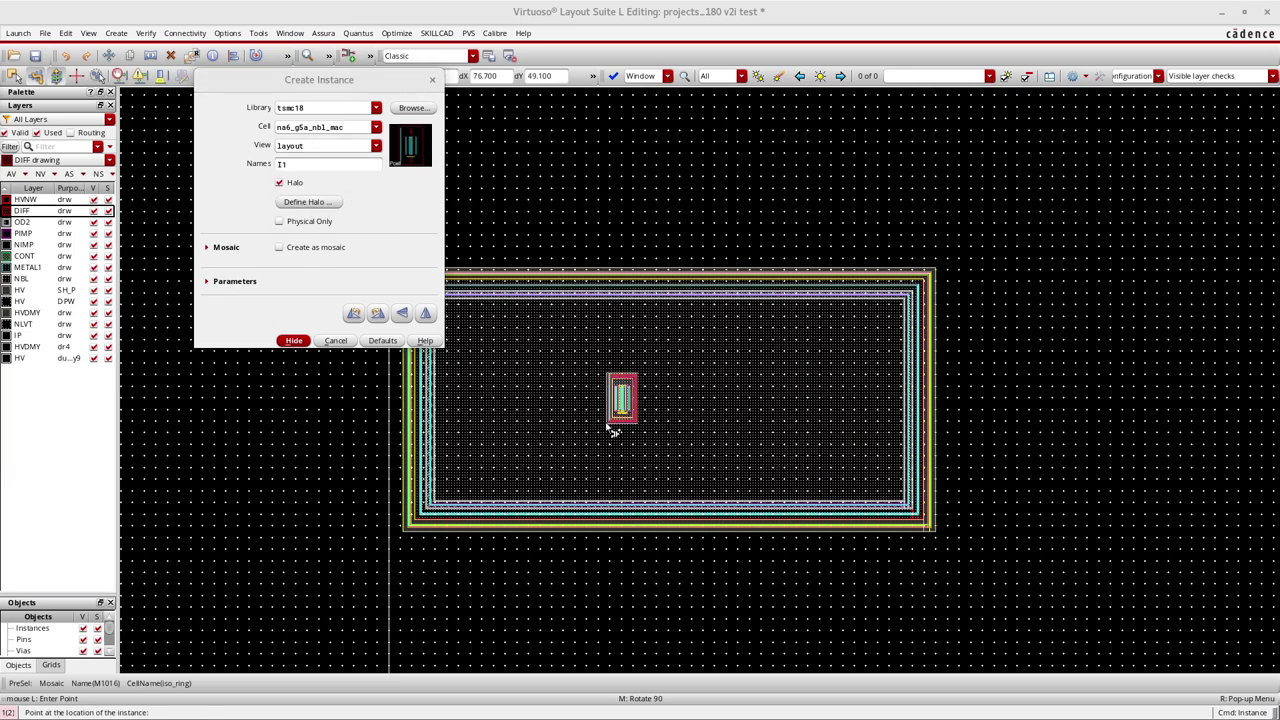
{"action": "left_click", "coordinate": [293, 341]}
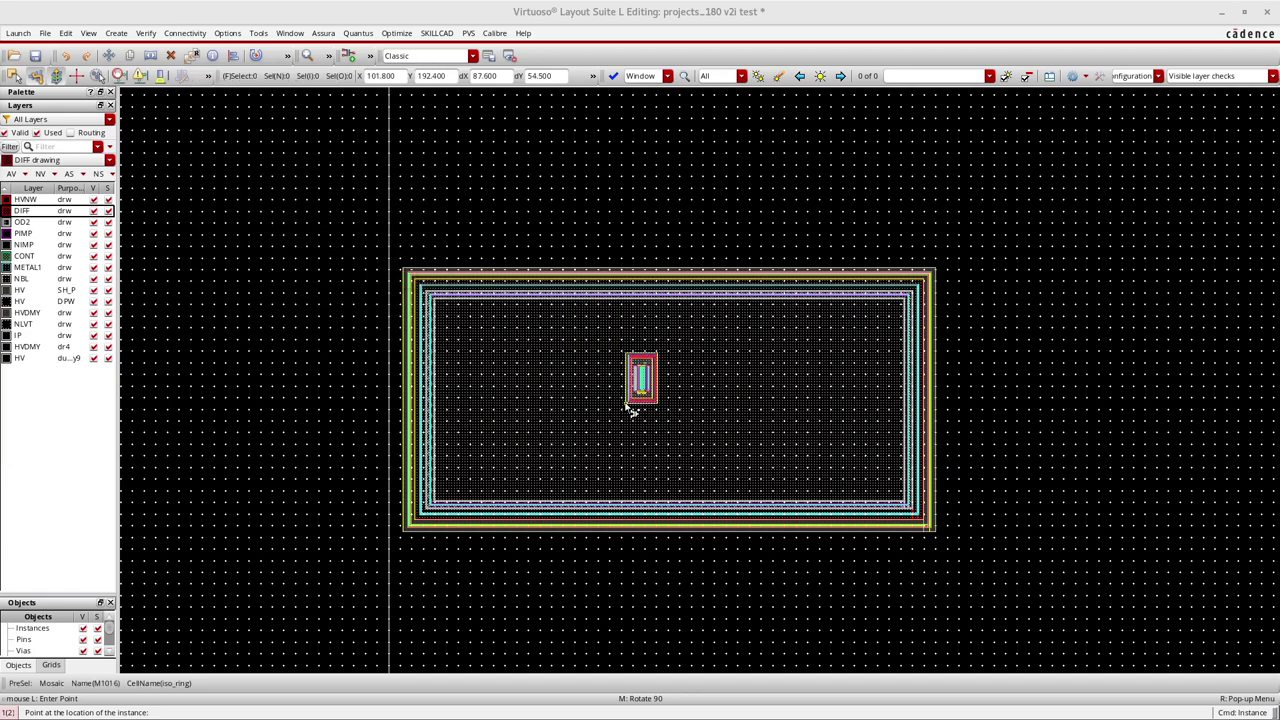
{"action": "left_click", "coordinate": [632, 407]}
{"action": "key", "text": "Escape"}
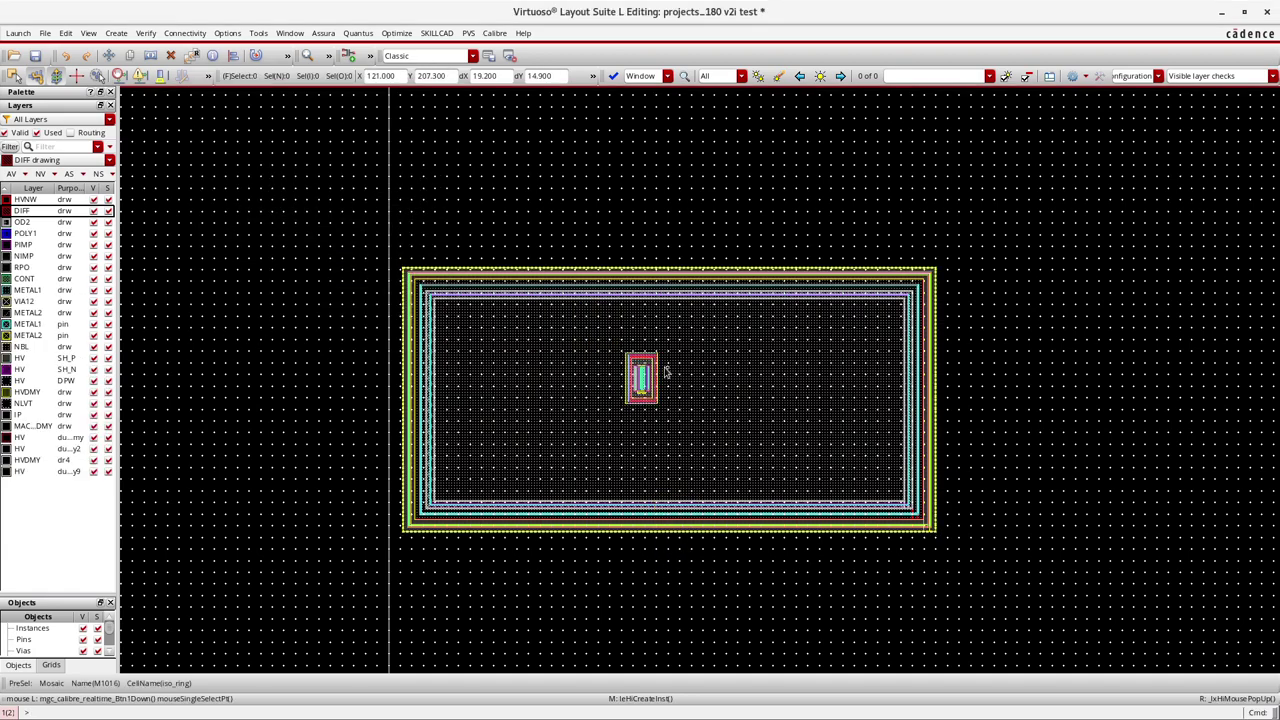
Isolate the HVNW drawing layer and examine the placed transistor's well outline against the isolation ring's HVNW outlines
{"action": "scroll", "coordinate": [641, 378], "scroll_direction": "up", "scroll_amount": 2, "text": "ctrl"}
{"action": "scroll", "coordinate": [641, 378], "scroll_direction": "up", "scroll_amount": 1, "text": "ctrl"}
{"action": "scroll", "coordinate": [640, 372], "scroll_direction": "down", "scroll_amount": 1, "text": "ctrl"}
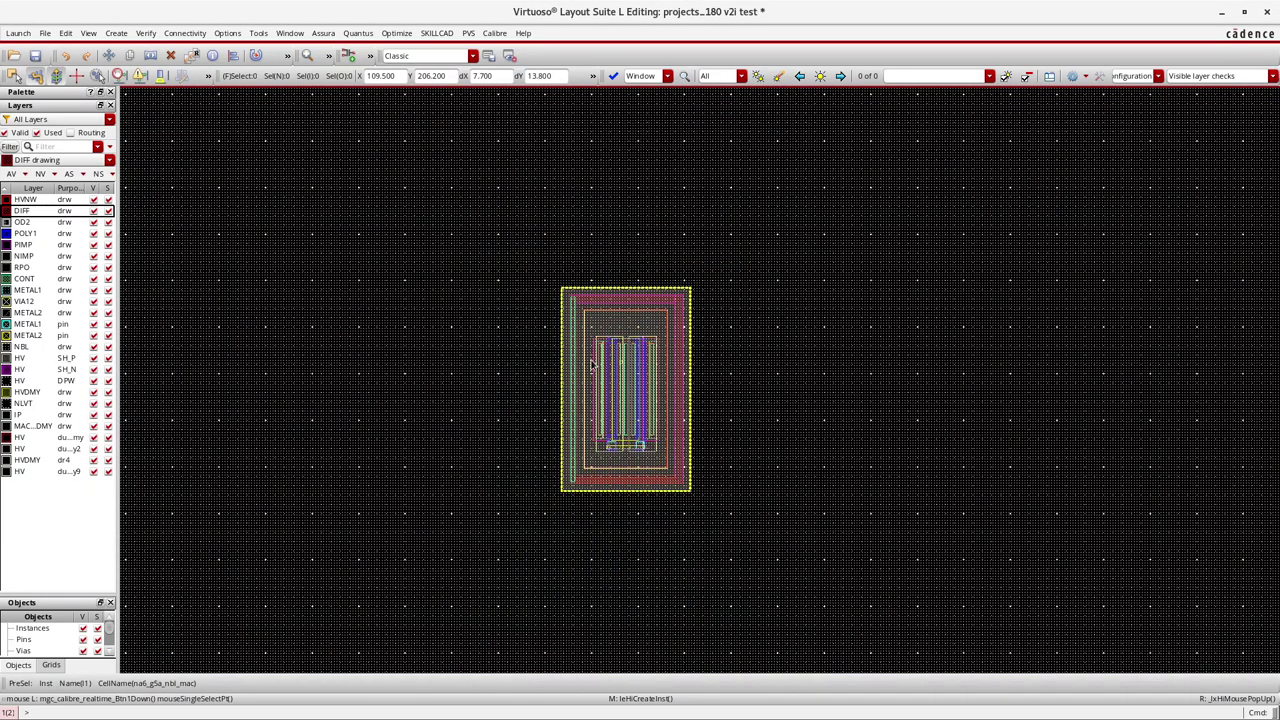
{"action": "left_click", "coordinate": [24, 201]}
{"action": "left_click", "coordinate": [40, 174]}
{"action": "scroll", "coordinate": [591, 354], "scroll_direction": "down", "scroll_amount": 2, "text": "ctrl"}
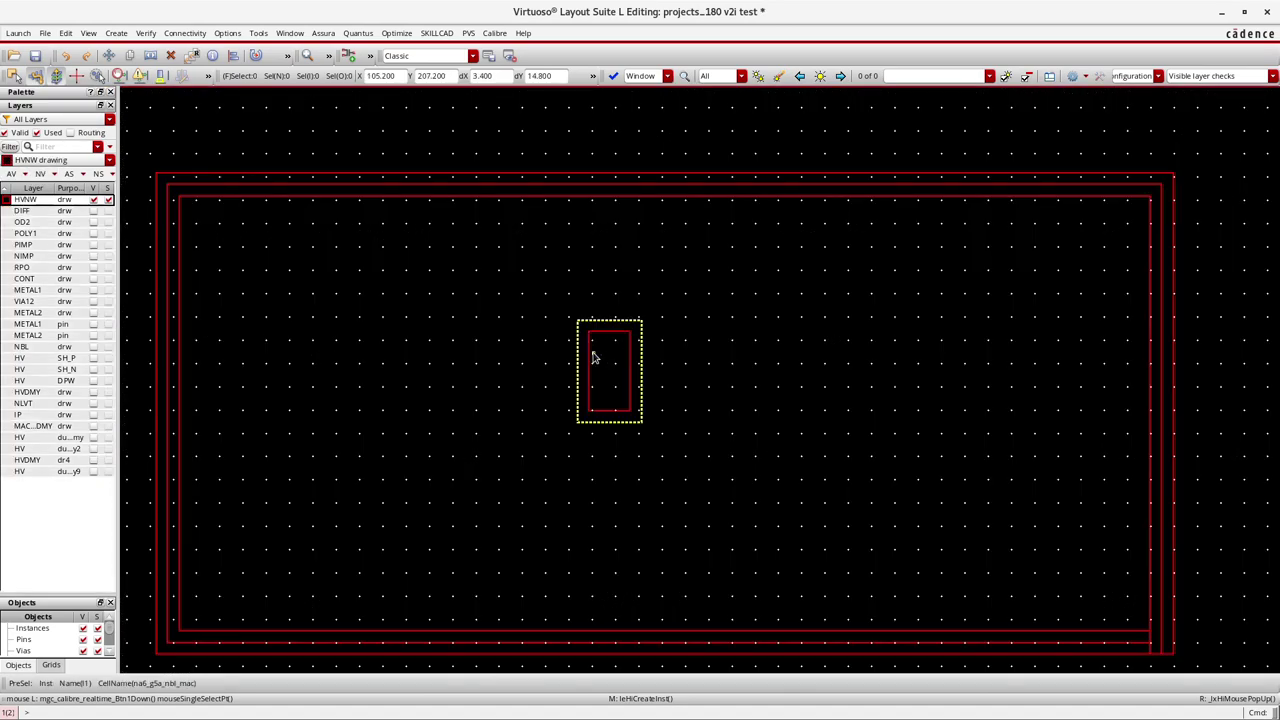
{"action": "scroll", "coordinate": [585, 352], "scroll_direction": "up", "scroll_amount": 1, "text": "ctrl"}
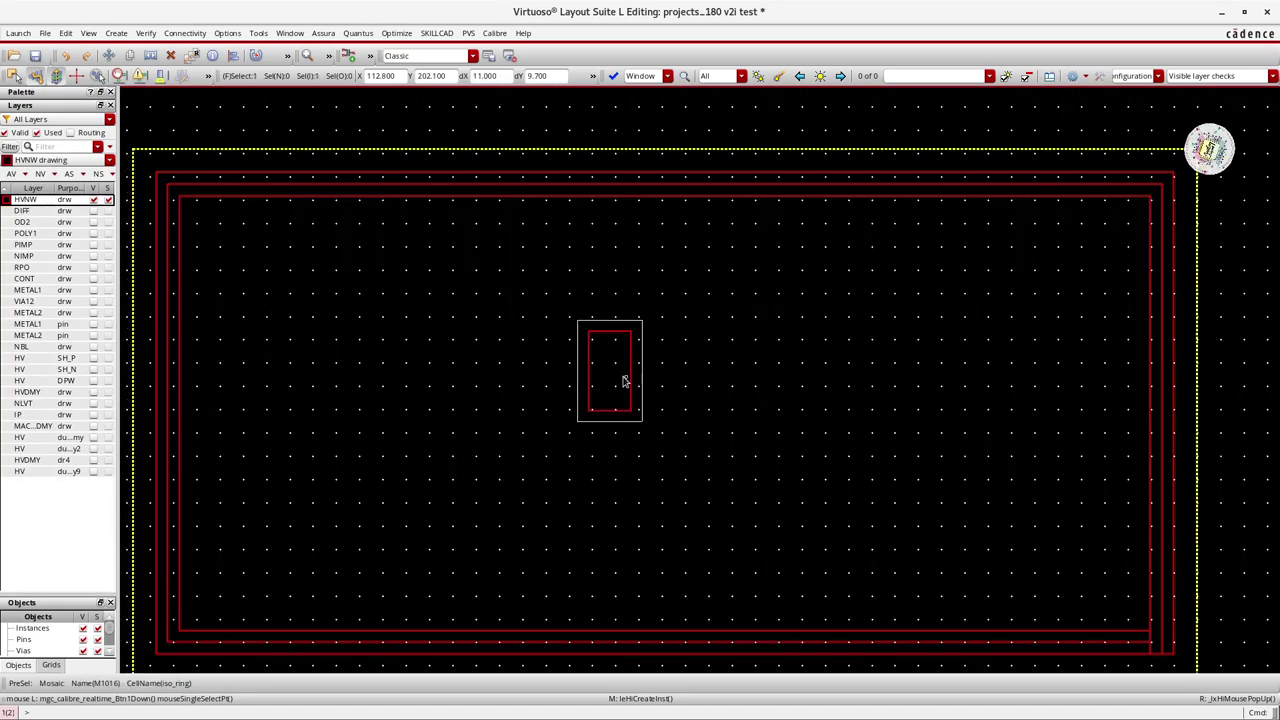
Make all layers visible, shrink the isolation ring to a compact square, and move the transistor instance to the ring's centre
{"action": "left_click", "coordinate": [718, 175]}
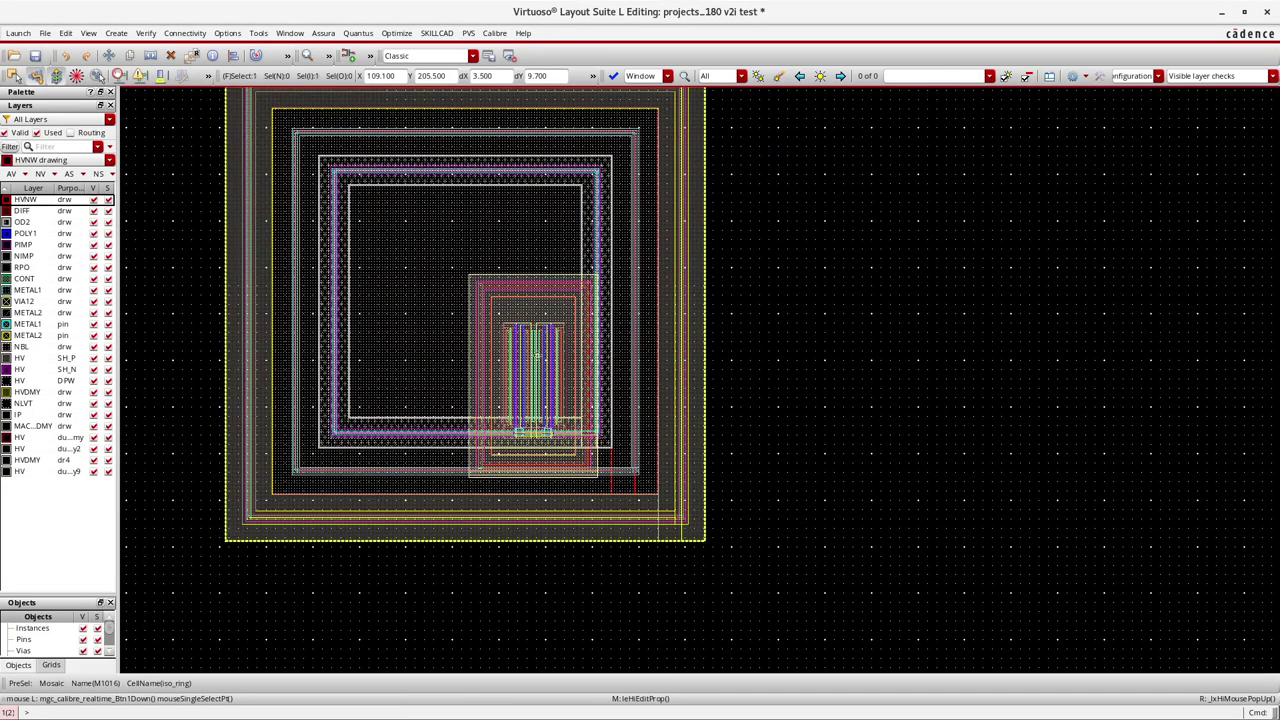
{"action": "key", "text": "m"}
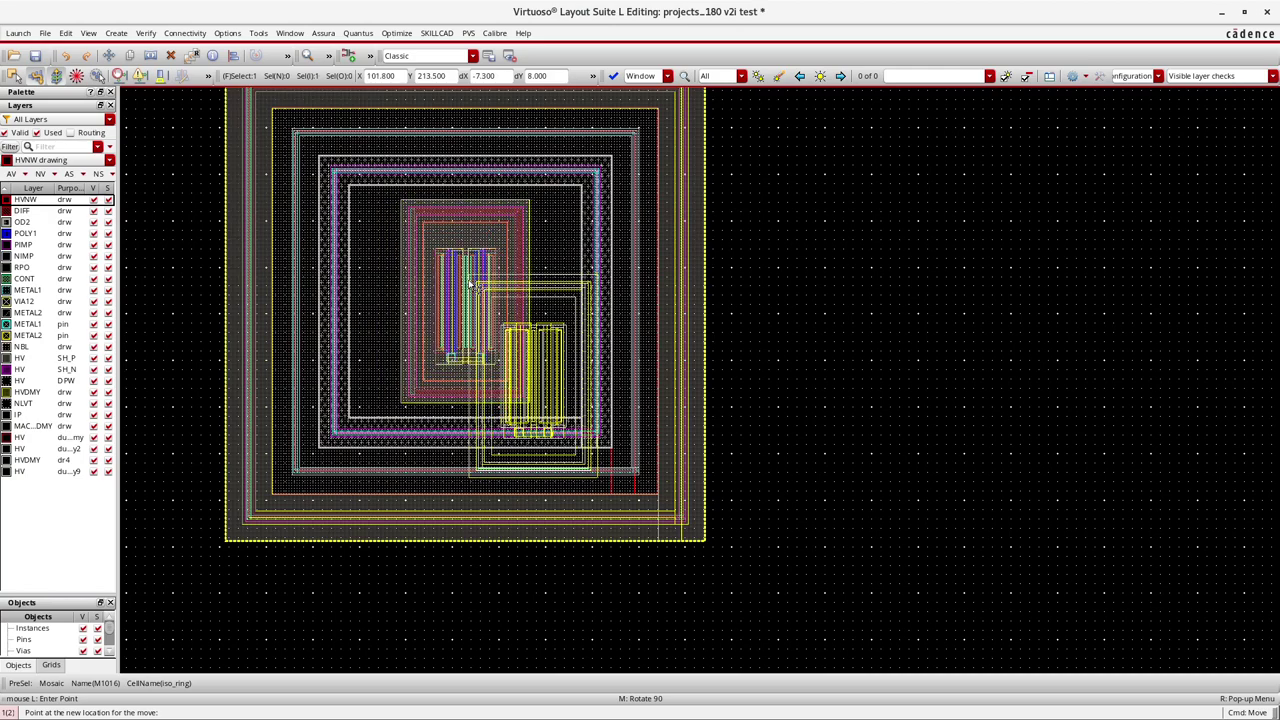
{"action": "key", "text": "Escape"}
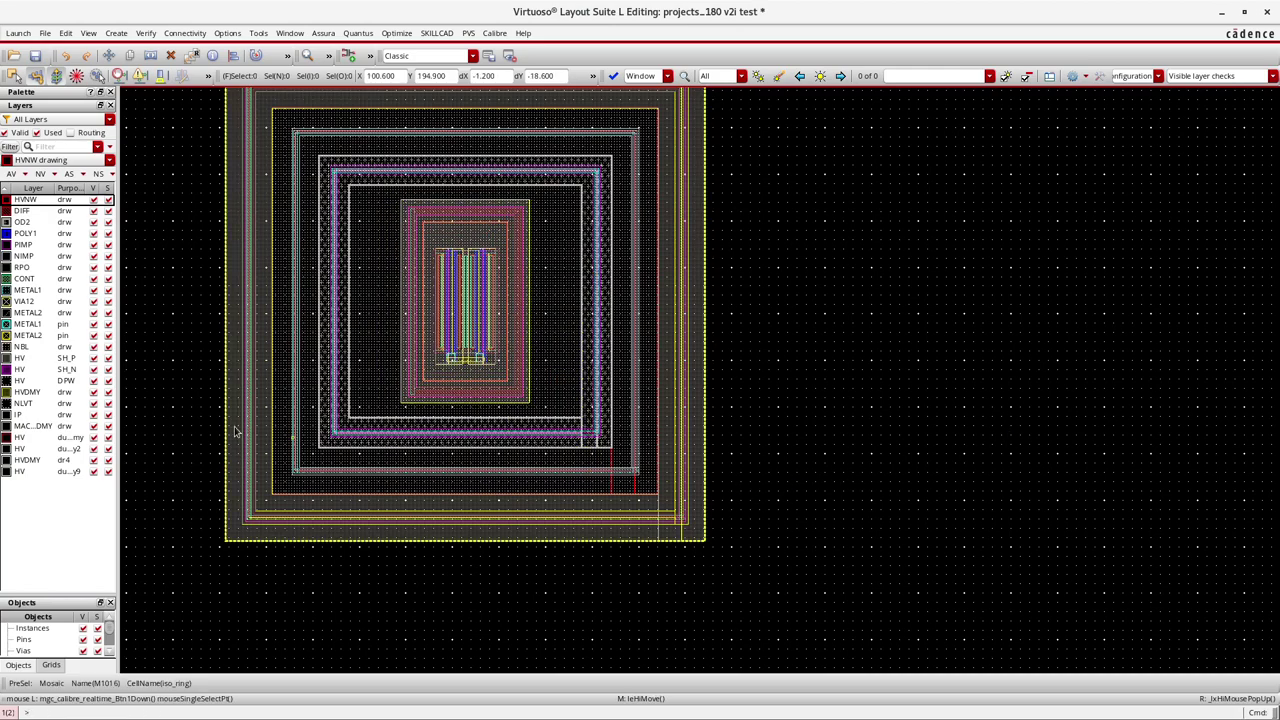
Isolate the DIFF drawing layer, and show POLY1, METAL1 and CONT with it to examine the transistor's fingers and contacts
{"action": "left_click", "coordinate": [22, 211]}
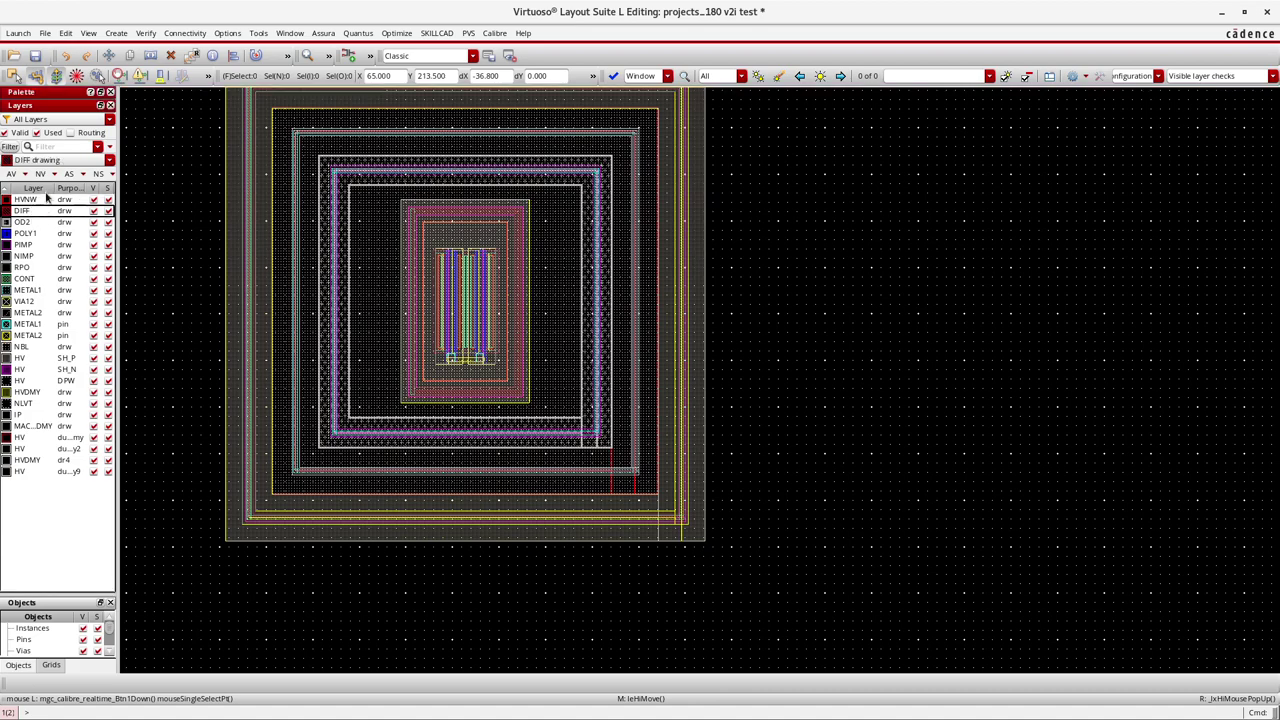
{"action": "left_click", "coordinate": [40, 173]}
{"action": "left_click", "coordinate": [452, 306]}
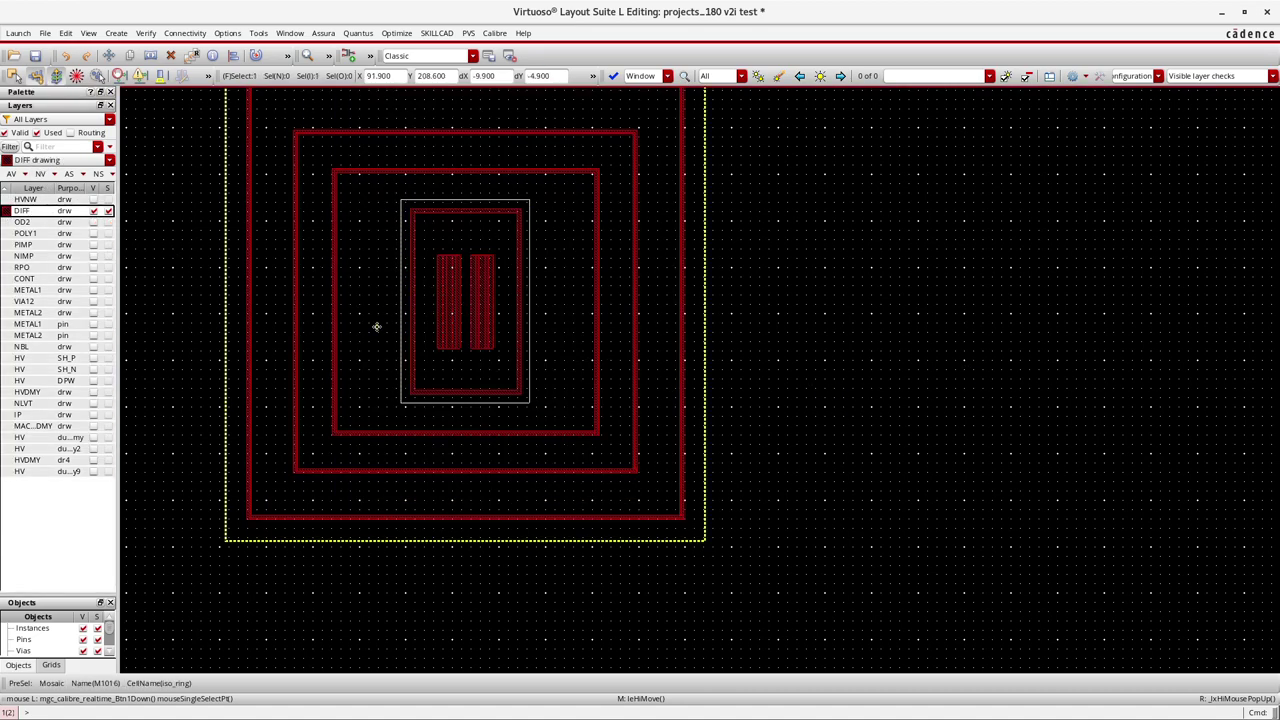
{"action": "left_click", "coordinate": [93, 233]}
{"action": "scroll", "coordinate": [460, 270], "scroll_direction": "up", "scroll_amount": 3}
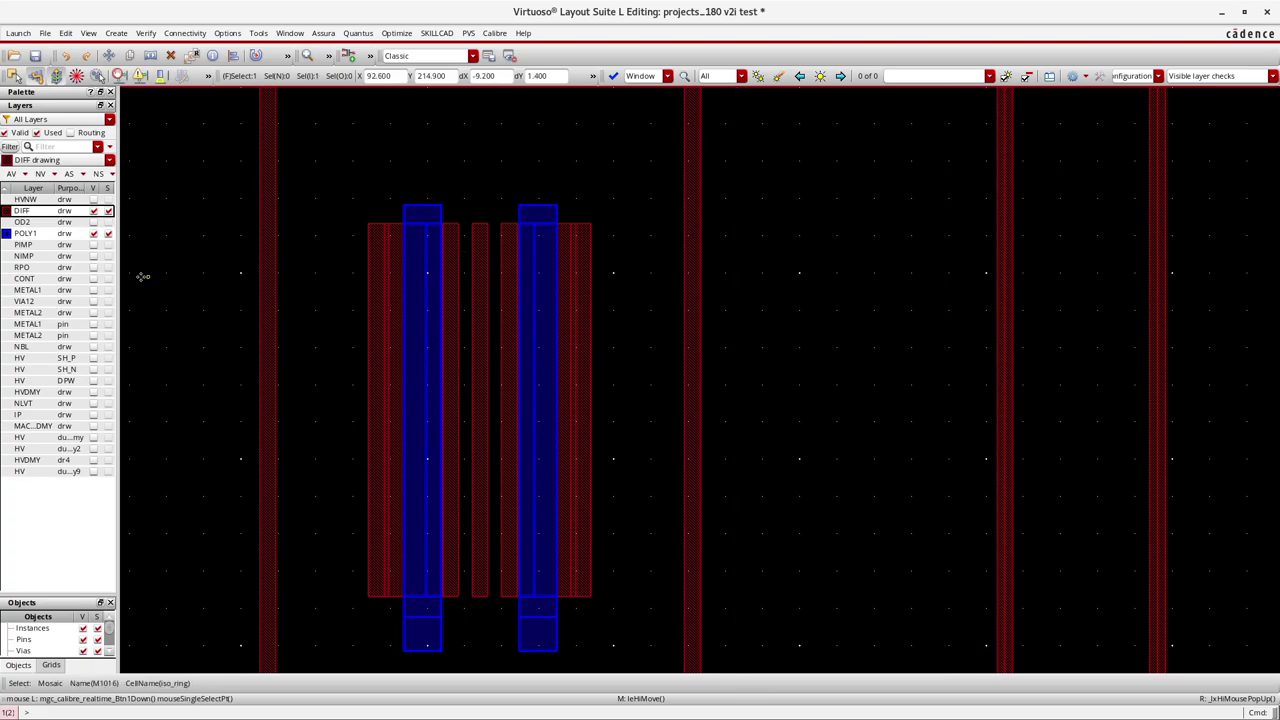
{"action": "left_click", "coordinate": [93, 290]}
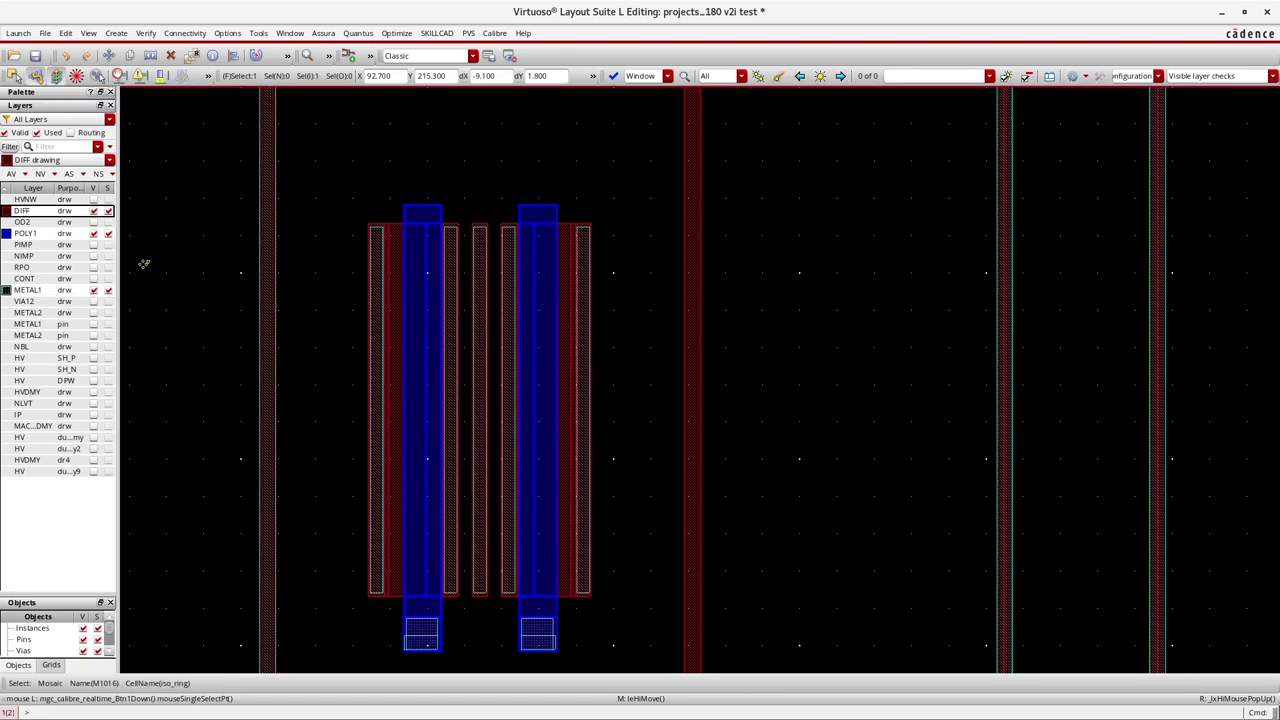
{"action": "left_click", "coordinate": [93, 279]}
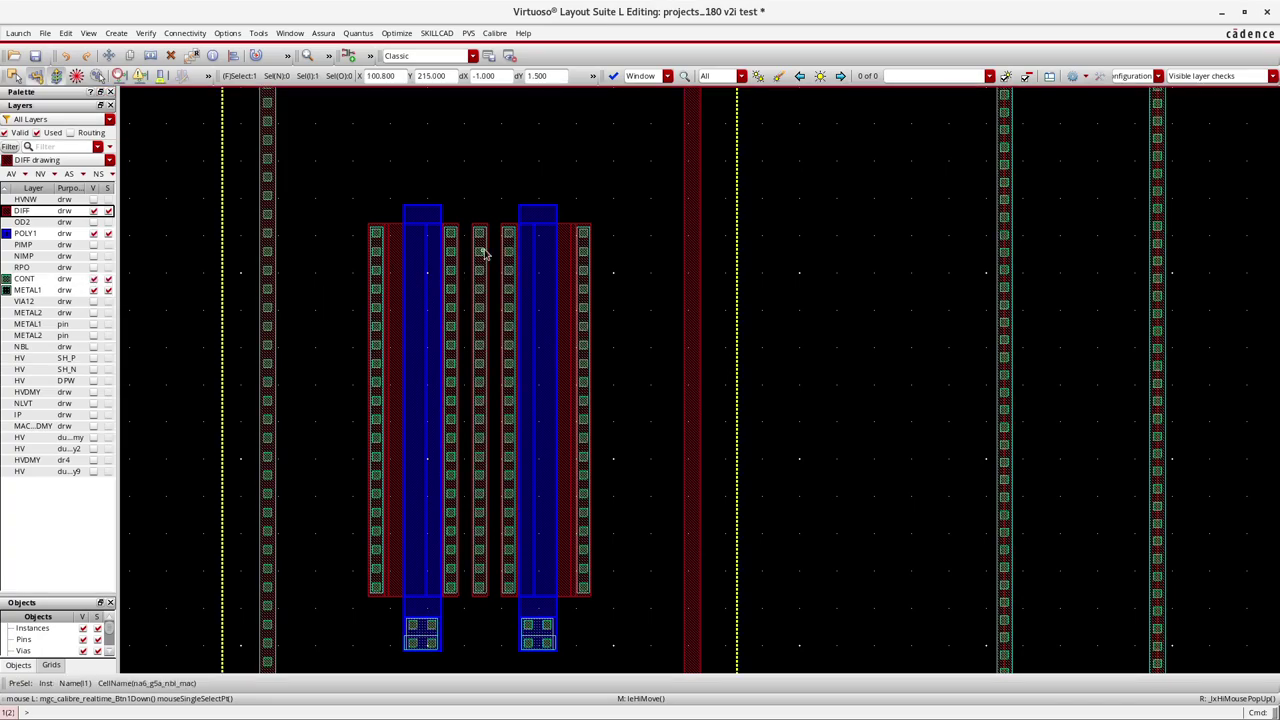
Mark each of the transistor's five DIFF contact strips with a ruler at its upper end
{"action": "key", "text": "k"}
{"action": "left_click", "coordinate": [446, 231]}
{"action": "left_click", "coordinate": [446, 214]}
{"action": "left_click", "coordinate": [510, 224]}
{"action": "left_click", "coordinate": [510, 168]}
{"action": "left_click", "coordinate": [480, 226]}
{"action": "left_click", "coordinate": [480, 187]}
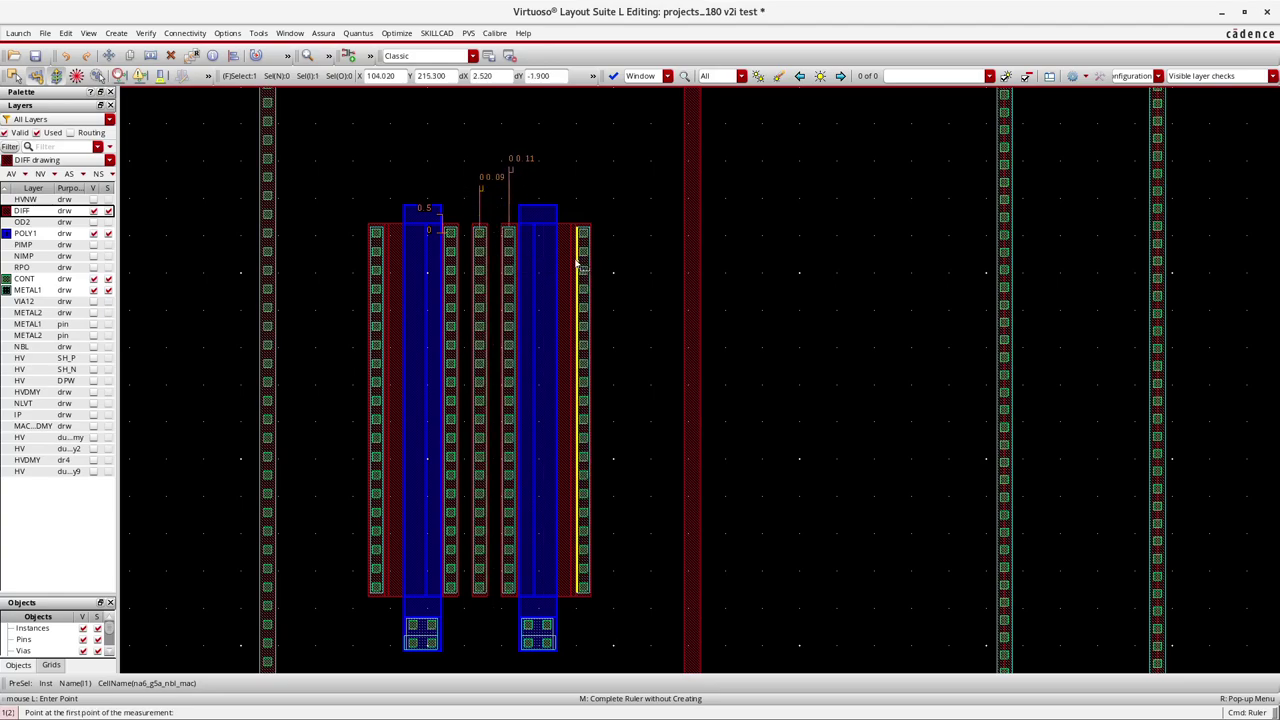
{"action": "left_click", "coordinate": [587, 228]}
{"action": "left_click", "coordinate": [586, 172]}
{"action": "left_click", "coordinate": [379, 228]}
{"action": "left_click", "coordinate": [390, 190]}
{"action": "scroll", "coordinate": [472, 312], "scroll_direction": "down", "scroll_amount": 1, "text": "ctrl"}
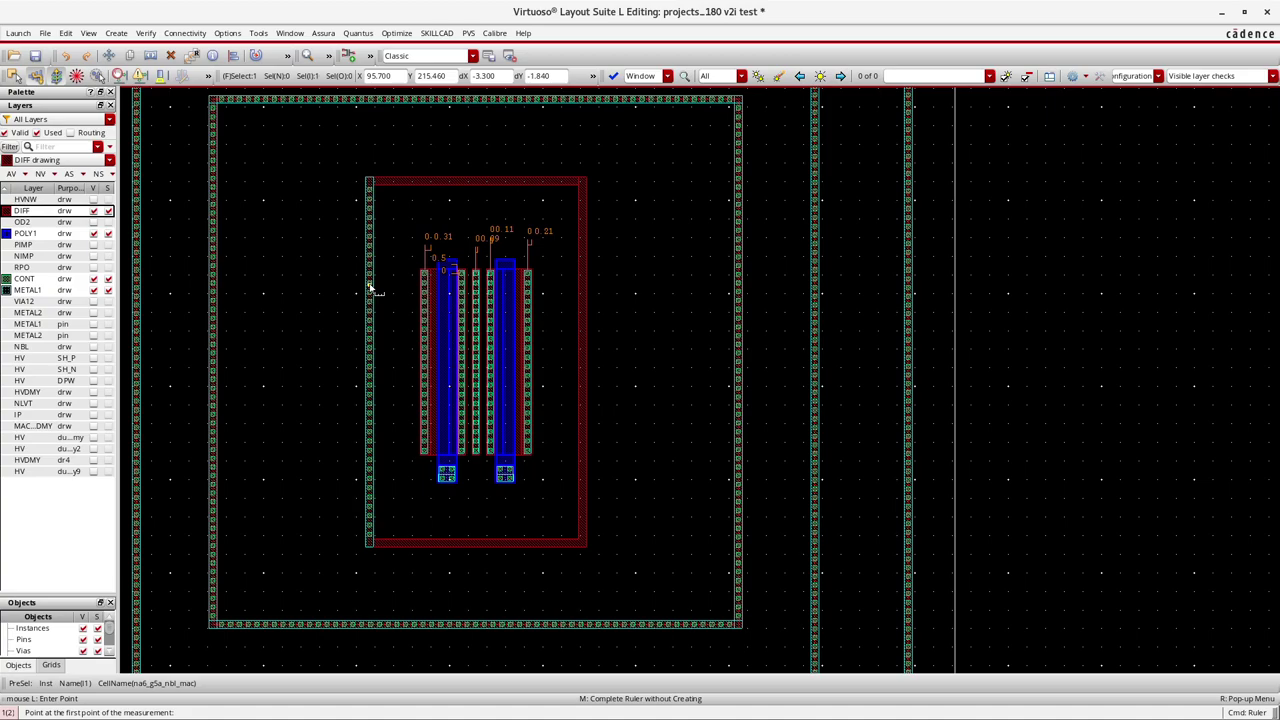
Mark the left sides of the three surrounding guard rings with crossed diagonal rulers
{"action": "scroll", "coordinate": [370, 288], "scroll_direction": "down", "scroll_amount": 2, "text": "ctrl"}
{"action": "scroll", "coordinate": [287, 275], "scroll_direction": "up", "scroll_amount": 8, "text": "ctrl"}
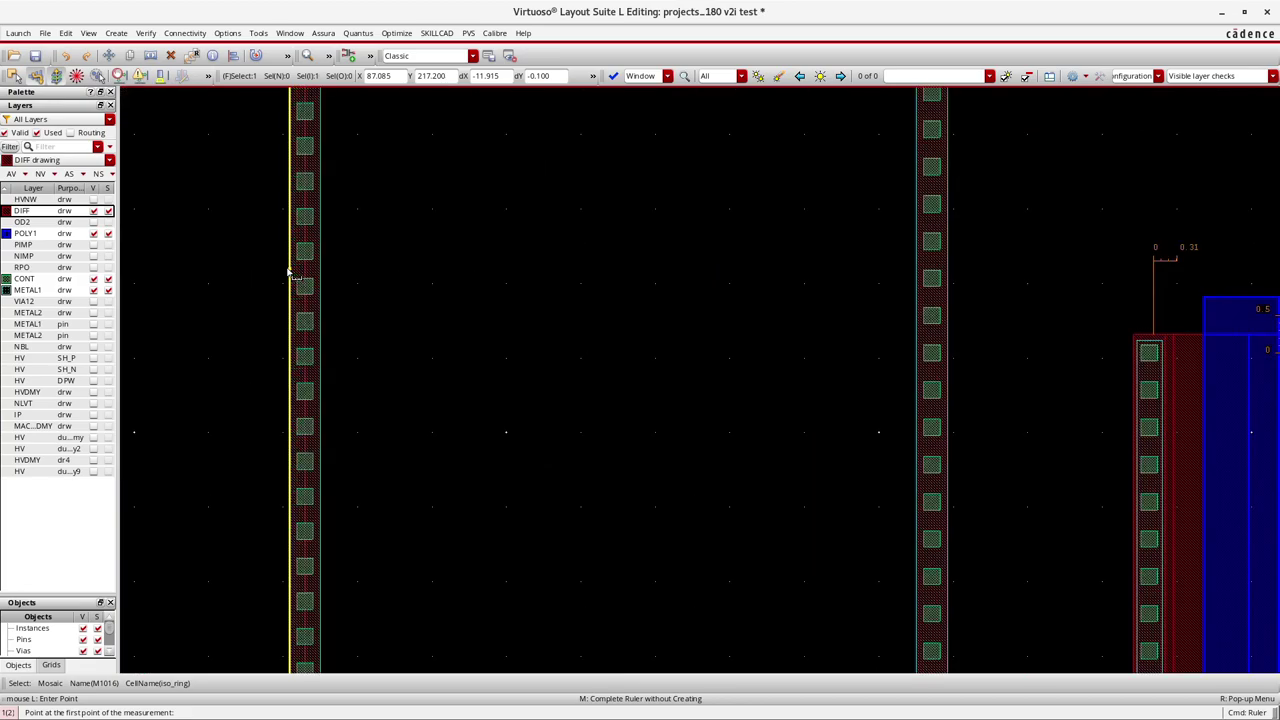
{"action": "scroll", "coordinate": [295, 270], "scroll_direction": "down", "scroll_amount": 3, "text": "ctrl"}
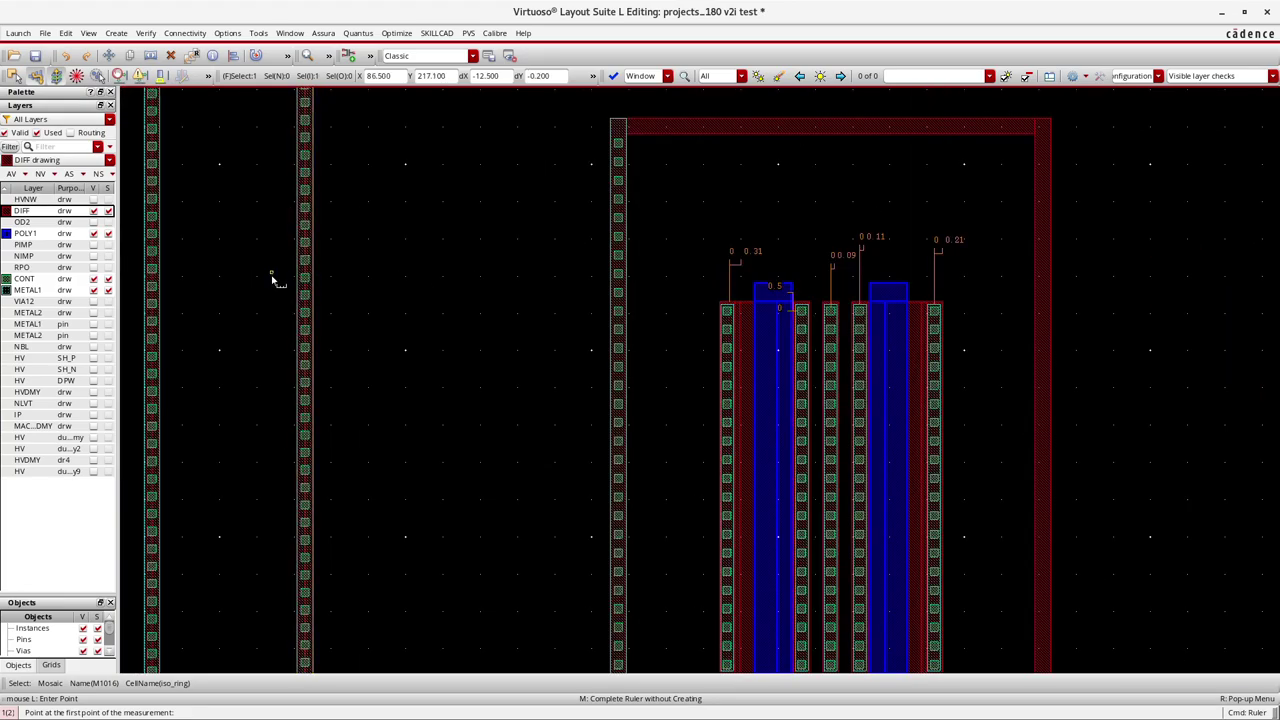
{"action": "scroll", "coordinate": [307, 279], "scroll_direction": "down", "scroll_amount": 2, "text": "ctrl"}
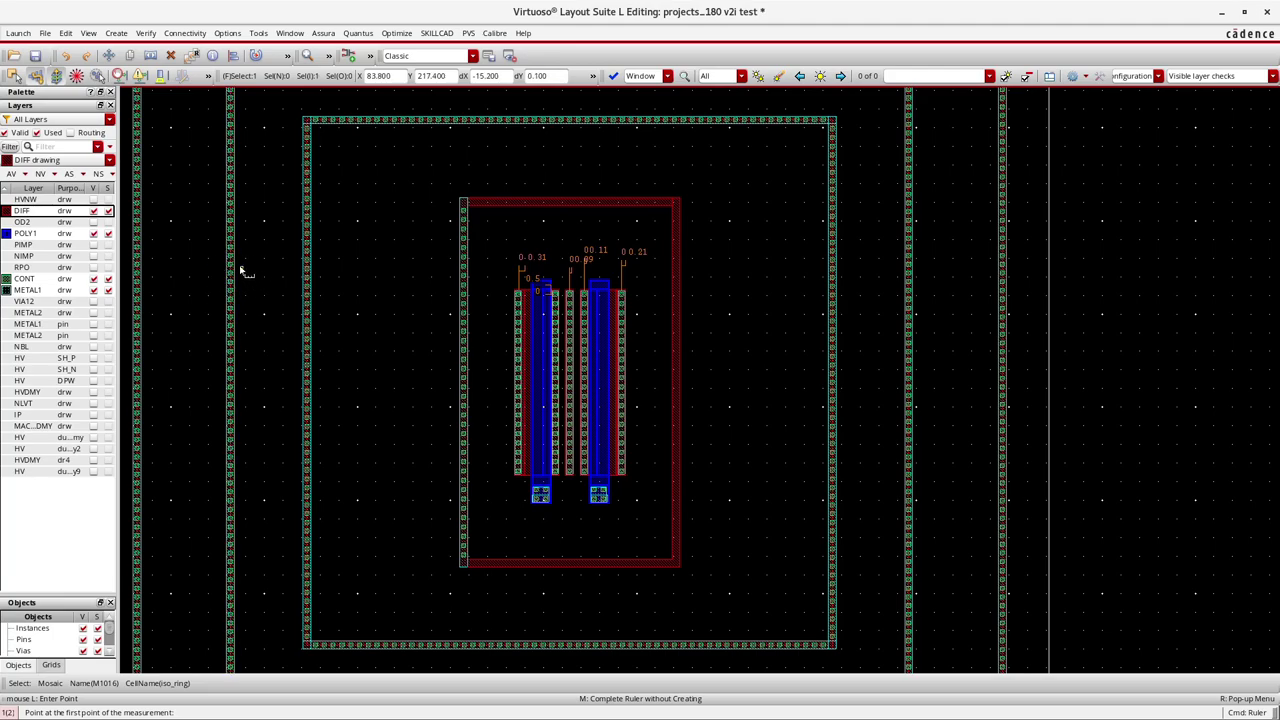
{"action": "scroll", "coordinate": [271, 286], "scroll_direction": "down", "scroll_amount": 1, "text": "ctrl"}
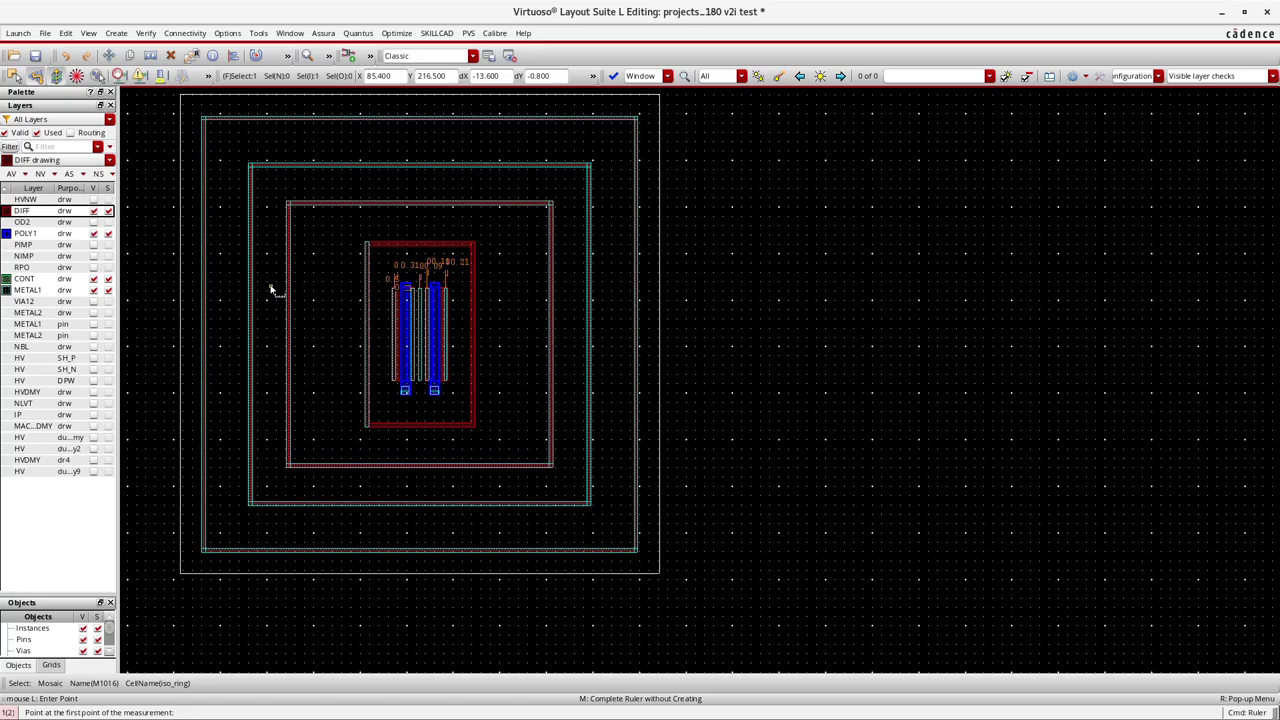
{"action": "scroll", "coordinate": [200, 290], "scroll_direction": "up", "scroll_amount": 1, "text": "ctrl"}
{"action": "scroll", "coordinate": [196, 290], "scroll_direction": "up", "scroll_amount": 1, "text": "ctrl"}
{"action": "left_click", "coordinate": [178, 269]}
{"action": "left_click", "coordinate": [259, 287]}
{"action": "left_click", "coordinate": [252, 263]}
{"action": "left_click", "coordinate": [170, 326]}
{"action": "scroll", "coordinate": [250, 286], "scroll_direction": "down", "scroll_amount": 1, "text": "ctrl"}
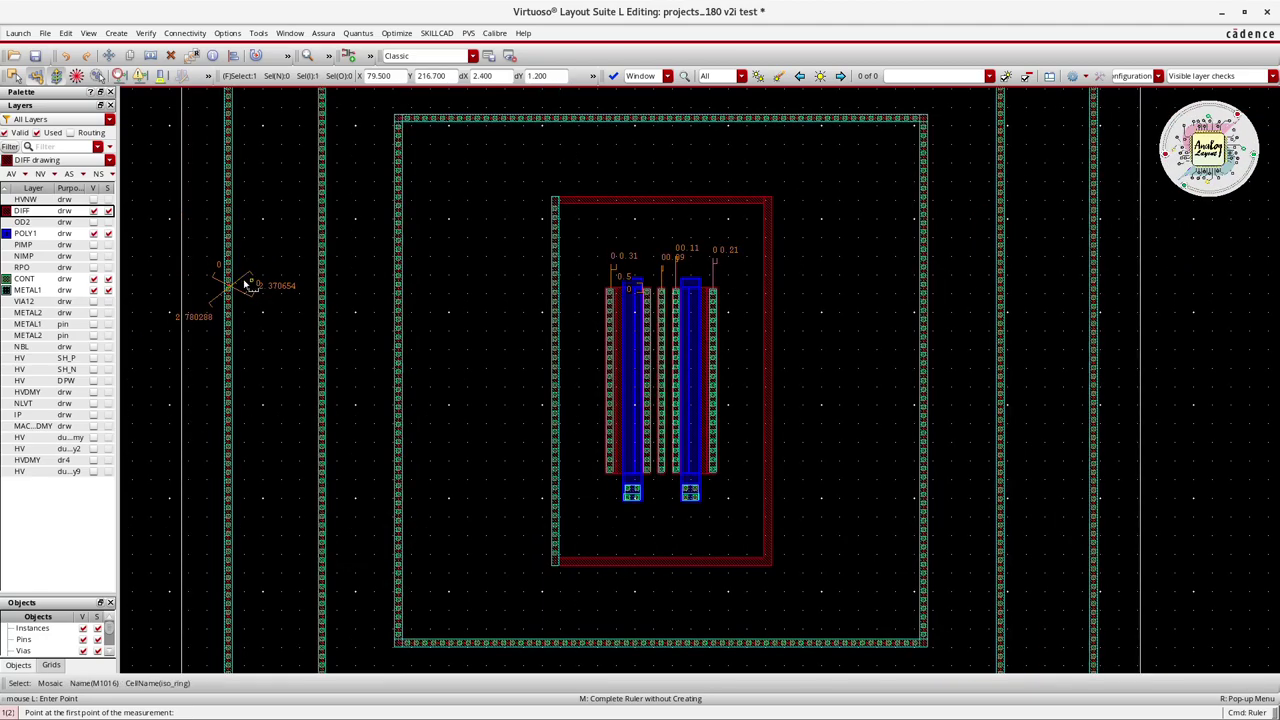
{"action": "left_click", "coordinate": [322, 293]}
{"action": "left_click", "coordinate": [301, 313]}
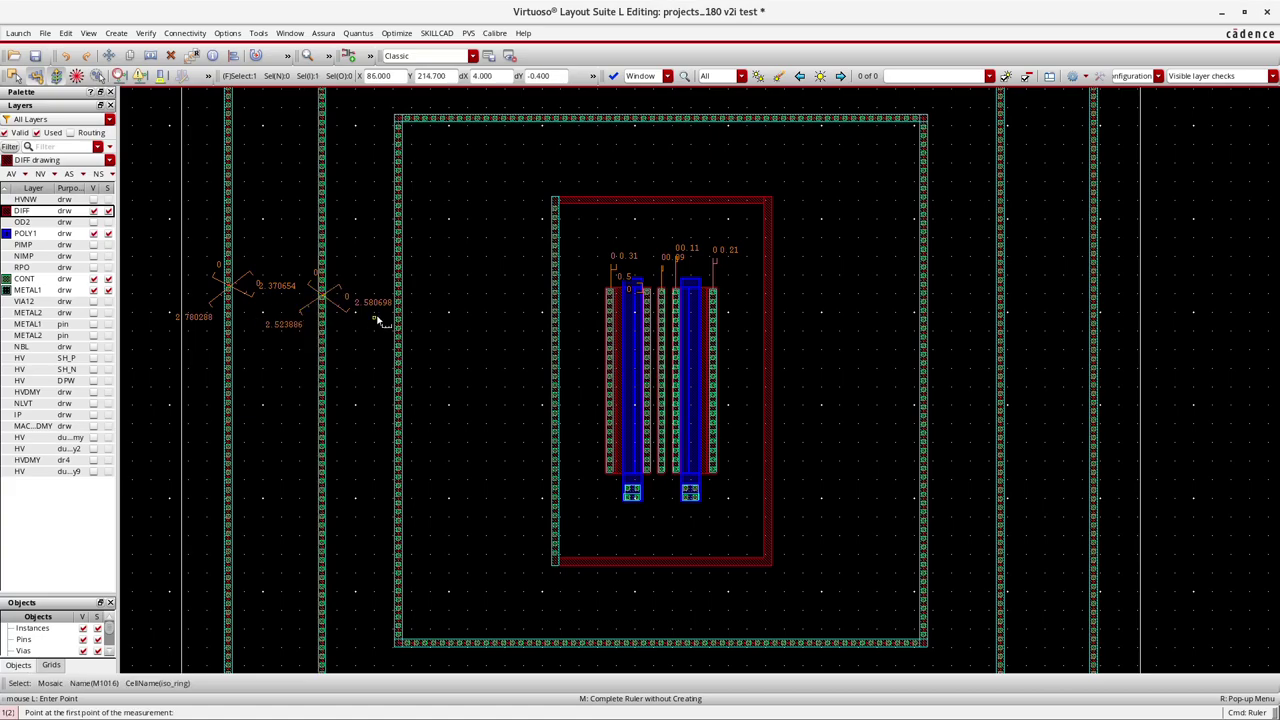
{"action": "left_click", "coordinate": [403, 302]}
{"action": "left_click", "coordinate": [414, 310]}
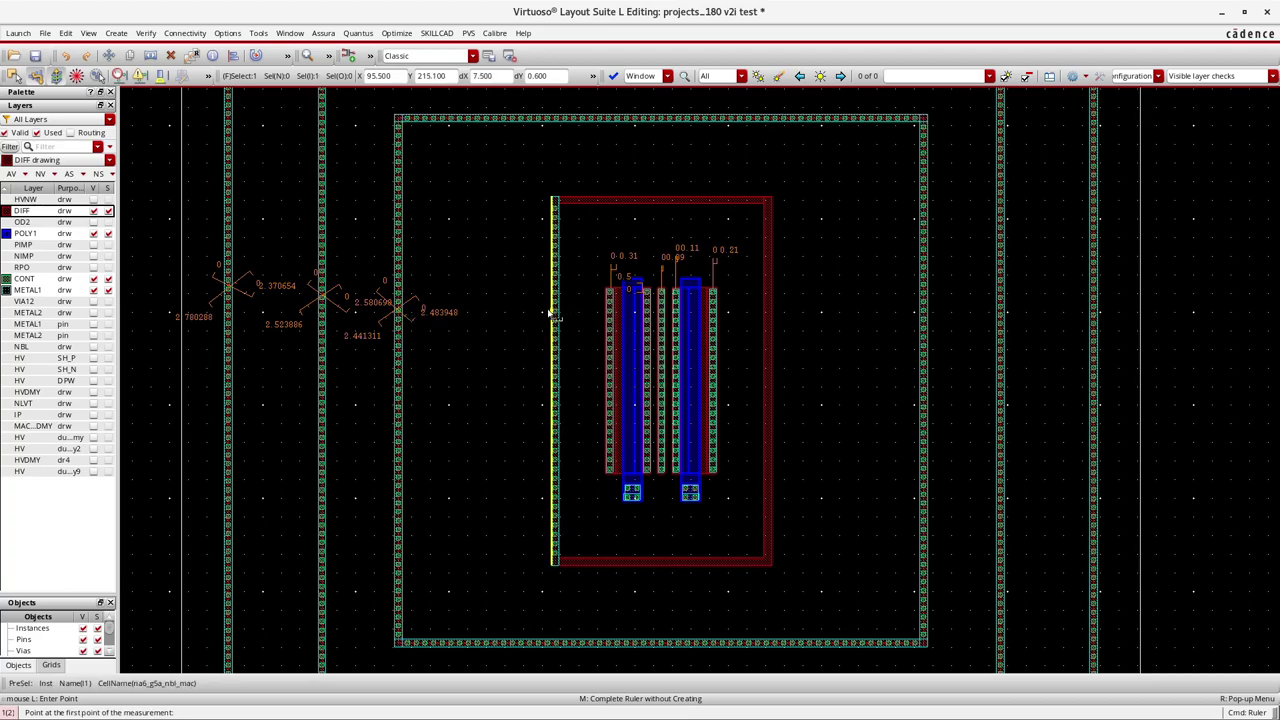
Show the NBL drawing layer and measure the width and height of its outer square with rulers
{"action": "scroll", "coordinate": [551, 314], "scroll_direction": "down", "scroll_amount": 2, "text": "ctrl"}
{"action": "scroll", "coordinate": [425, 288], "scroll_direction": "up", "scroll_amount": 2, "text": "ctrl"}
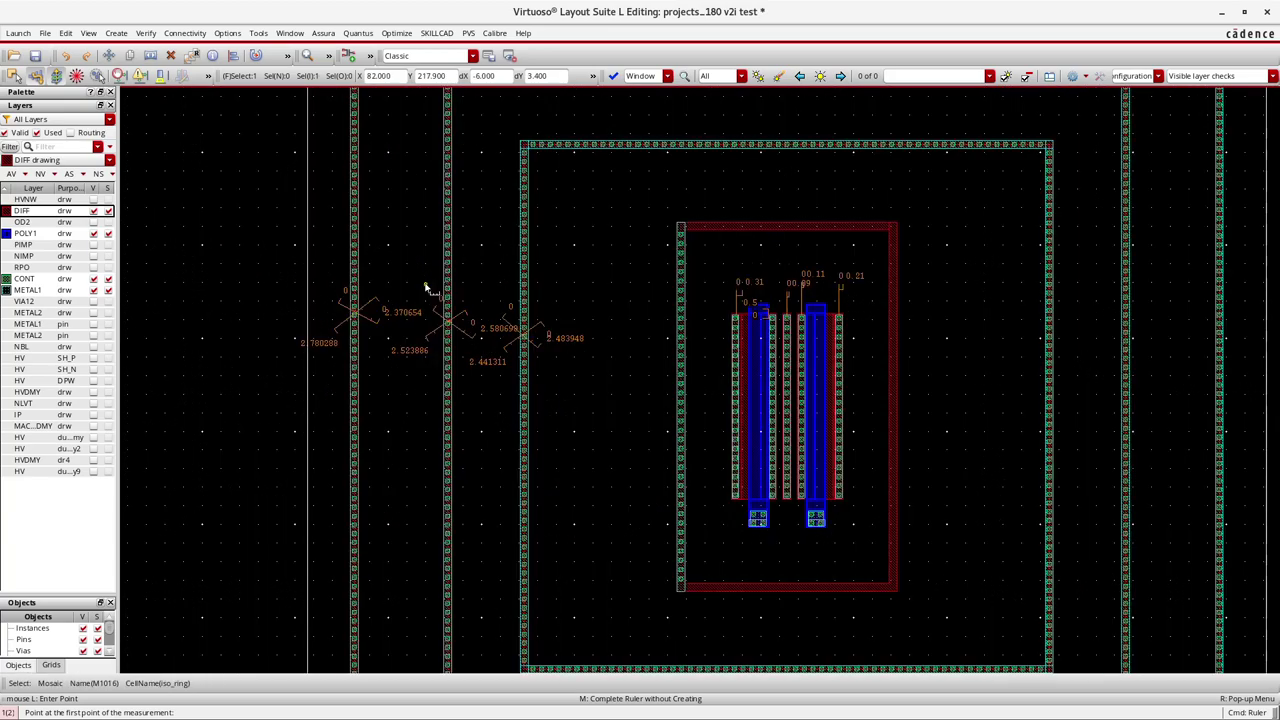
{"action": "scroll", "coordinate": [425, 288], "scroll_direction": "down", "scroll_amount": 2, "text": "ctrl"}
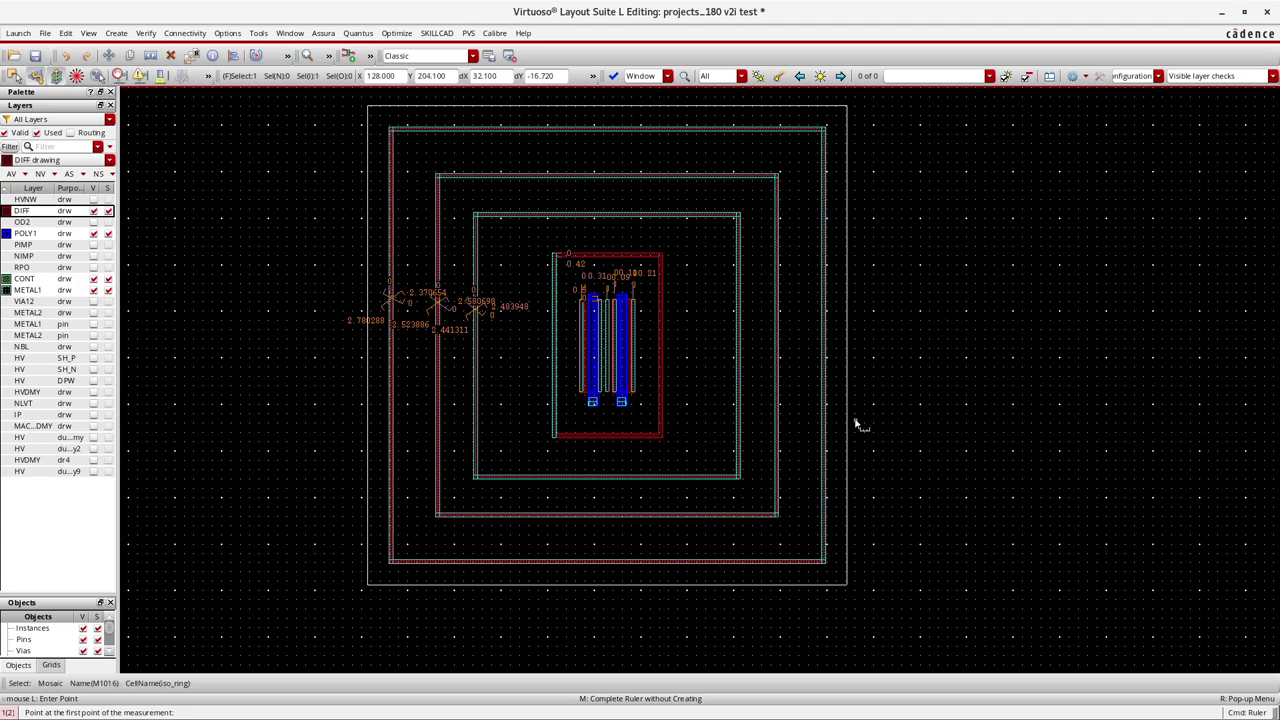
{"action": "left_click", "coordinate": [94, 346]}
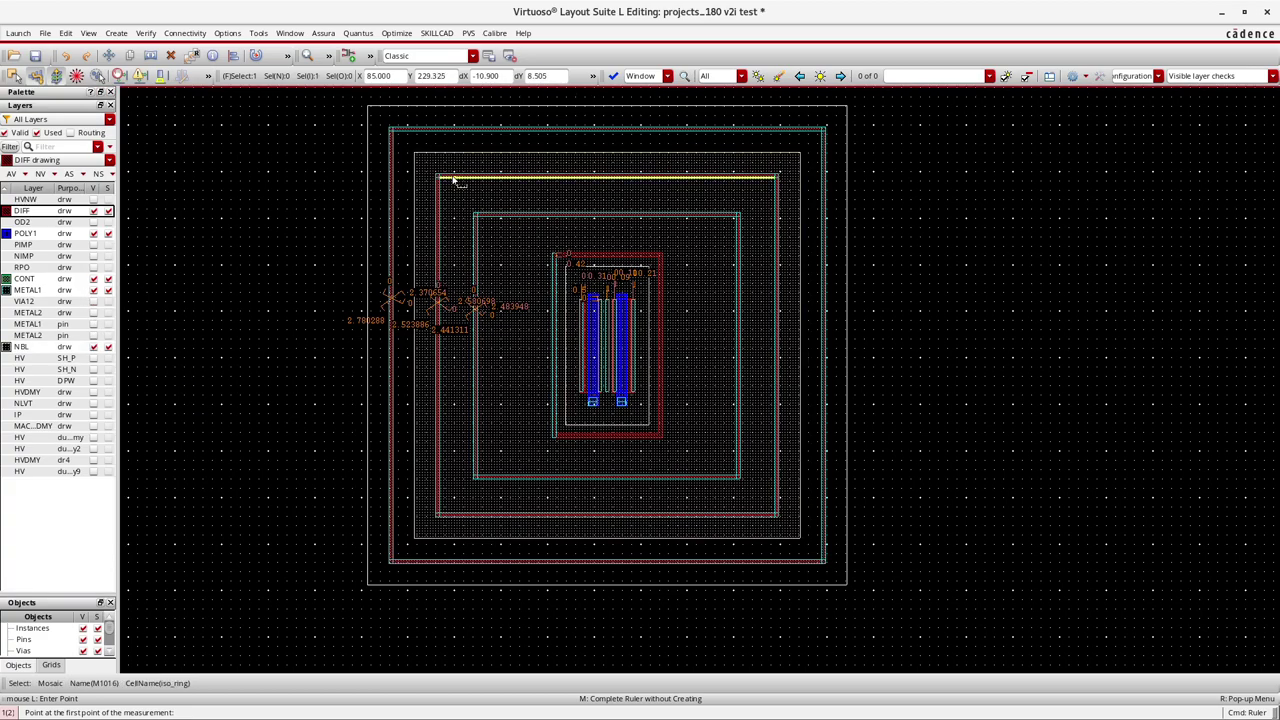
{"action": "left_click", "coordinate": [416, 170]}
{"action": "left_click", "coordinate": [801, 163]}
{"action": "left_click", "coordinate": [686, 151]}
{"action": "left_click", "coordinate": [686, 537]}
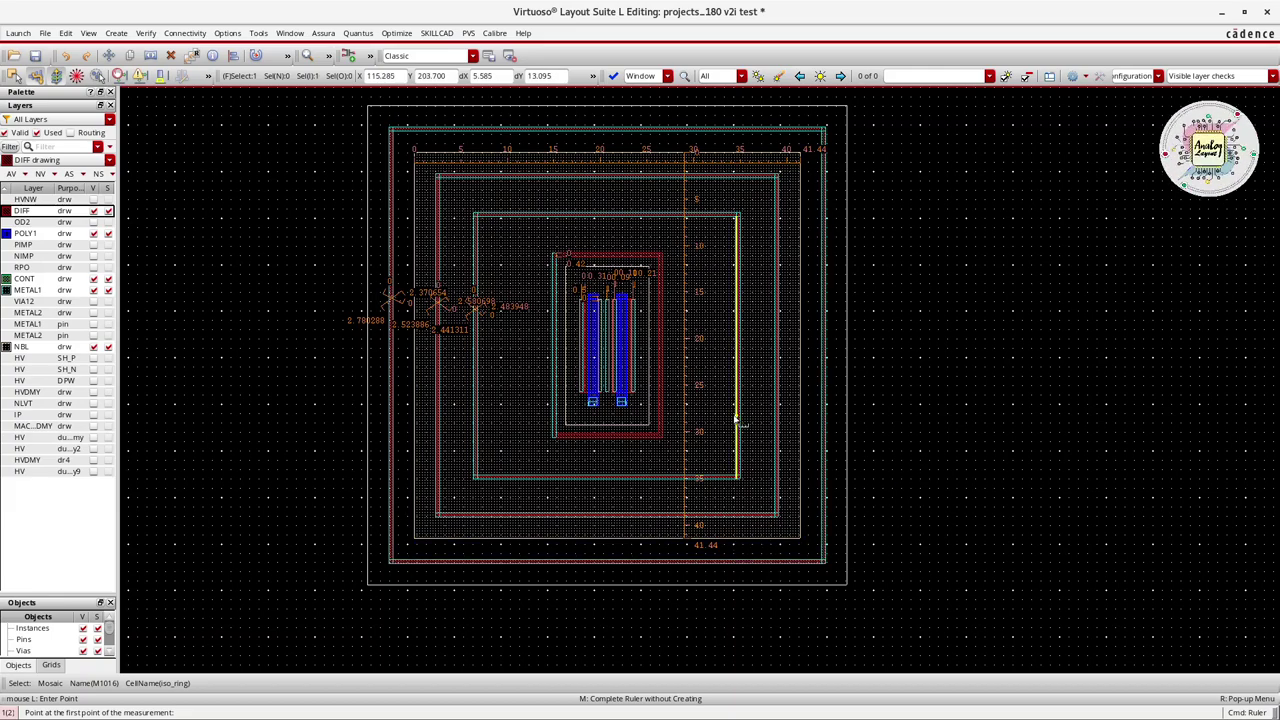
Mark the right sides of the inner and middle guard rings with crossed diagonal rulers
{"action": "left_click", "coordinate": [740, 301]}
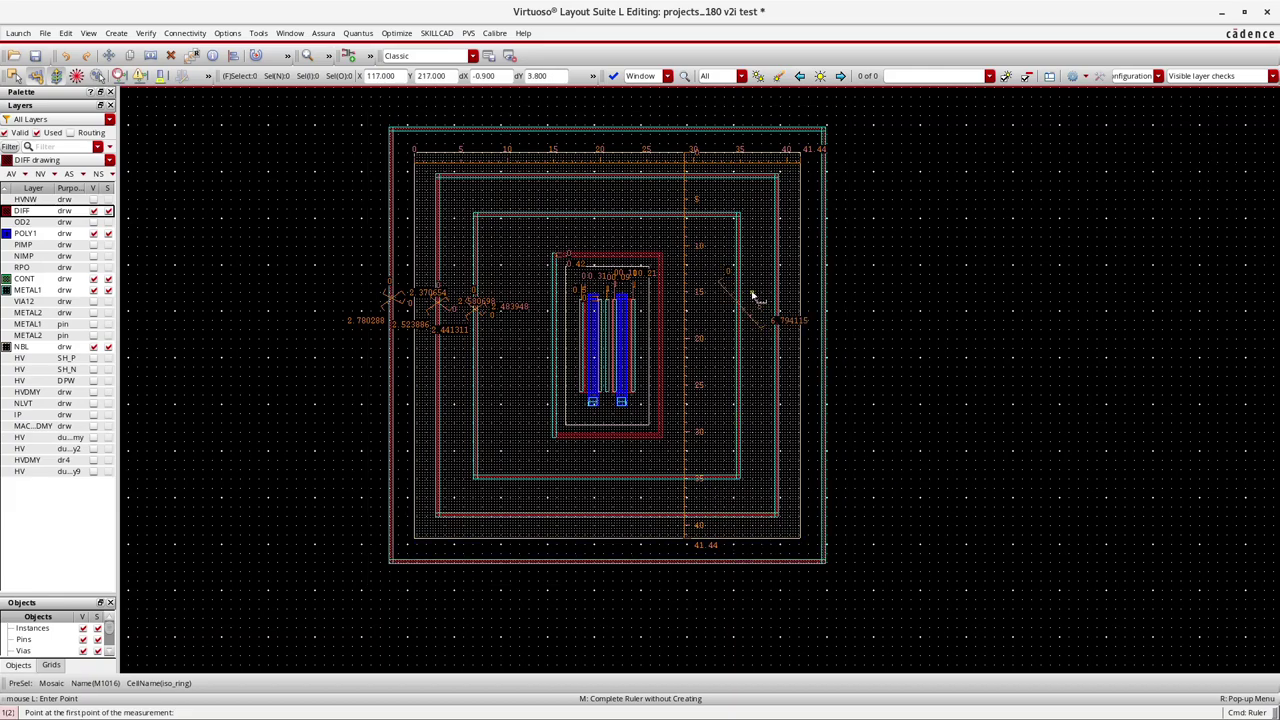
{"action": "left_click", "coordinate": [712, 328]}
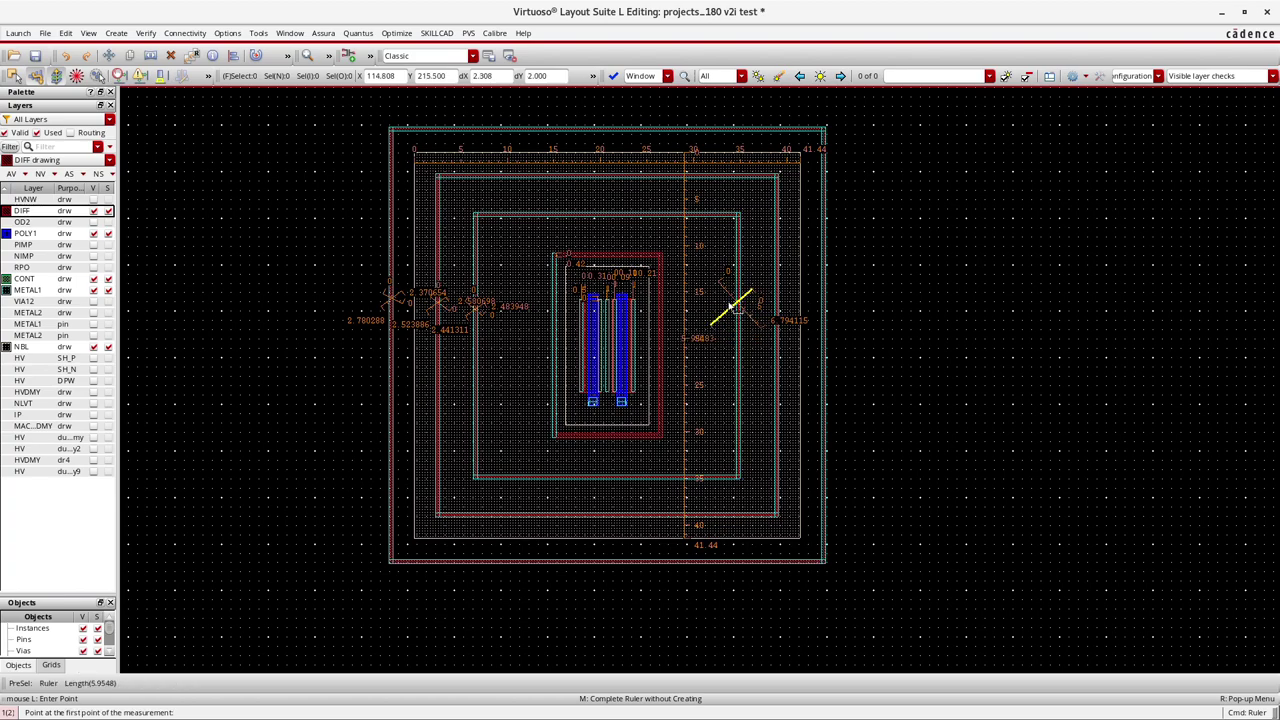
{"action": "left_click", "coordinate": [778, 288]}
{"action": "left_click", "coordinate": [772, 302]}
{"action": "left_click", "coordinate": [790, 298]}
{"action": "key", "text": "Escape"}
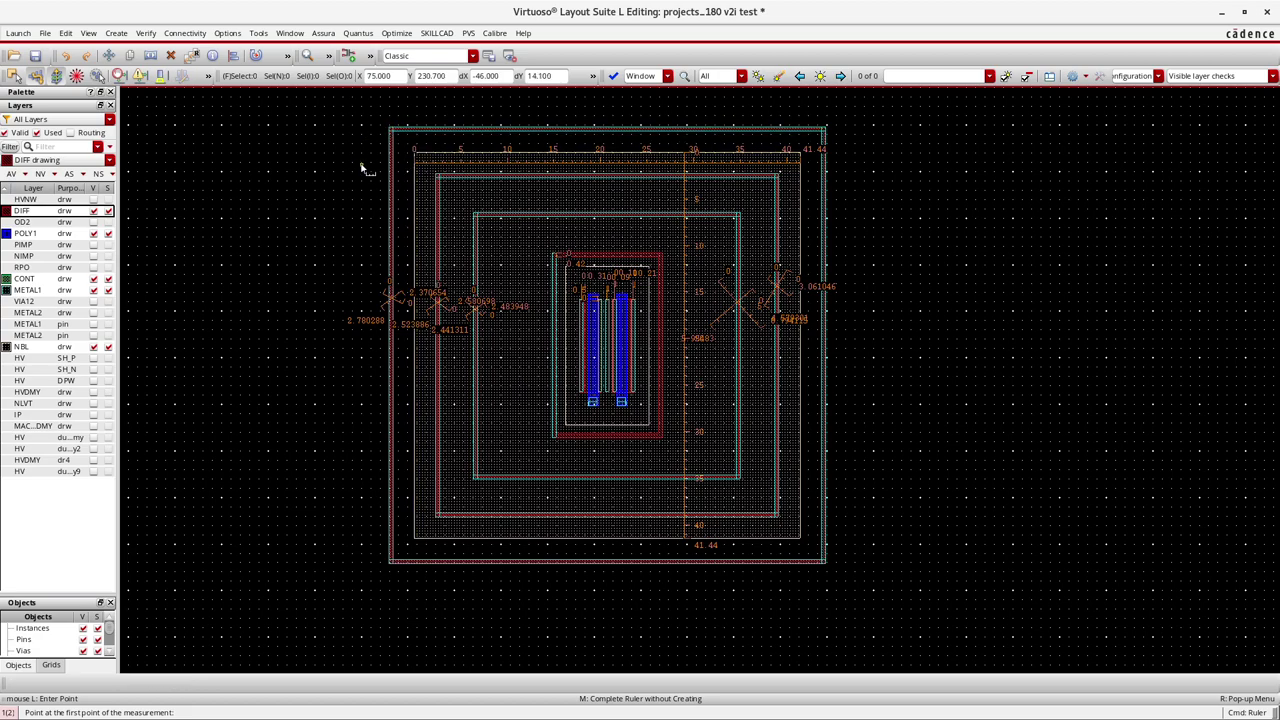
Show the HVDMY and NLVT drawing layers over the transistor and isolation ring to inspect their extents
{"action": "left_click", "coordinate": [93, 396]}
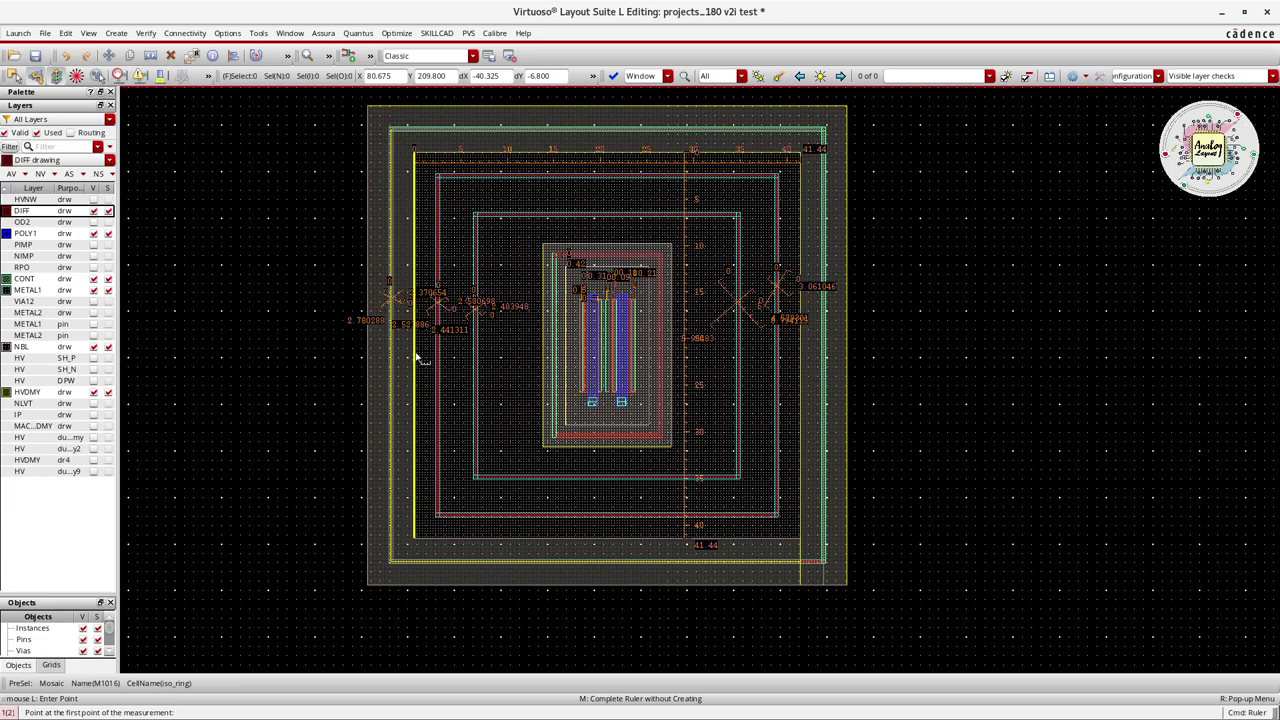
{"action": "left_click", "coordinate": [95, 405]}
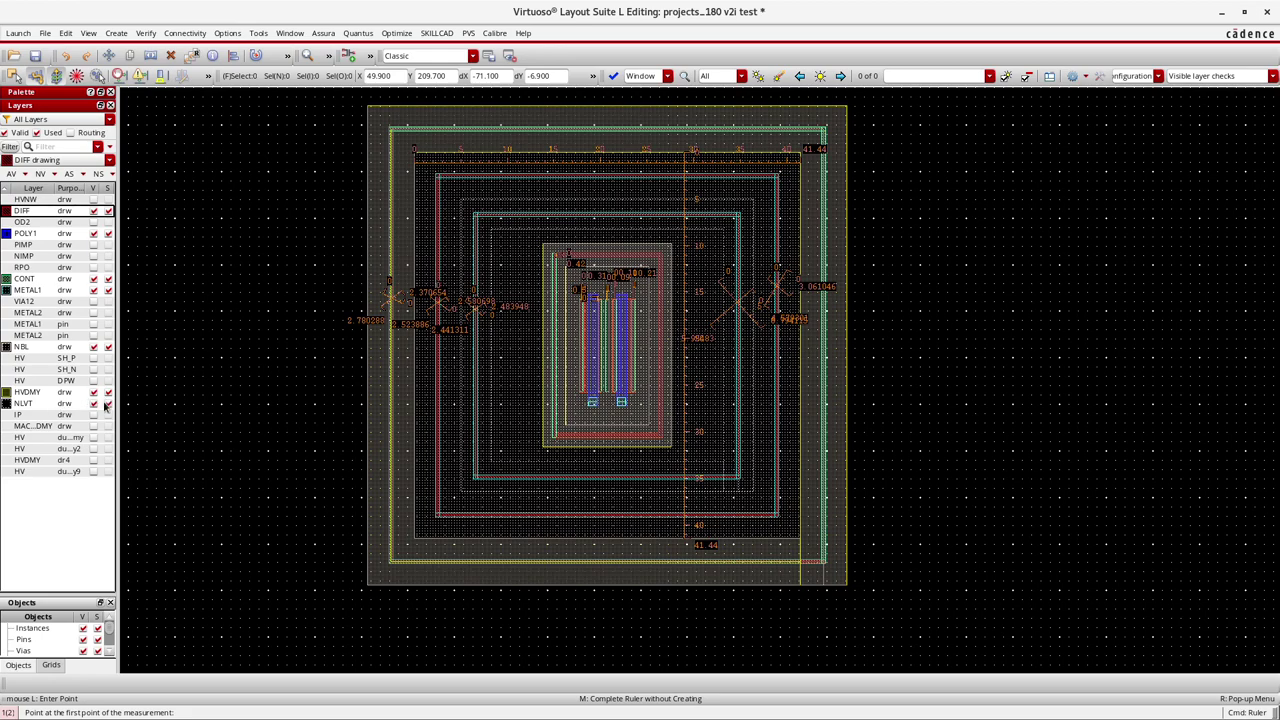
Clear all rulers and hide the NLVT, HVDMY and NBL drawing layers around the transistor and isolation ring
{"action": "left_click", "coordinate": [95, 405]}
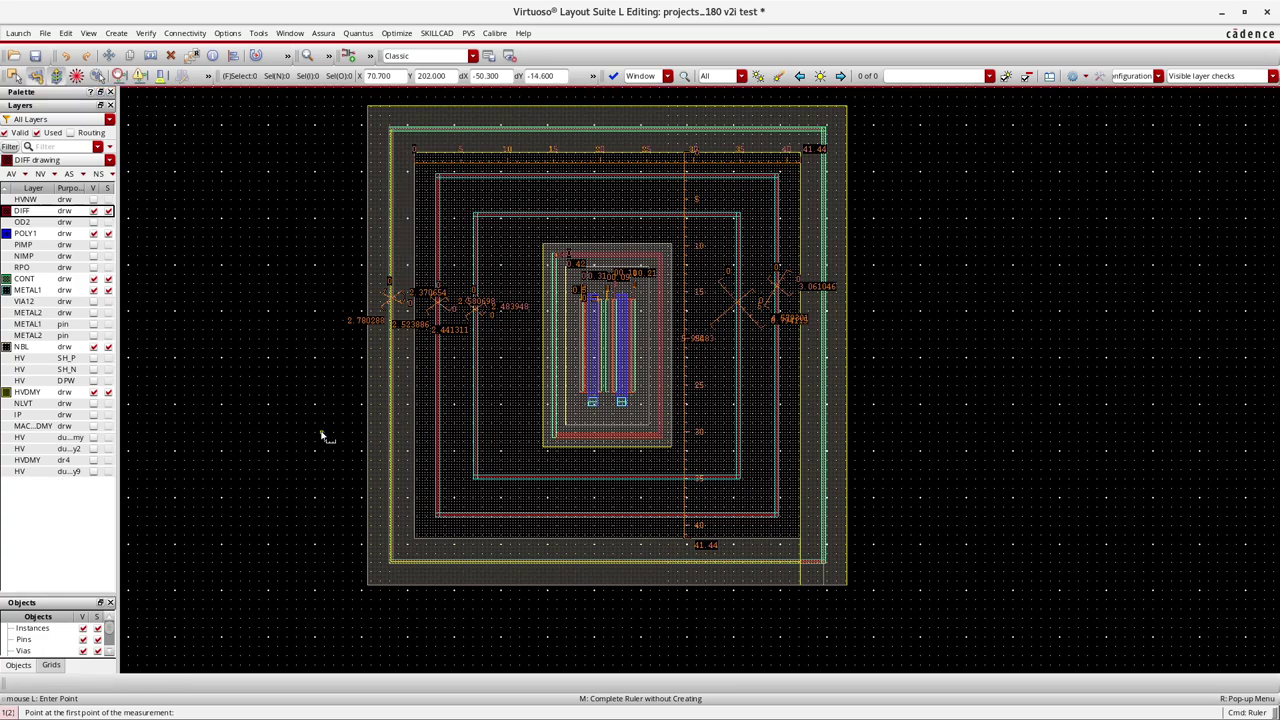
{"action": "key", "text": "shift+k"}
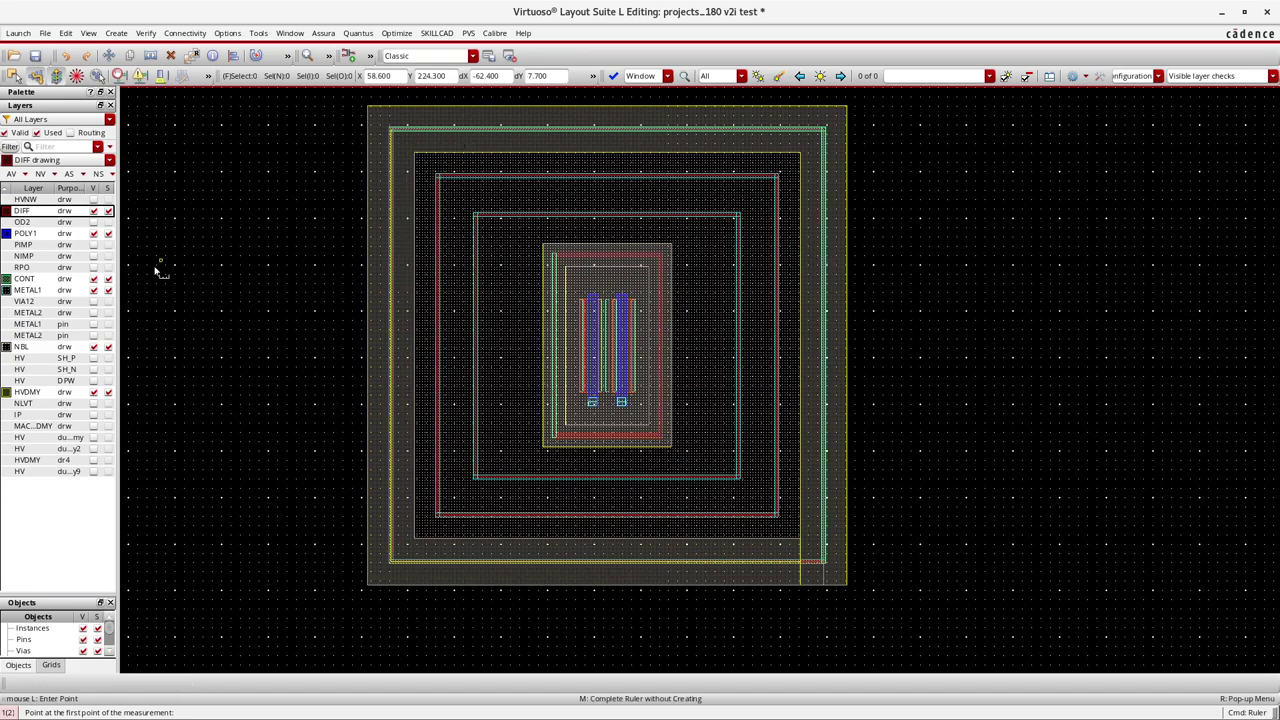
{"action": "left_click", "coordinate": [93, 392]}
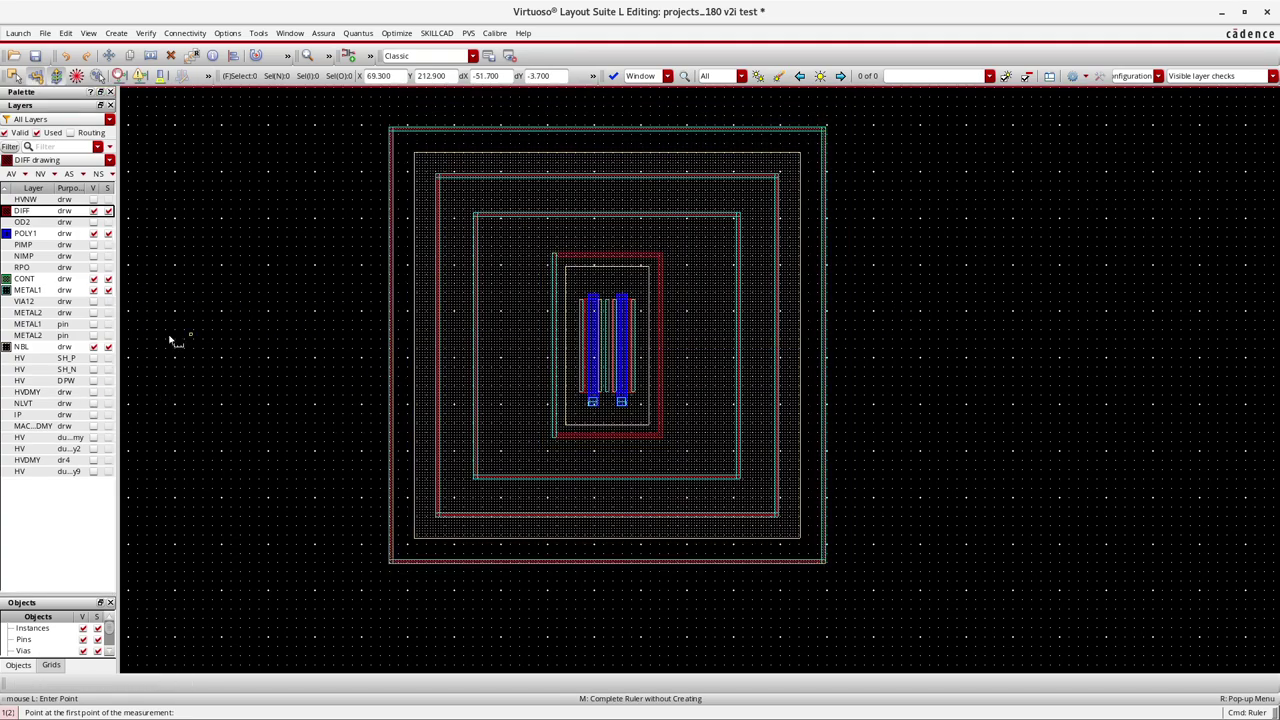
{"action": "left_click", "coordinate": [93, 347]}
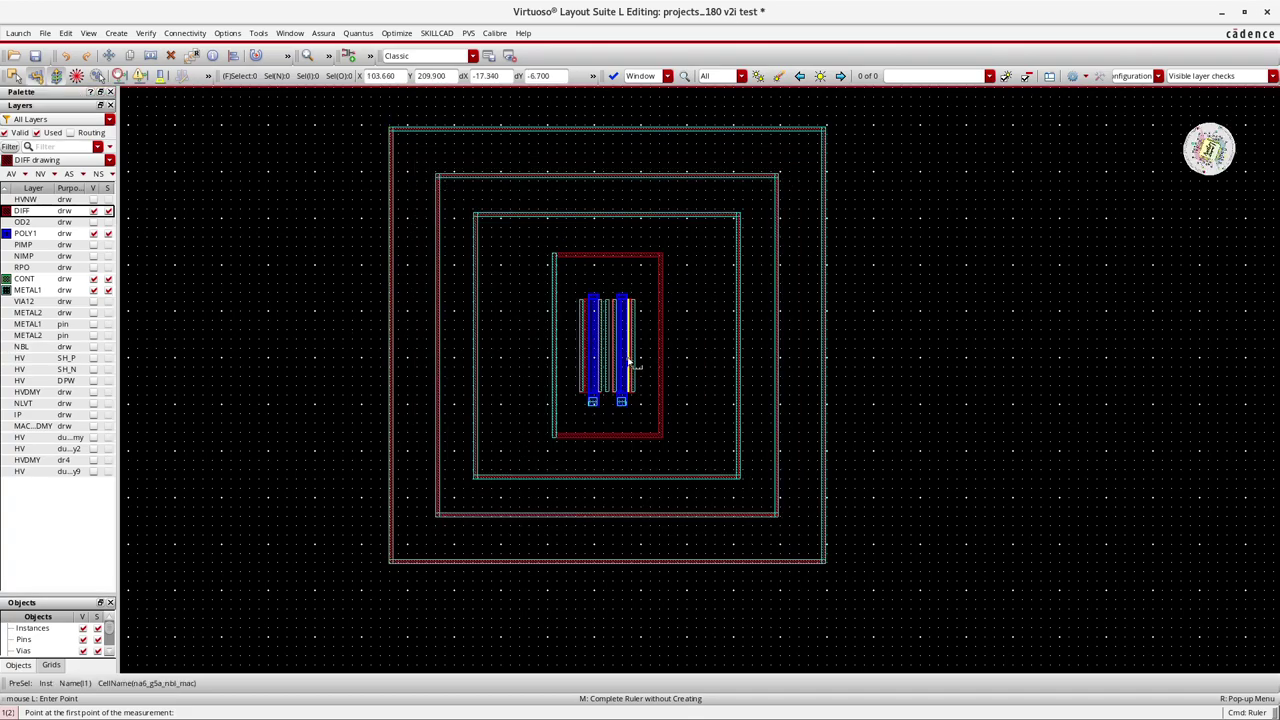
Show the RPO drawing layer and inspect where it covers the transistor's gates and diffusion
{"action": "left_click", "coordinate": [93, 267]}
{"action": "scroll", "coordinate": [581, 322], "scroll_direction": "up", "scroll_amount": 2, "text": "ctrl"}
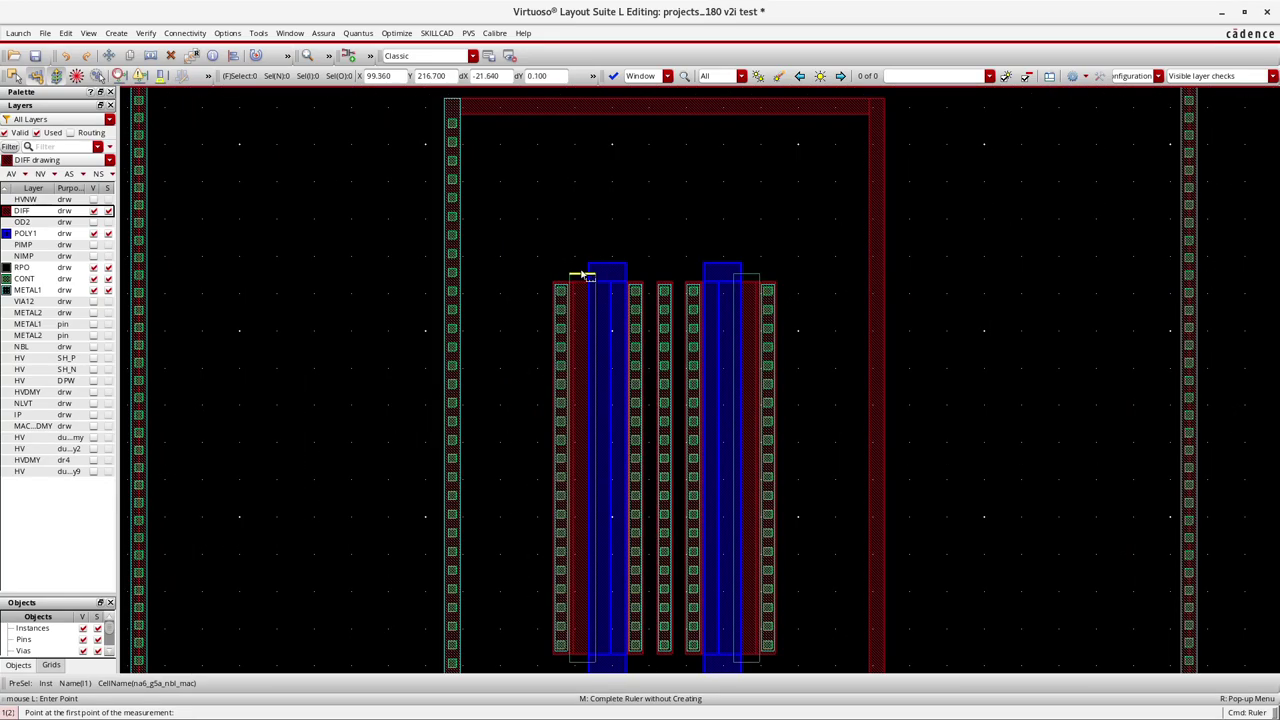
{"action": "scroll", "coordinate": [583, 286], "scroll_direction": "down", "scroll_amount": 1, "text": "ctrl"}
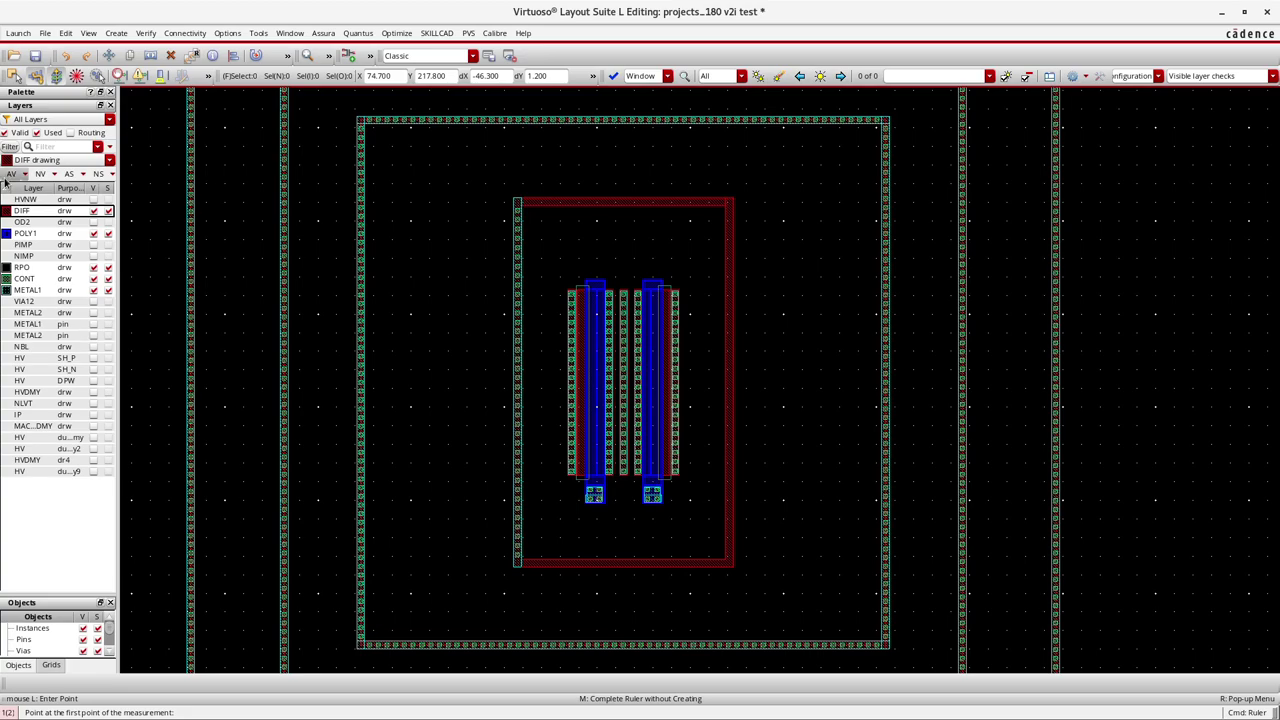
Make all layers visible and measure the overall width and height of the isolation ring with rulers
{"action": "left_click", "coordinate": [9, 174]}
{"action": "scroll", "coordinate": [450, 302], "scroll_direction": "down", "scroll_amount": 1, "text": "ctrl"}
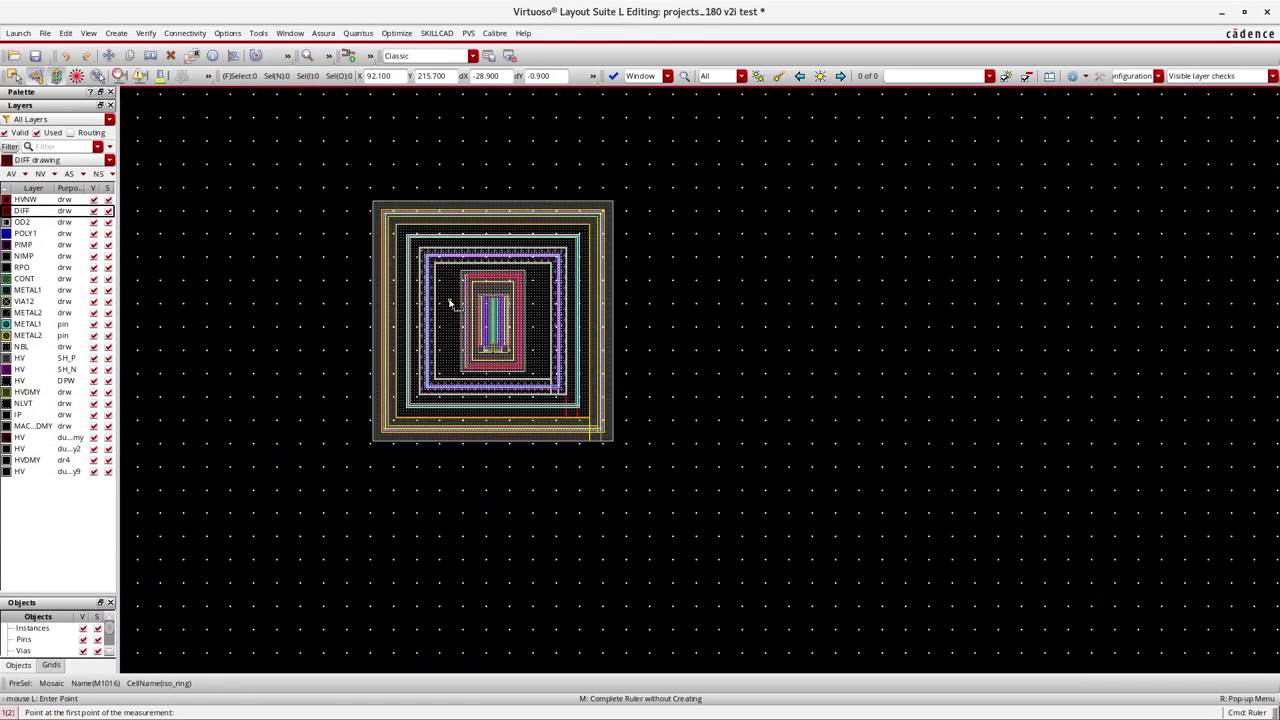
{"action": "scroll", "coordinate": [420, 252], "scroll_direction": "up", "scroll_amount": 1, "text": "ctrl"}
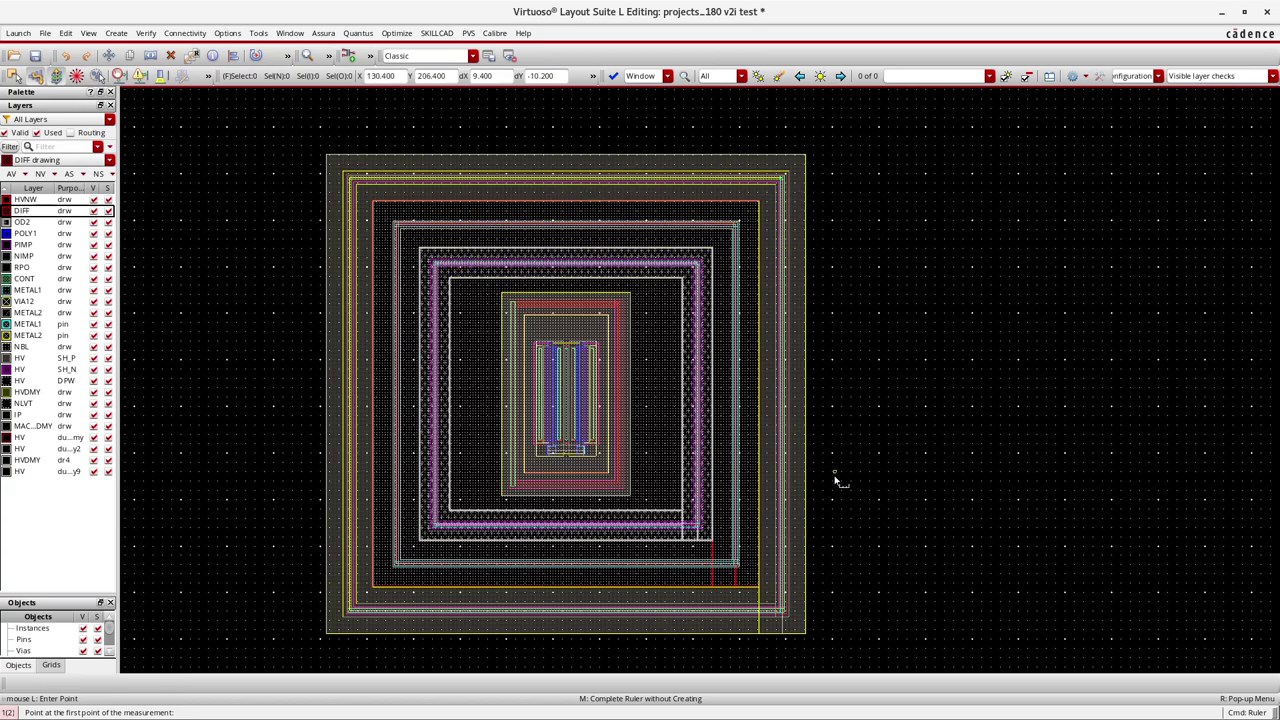
{"action": "left_click", "coordinate": [323, 338]}
{"action": "left_click", "coordinate": [810, 337]}
{"action": "left_click", "coordinate": [700, 157]}
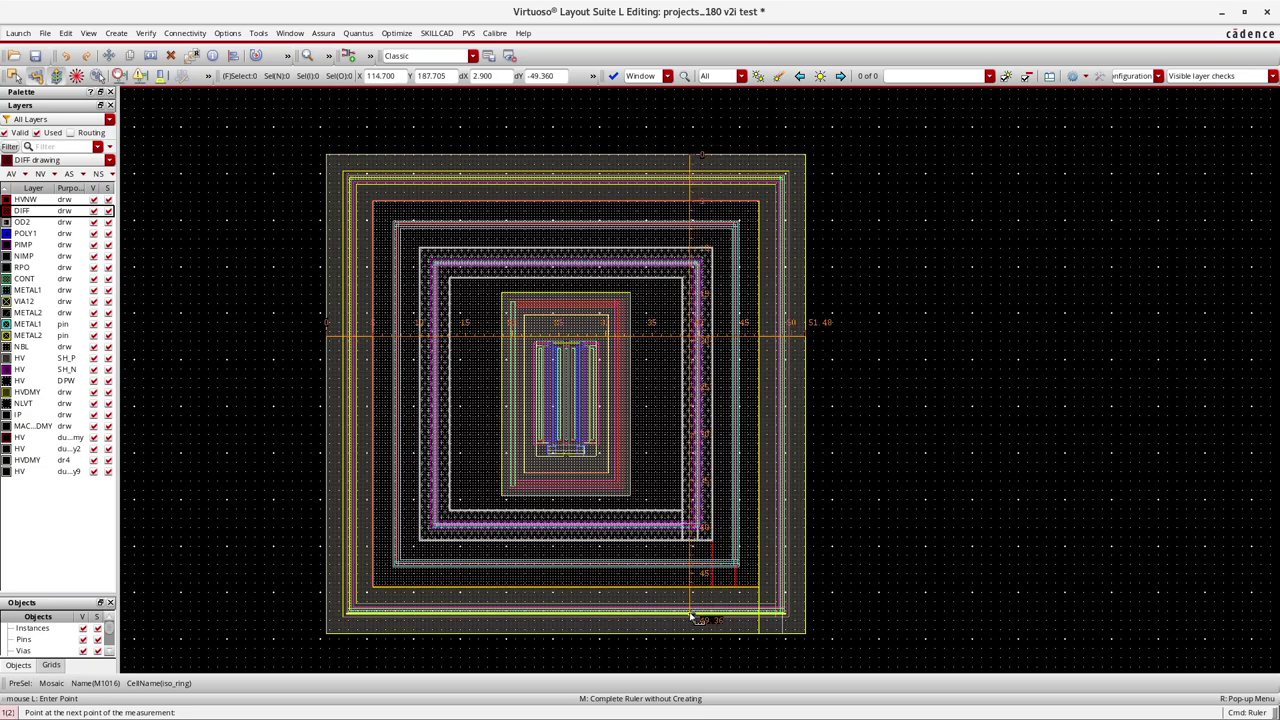
{"action": "left_click", "coordinate": [700, 637]}
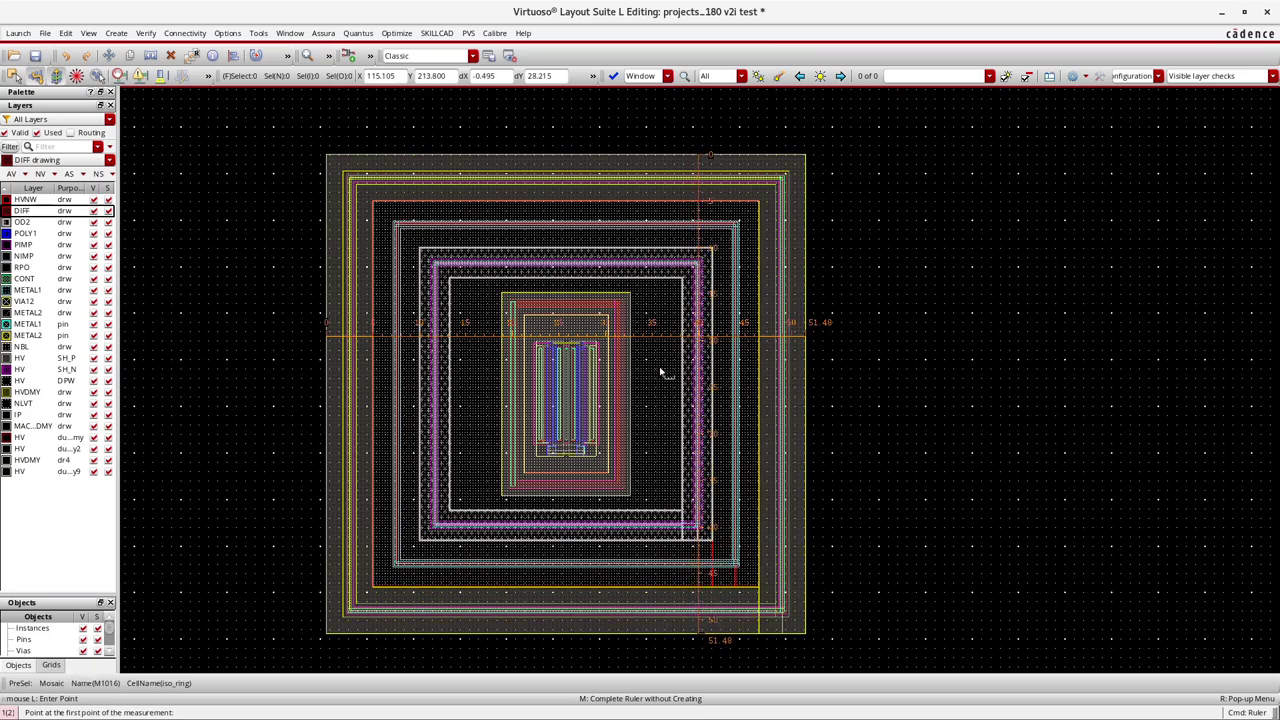
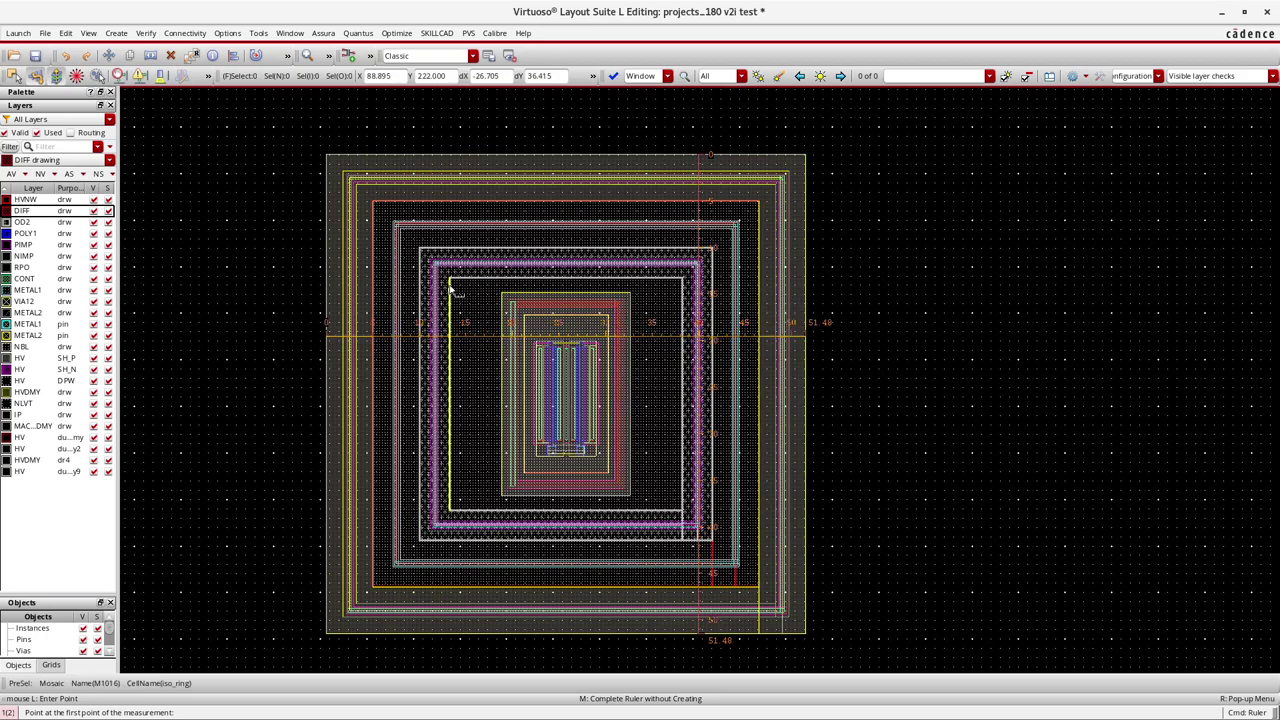
Measure the horizontal gaps between the NBL transistor and the innermost ring on both sides
{"action": "left_click", "coordinate": [686, 375]}
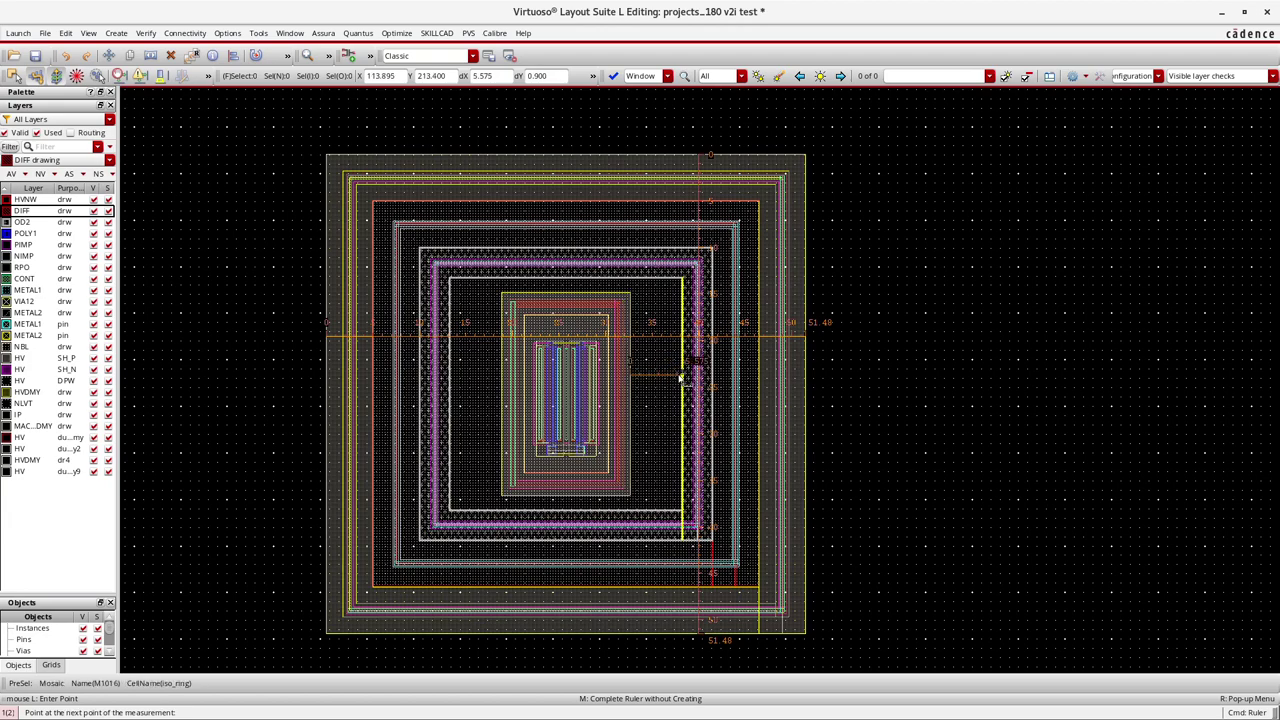
{"action": "left_click", "coordinate": [498, 378]}
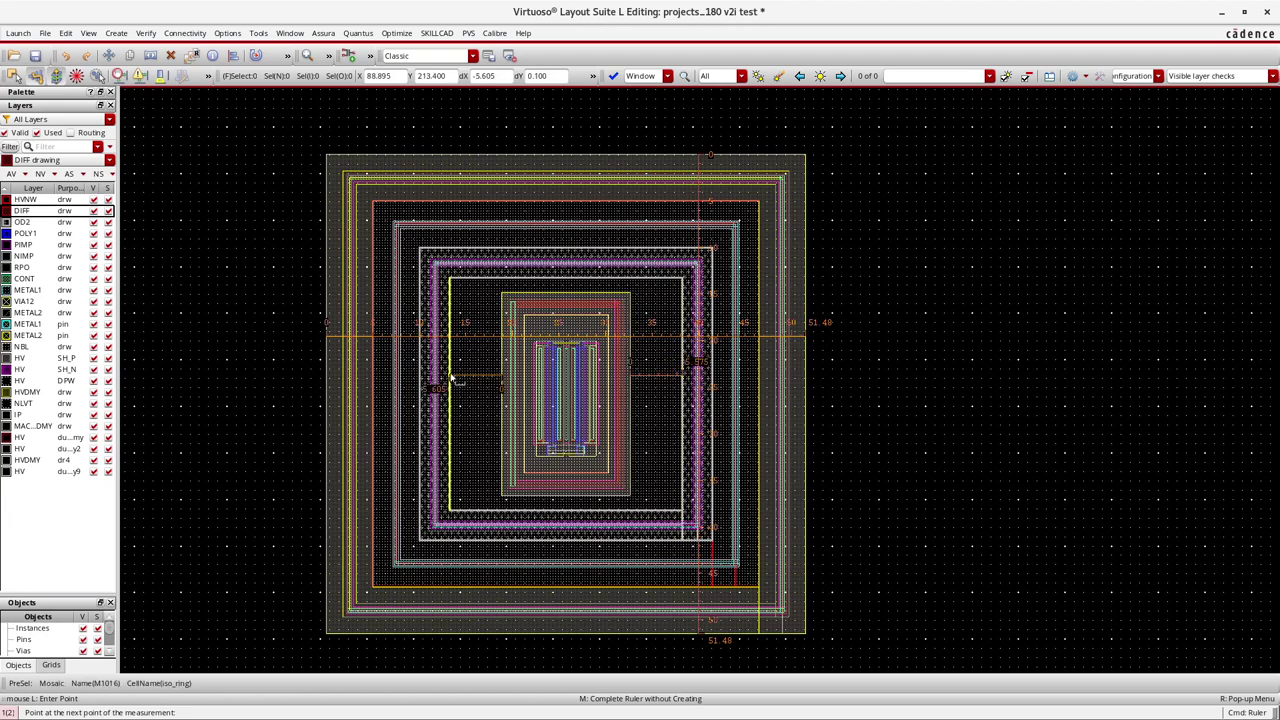
{"action": "left_click", "coordinate": [452, 378]}
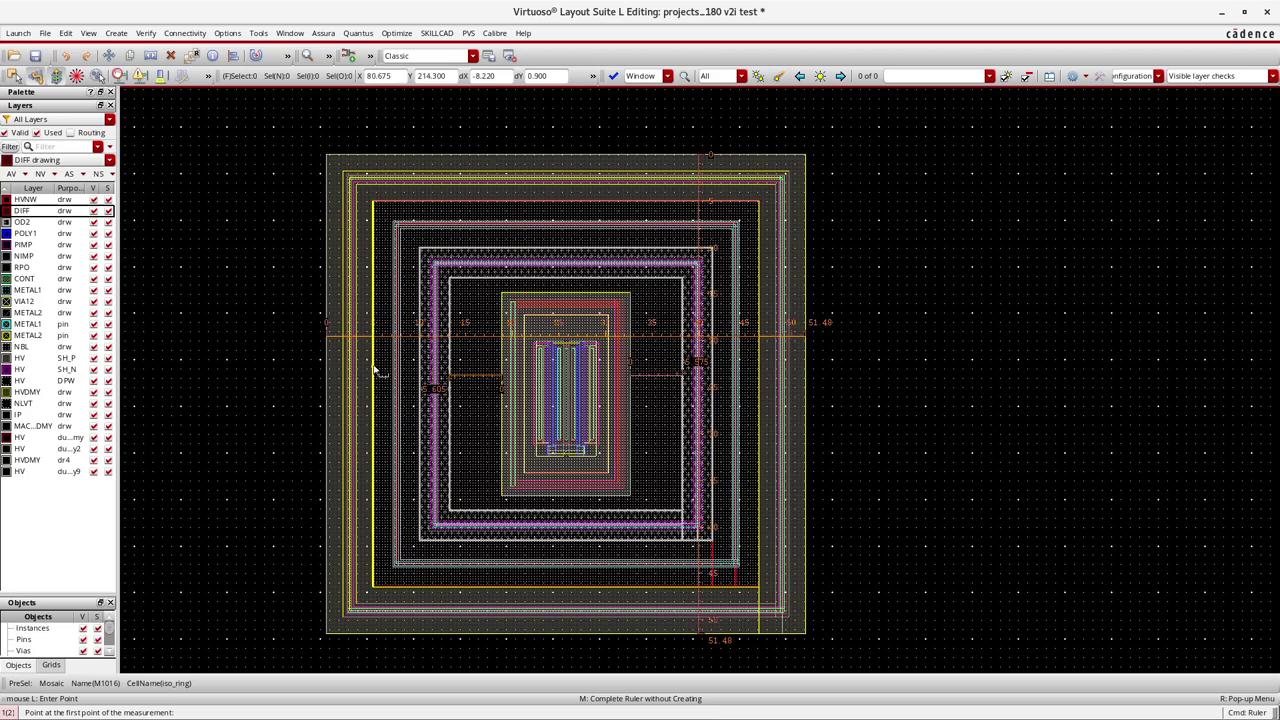
Measure the overall width and height of the NBL transistor cell with rulers
{"action": "scroll", "coordinate": [375, 370], "scroll_direction": "down", "scroll_amount": 2, "text": "ctrl"}
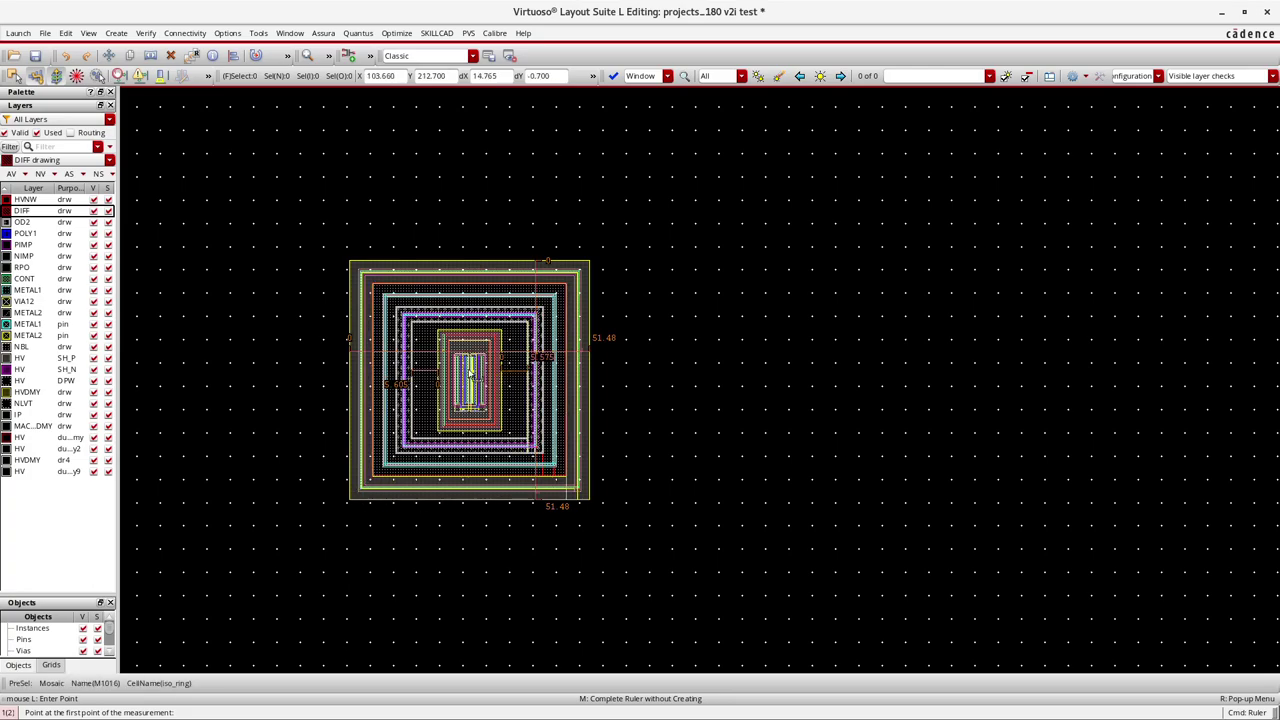
{"action": "scroll", "coordinate": [460, 368], "scroll_direction": "up", "scroll_amount": 4, "text": "ctrl"}
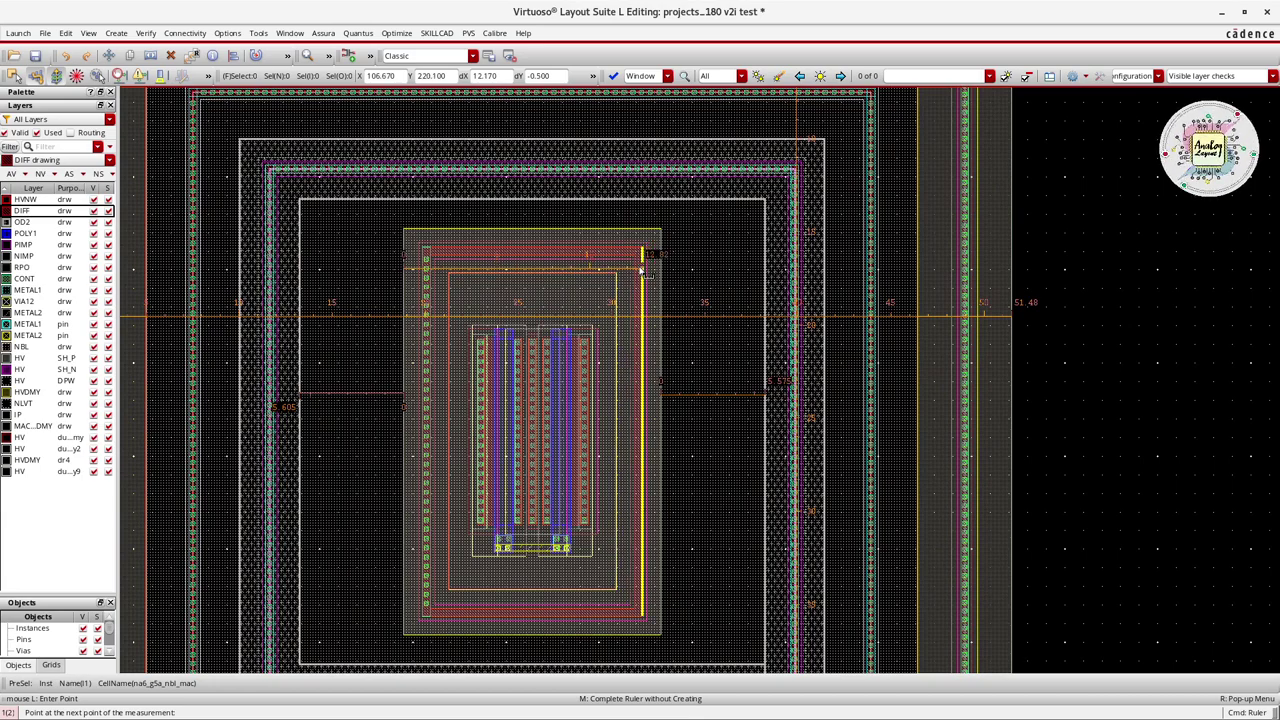
{"action": "left_click", "coordinate": [602, 229]}
{"action": "left_click", "coordinate": [603, 636]}
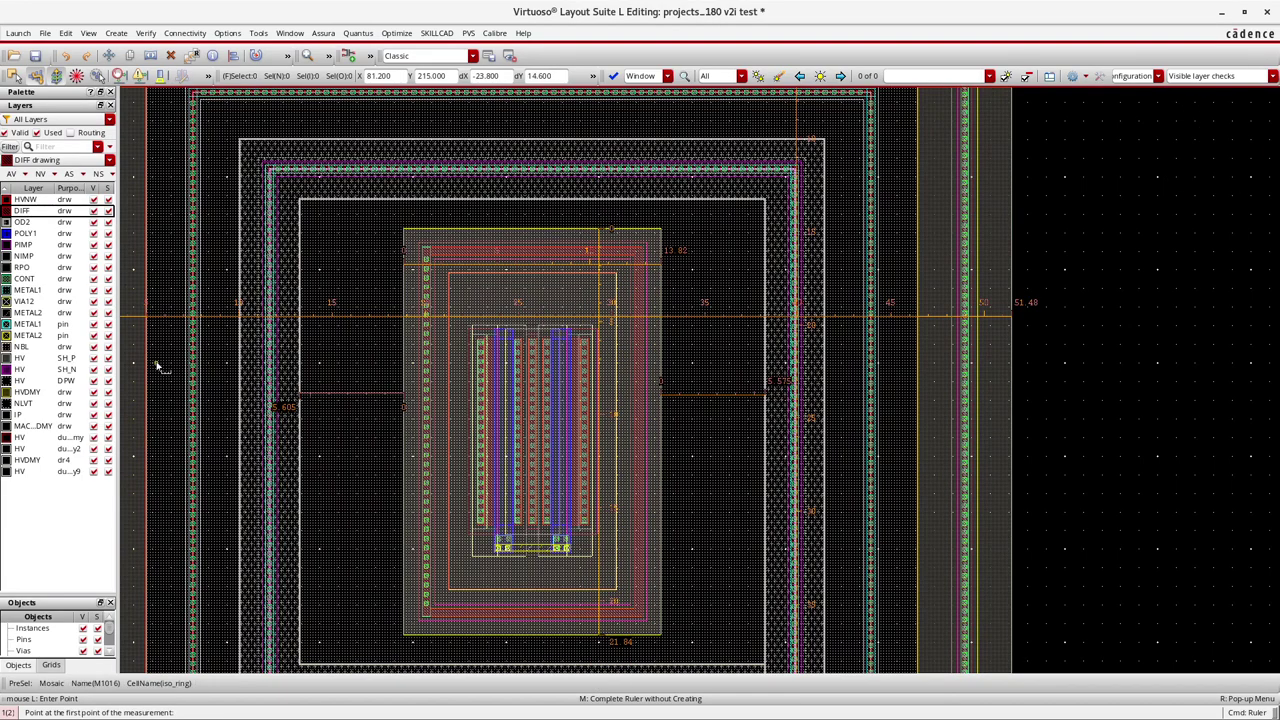
Hide the NBL drawing layer and measure the thickness of the hatched band around the innermost guard ring
{"action": "left_click", "coordinate": [94, 347]}
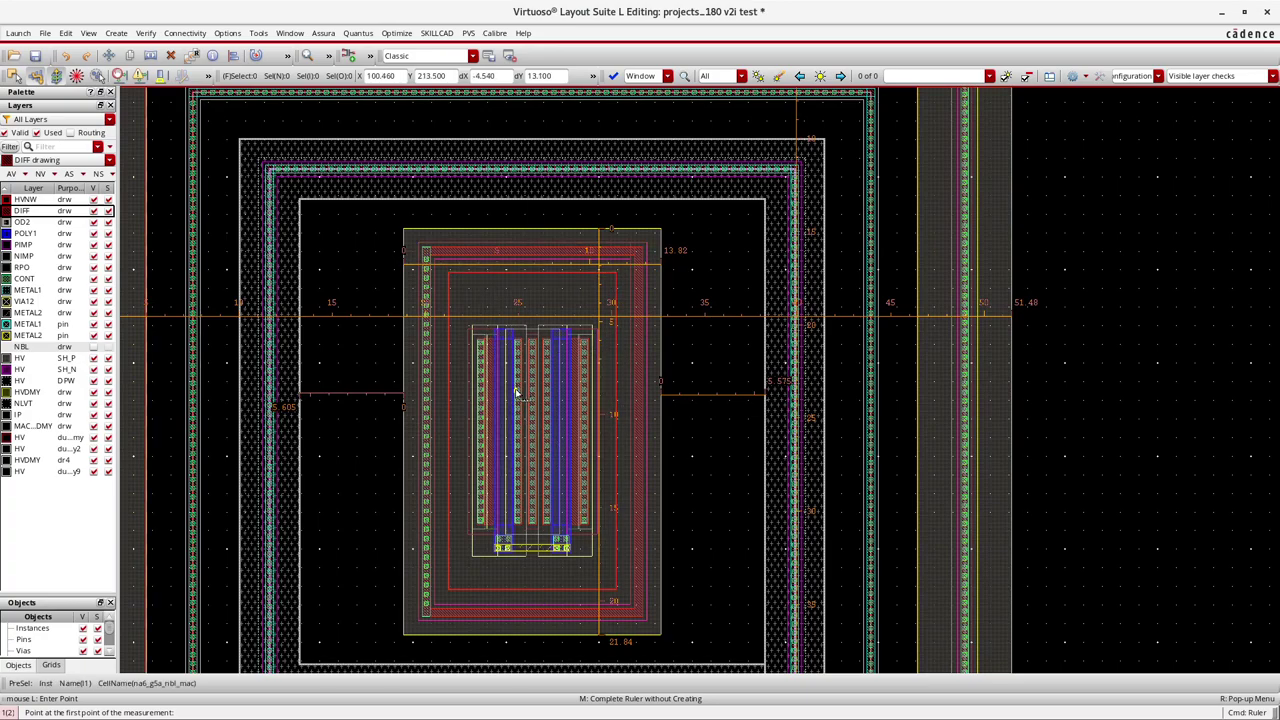
{"action": "scroll", "coordinate": [516, 393], "scroll_direction": "down", "scroll_amount": 2, "text": "ctrl"}
{"action": "scroll", "coordinate": [396, 287], "scroll_direction": "up", "scroll_amount": 2, "text": "ctrl"}
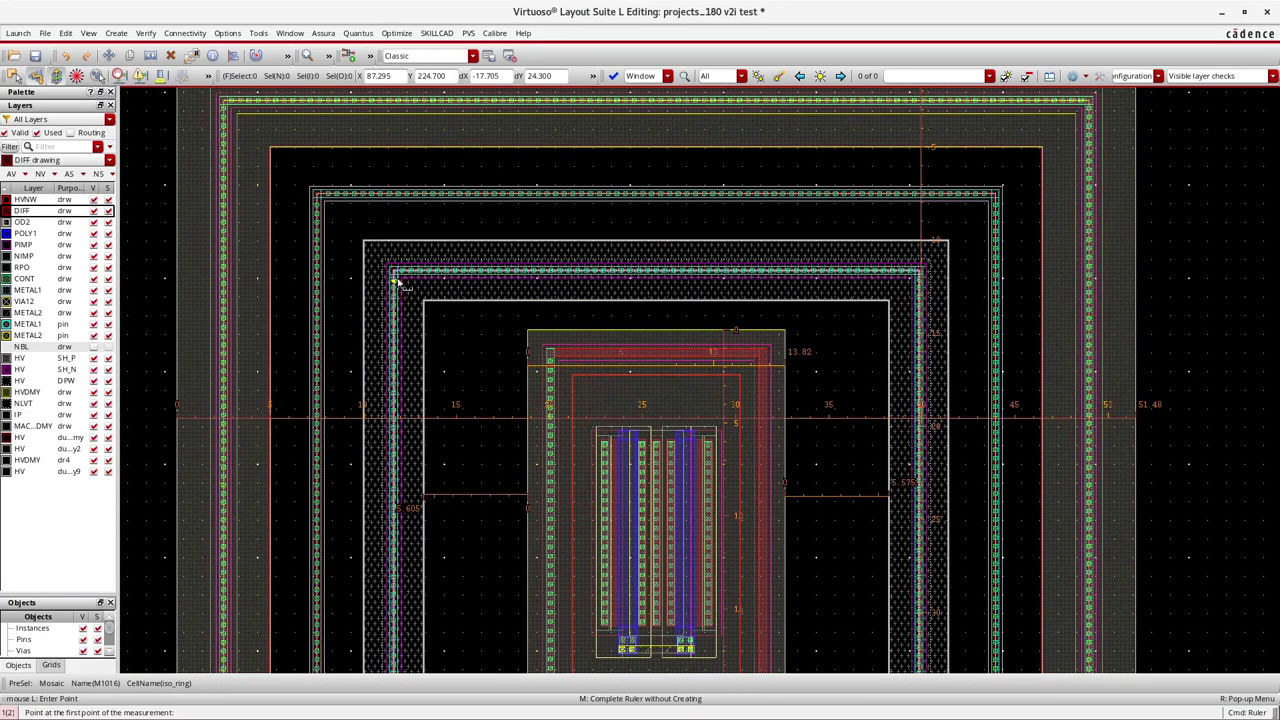
{"action": "scroll", "coordinate": [385, 258], "scroll_direction": "up", "scroll_amount": 2, "text": "ctrl"}
{"action": "left_click", "coordinate": [589, 243]}
{"action": "left_click", "coordinate": [590, 480]}
{"action": "scroll", "coordinate": [583, 328], "scroll_direction": "down", "scroll_amount": 2, "text": "ctrl"}
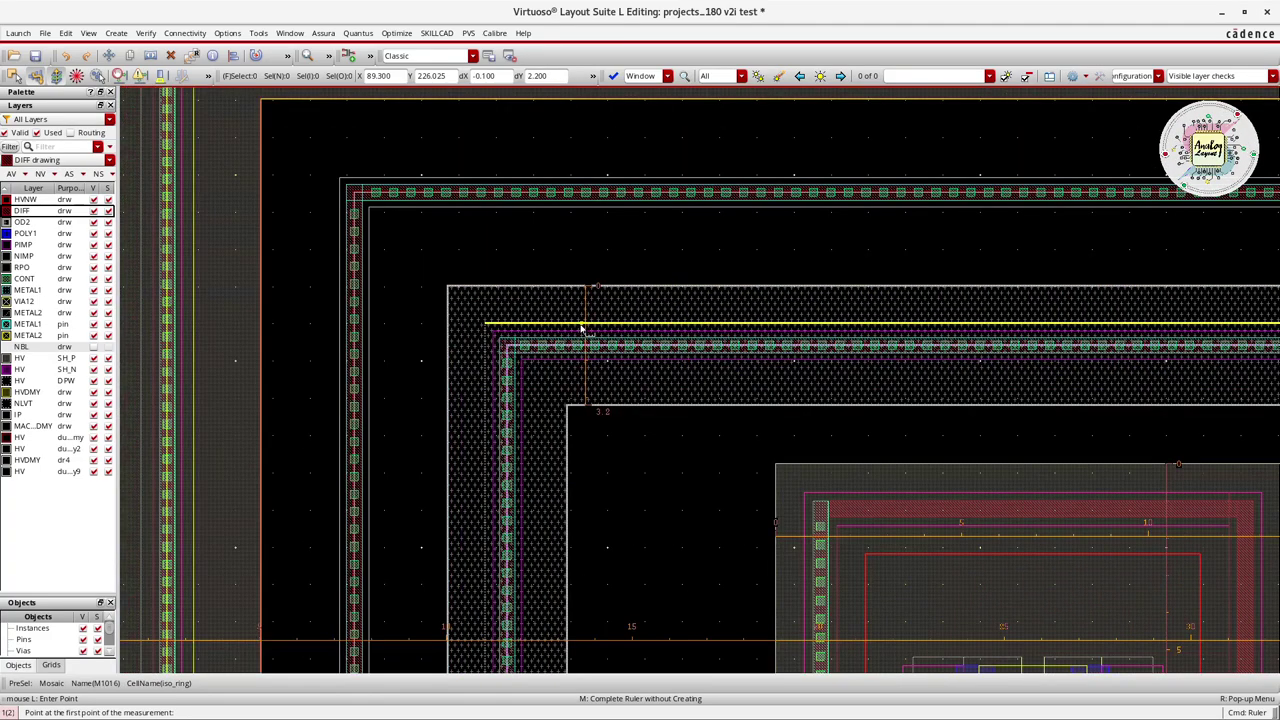
Mark the left sides of the middle and outer guard rings near their upper corners with crossed diagonal rulers
{"action": "left_click", "coordinate": [329, 216]}
{"action": "left_click", "coordinate": [397, 276]}
{"action": "left_click", "coordinate": [397, 230]}
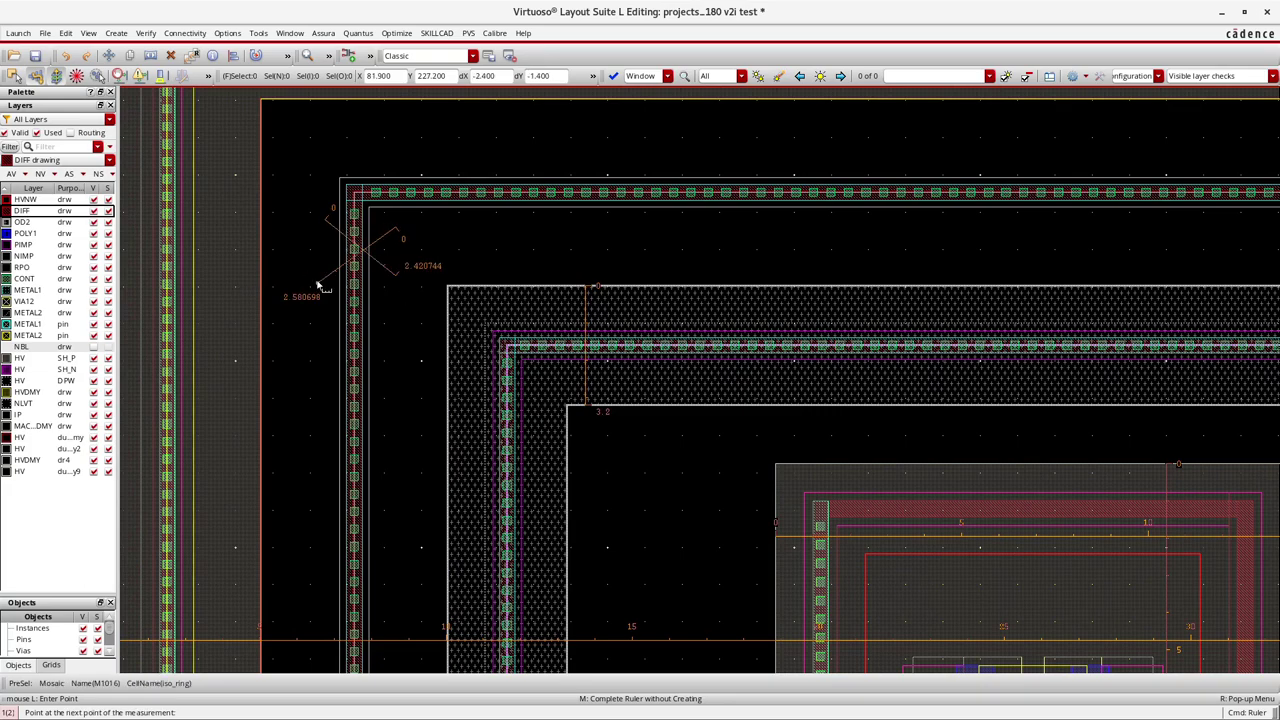
{"action": "scroll", "coordinate": [430, 278], "scroll_direction": "down", "scroll_amount": 2, "text": "ctrl"}
{"action": "left_click", "coordinate": [386, 288]}
{"action": "left_click", "coordinate": [331, 264]}
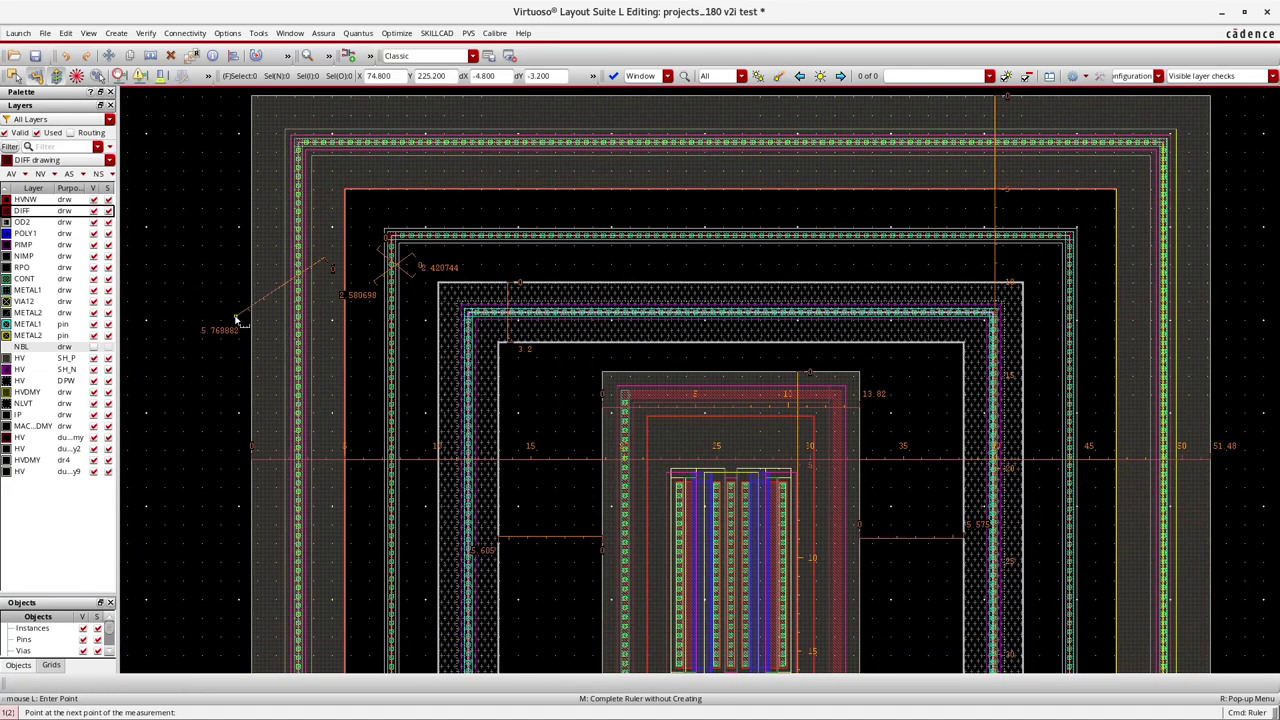
{"action": "left_click", "coordinate": [250, 322]}
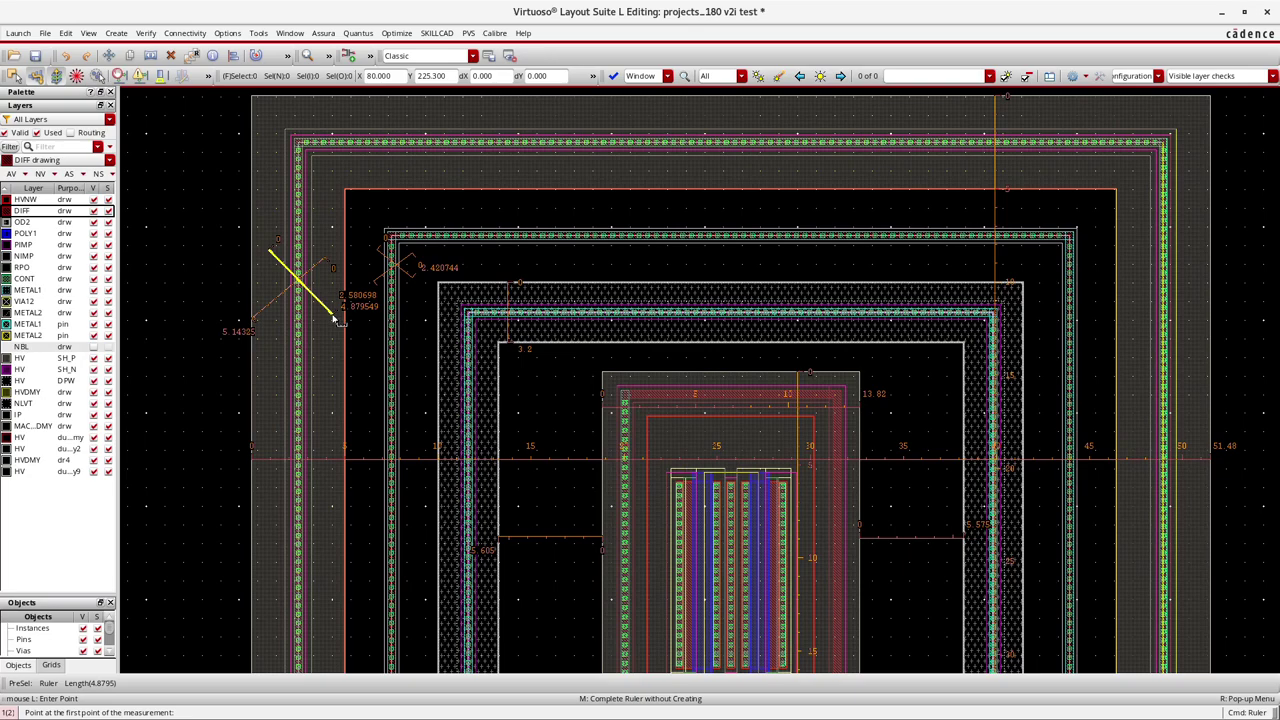
Clear all rulers and show the NBL drawing layer again over the whole structure
{"action": "scroll", "coordinate": [414, 229], "scroll_direction": "down", "scroll_amount": 2, "text": "ctrl"}
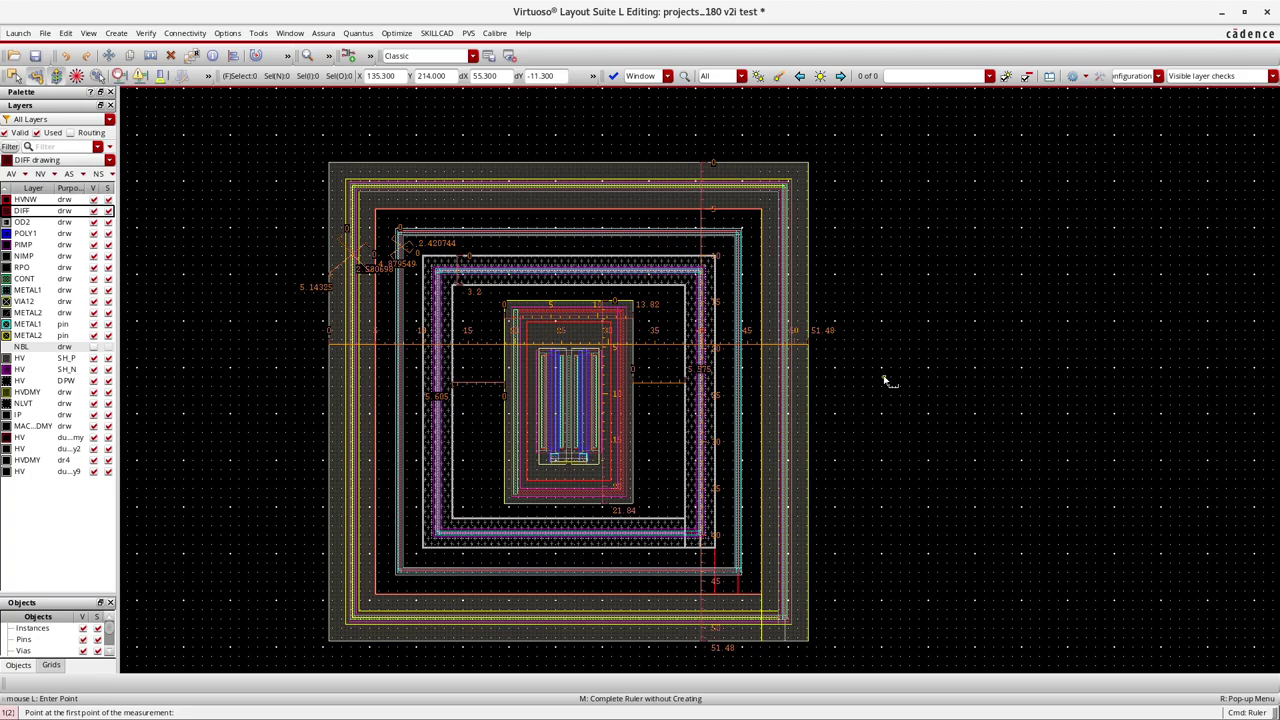
{"action": "key", "text": "shift+k"}
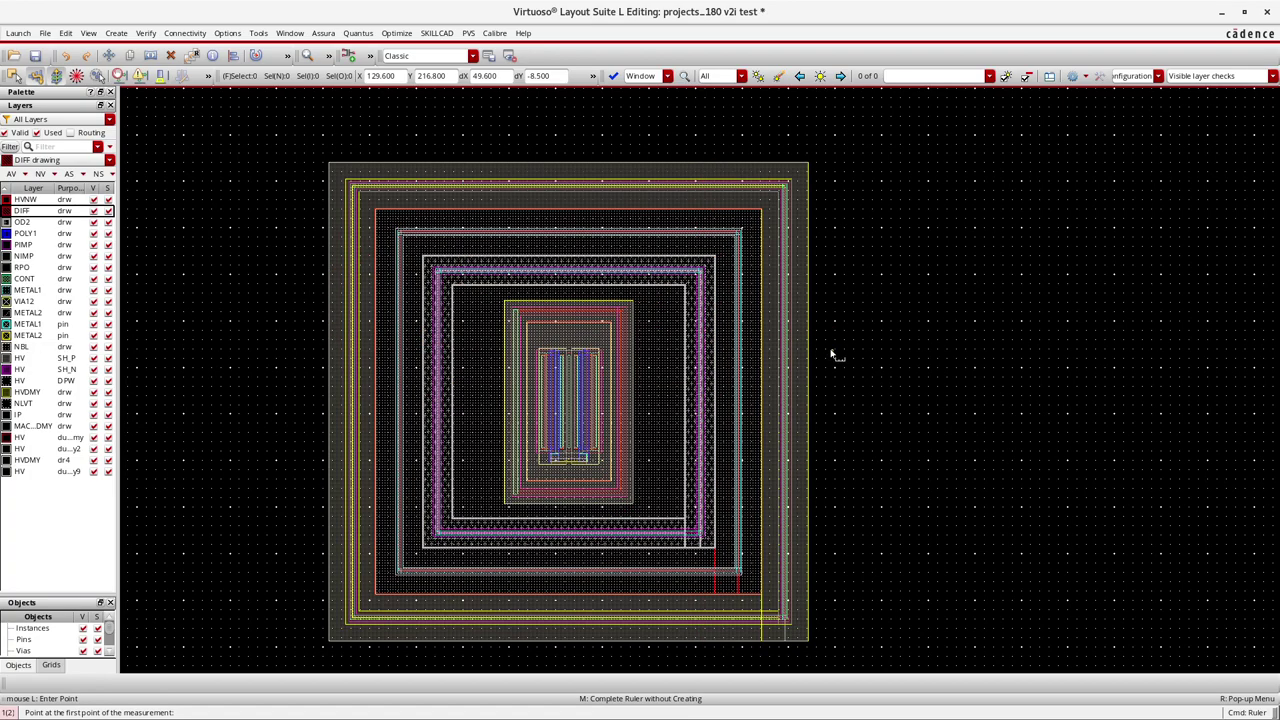